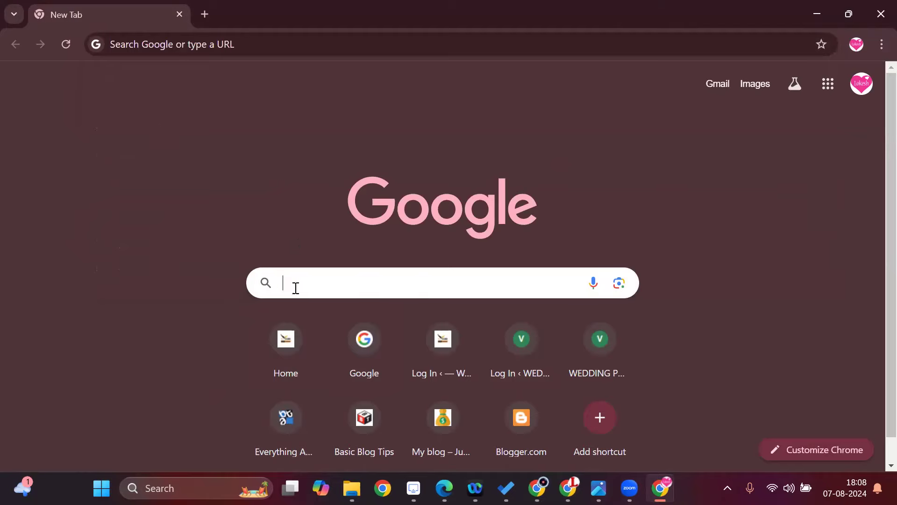
Search Google for "google ads".
{"action": "type", "text": "google ads"}
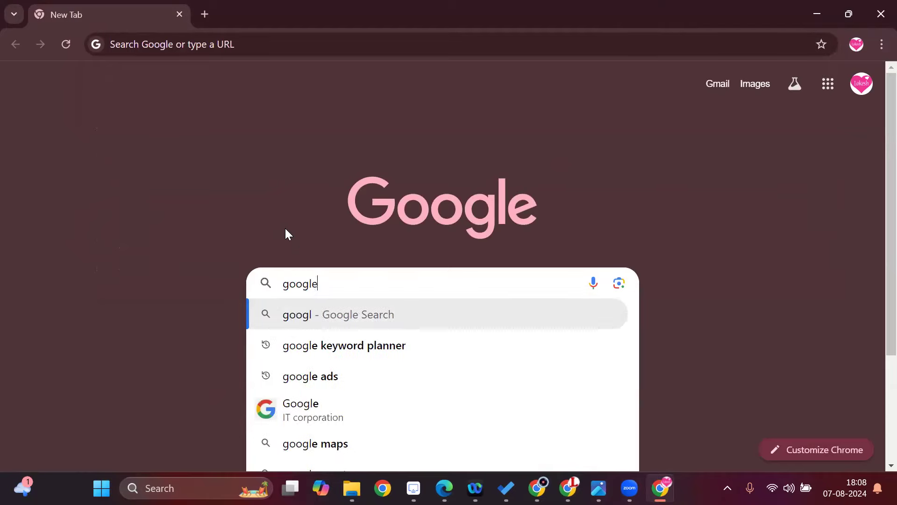
{"action": "key", "text": "Return"}
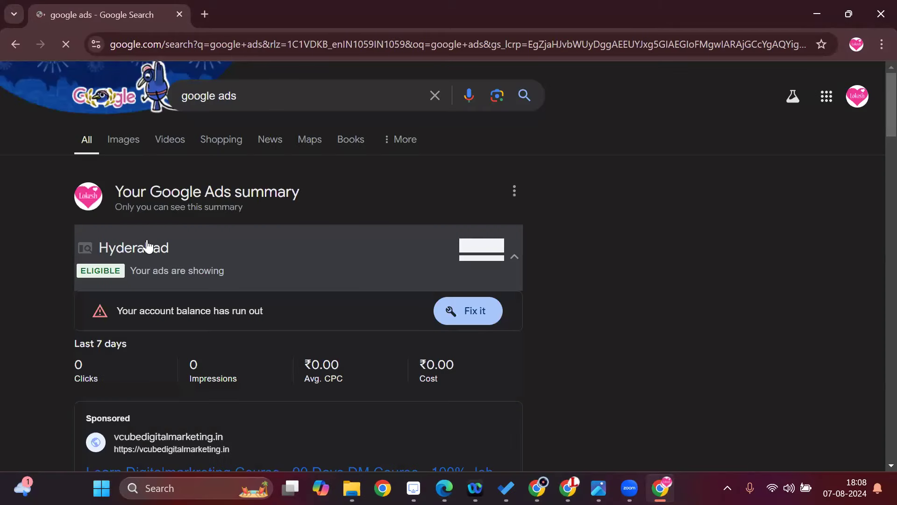
Sign in to Google Ads from the sponsored search result and open the Vcube DM Account.
{"action": "scroll", "coordinate": [185, 281], "scroll_direction": "down", "scroll_amount": 4}
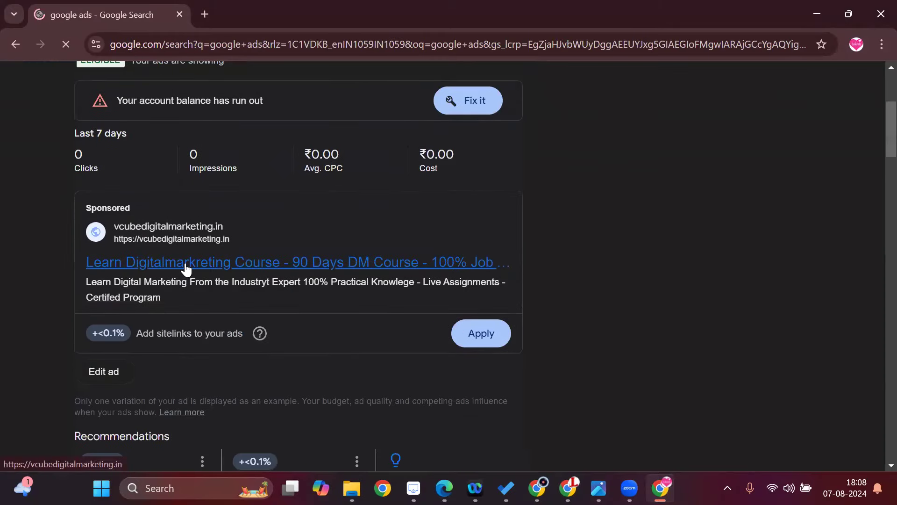
{"action": "scroll", "coordinate": [184, 276], "scroll_direction": "down", "scroll_amount": 8}
{"action": "scroll", "coordinate": [184, 294], "scroll_direction": "down", "scroll_amount": 1}
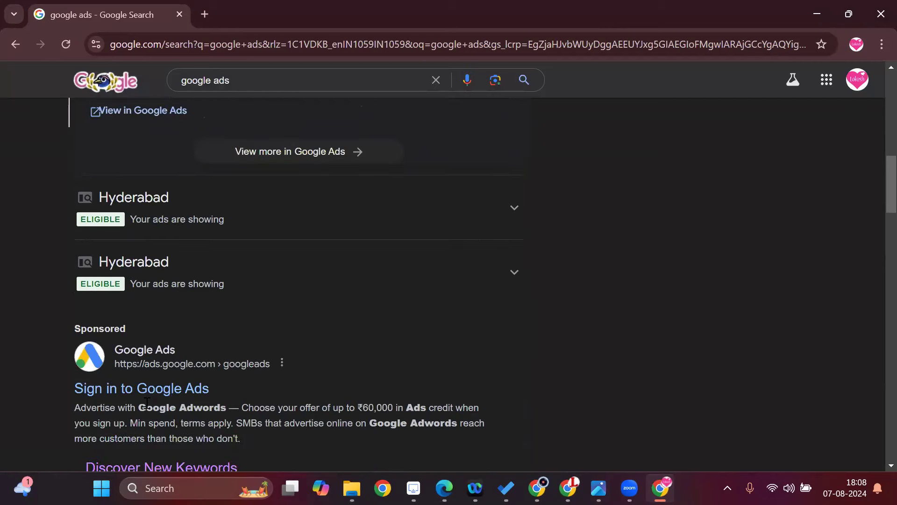
{"action": "left_click", "coordinate": [165, 396]}
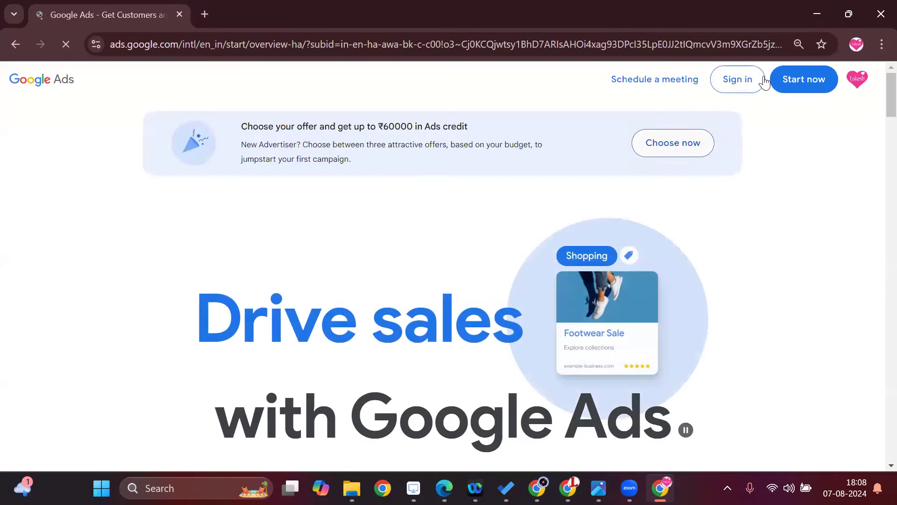
{"action": "left_click", "coordinate": [744, 87]}
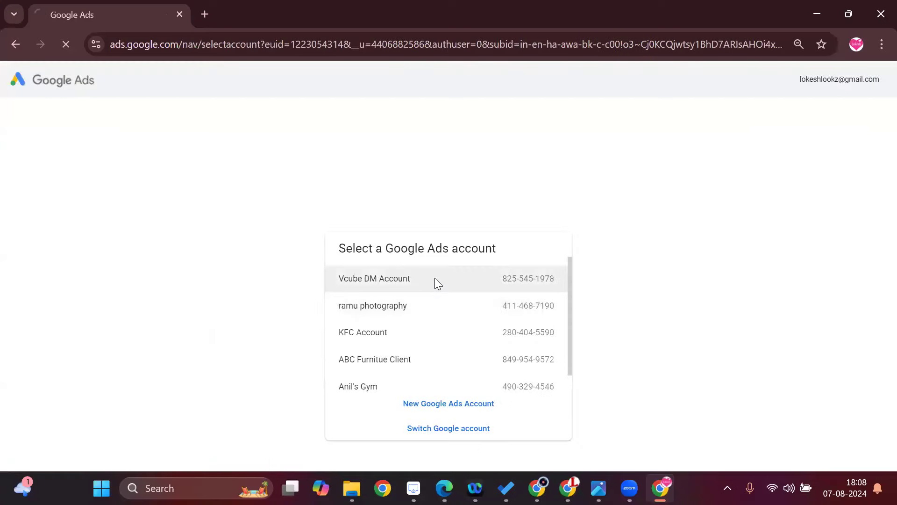
{"action": "left_click", "coordinate": [436, 280]}
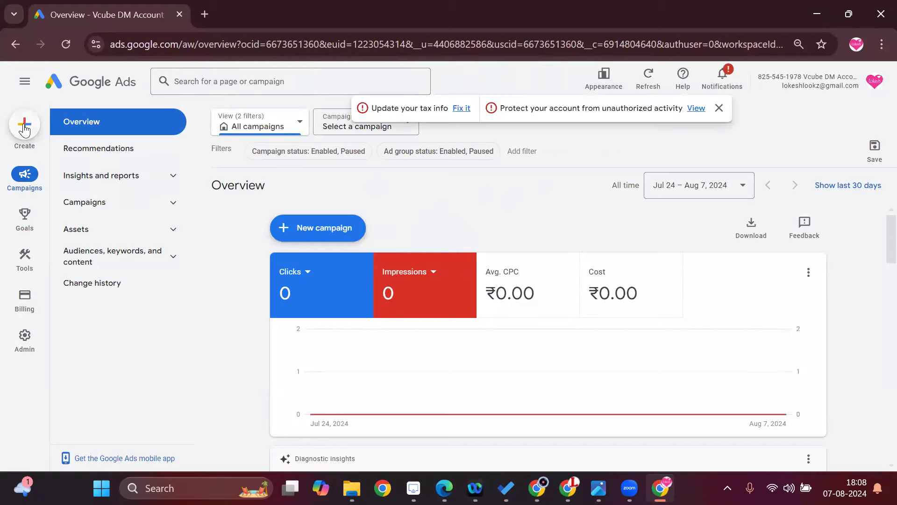
Dismiss the account alerts and start creating a new campaign.
{"action": "left_click", "coordinate": [718, 108]}
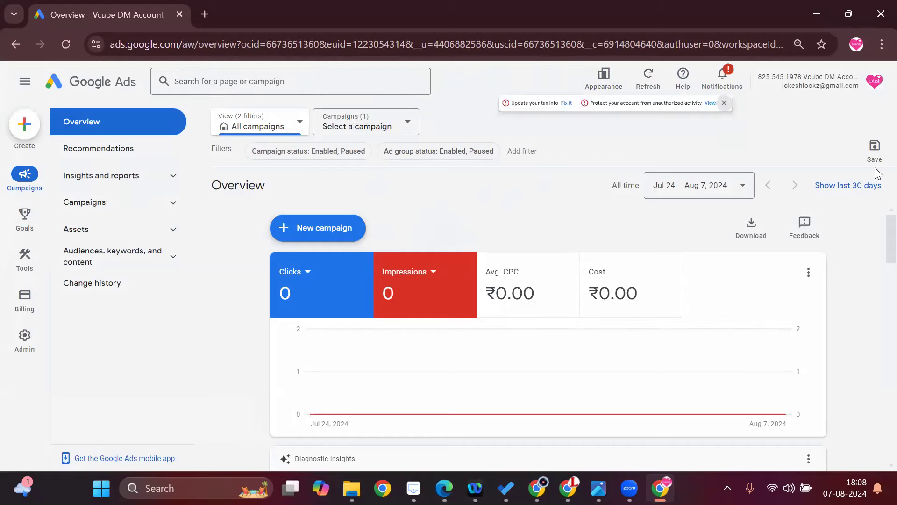
{"action": "left_click", "coordinate": [24, 135]}
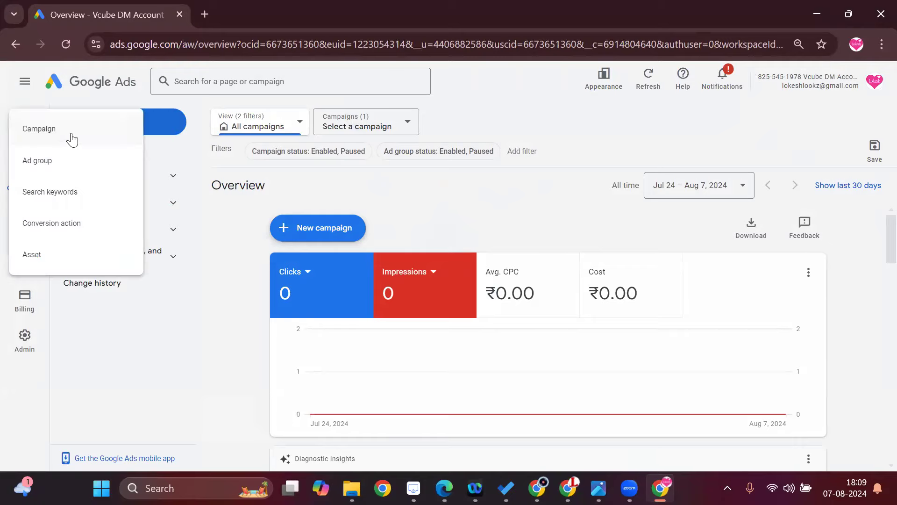
{"action": "left_click", "coordinate": [72, 135]}
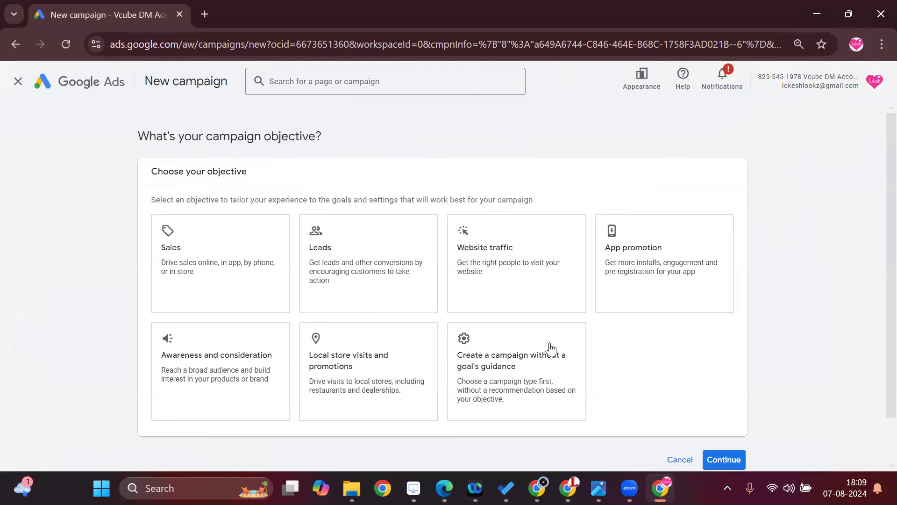
Choose a campaign without a goal's guidance, set its type to Display, and continue with the default conversion goals.
{"action": "left_click", "coordinate": [487, 374]}
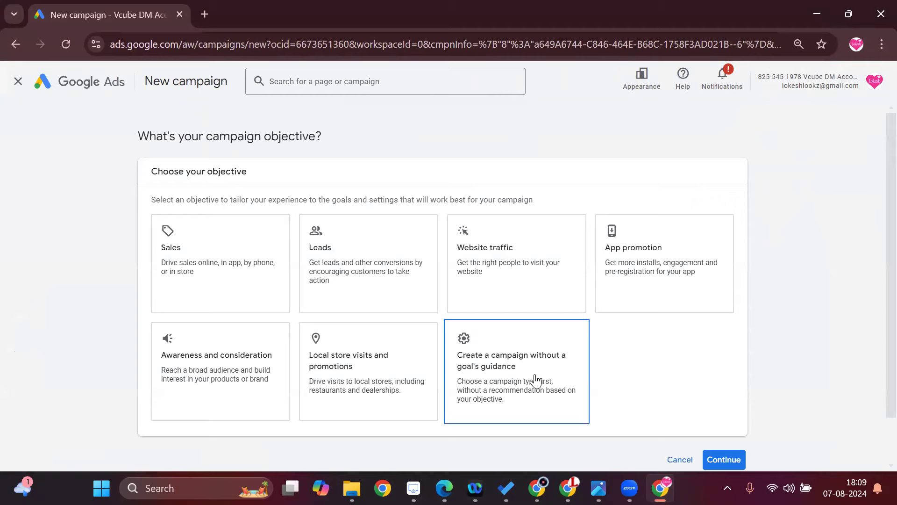
{"action": "left_click", "coordinate": [512, 376]}
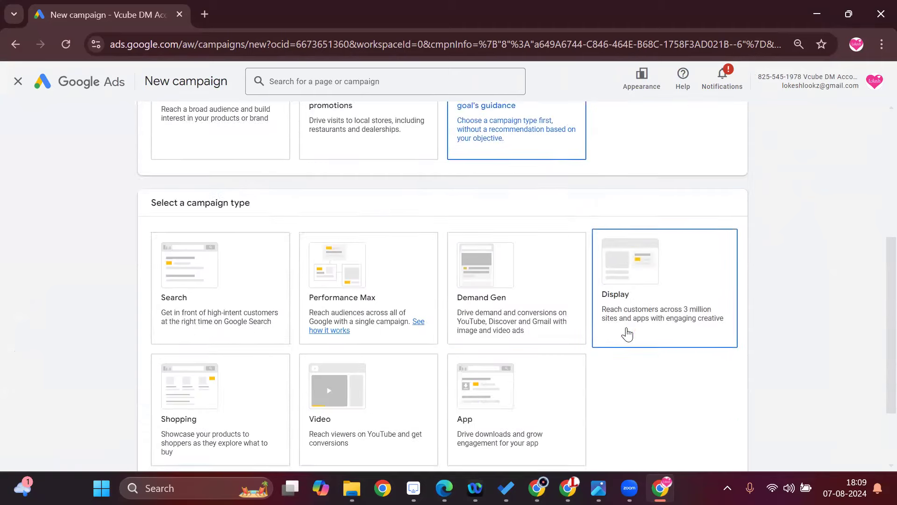
{"action": "left_click", "coordinate": [238, 262]}
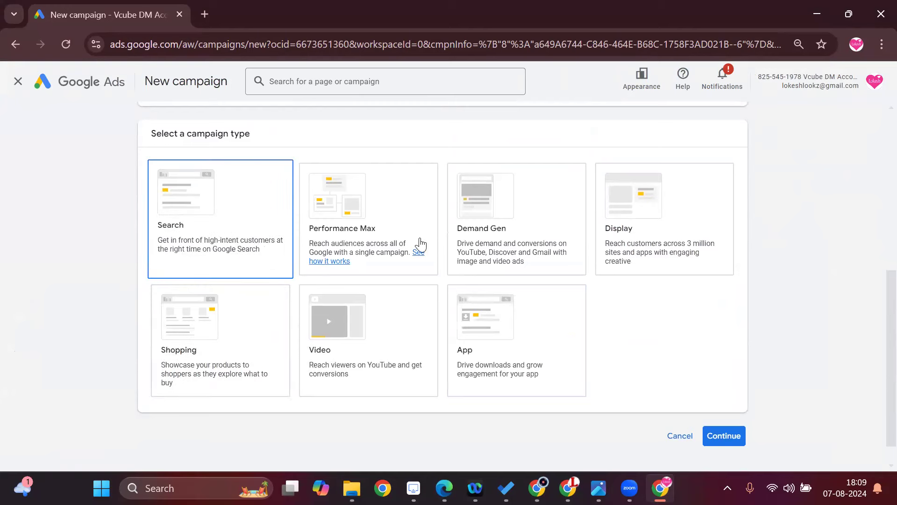
{"action": "left_click", "coordinate": [706, 235]}
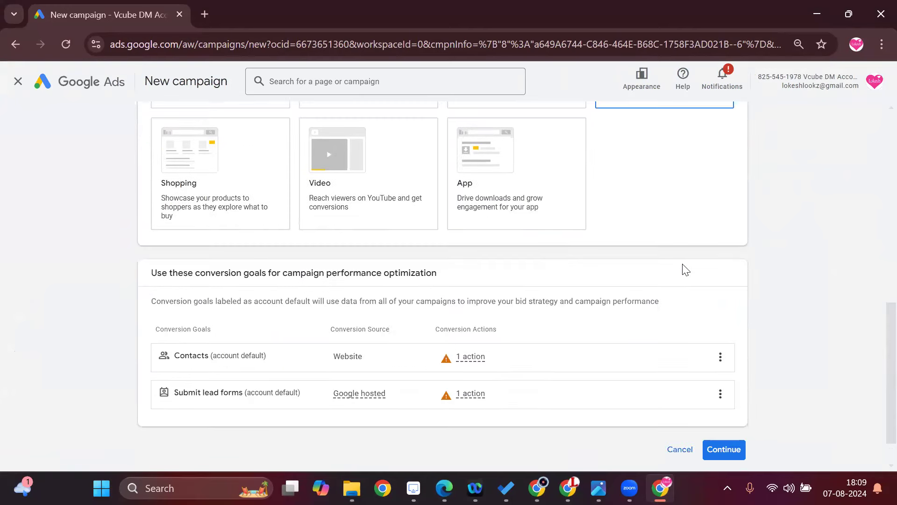
{"action": "left_click", "coordinate": [728, 449]}
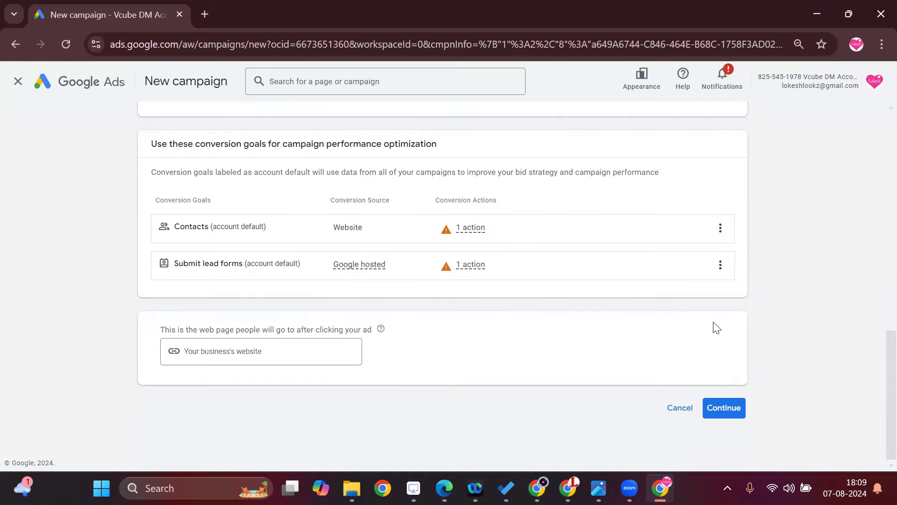
Open vcubedigitalmarketing.in in a new browser tab and copy its full web address.
{"action": "left_click", "coordinate": [279, 351]}
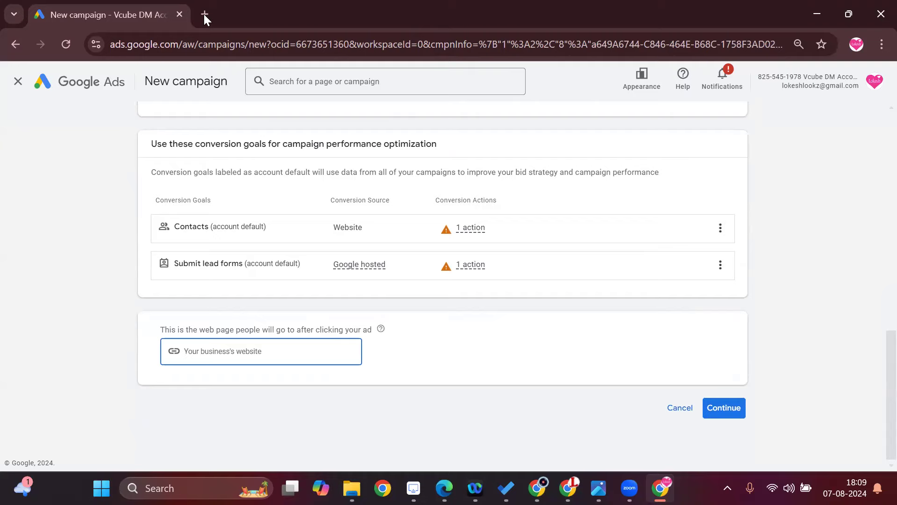
{"action": "key", "text": "ctrl+t"}
{"action": "type", "text": "vcubedigitalmarketing.in"}
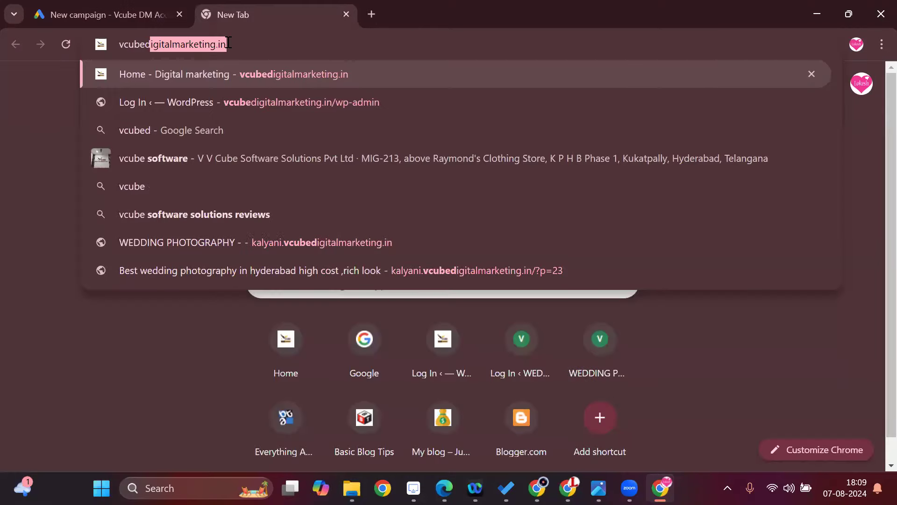
{"action": "key", "text": "Return"}
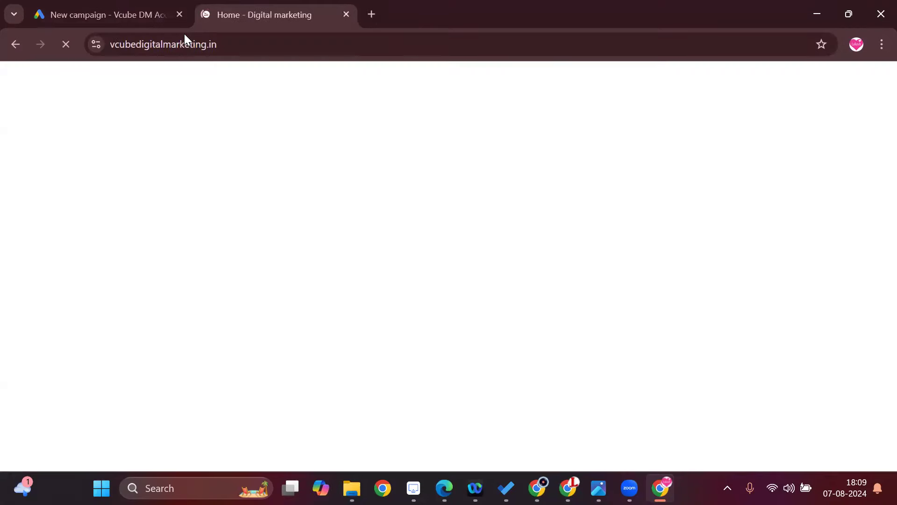
{"action": "left_click", "coordinate": [205, 41]}
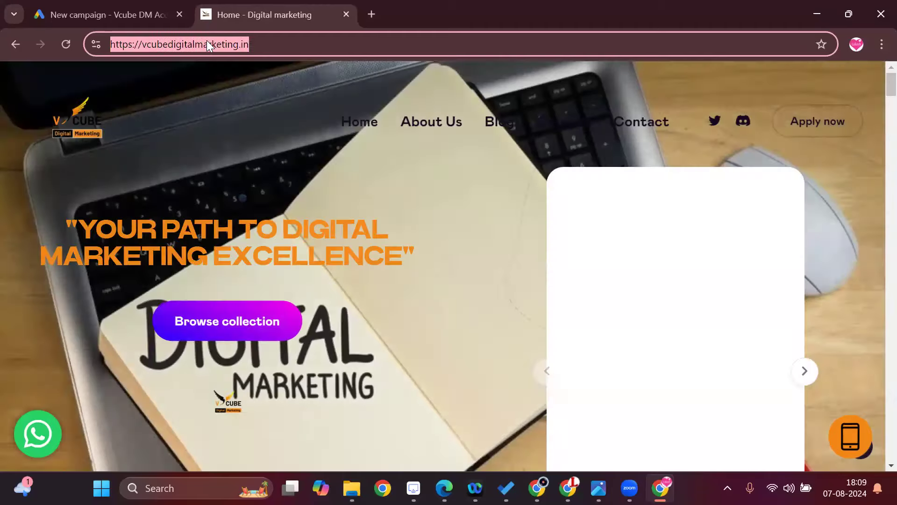
{"action": "right_click", "coordinate": [206, 40]}
{"action": "left_click", "coordinate": [259, 169]}
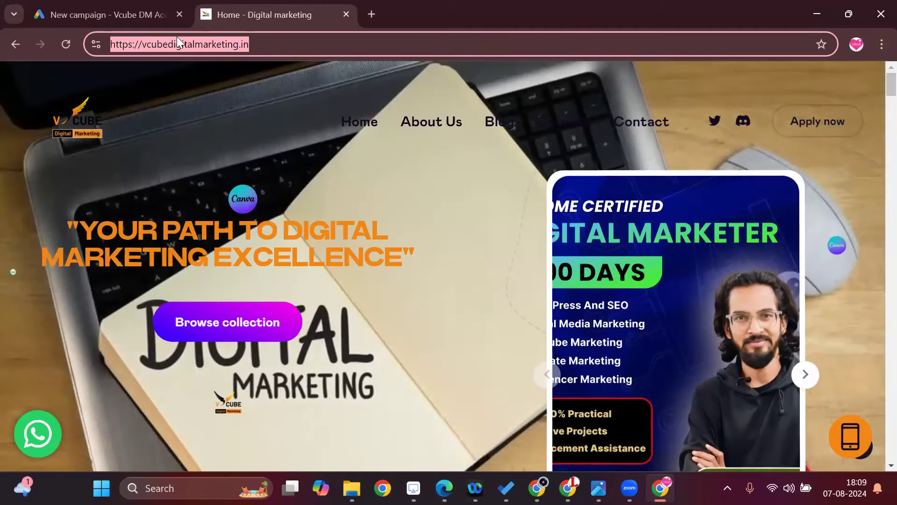
{"action": "left_click", "coordinate": [105, 15]}
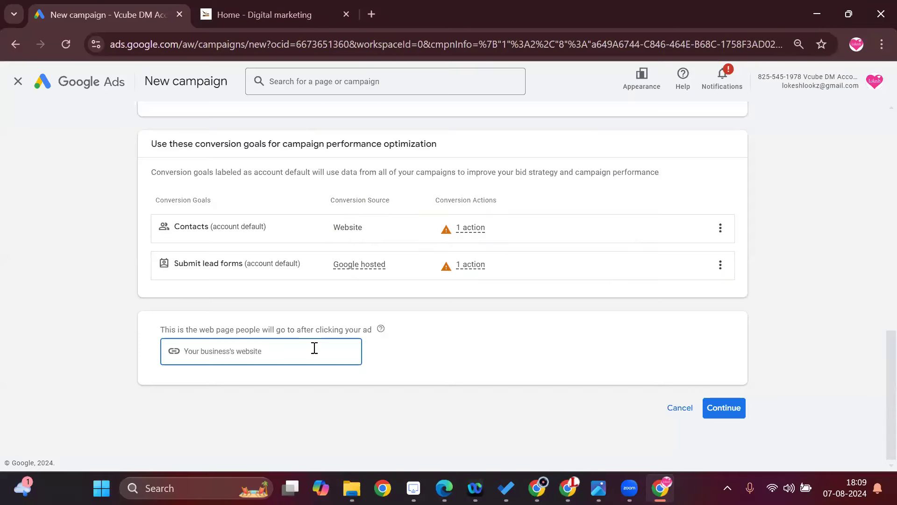
{"action": "key", "text": "ctrl+v"}
{"action": "left_click", "coordinate": [731, 410]}
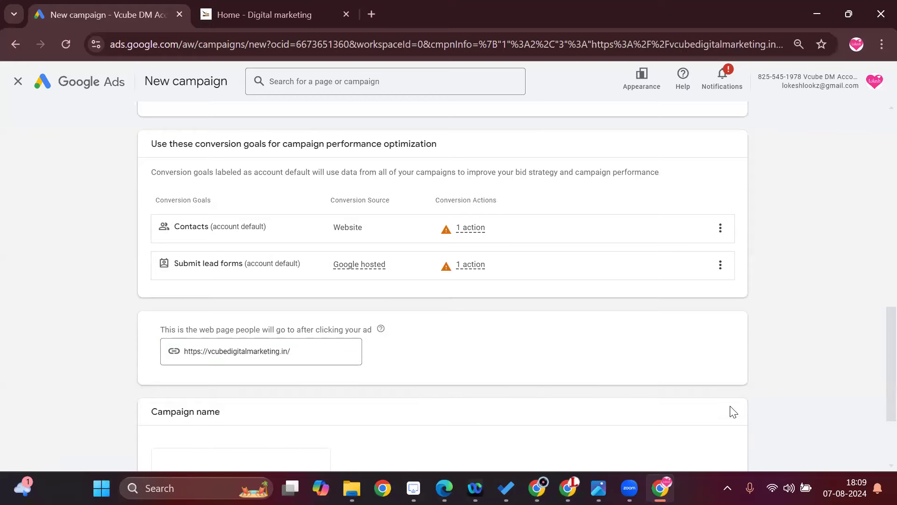
Name the campaign Hyderabad and start it as a new campaign instead of finishing the saved draft.
{"action": "scroll", "coordinate": [570, 327], "scroll_direction": "down", "scroll_amount": 3}
{"action": "left_click", "coordinate": [280, 350]}
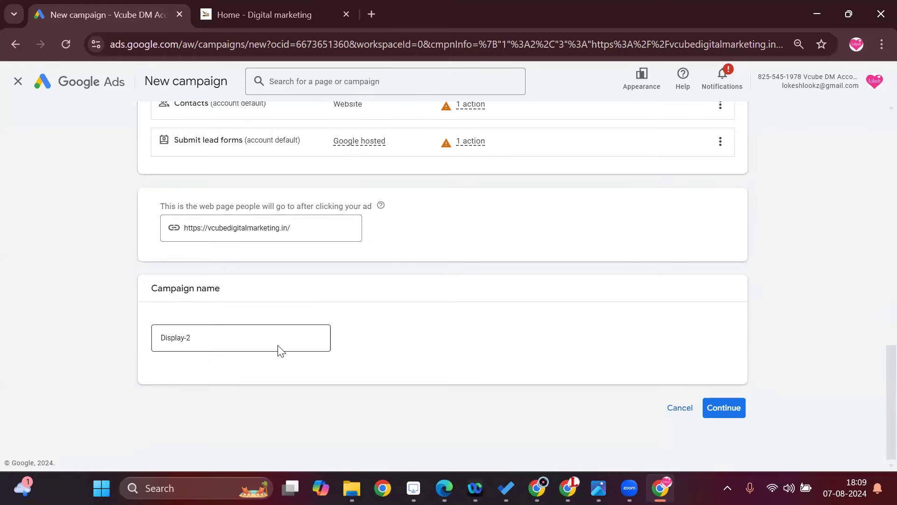
{"action": "key", "text": "ctrl+a"}
{"action": "key", "text": "BackSpace"}
{"action": "type", "text": "Hyderabad"}
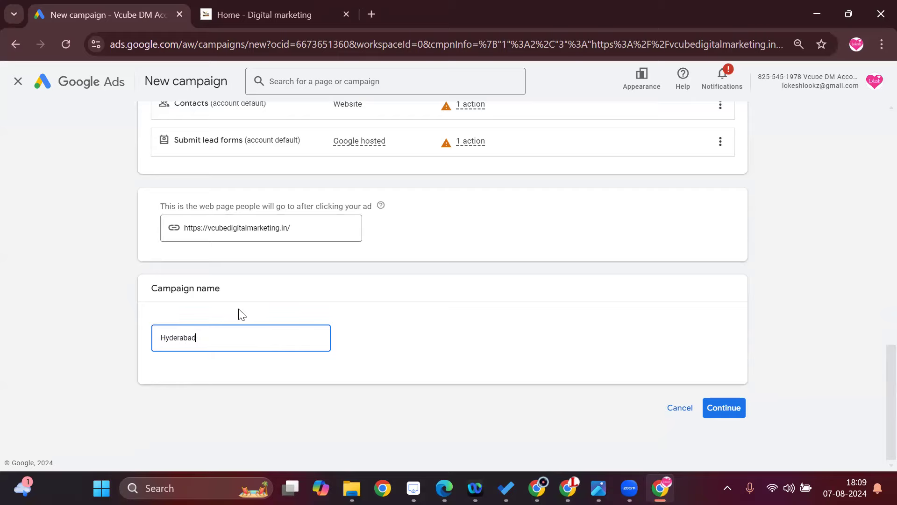
{"action": "left_click", "coordinate": [736, 409]}
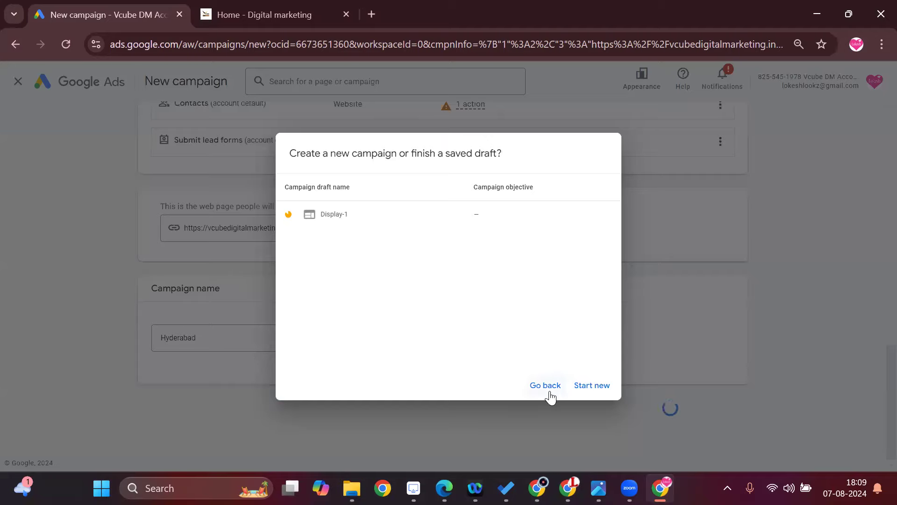
{"action": "left_click", "coordinate": [598, 388]}
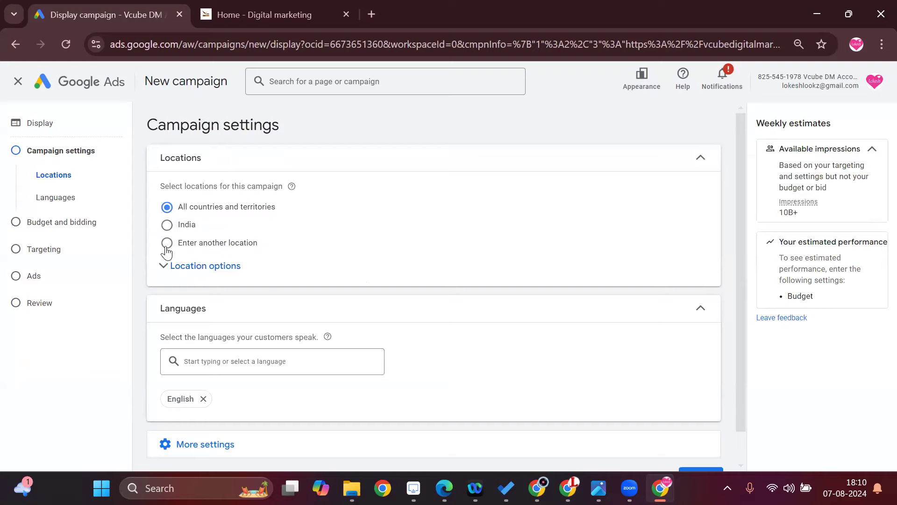
Target the city of Hyderabad, Telangana, India as the campaign location and expand the location options.
{"action": "left_click", "coordinate": [167, 251]}
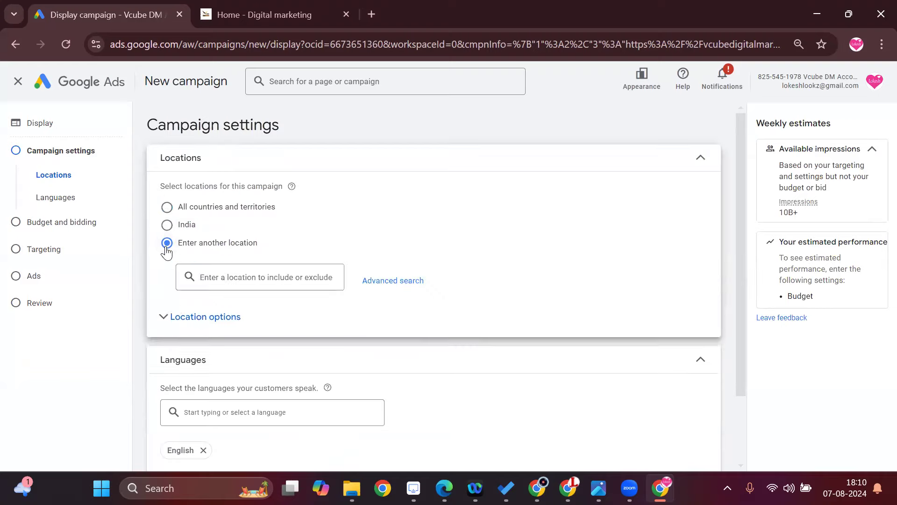
{"action": "left_click", "coordinate": [204, 278]}
{"action": "type", "text": "hyde"}
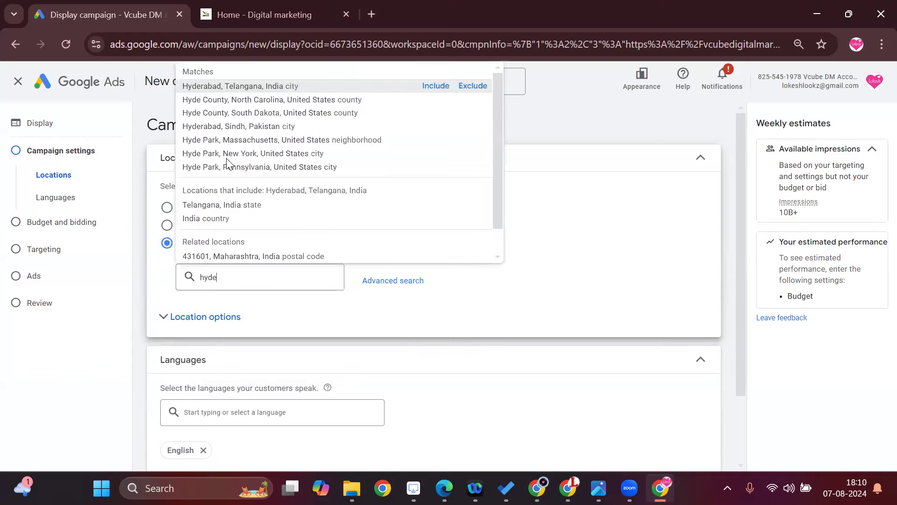
{"action": "left_click", "coordinate": [256, 86]}
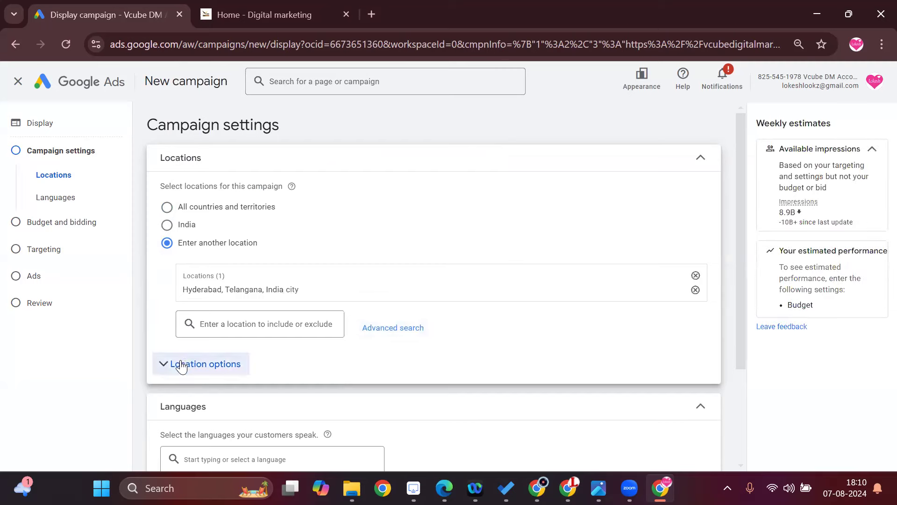
{"action": "scroll", "coordinate": [254, 326], "scroll_direction": "down", "scroll_amount": 3}
{"action": "scroll", "coordinate": [249, 324], "scroll_direction": "up", "scroll_amount": 3}
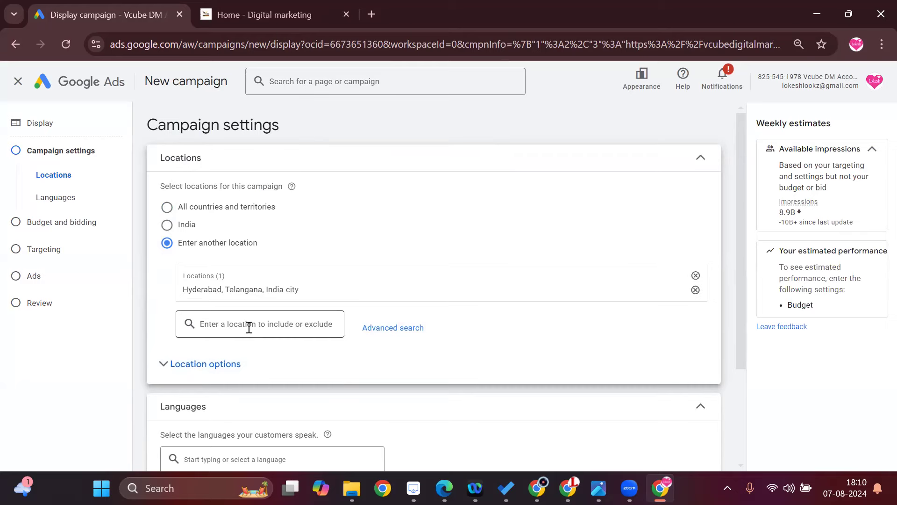
{"action": "left_click", "coordinate": [181, 372]}
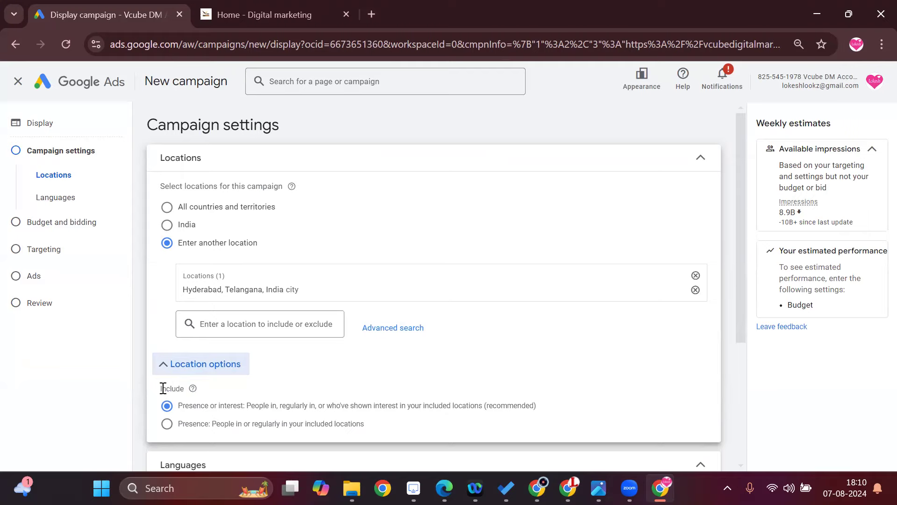
Expand the additional campaign settings below the languages and open the ad rotation options.
{"action": "scroll", "coordinate": [163, 389], "scroll_direction": "down", "scroll_amount": 4}
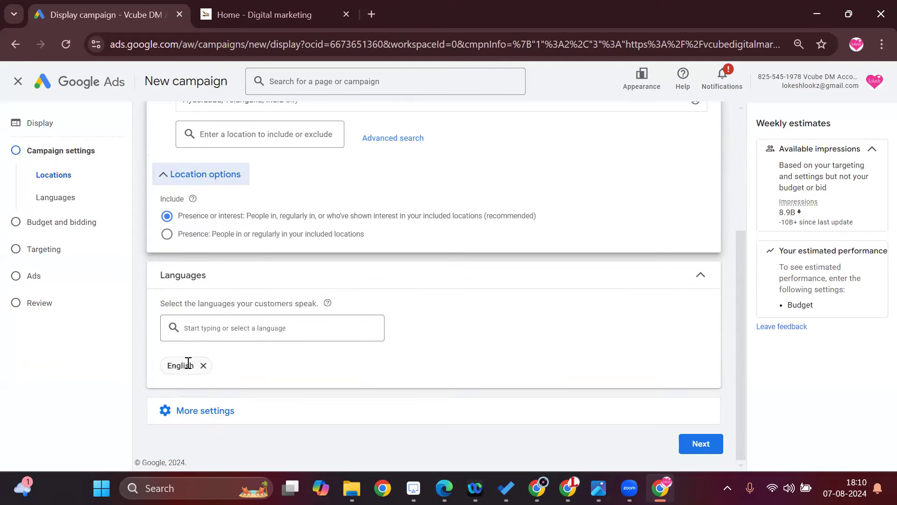
{"action": "left_click", "coordinate": [216, 413]}
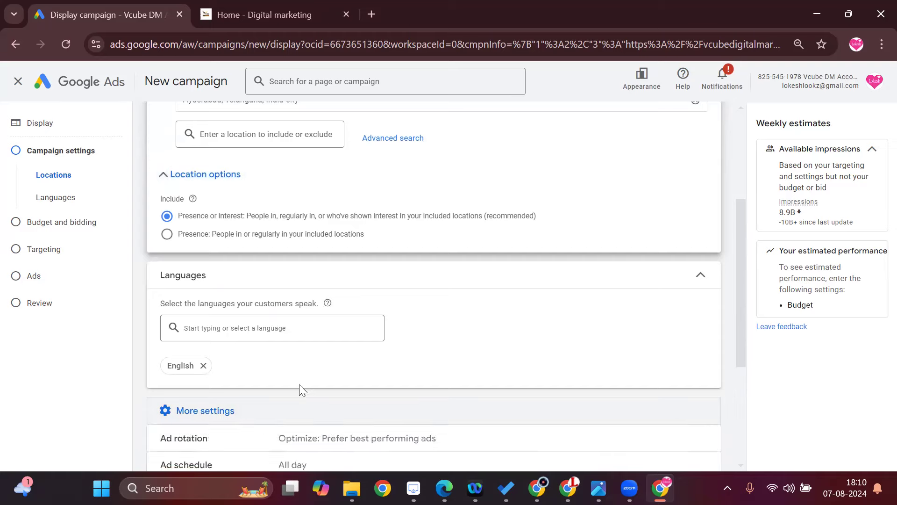
{"action": "scroll", "coordinate": [300, 386], "scroll_direction": "down", "scroll_amount": 4}
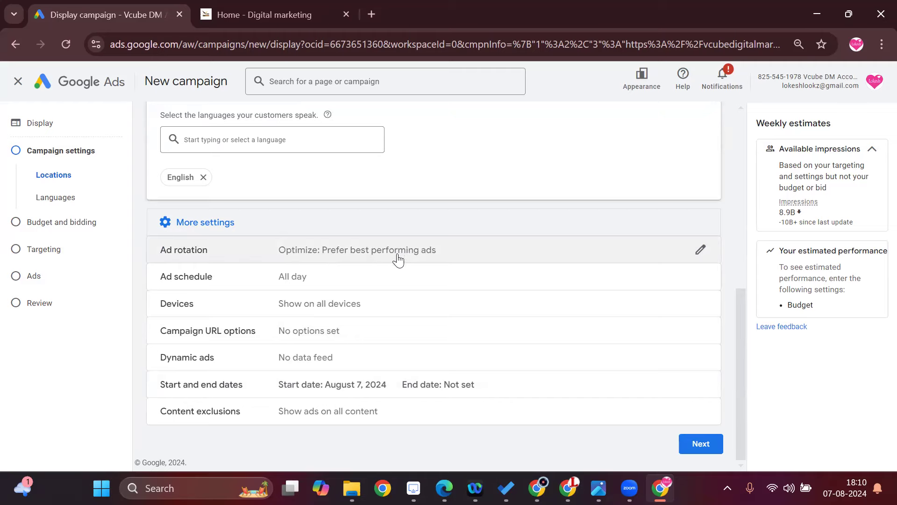
{"action": "left_click", "coordinate": [565, 258]}
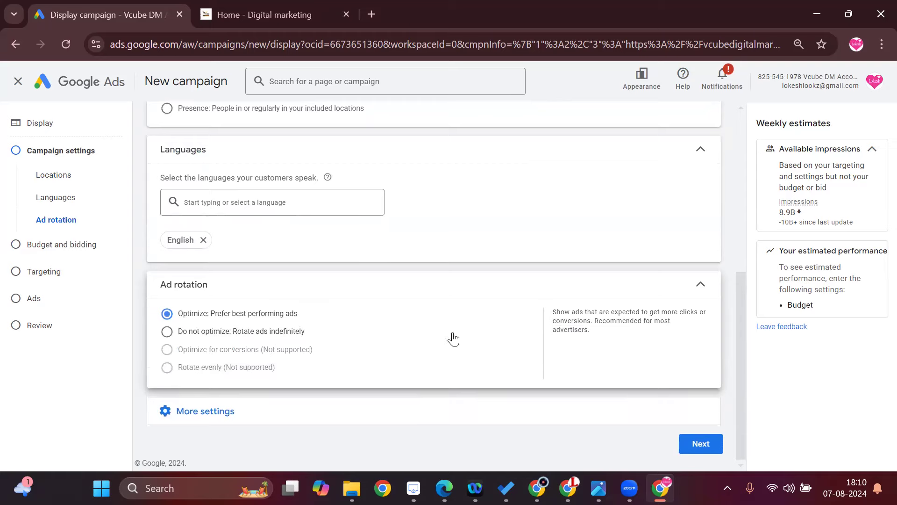
Open the ad schedule from the additional campaign settings and set its days to Mondays - Fridays.
{"action": "left_click", "coordinate": [207, 412]}
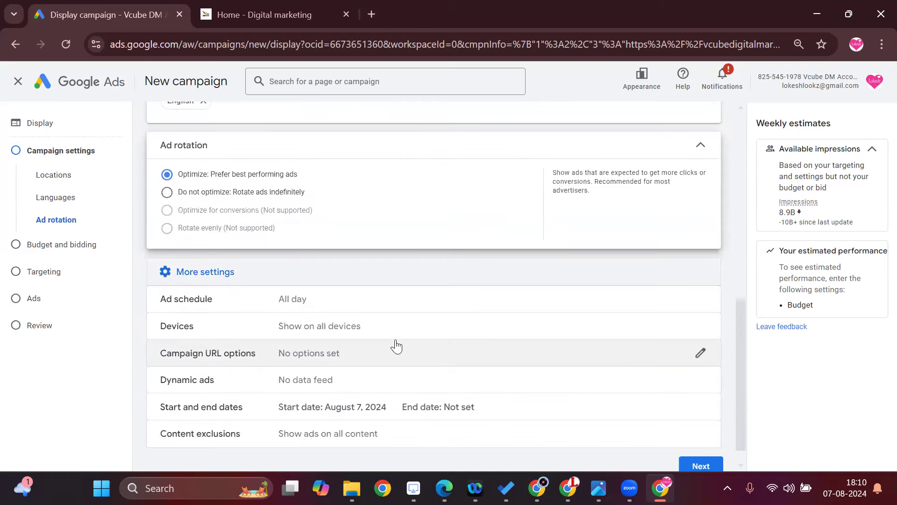
{"action": "left_click", "coordinate": [697, 301]}
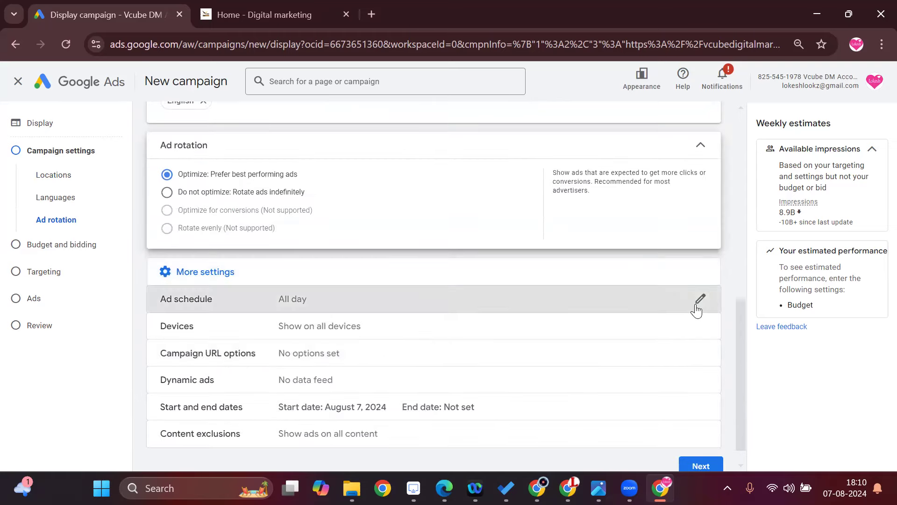
{"action": "left_click", "coordinate": [226, 321]}
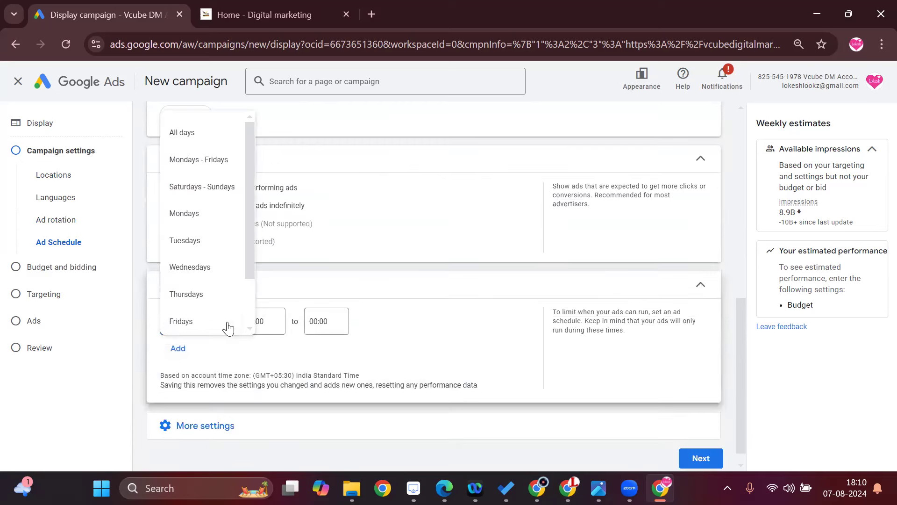
{"action": "left_click", "coordinate": [273, 321]}
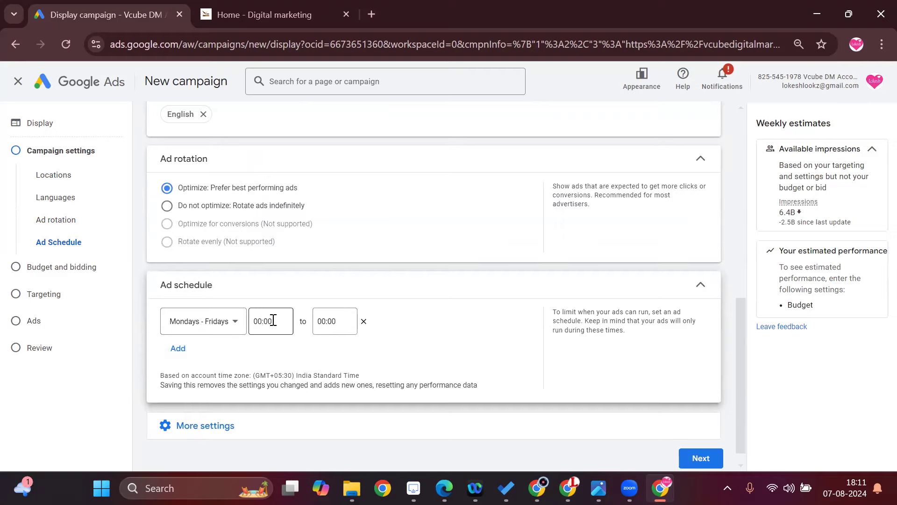
{"action": "scroll", "coordinate": [274, 321], "scroll_direction": "down", "scroll_amount": 1}
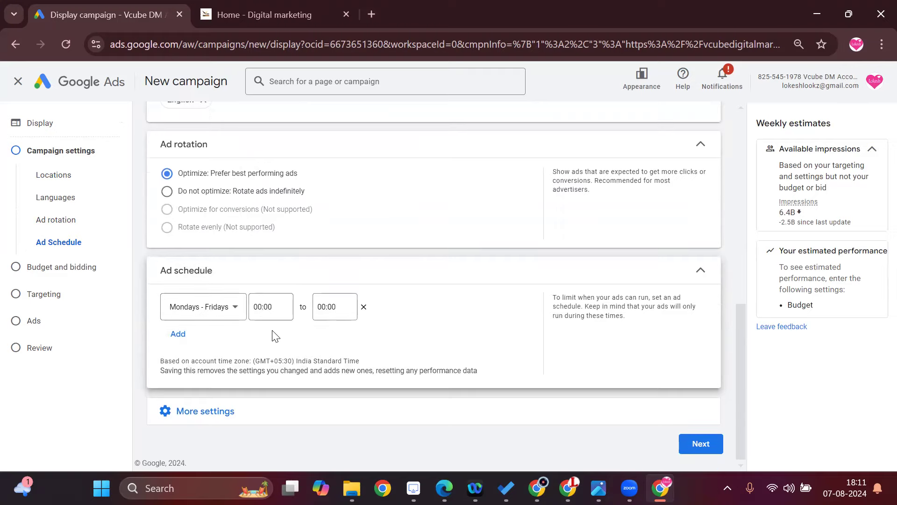
Schedule the Mondays - Fridays ads from 10:00 to 23:00, then add a second schedule row and remove it.
{"action": "left_click", "coordinate": [261, 308]}
{"action": "scroll", "coordinate": [275, 262], "scroll_direction": "down", "scroll_amount": 10}
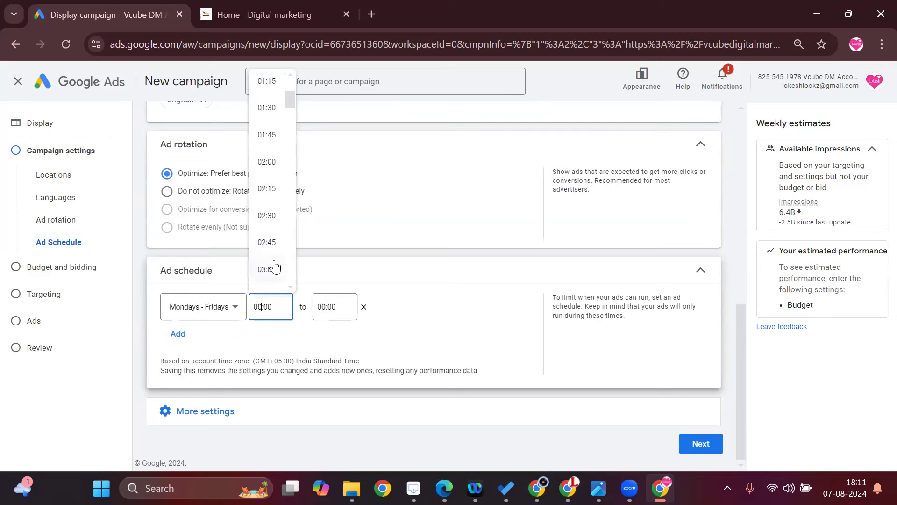
{"action": "scroll", "coordinate": [274, 267], "scroll_direction": "down", "scroll_amount": 10}
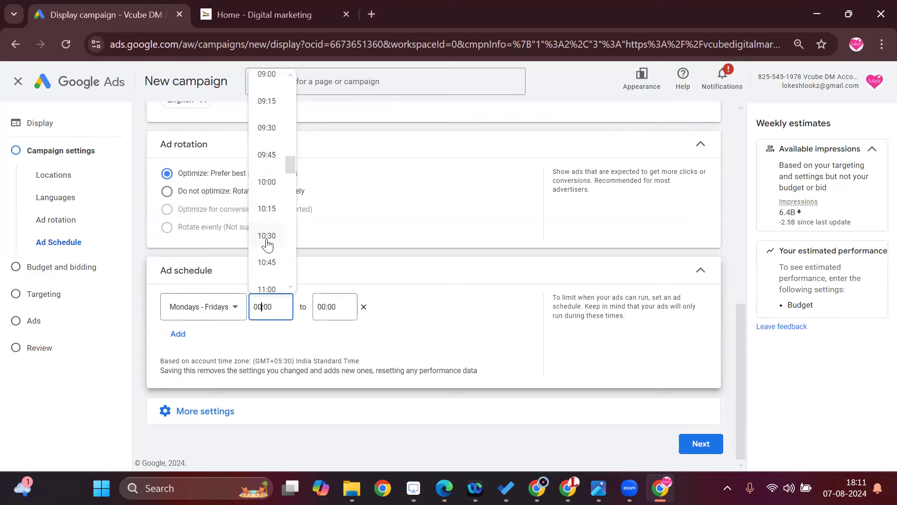
{"action": "left_click", "coordinate": [273, 186]}
{"action": "left_click", "coordinate": [327, 313]}
{"action": "scroll", "coordinate": [329, 196], "scroll_direction": "down", "scroll_amount": 9}
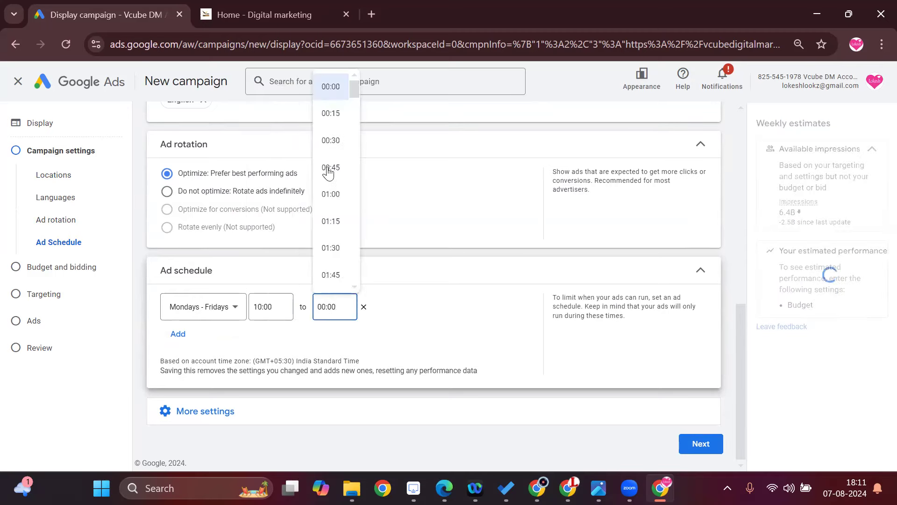
{"action": "scroll", "coordinate": [338, 242], "scroll_direction": "down", "scroll_amount": 20}
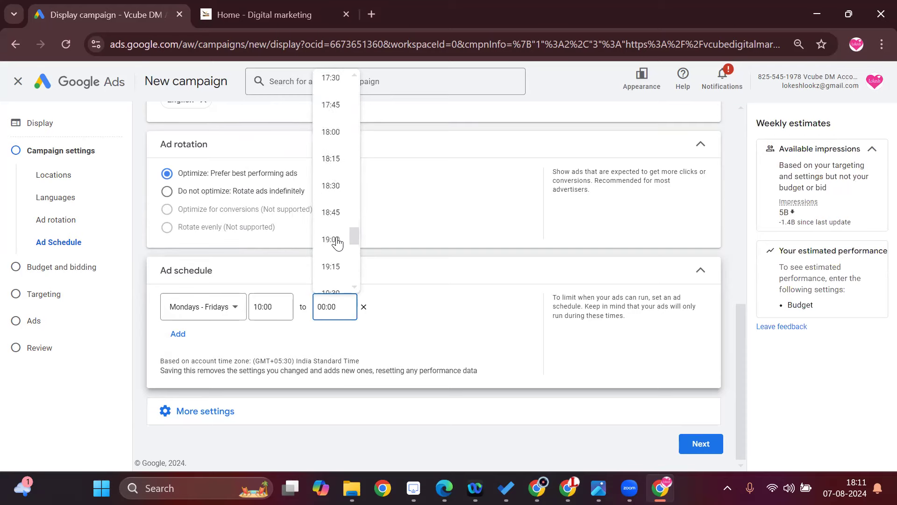
{"action": "scroll", "coordinate": [338, 254], "scroll_direction": "down", "scroll_amount": 3}
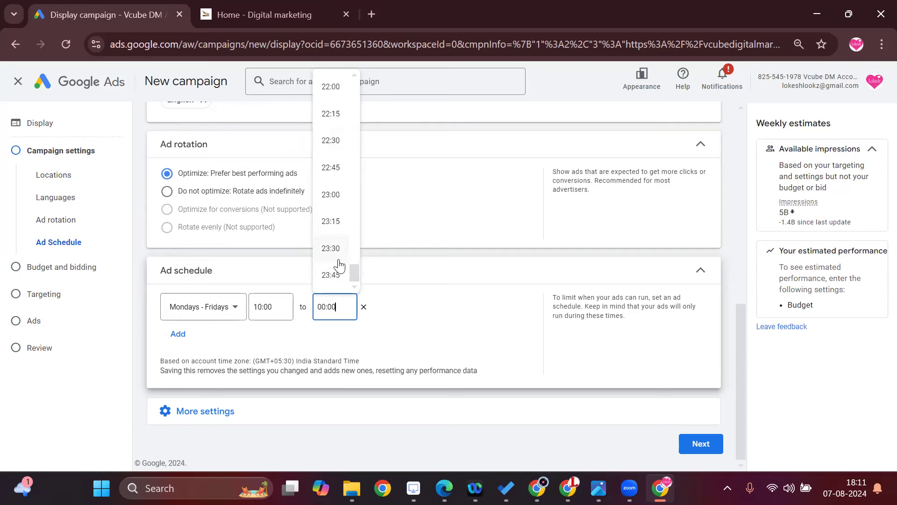
{"action": "left_click", "coordinate": [331, 194]}
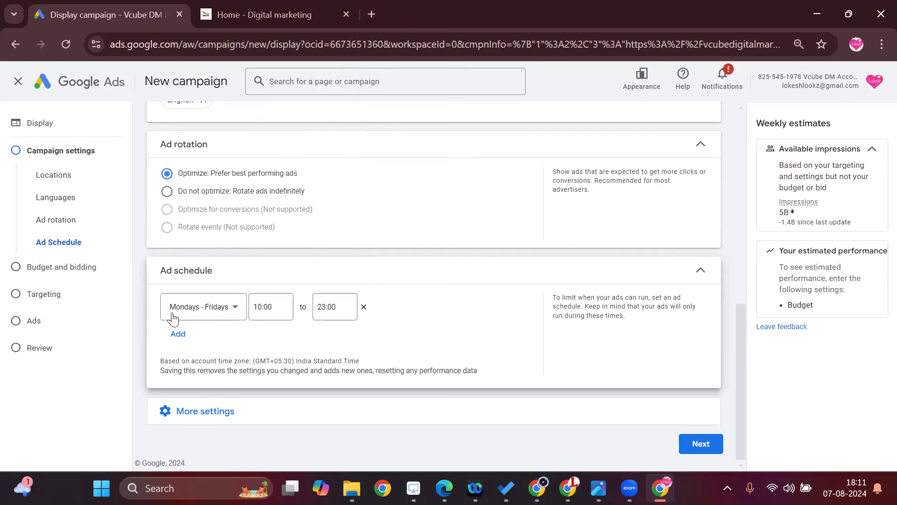
{"action": "left_click", "coordinate": [179, 334]}
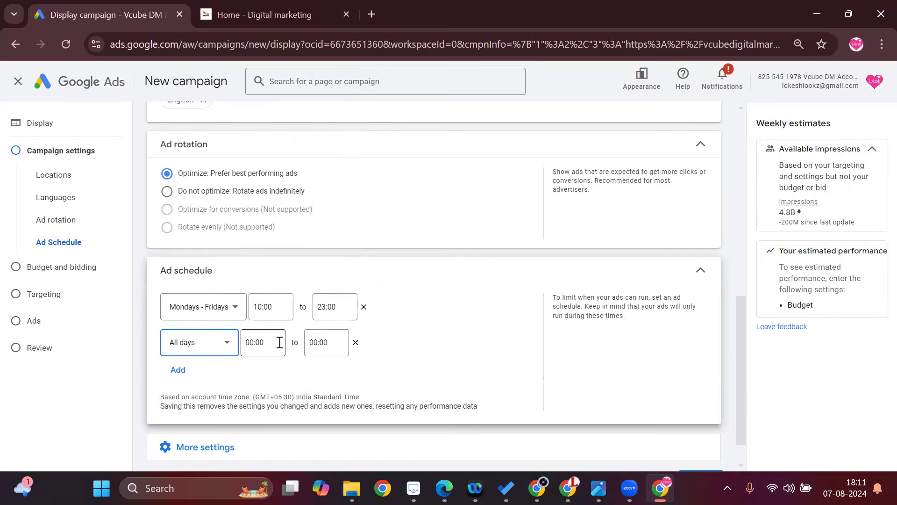
{"action": "left_click", "coordinate": [355, 342]}
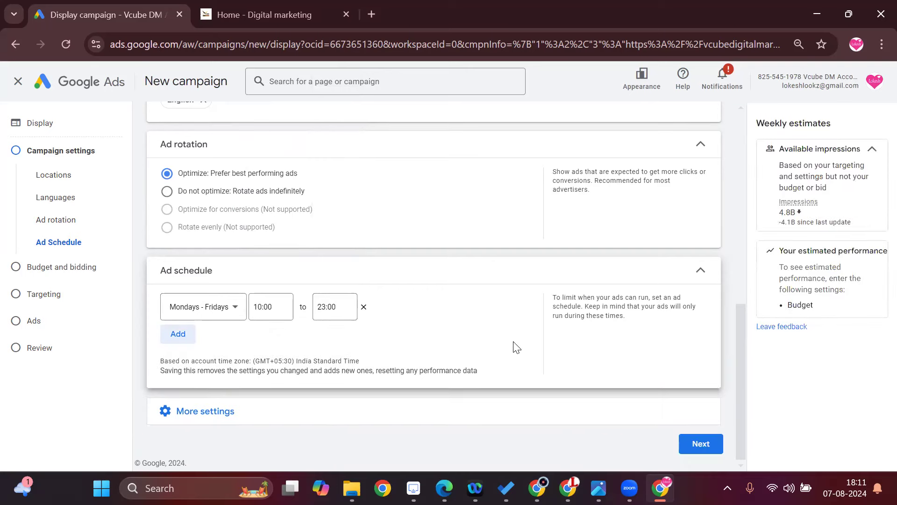
Open the device settings, switch to specific targeting for devices and exclude tablets.
{"action": "left_click", "coordinate": [213, 412]}
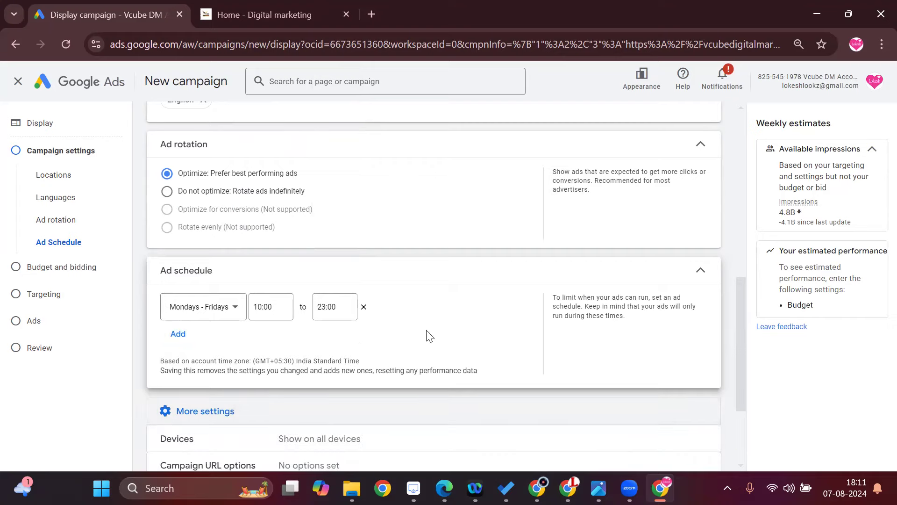
{"action": "scroll", "coordinate": [381, 359], "scroll_direction": "down", "scroll_amount": 3}
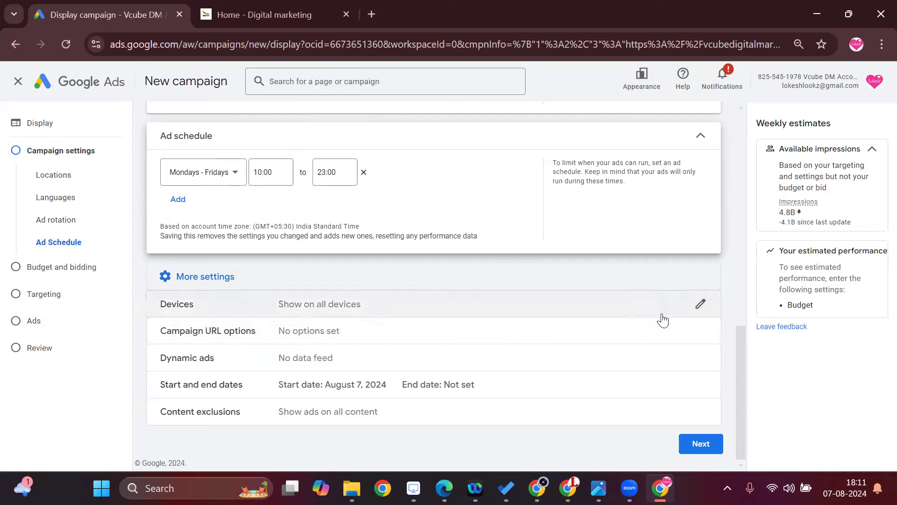
{"action": "left_click", "coordinate": [700, 305]}
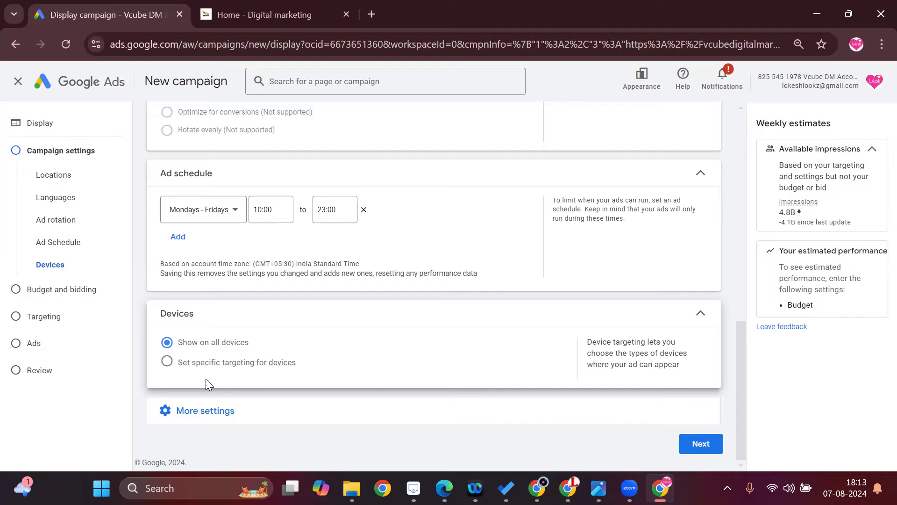
{"action": "left_click", "coordinate": [167, 362]}
{"action": "scroll", "coordinate": [321, 381], "scroll_direction": "down", "scroll_amount": 1}
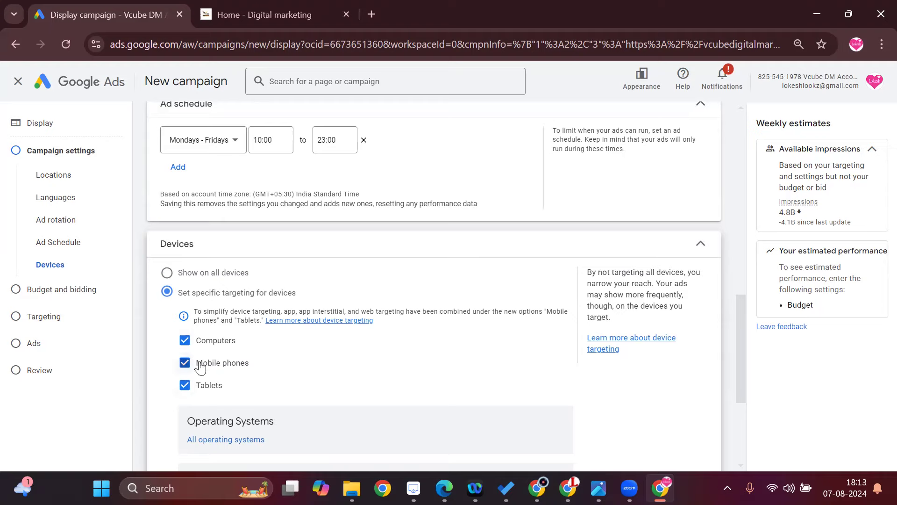
{"action": "left_click", "coordinate": [185, 388]}
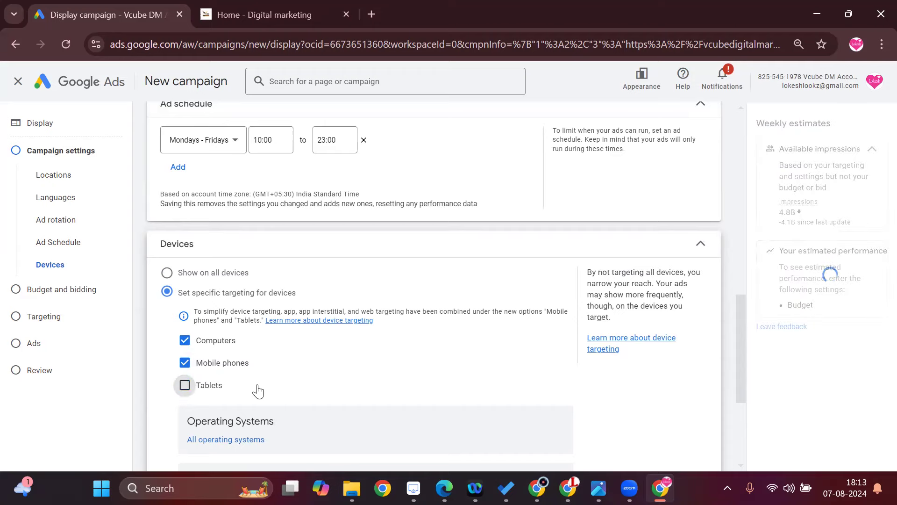
Restrict the targeted operating systems to Android and iOS, all versions.
{"action": "scroll", "coordinate": [266, 377], "scroll_direction": "down", "scroll_amount": 4}
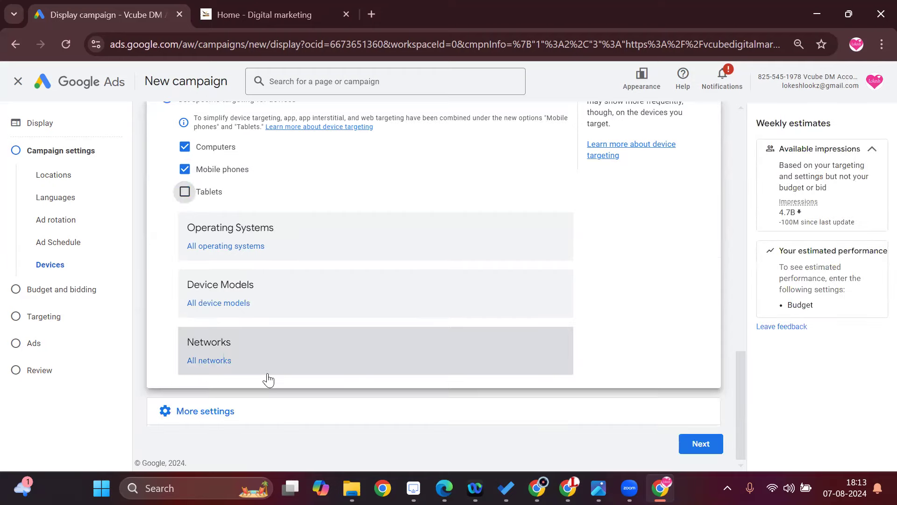
{"action": "scroll", "coordinate": [266, 377], "scroll_direction": "up", "scroll_amount": 2}
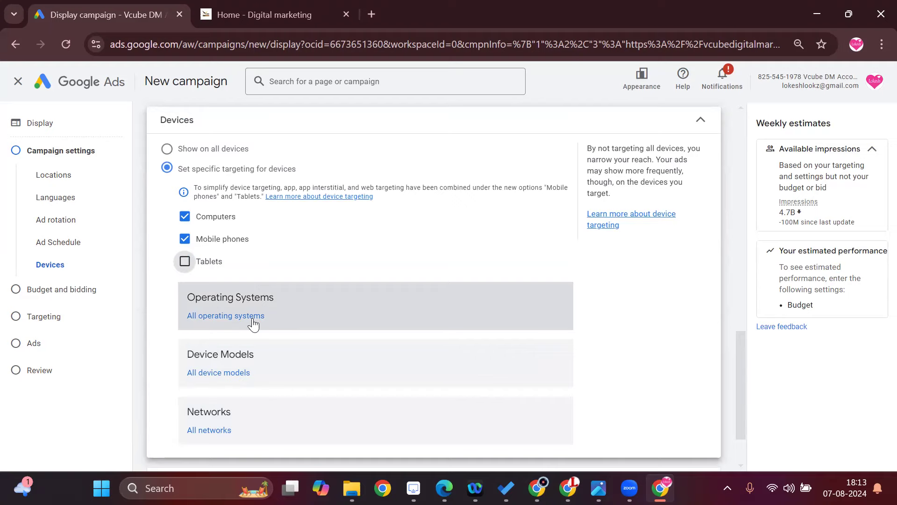
{"action": "left_click", "coordinate": [233, 317]}
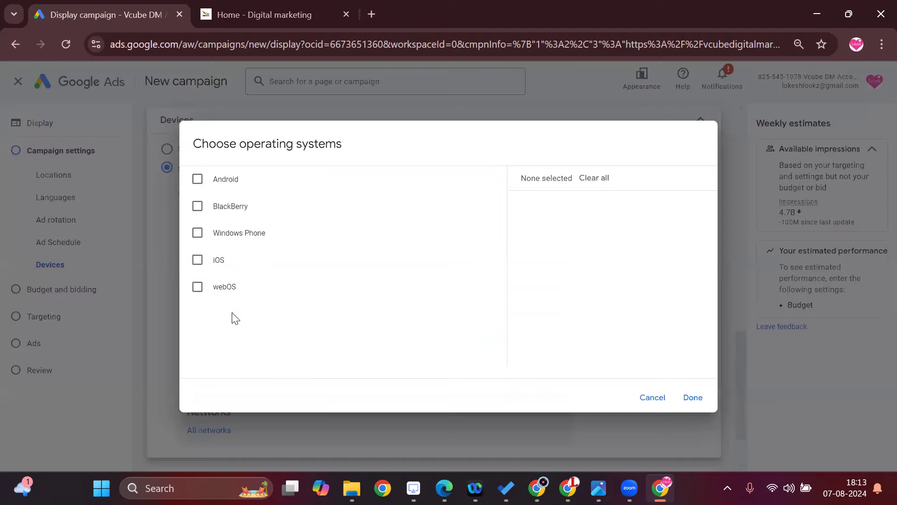
{"action": "left_click", "coordinate": [197, 179]}
{"action": "left_click", "coordinate": [197, 261]}
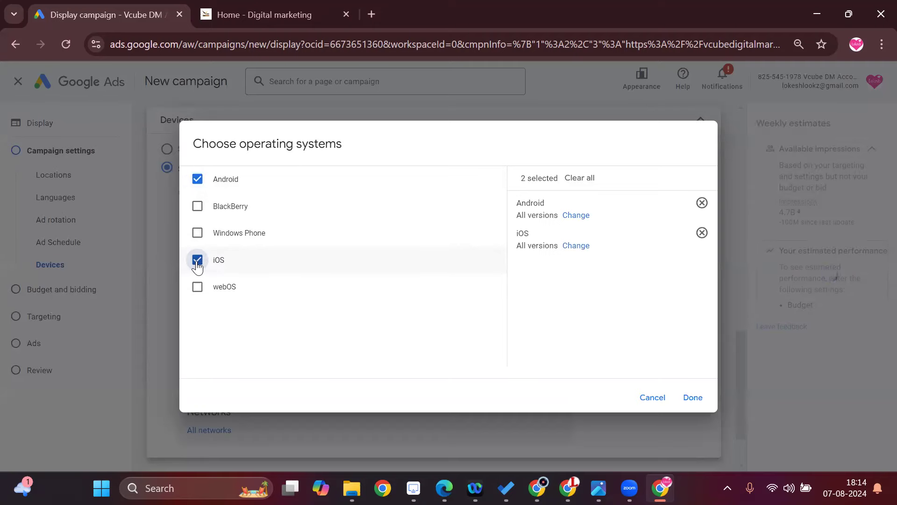
{"action": "left_click", "coordinate": [197, 260]}
{"action": "left_click", "coordinate": [197, 179]}
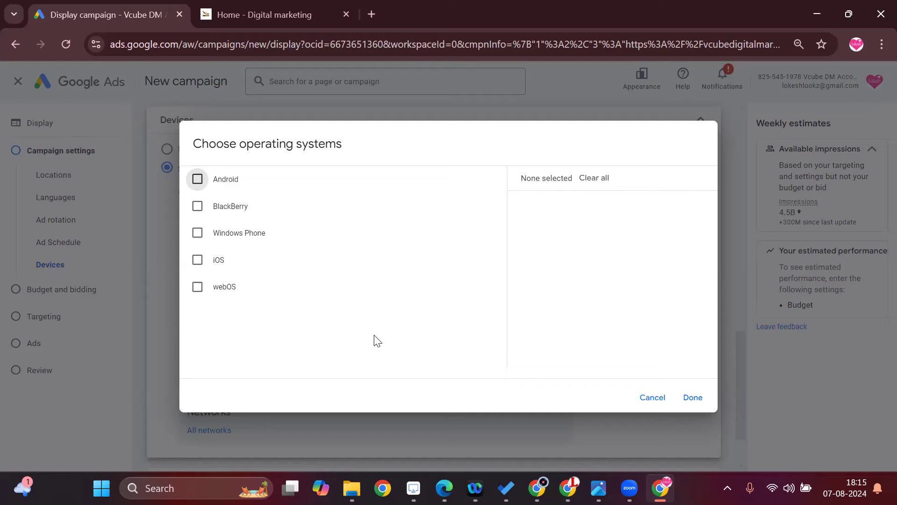
{"action": "left_click", "coordinate": [197, 180]}
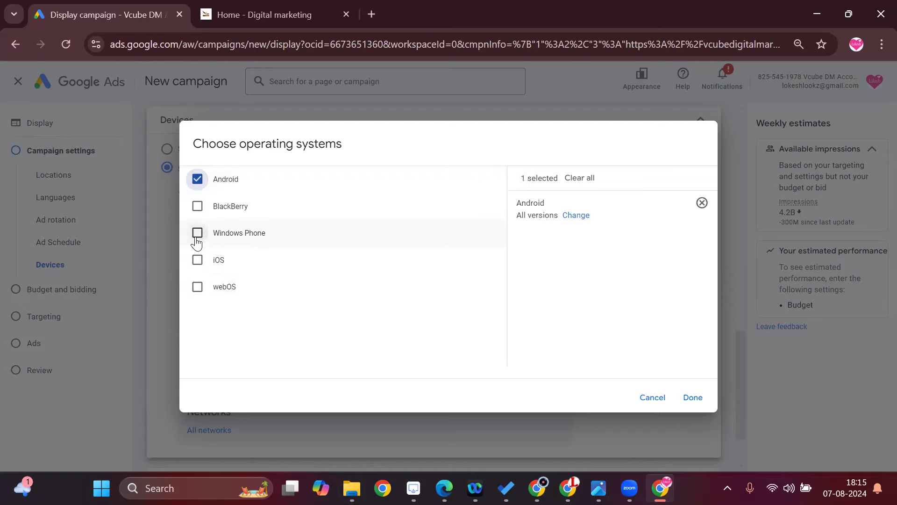
{"action": "left_click", "coordinate": [197, 260]}
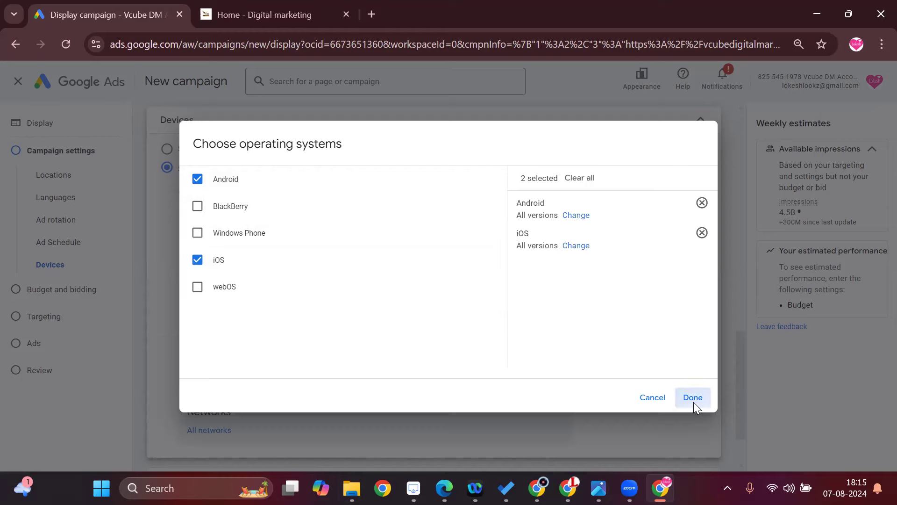
{"action": "left_click", "coordinate": [693, 401]}
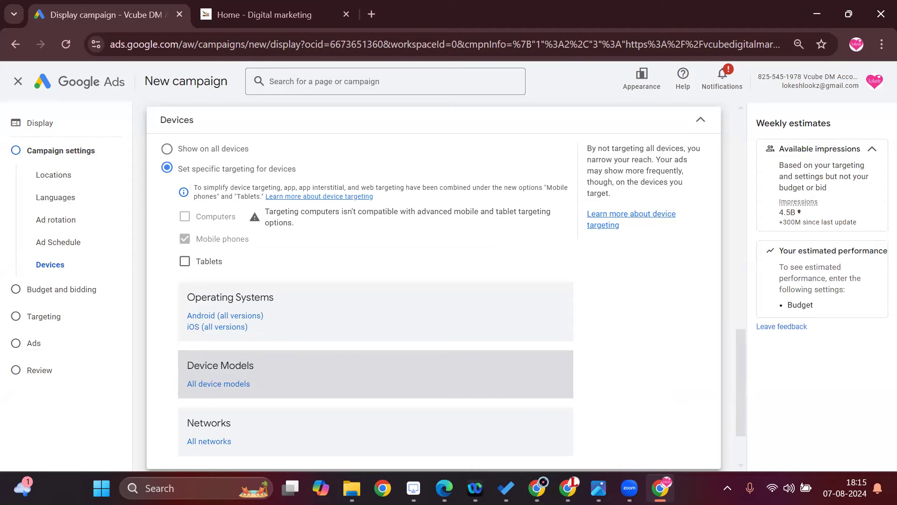
Look at the network choices in the device targeting and close them without selecting any.
{"action": "scroll", "coordinate": [281, 360], "scroll_direction": "down", "scroll_amount": 2}
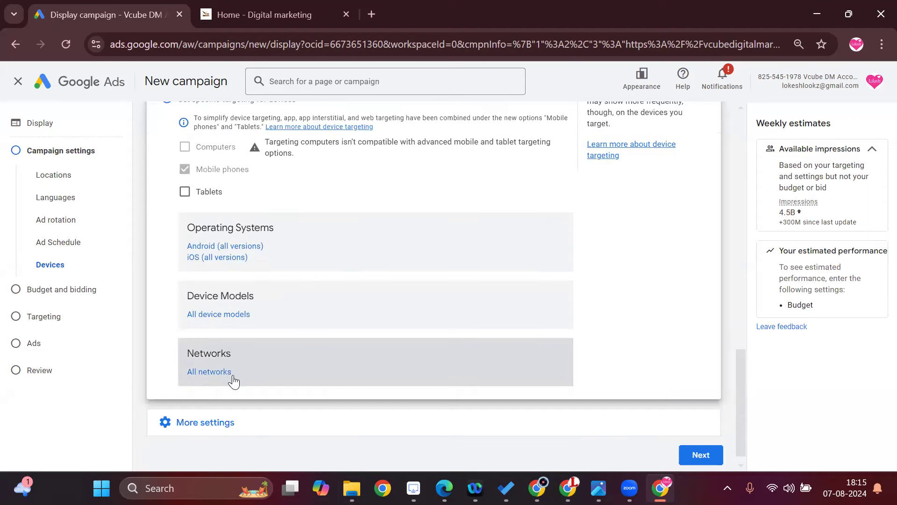
{"action": "left_click", "coordinate": [233, 375]}
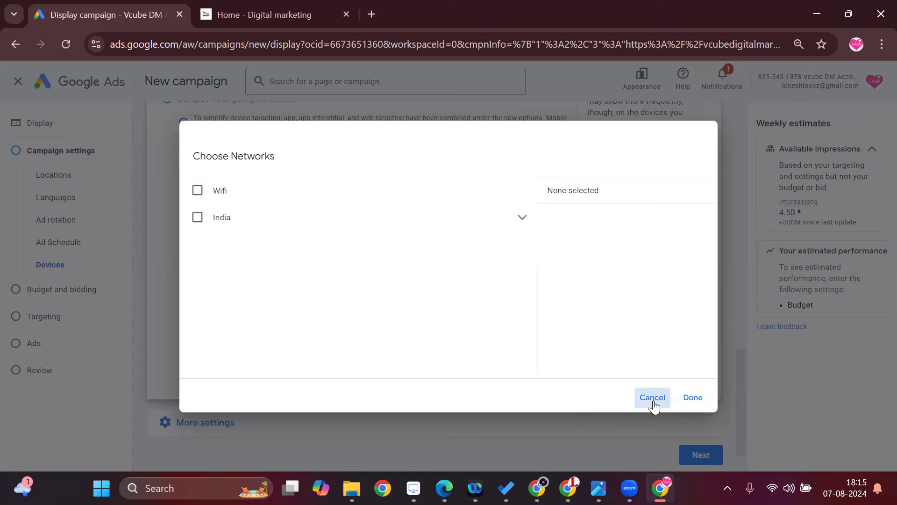
{"action": "key", "text": "Escape"}
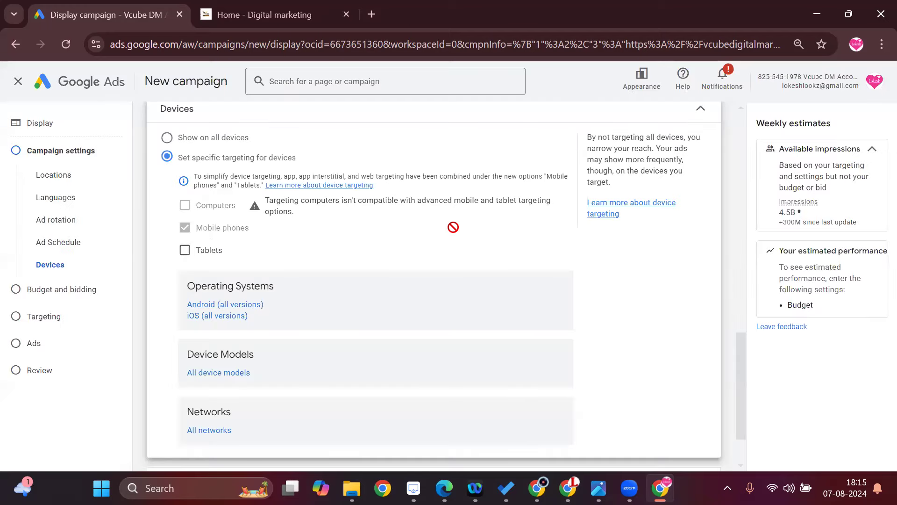
Open the campaign URL options and review the tracking template, final URL suffix and custom parameters fields.
{"action": "left_click", "coordinate": [222, 411]}
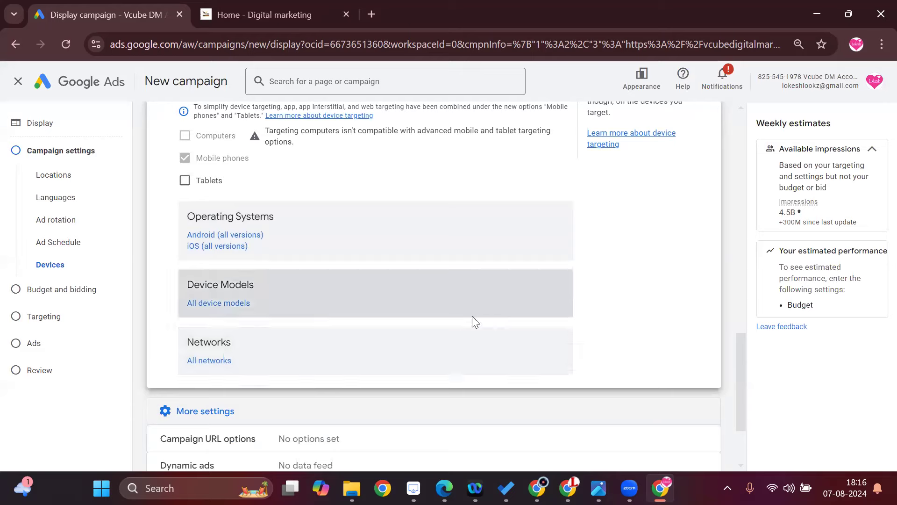
{"action": "scroll", "coordinate": [472, 316], "scroll_direction": "down", "scroll_amount": 2}
{"action": "left_click", "coordinate": [322, 331]}
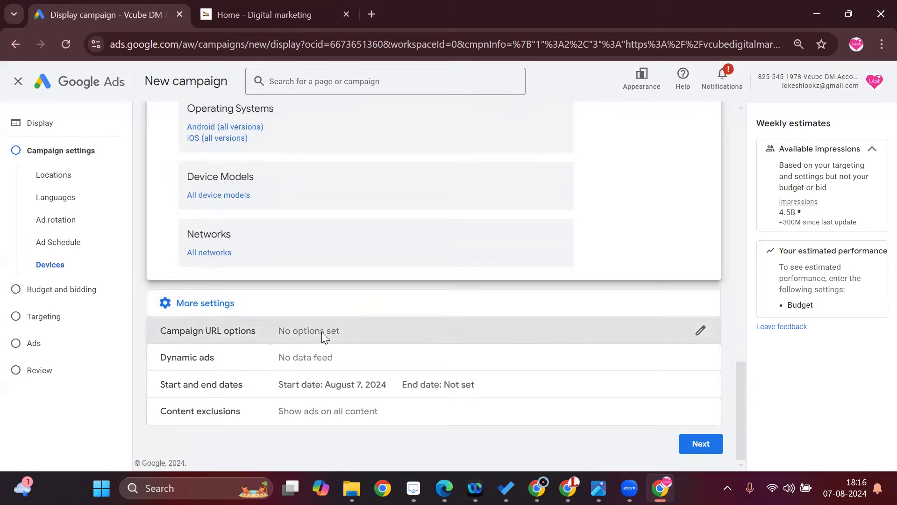
{"action": "scroll", "coordinate": [445, 352], "scroll_direction": "down", "scroll_amount": 1}
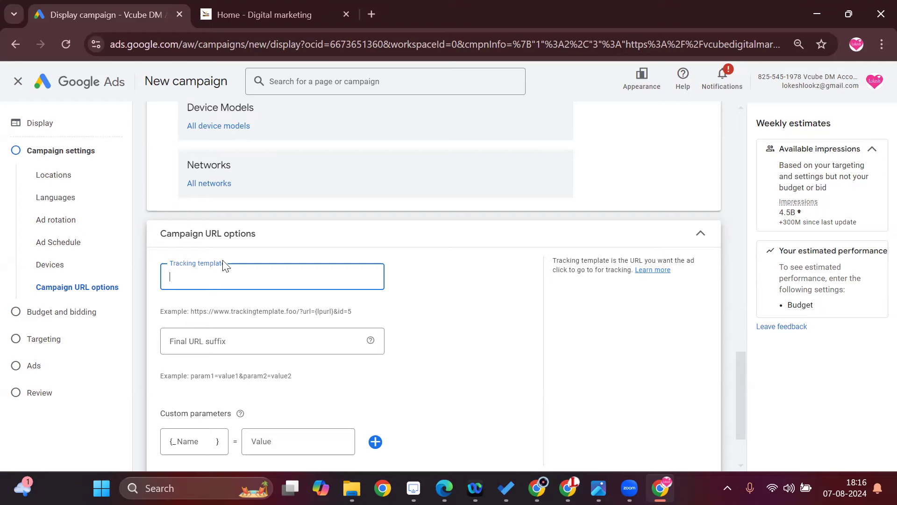
{"action": "scroll", "coordinate": [338, 391], "scroll_direction": "down", "scroll_amount": 2}
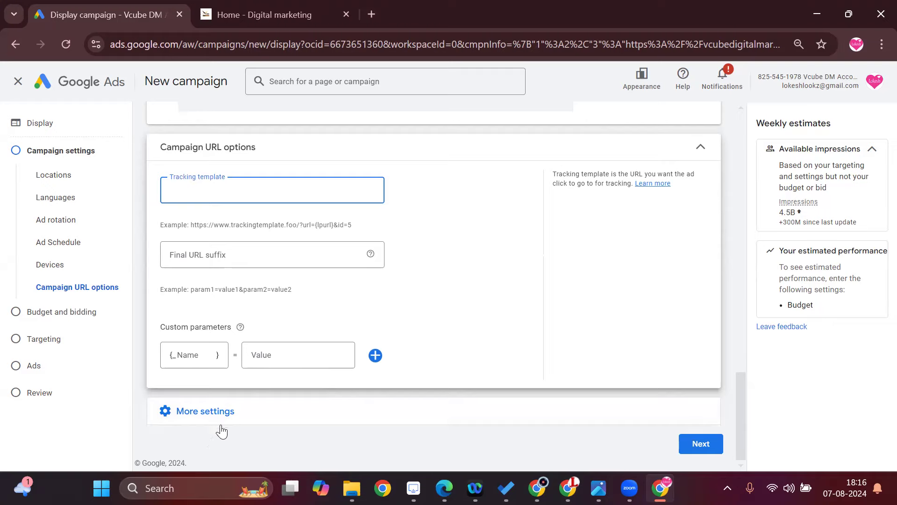
Open the additional dynamic ads settings and enable the dynamic ads feed for personalized ads.
{"action": "left_click", "coordinate": [239, 408]}
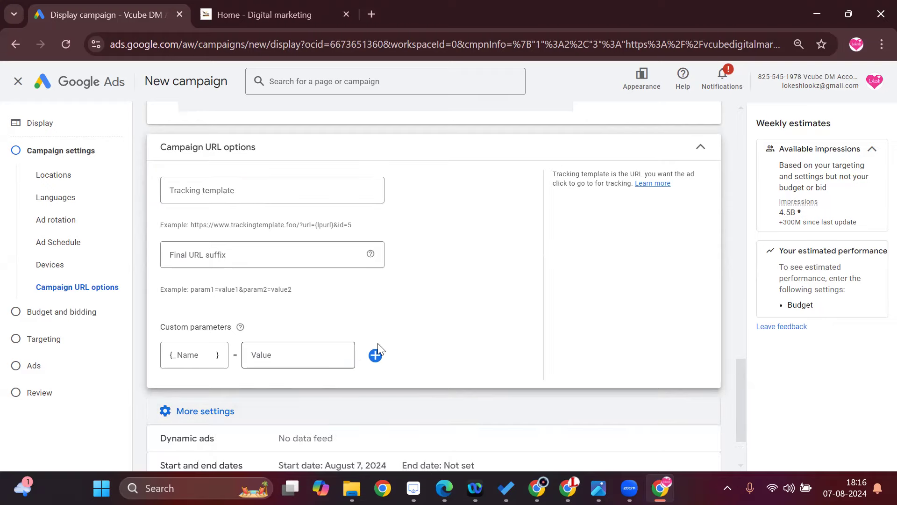
{"action": "scroll", "coordinate": [377, 352], "scroll_direction": "down", "scroll_amount": 2}
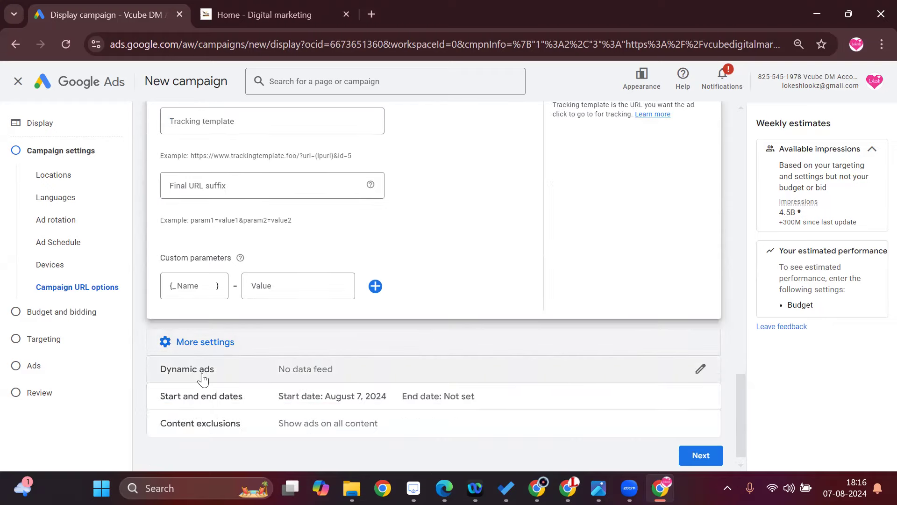
{"action": "left_click", "coordinate": [662, 370]}
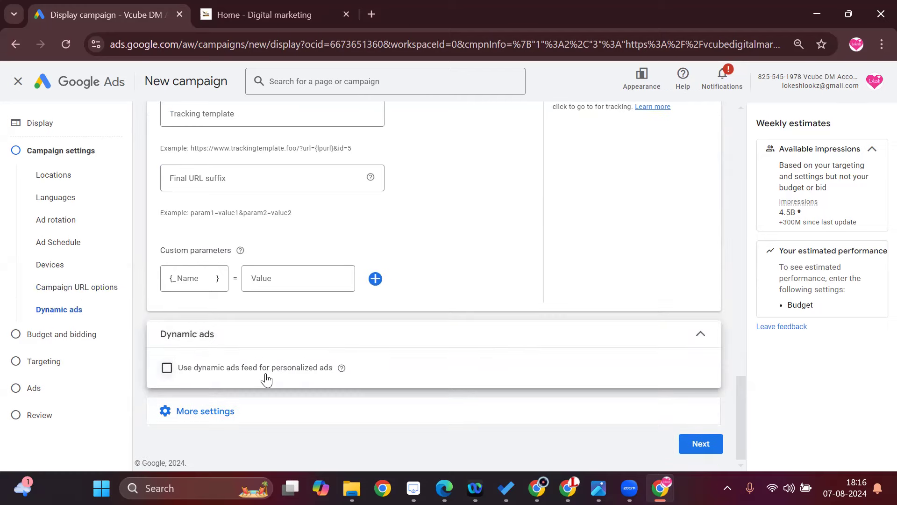
{"action": "left_click", "coordinate": [167, 368]}
Look through the business types offered for the dynamic ads feed and choose Education.
{"action": "left_click", "coordinate": [241, 430]}
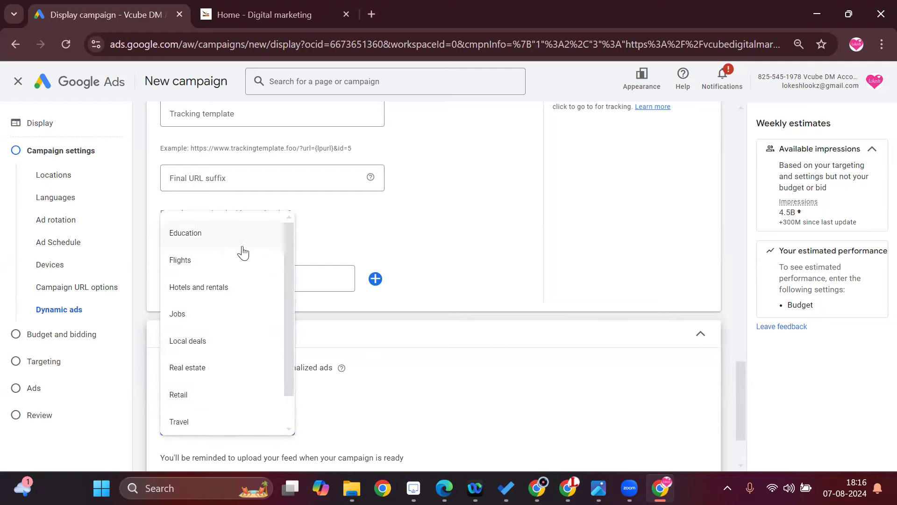
{"action": "left_click", "coordinate": [400, 400]}
{"action": "scroll", "coordinate": [411, 390], "scroll_direction": "down", "scroll_amount": 2}
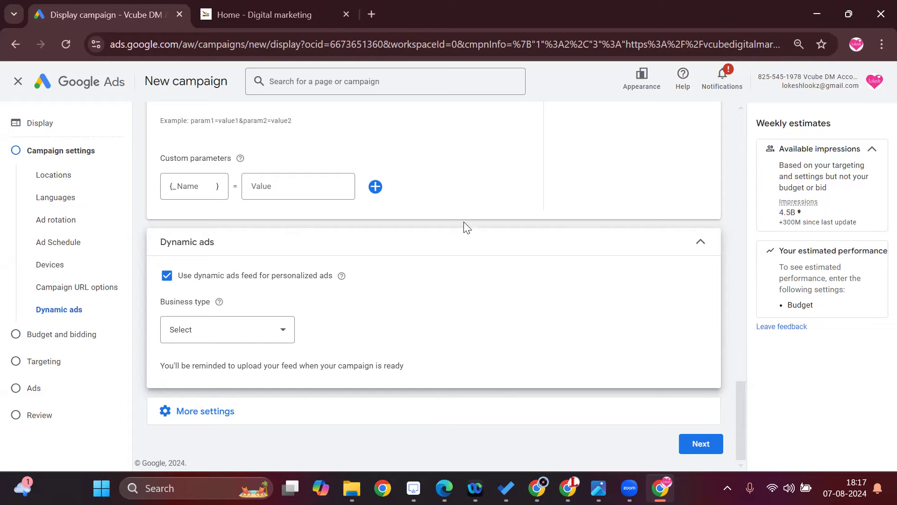
{"action": "left_click", "coordinate": [208, 334]}
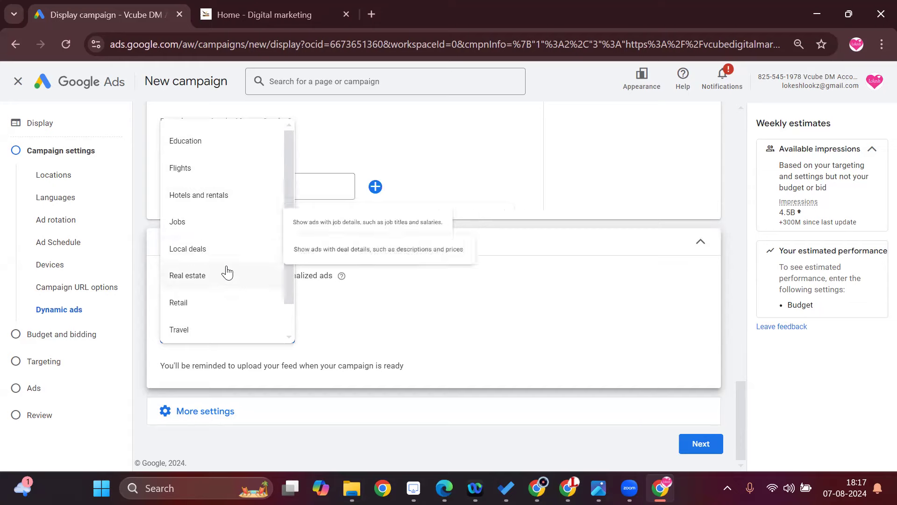
{"action": "scroll", "coordinate": [224, 331], "scroll_direction": "down", "scroll_amount": 1}
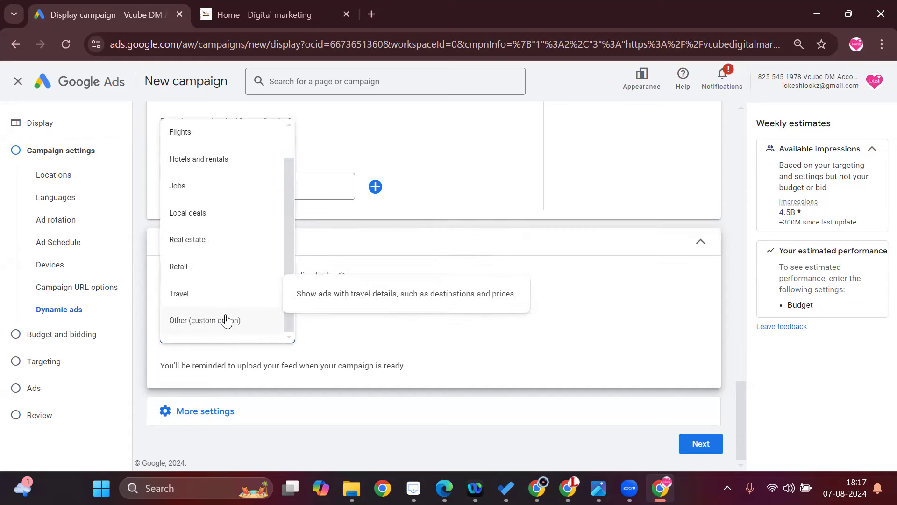
{"action": "scroll", "coordinate": [238, 270], "scroll_direction": "up", "scroll_amount": 1}
{"action": "left_click", "coordinate": [202, 143]}
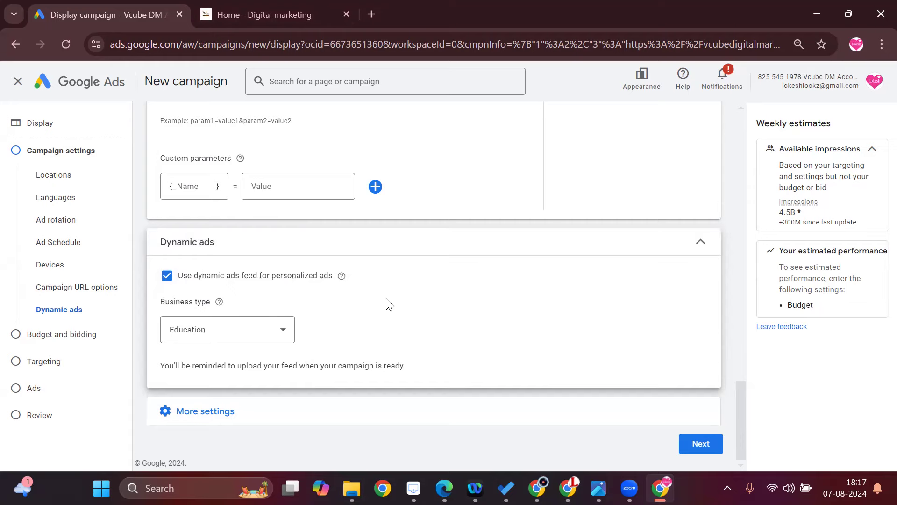
Search Google for "dynamic ads" in a new browser tab, read the definition and return to the campaign setup.
{"action": "left_click", "coordinate": [371, 14]}
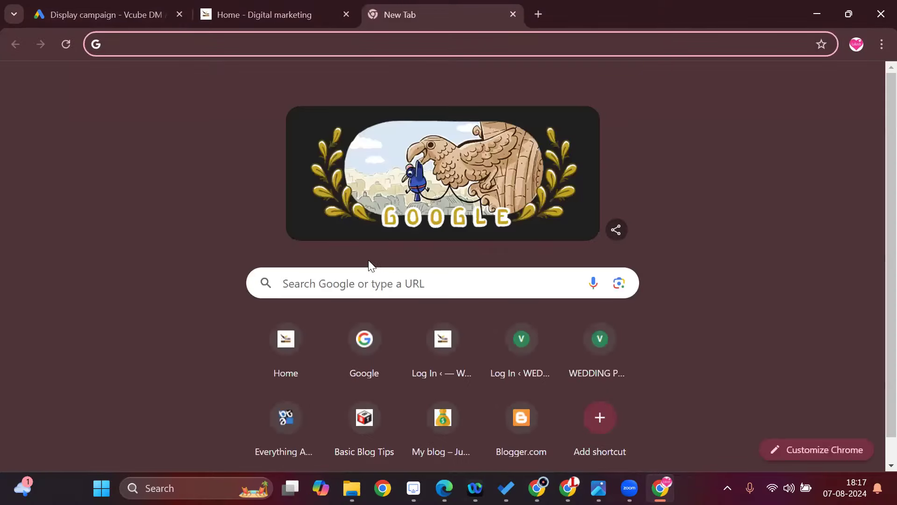
{"action": "left_click", "coordinate": [375, 281]}
{"action": "type", "text": "dynam"}
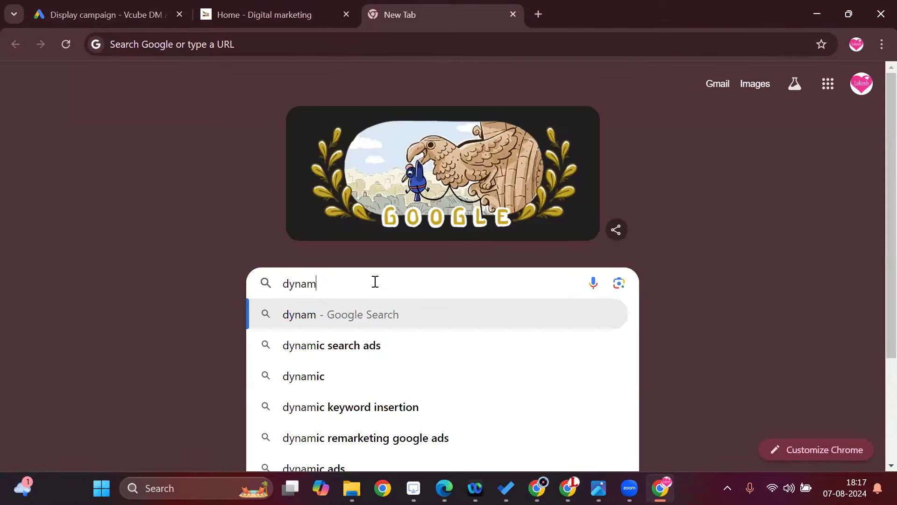
{"action": "type", "text": "ic ads"}
{"action": "key", "text": "Return"}
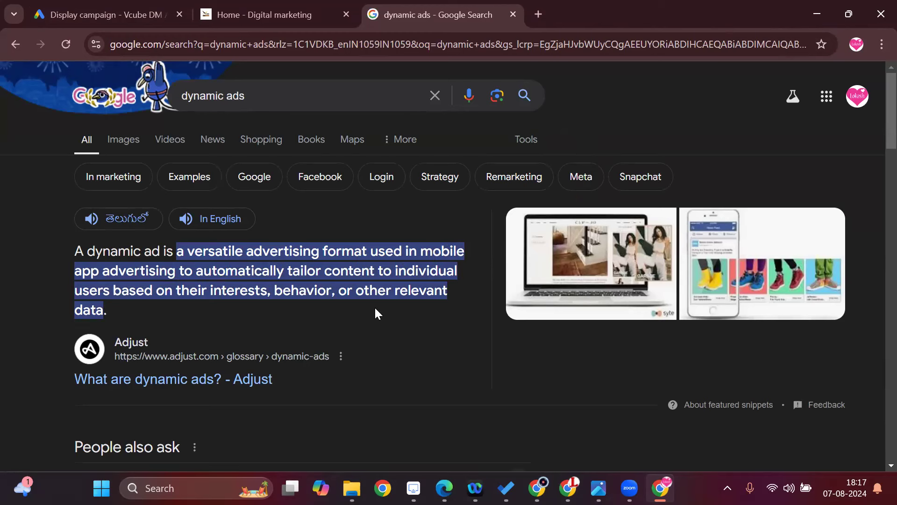
{"action": "left_click", "coordinate": [251, 5]}
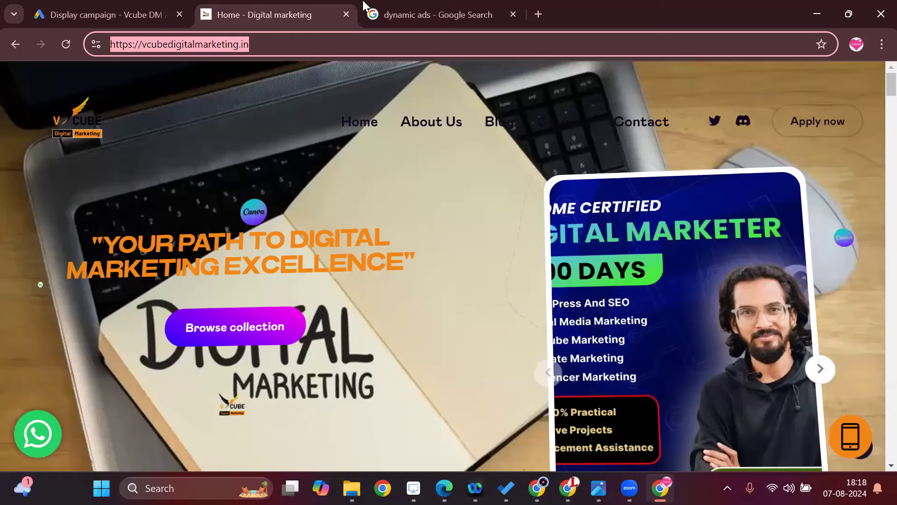
{"action": "left_click", "coordinate": [397, 11]}
{"action": "left_click", "coordinate": [125, 10]}
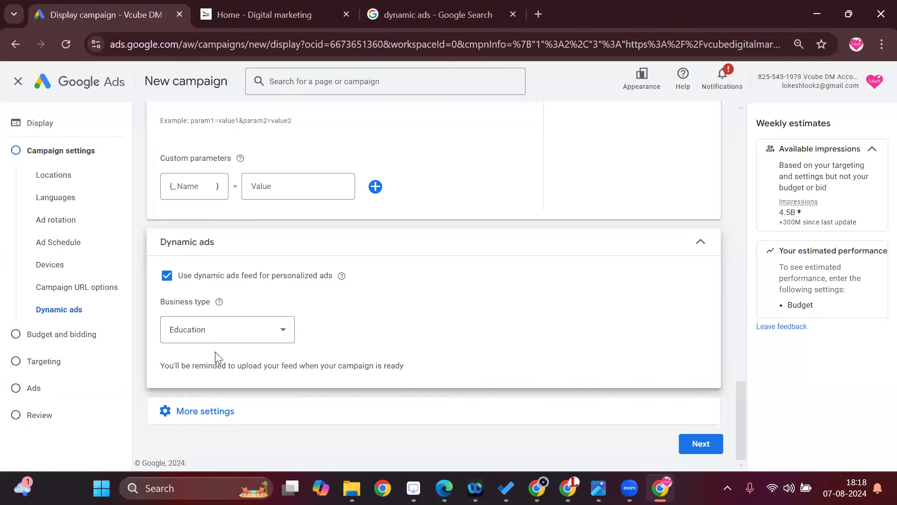
Review the full list of dynamic ads business types and close it without changing the selection.
{"action": "left_click", "coordinate": [224, 336]}
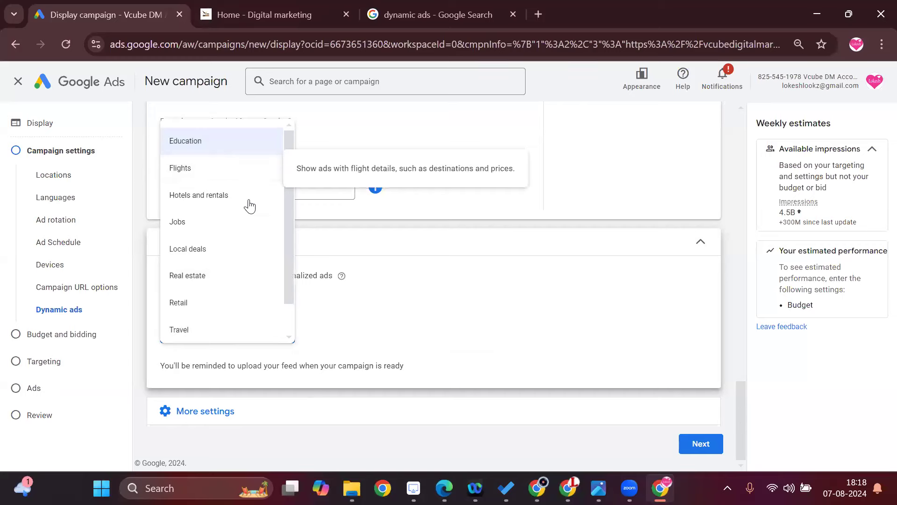
{"action": "scroll", "coordinate": [247, 248], "scroll_direction": "down", "scroll_amount": 1}
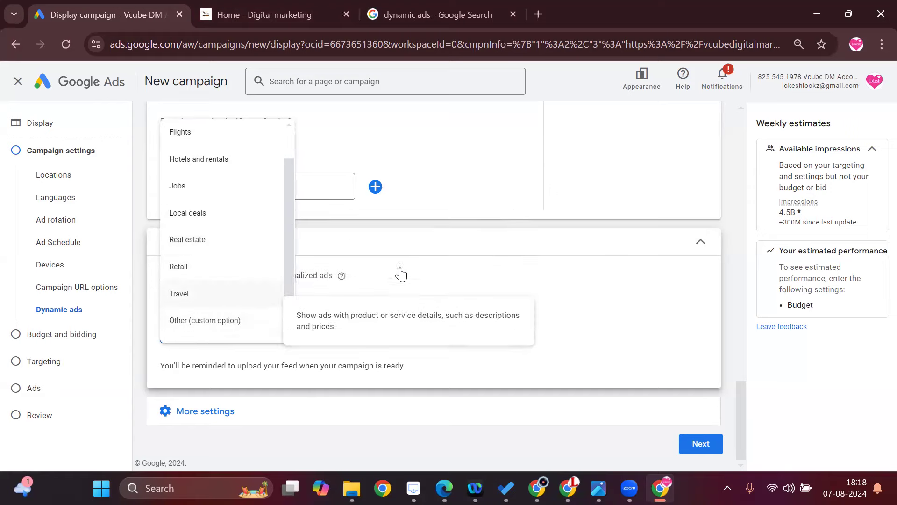
{"action": "left_click", "coordinate": [596, 333]}
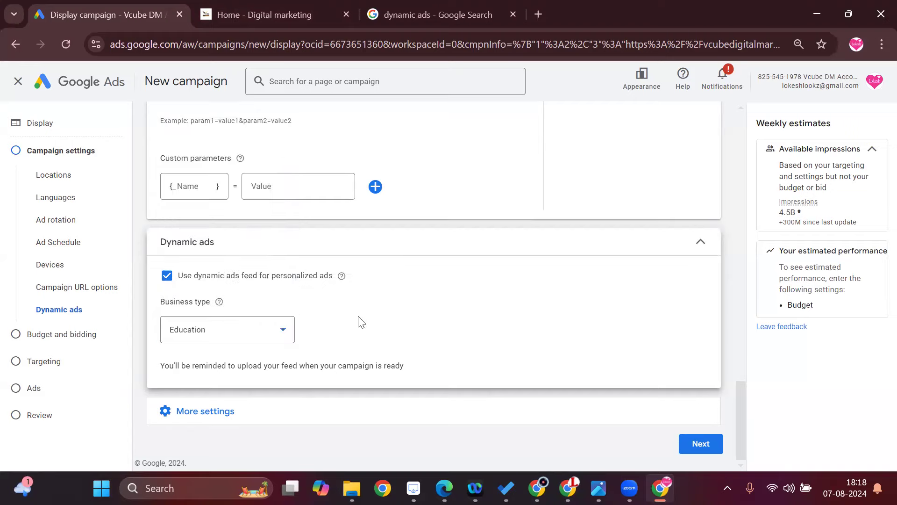
Try Other (custom option), Real estate and Flights as the dynamic ads business type, ending back on Education.
{"action": "left_click", "coordinate": [274, 341]}
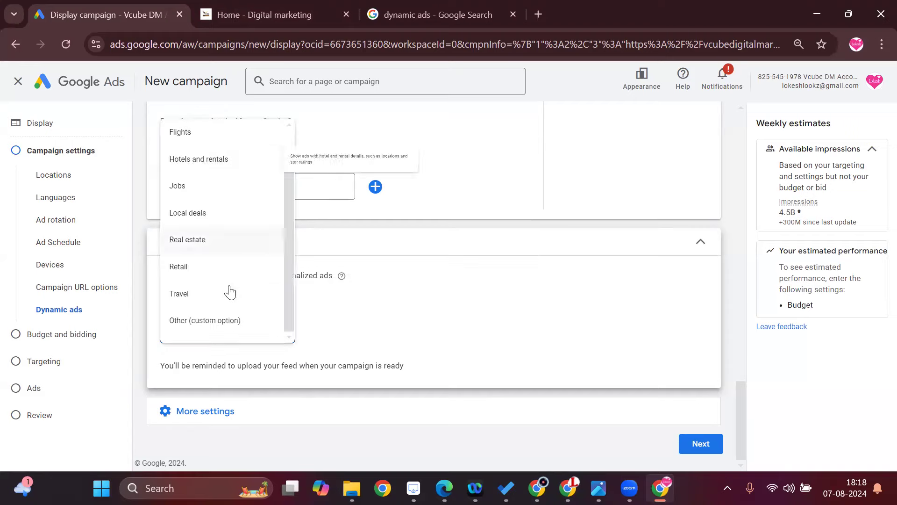
{"action": "left_click", "coordinate": [230, 320]}
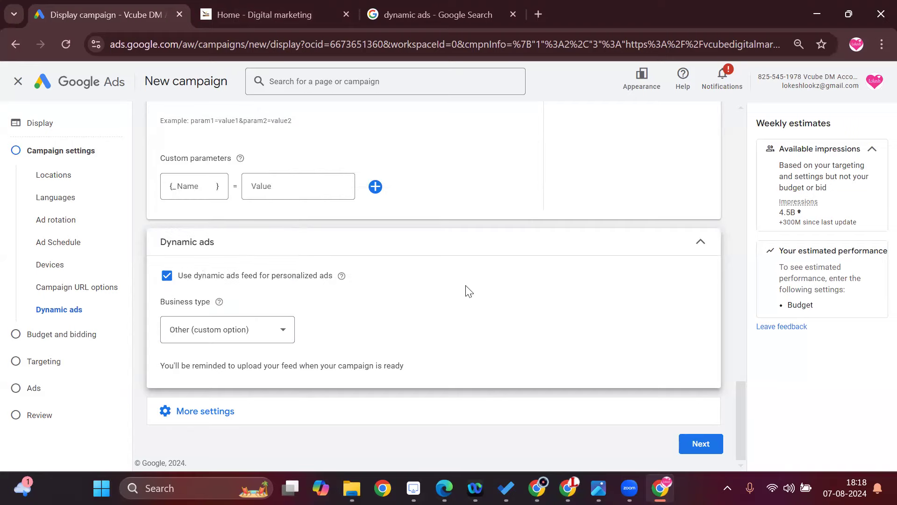
{"action": "left_click", "coordinate": [226, 329]}
{"action": "left_click", "coordinate": [229, 242]}
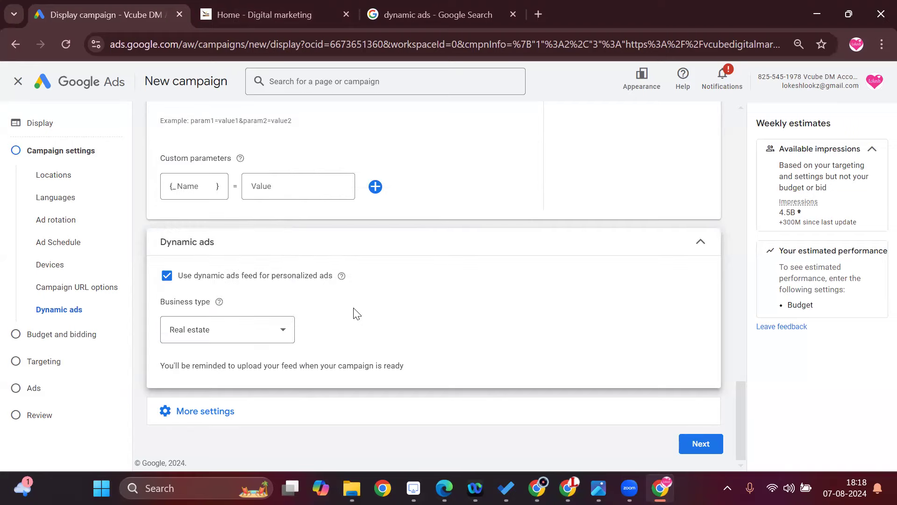
{"action": "left_click", "coordinate": [283, 324]}
{"action": "left_click", "coordinate": [243, 138]}
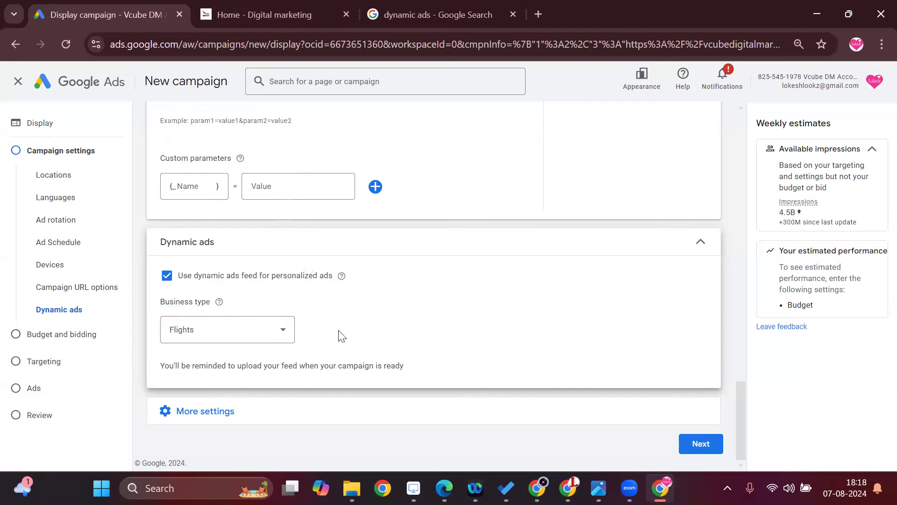
{"action": "left_click", "coordinate": [278, 332]}
{"action": "scroll", "coordinate": [263, 224], "scroll_direction": "up", "scroll_amount": 1}
{"action": "left_click", "coordinate": [240, 158]}
Open the content exclusions, examine the content label, sensitive content and content type options, and collapse them without selecting any.
{"action": "left_click", "coordinate": [223, 409]}
{"action": "scroll", "coordinate": [490, 336], "scroll_direction": "down", "scroll_amount": 1}
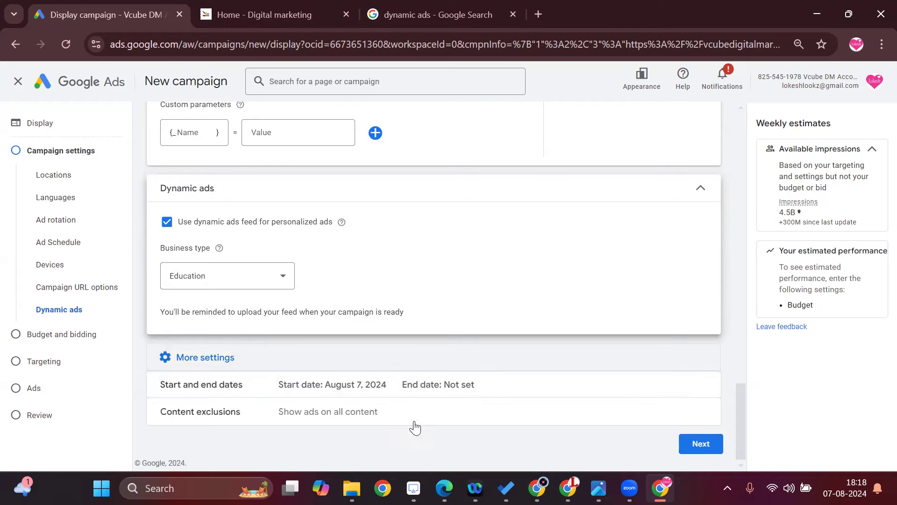
{"action": "left_click", "coordinate": [678, 411]}
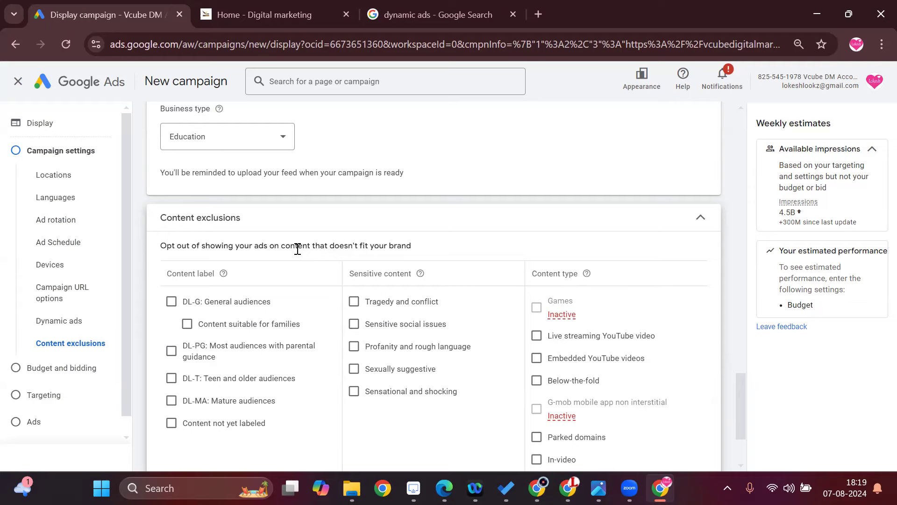
{"action": "scroll", "coordinate": [353, 350], "scroll_direction": "down", "scroll_amount": 3}
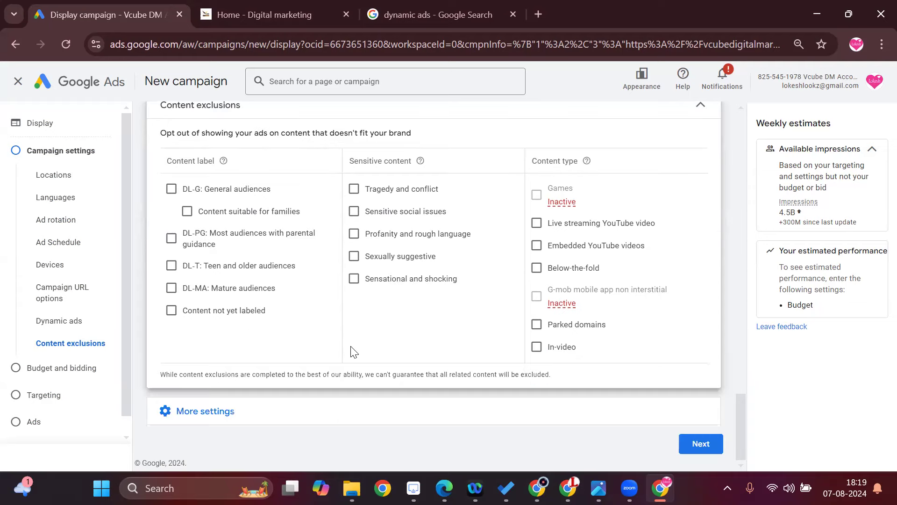
{"action": "scroll", "coordinate": [290, 358], "scroll_direction": "up", "scroll_amount": 2}
{"action": "scroll", "coordinate": [289, 358], "scroll_direction": "down", "scroll_amount": 2}
{"action": "left_click", "coordinate": [701, 105]}
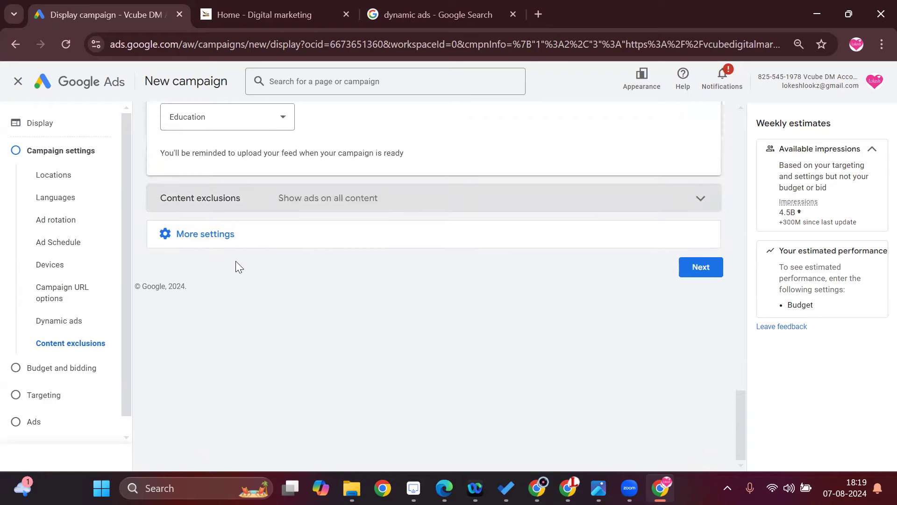
Open the campaign's start and end date settings, check them and collapse them without changes.
{"action": "left_click", "coordinate": [203, 239]}
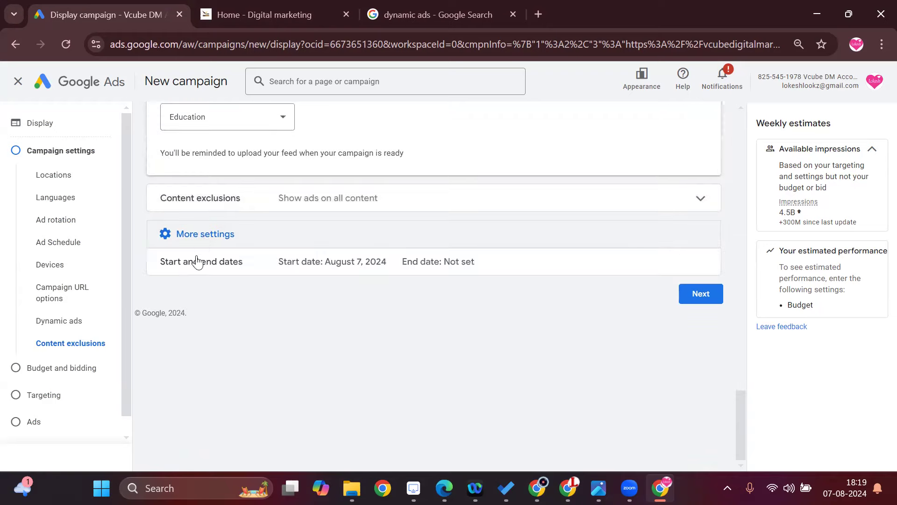
{"action": "left_click", "coordinate": [704, 262]}
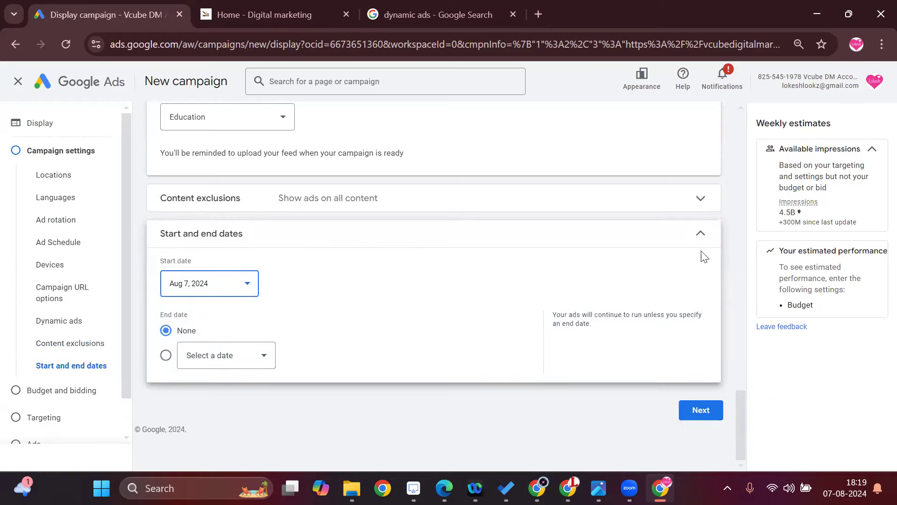
{"action": "left_click", "coordinate": [702, 238]}
Review all configured campaign settings, from languages, ad rotation and ad schedule to devices, URL options and dynamic ads.
{"action": "scroll", "coordinate": [542, 355], "scroll_direction": "up", "scroll_amount": 12}
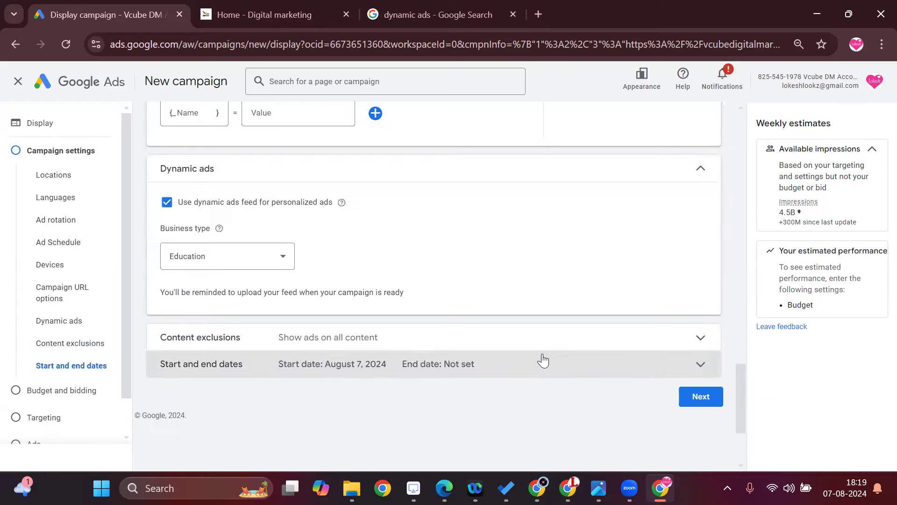
{"action": "scroll", "coordinate": [542, 360], "scroll_direction": "up", "scroll_amount": 3}
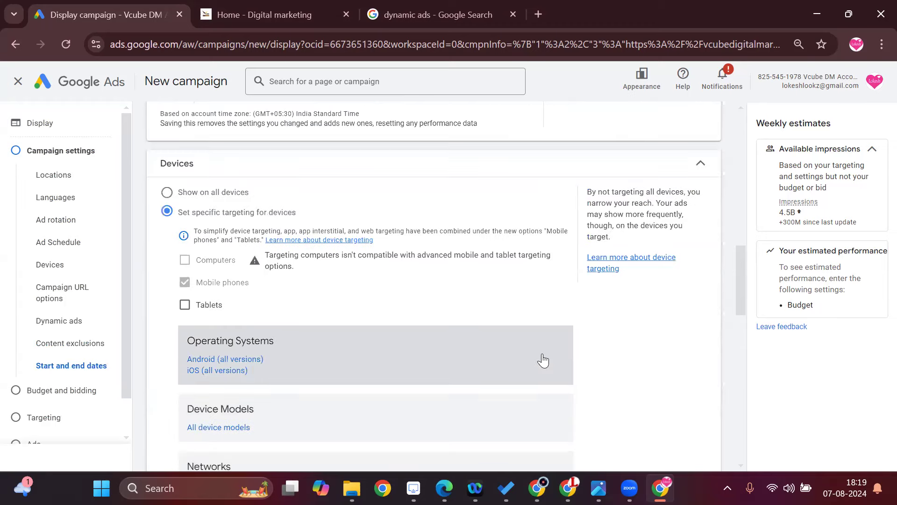
{"action": "scroll", "coordinate": [542, 360], "scroll_direction": "up", "scroll_amount": 6}
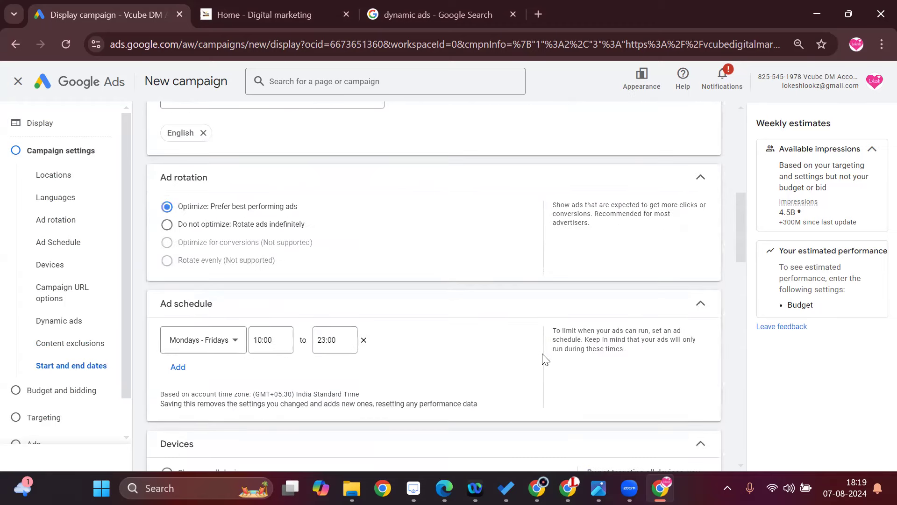
{"action": "scroll", "coordinate": [543, 359], "scroll_direction": "up", "scroll_amount": 7}
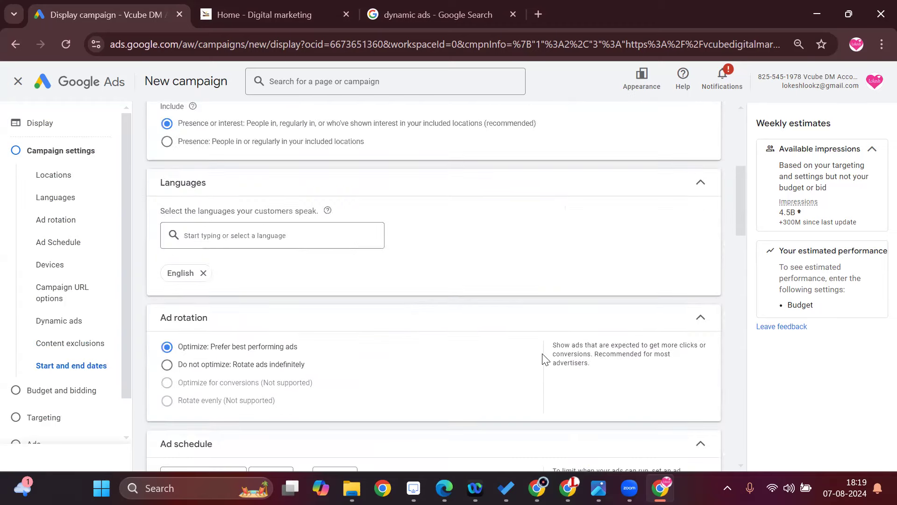
{"action": "scroll", "coordinate": [543, 358], "scroll_direction": "down", "scroll_amount": 8}
{"action": "scroll", "coordinate": [542, 353], "scroll_direction": "down", "scroll_amount": 10}
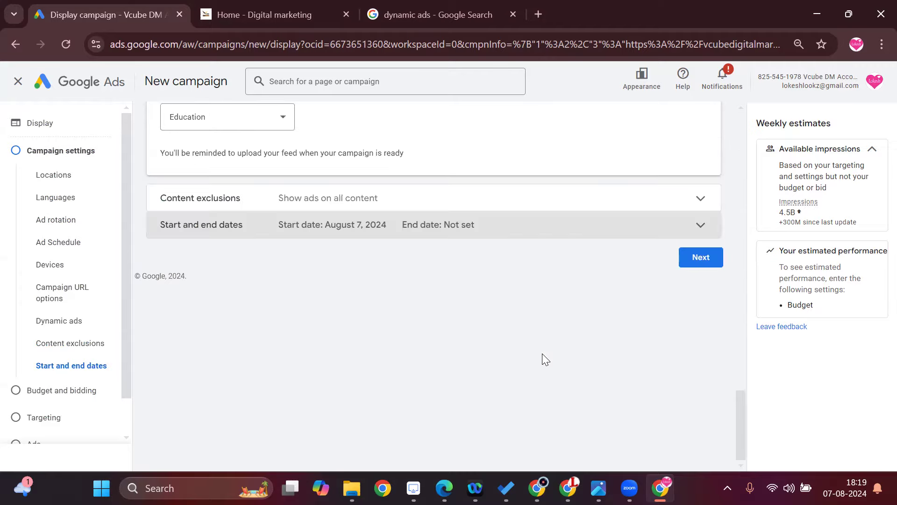
{"action": "scroll", "coordinate": [51, 383], "scroll_direction": "down", "scroll_amount": 2}
{"action": "scroll", "coordinate": [471, 374], "scroll_direction": "up", "scroll_amount": 2}
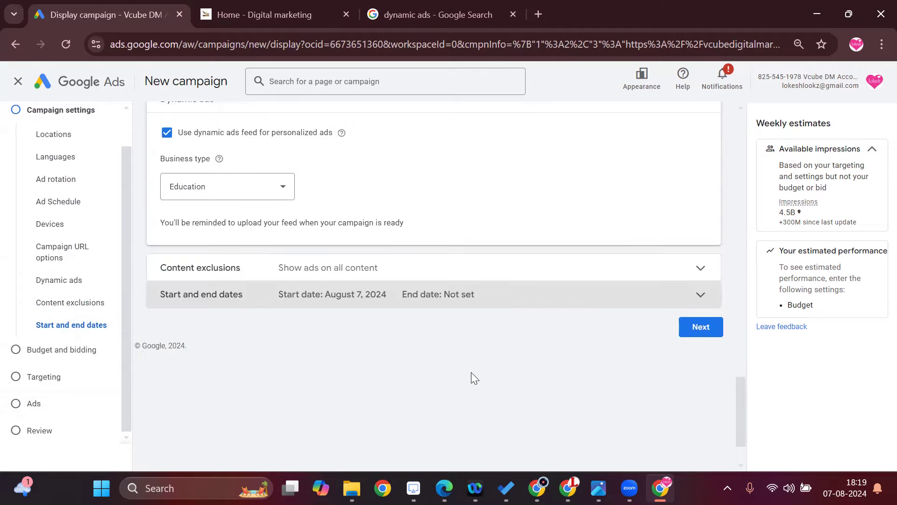
{"action": "scroll", "coordinate": [472, 377], "scroll_direction": "up", "scroll_amount": 5}
{"action": "scroll", "coordinate": [472, 378], "scroll_direction": "up", "scroll_amount": 9}
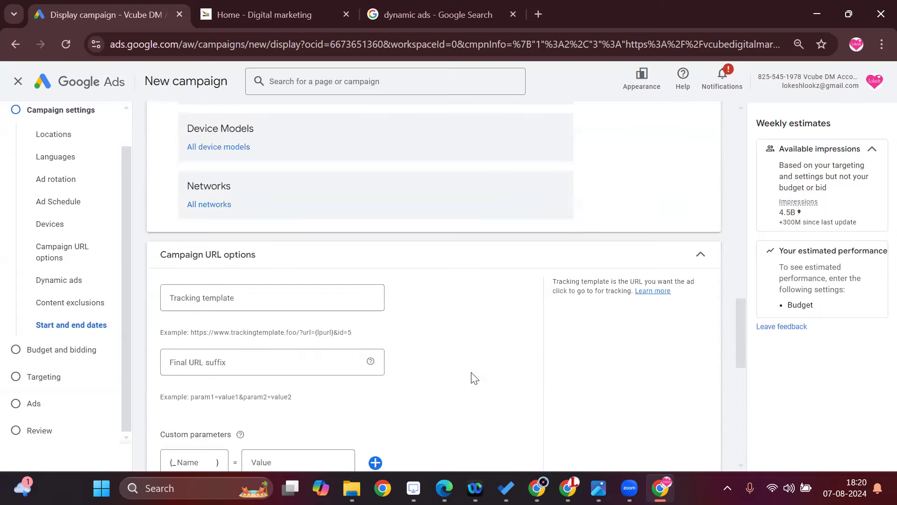
{"action": "scroll", "coordinate": [472, 379], "scroll_direction": "up", "scroll_amount": 3}
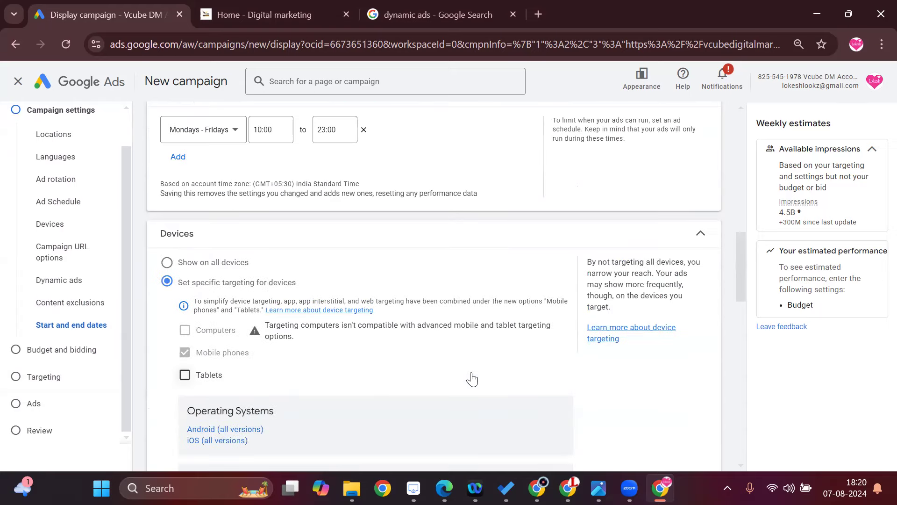
Try Travel as the dynamic ads business type, and turn off the dynamic ads feed for personalized ads.
{"action": "scroll", "coordinate": [472, 379], "scroll_direction": "down", "scroll_amount": 2}
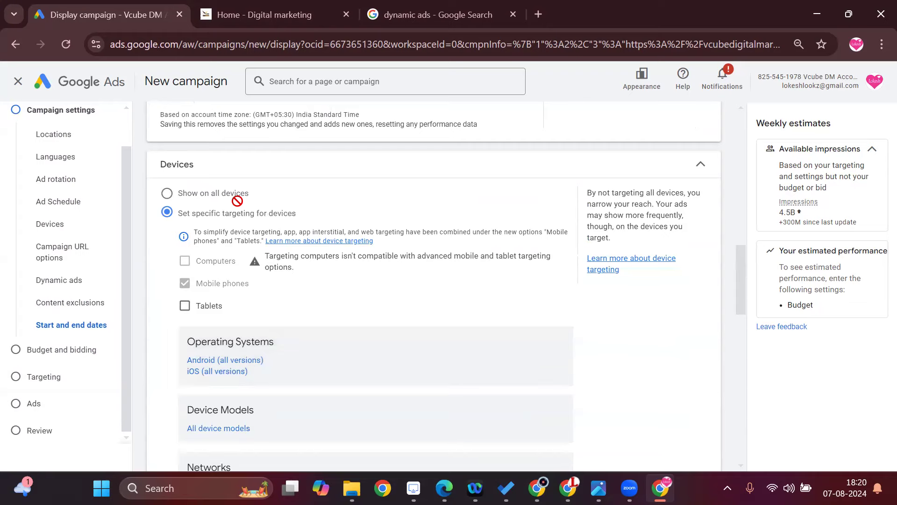
{"action": "scroll", "coordinate": [311, 293], "scroll_direction": "down", "scroll_amount": 6}
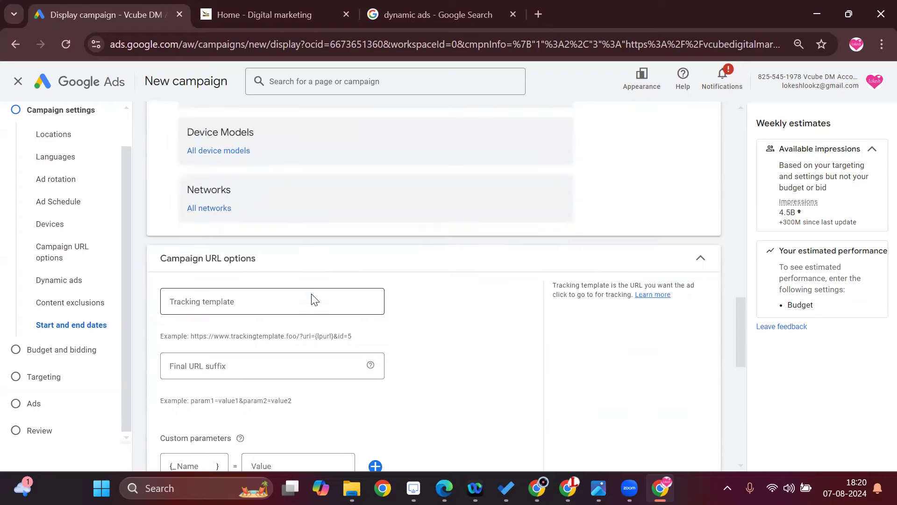
{"action": "scroll", "coordinate": [313, 299], "scroll_direction": "down", "scroll_amount": 6}
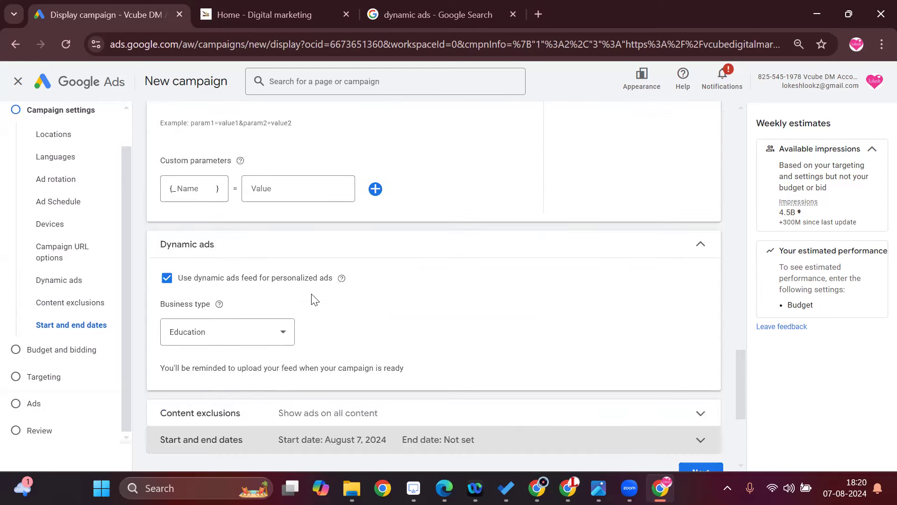
{"action": "left_click", "coordinate": [270, 336]}
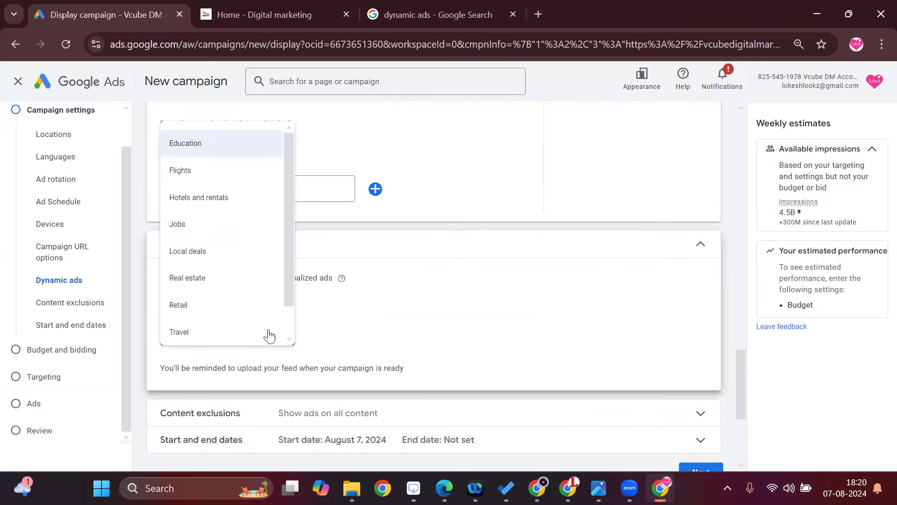
{"action": "left_click", "coordinate": [269, 335]}
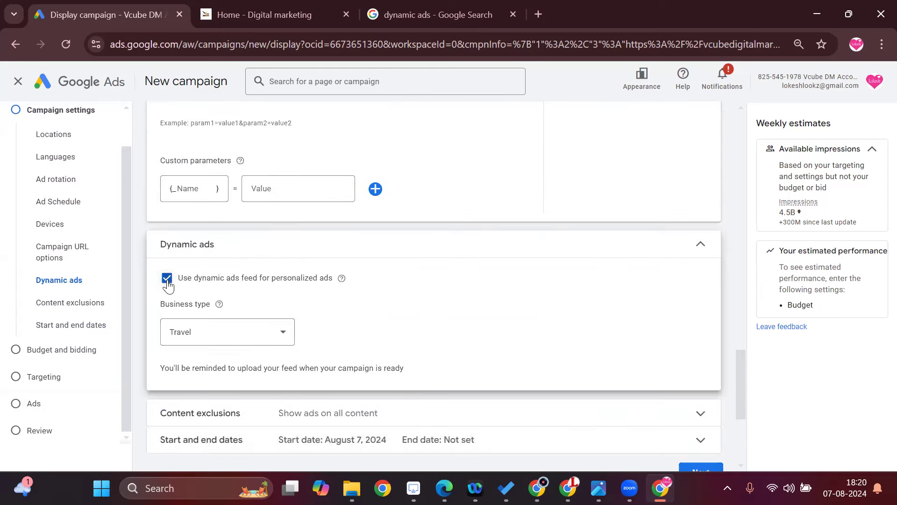
{"action": "left_click", "coordinate": [167, 280]}
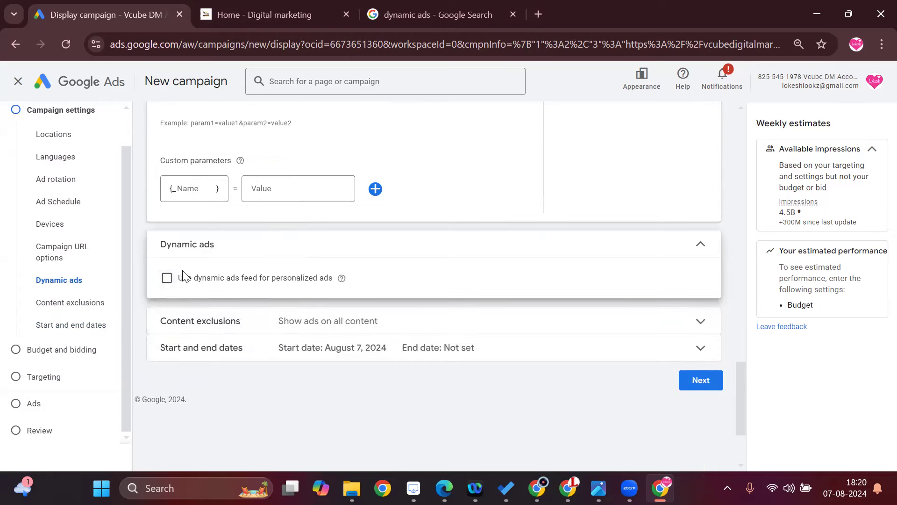
Enable the dynamic ads feed for personalized ads with Travel as the business type, and continue to budget and bidding.
{"action": "left_click", "coordinate": [167, 278]}
{"action": "scroll", "coordinate": [269, 292], "scroll_direction": "down", "scroll_amount": 5}
{"action": "scroll", "coordinate": [269, 290], "scroll_direction": "up", "scroll_amount": 3}
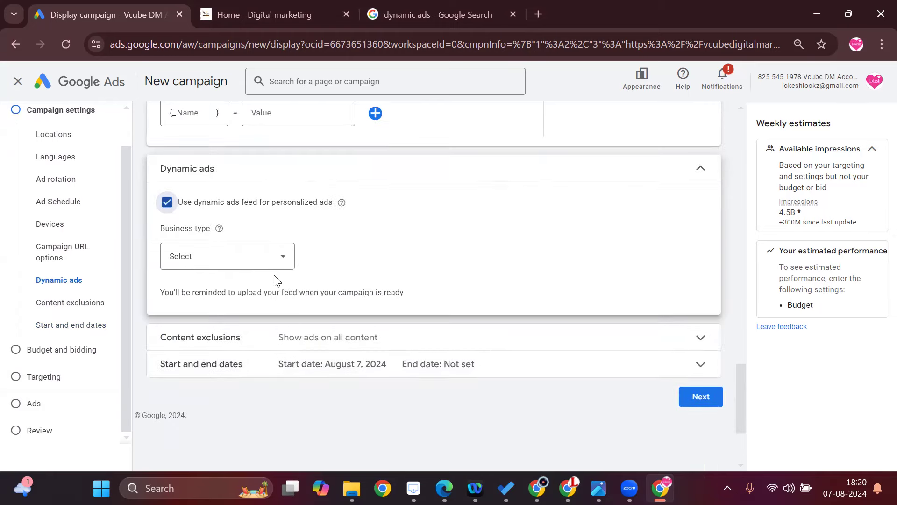
{"action": "left_click", "coordinate": [271, 265]}
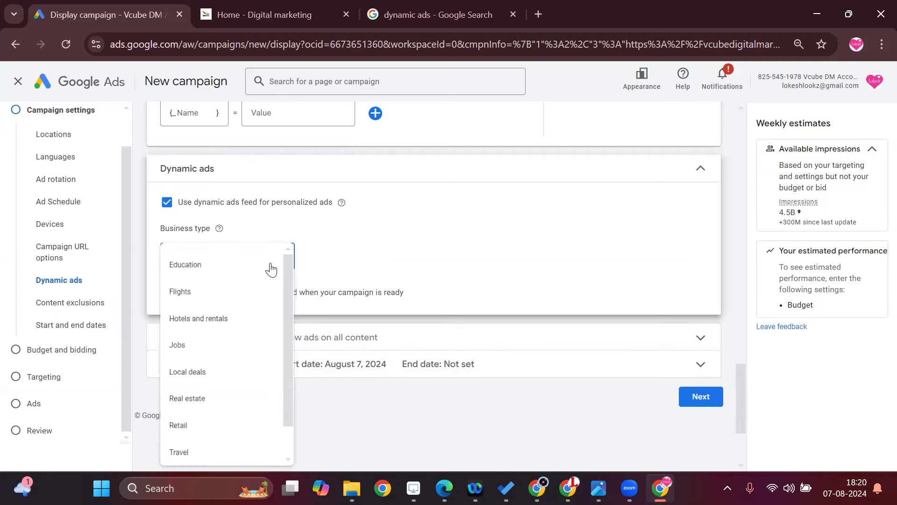
{"action": "scroll", "coordinate": [240, 416], "scroll_direction": "down", "scroll_amount": 1}
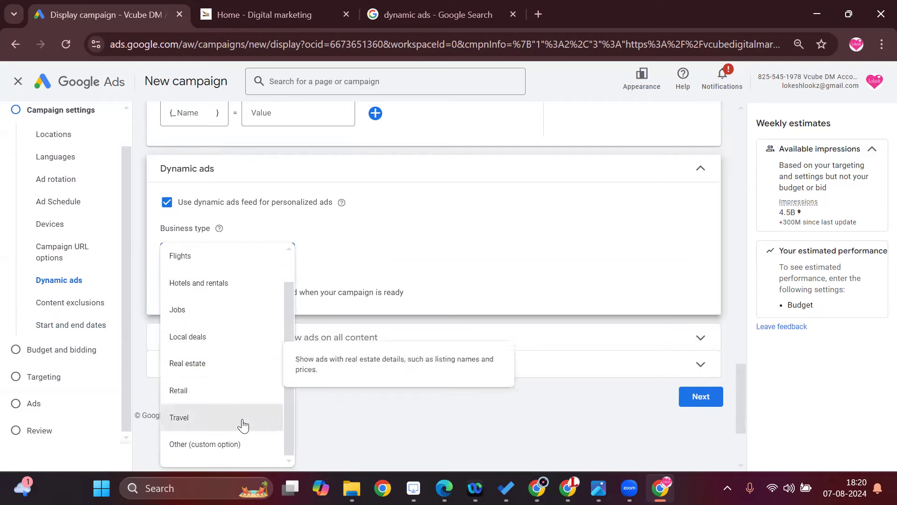
{"action": "left_click", "coordinate": [242, 422]}
{"action": "left_click", "coordinate": [714, 265]}
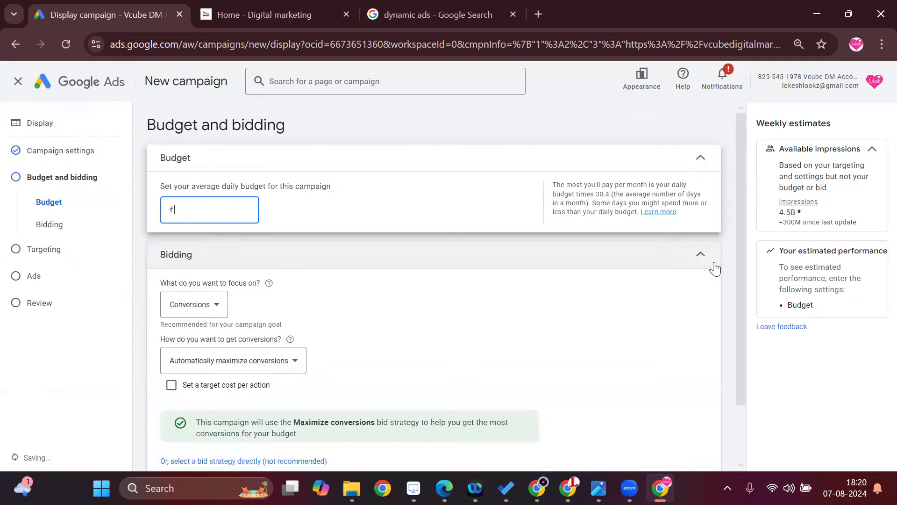
Set the campaign's average daily budget to ₹500.
{"action": "scroll", "coordinate": [585, 328], "scroll_direction": "down", "scroll_amount": 2}
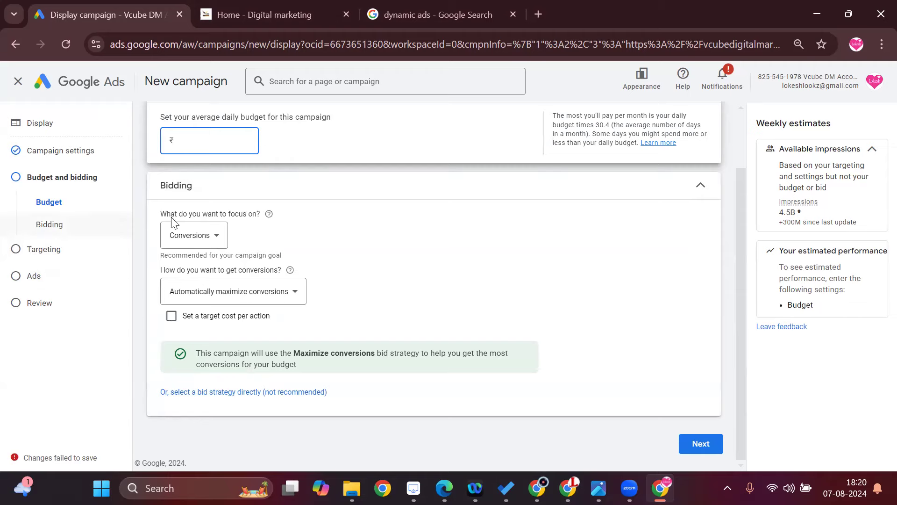
{"action": "scroll", "coordinate": [305, 252], "scroll_direction": "up", "scroll_amount": 2}
{"action": "type", "text": "1000"}
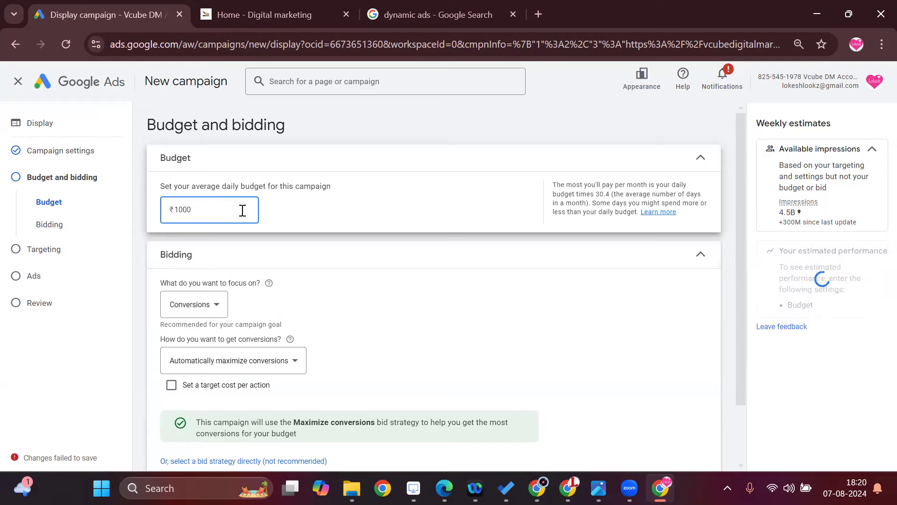
{"action": "key", "text": "BackSpace"}
{"action": "key", "text": "BackSpace"}
{"action": "key", "text": "BackSpace"}
{"action": "type", "text": "500"}
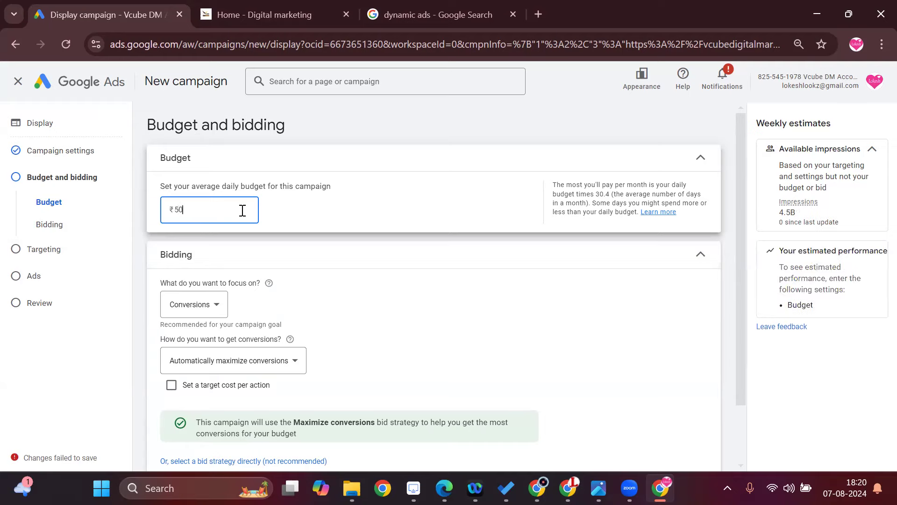
Focus the bidding on Viewable impressions with a viewable CPM bid of ₹50, and continue to targeting.
{"action": "left_click", "coordinate": [208, 304]}
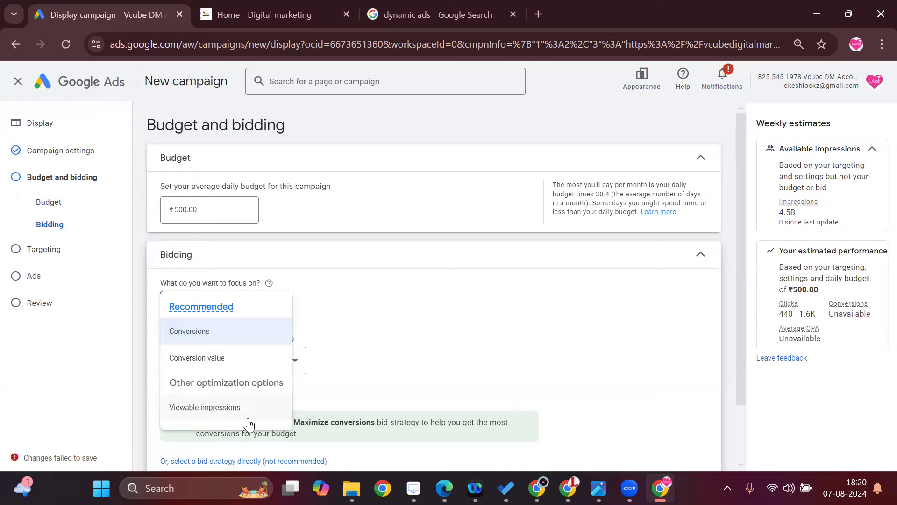
{"action": "left_click", "coordinate": [224, 407]}
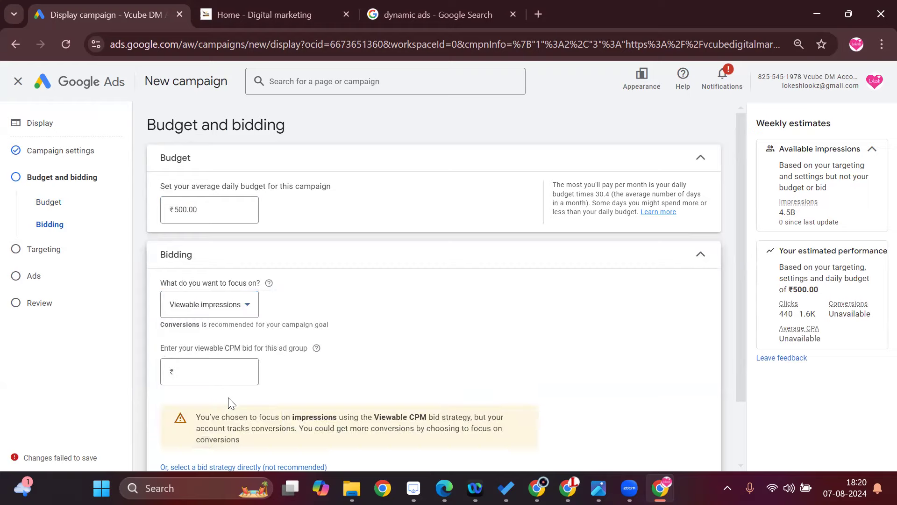
{"action": "left_click", "coordinate": [225, 370]}
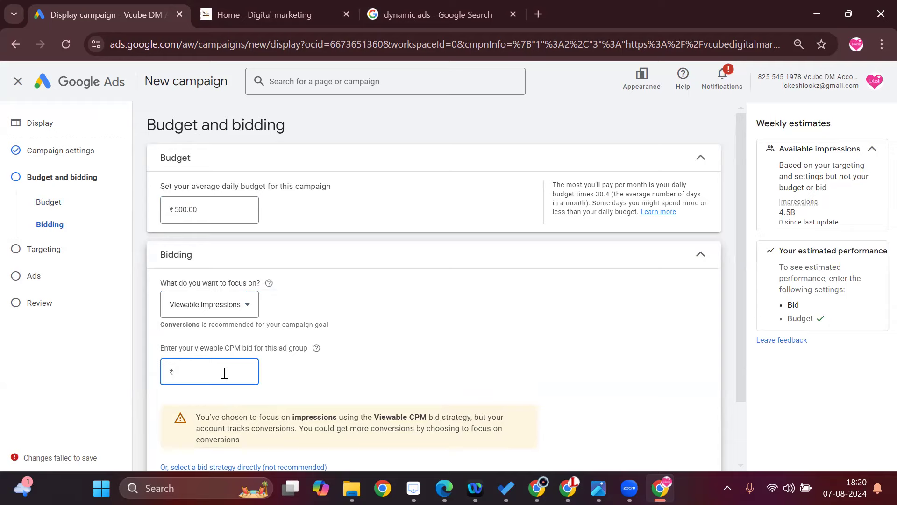
{"action": "type", "text": "50"}
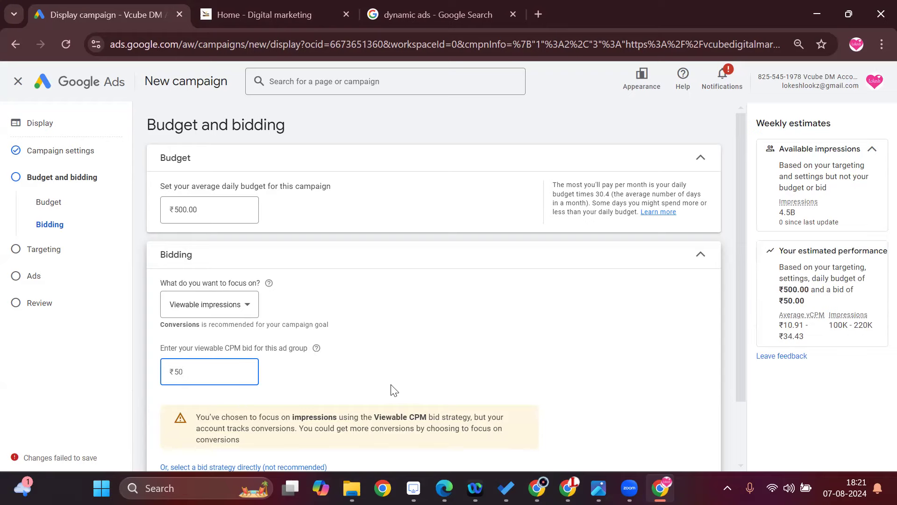
{"action": "scroll", "coordinate": [393, 383], "scroll_direction": "down", "scroll_amount": 2}
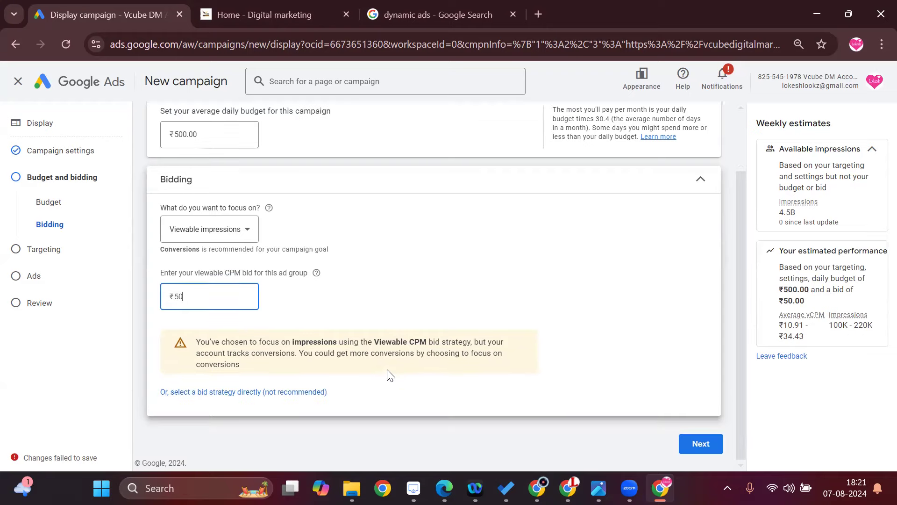
{"action": "left_click", "coordinate": [698, 446]}
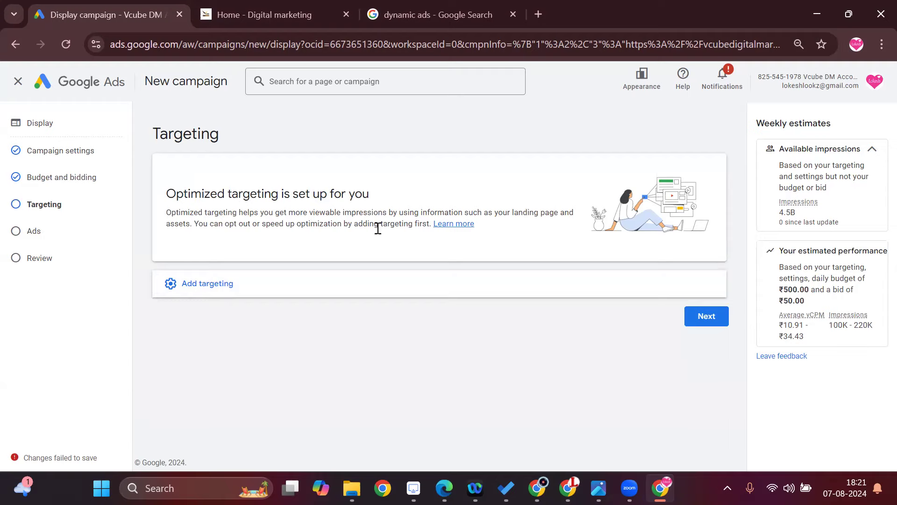
Target the audience segments Sales & Marketing Jobs, Advertising & Marketing Services, Social Media Enthusiasts, SEO & SEM Services and Web Design & Development.
{"action": "left_click", "coordinate": [195, 285]}
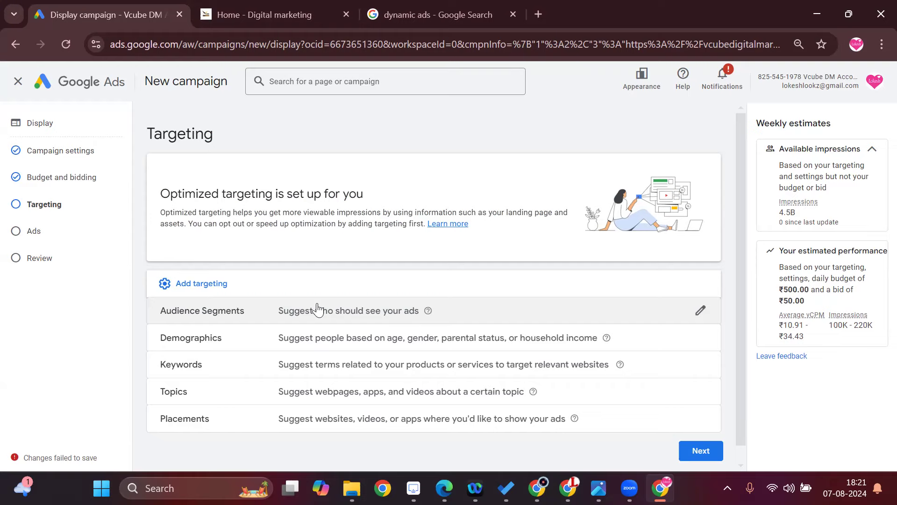
{"action": "left_click", "coordinate": [309, 323]}
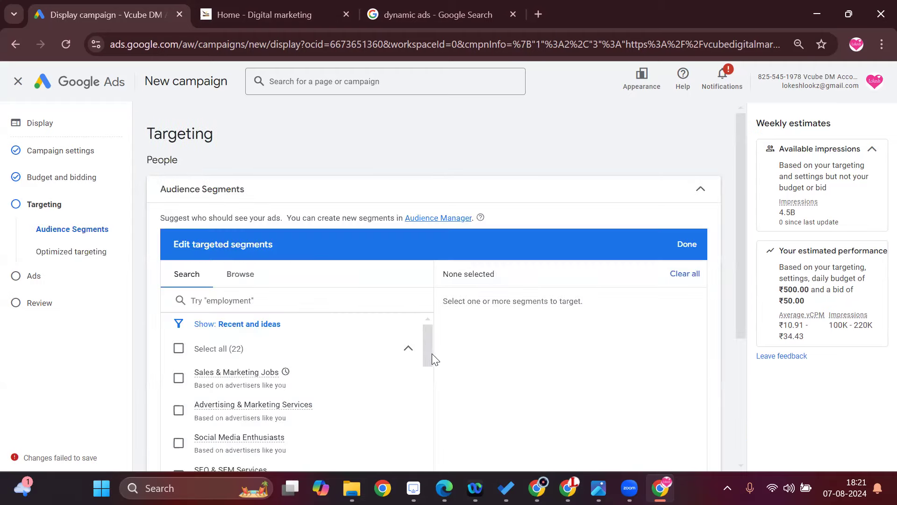
{"action": "scroll", "coordinate": [431, 341], "scroll_direction": "down", "scroll_amount": 1}
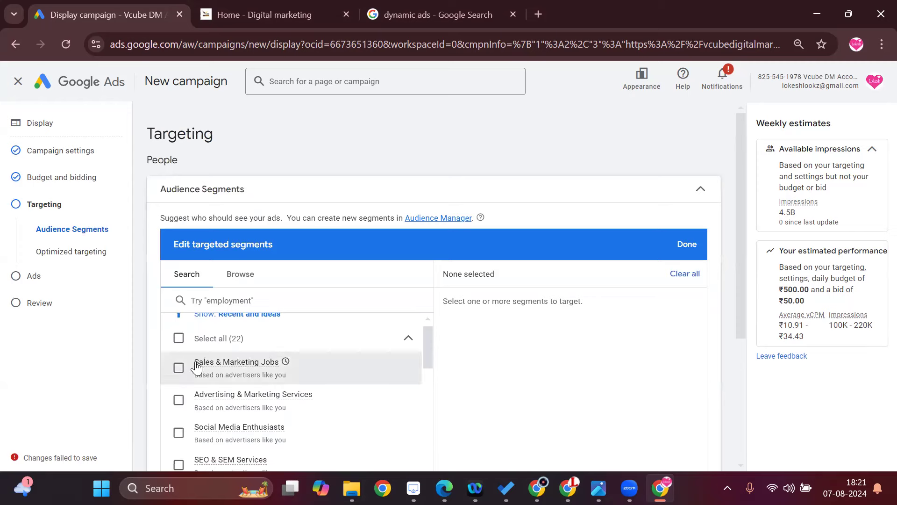
{"action": "left_click", "coordinate": [178, 369]}
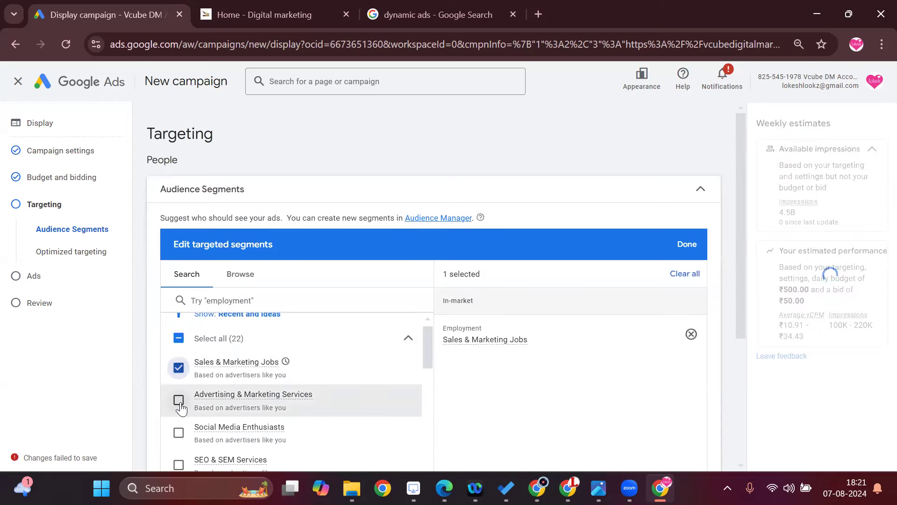
{"action": "left_click", "coordinate": [179, 402]}
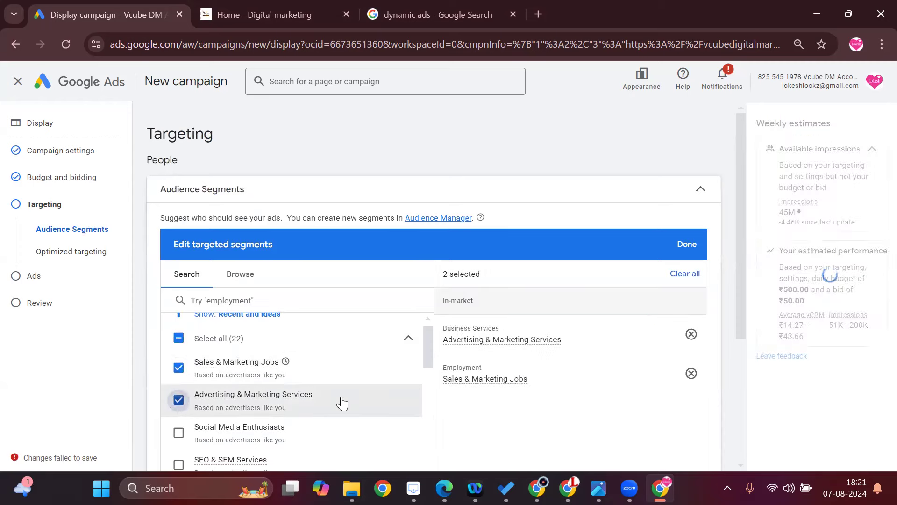
{"action": "scroll", "coordinate": [306, 422], "scroll_direction": "down", "scroll_amount": 2}
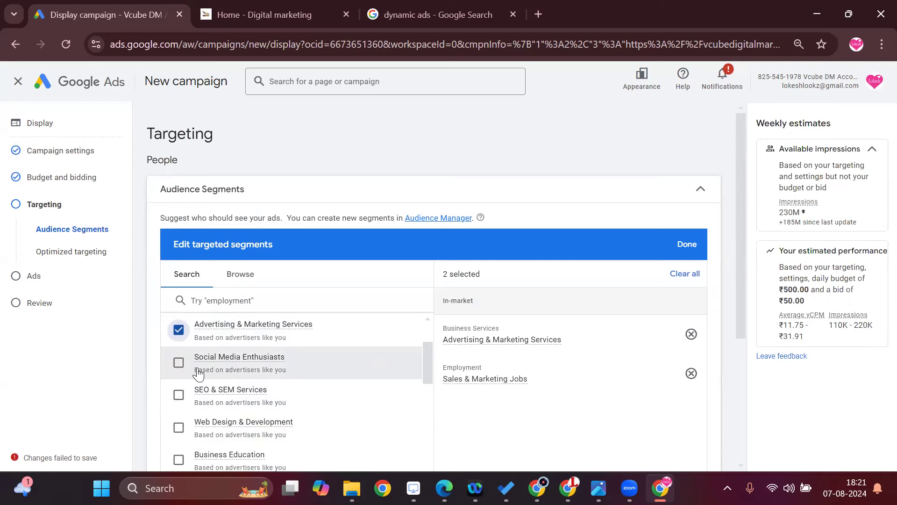
{"action": "left_click", "coordinate": [179, 363]}
{"action": "left_click", "coordinate": [179, 395]}
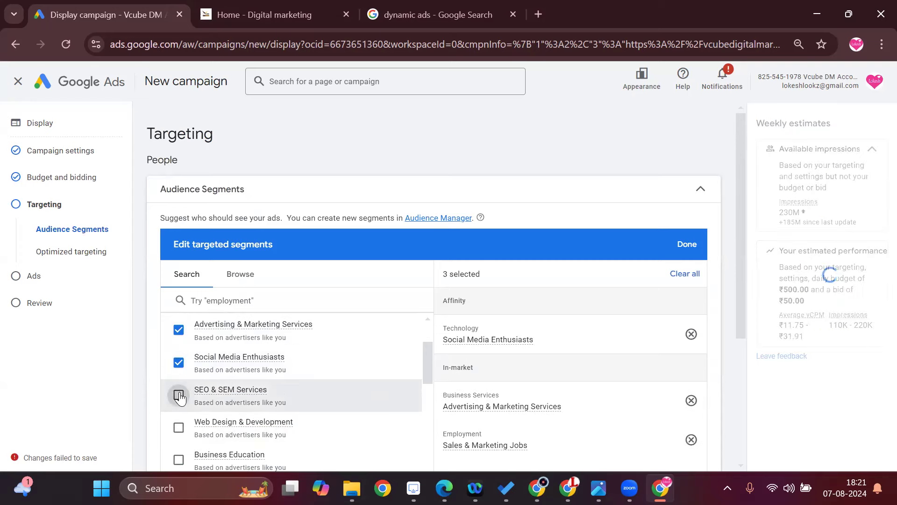
{"action": "scroll", "coordinate": [208, 395], "scroll_direction": "down", "scroll_amount": 2}
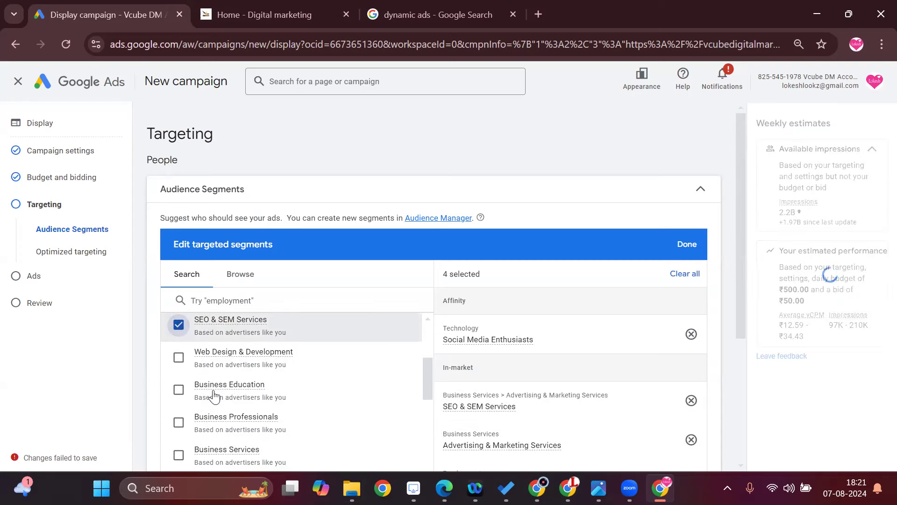
{"action": "left_click", "coordinate": [179, 358]}
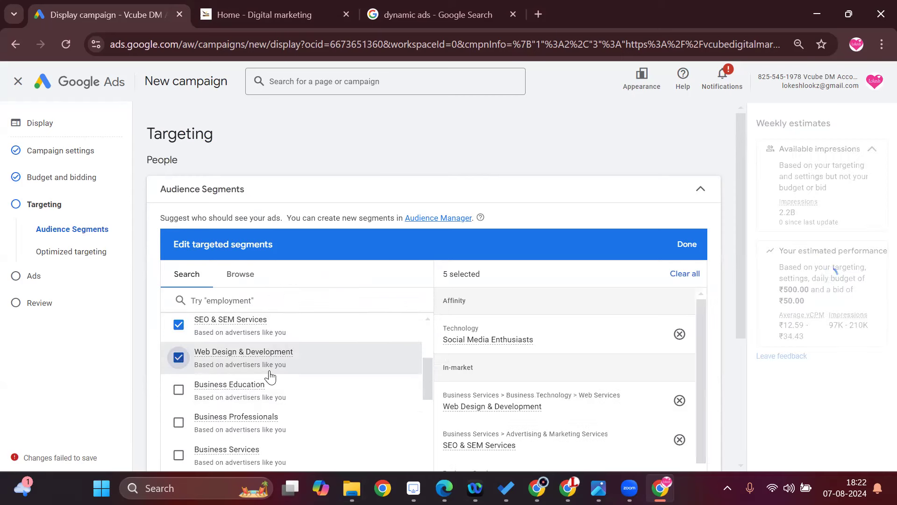
Examine the remaining suggested audience segments and review the list of segments already selected.
{"action": "scroll", "coordinate": [268, 374], "scroll_direction": "down", "scroll_amount": 2}
{"action": "scroll", "coordinate": [220, 390], "scroll_direction": "down", "scroll_amount": 2}
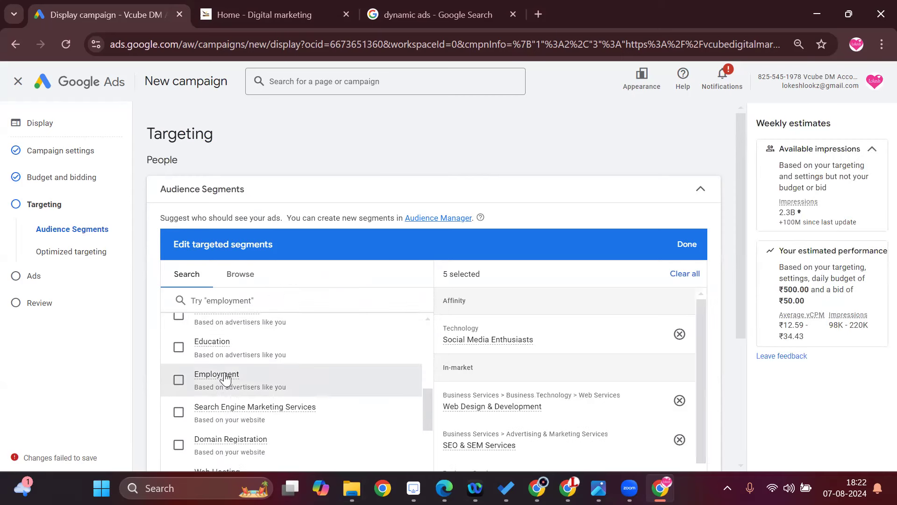
{"action": "scroll", "coordinate": [236, 395], "scroll_direction": "down", "scroll_amount": 1}
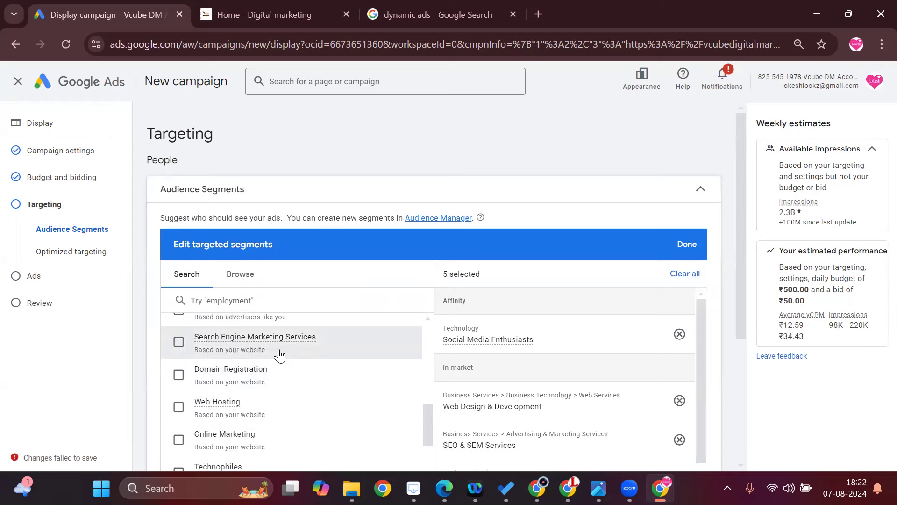
{"action": "scroll", "coordinate": [287, 381], "scroll_direction": "down", "scroll_amount": 2}
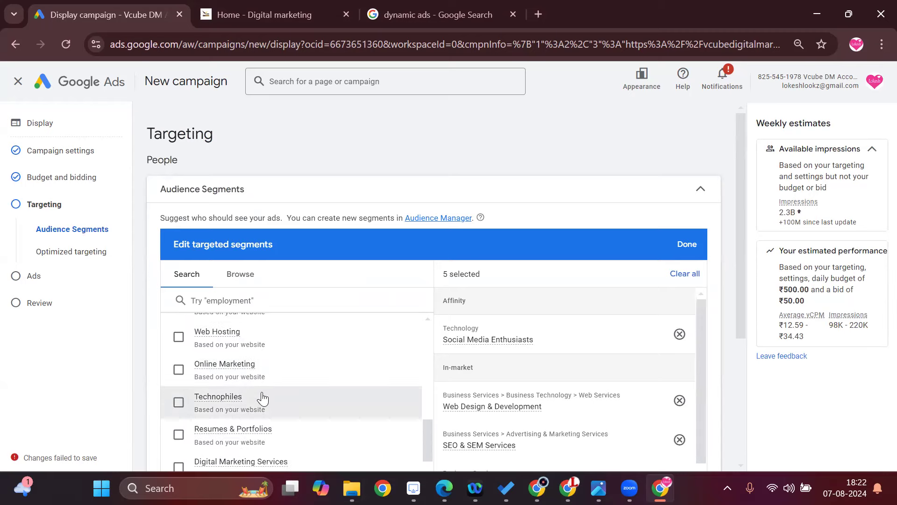
{"action": "scroll", "coordinate": [261, 397], "scroll_direction": "down", "scroll_amount": 2}
{"action": "scroll", "coordinate": [262, 402], "scroll_direction": "down", "scroll_amount": 5}
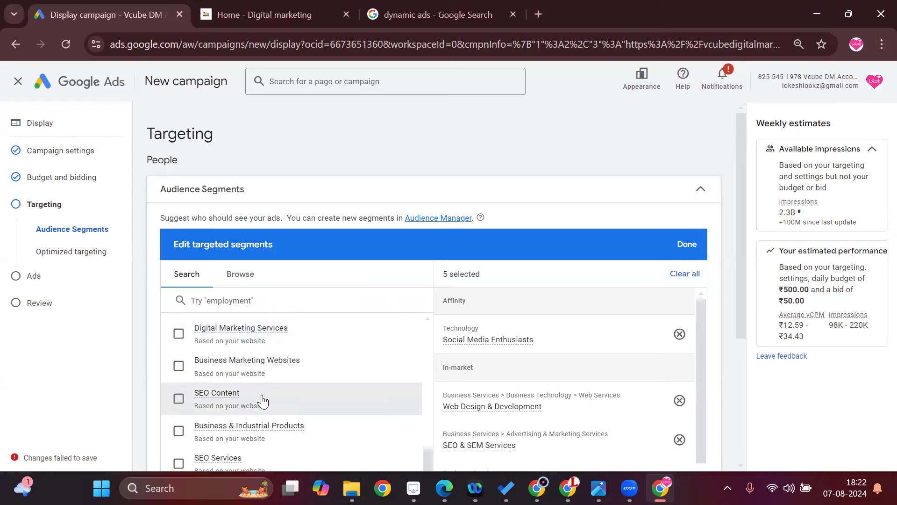
{"action": "scroll", "coordinate": [264, 410], "scroll_direction": "up", "scroll_amount": 3}
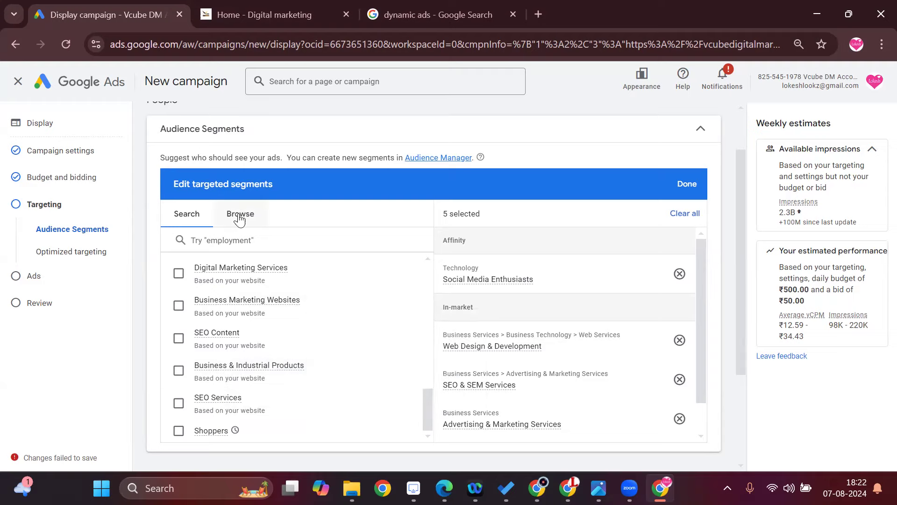
{"action": "scroll", "coordinate": [527, 346], "scroll_direction": "down", "scroll_amount": 1}
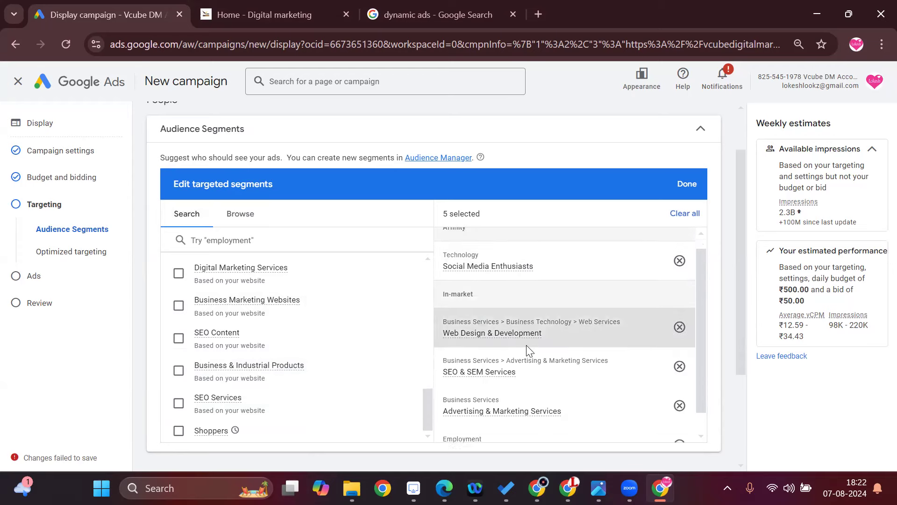
{"action": "scroll", "coordinate": [526, 346], "scroll_direction": "down", "scroll_amount": 3}
{"action": "scroll", "coordinate": [584, 299], "scroll_direction": "up", "scroll_amount": 5}
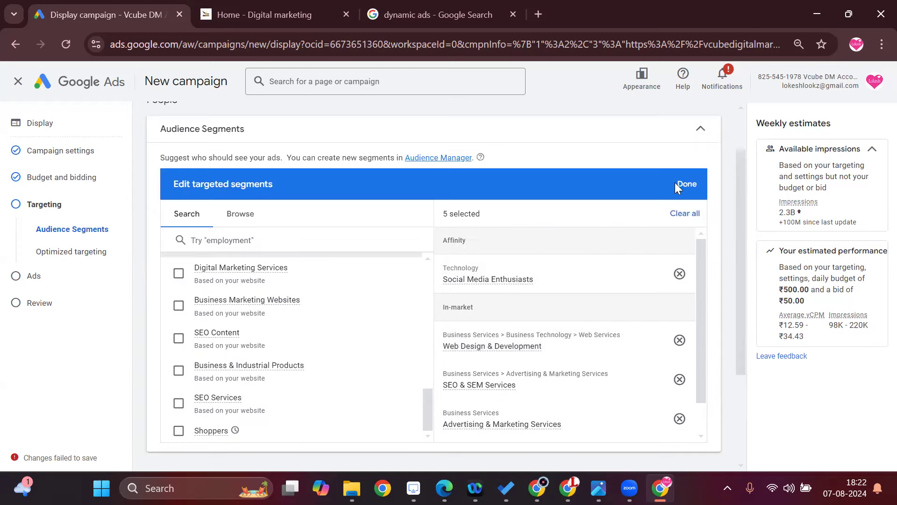
Browse the audience segment categories and examine the parental status options under detailed demographics.
{"action": "left_click", "coordinate": [252, 226]}
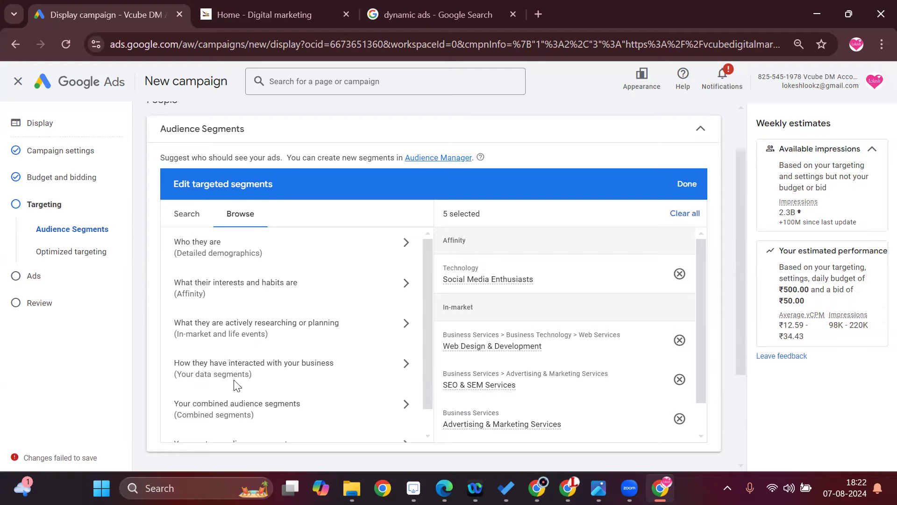
{"action": "scroll", "coordinate": [375, 370], "scroll_direction": "down", "scroll_amount": 1}
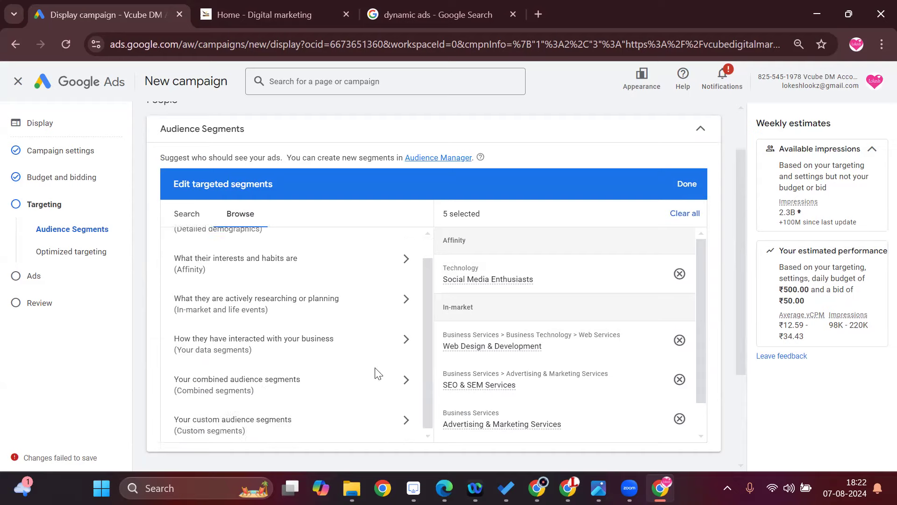
{"action": "scroll", "coordinate": [334, 408], "scroll_direction": "up", "scroll_amount": 1}
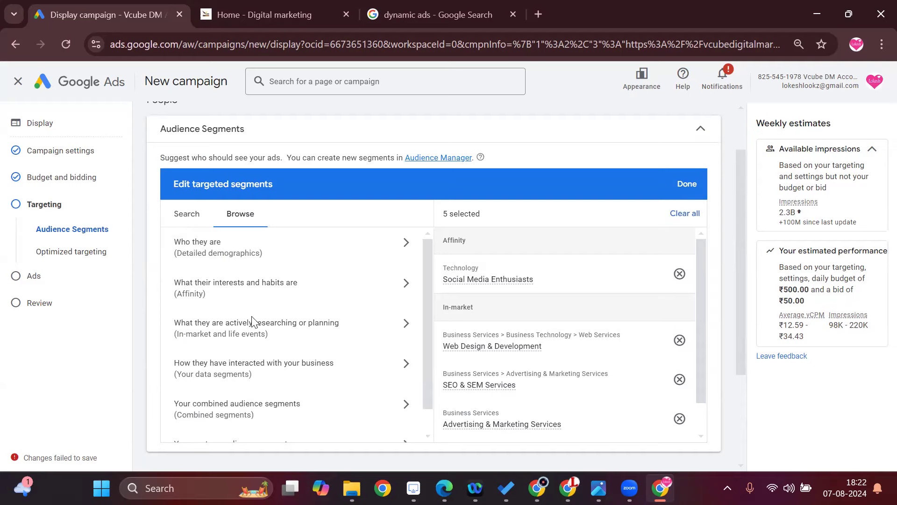
{"action": "left_click", "coordinate": [226, 249]}
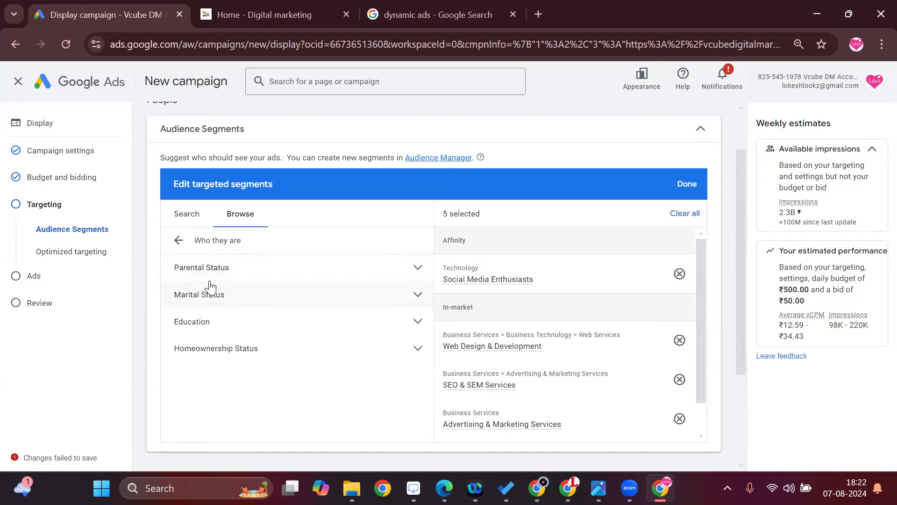
{"action": "left_click", "coordinate": [415, 269]}
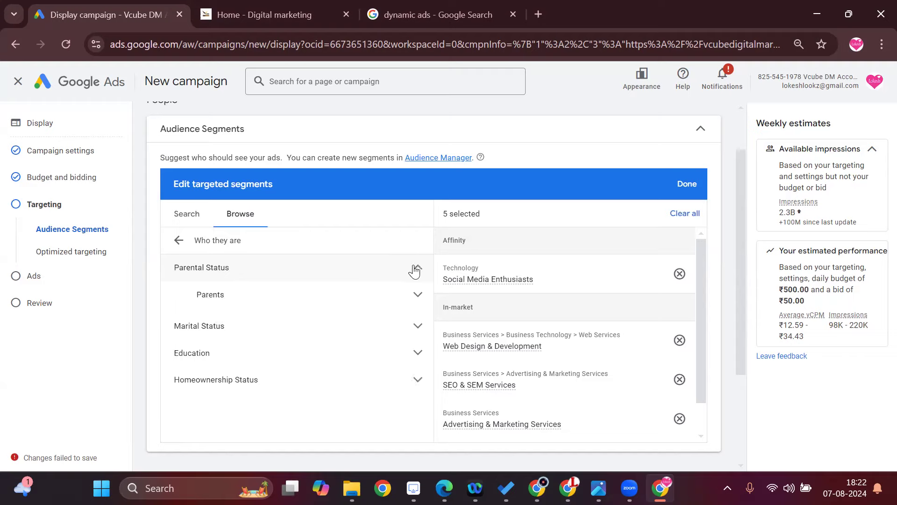
{"action": "left_click", "coordinate": [416, 296]}
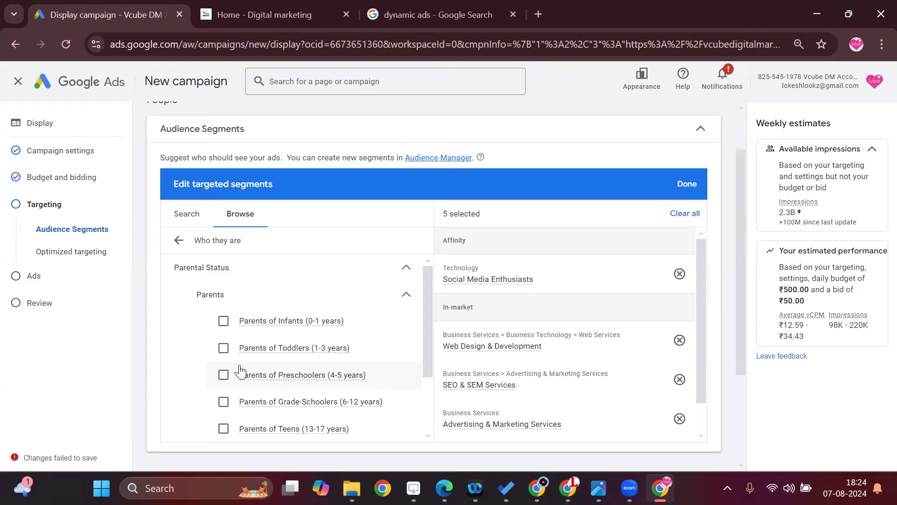
{"action": "scroll", "coordinate": [302, 369], "scroll_direction": "down", "scroll_amount": 2}
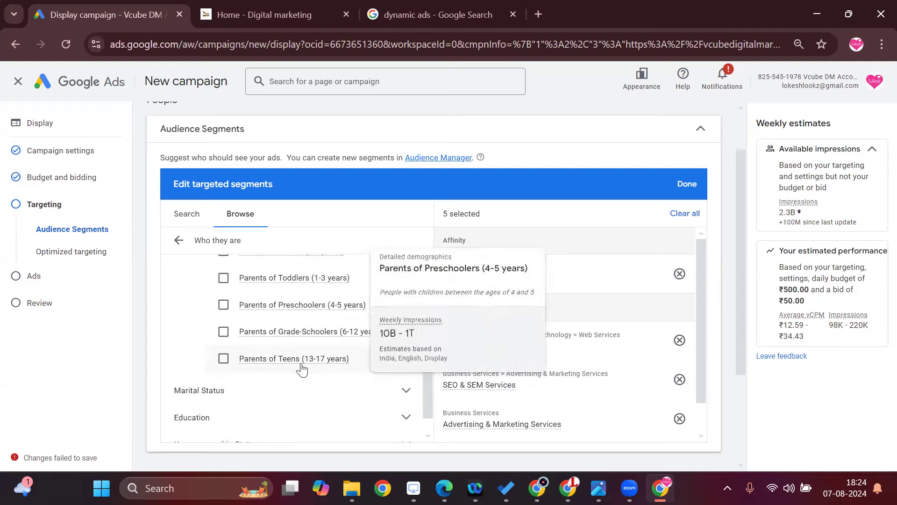
{"action": "scroll", "coordinate": [297, 379], "scroll_direction": "down", "scroll_amount": 1}
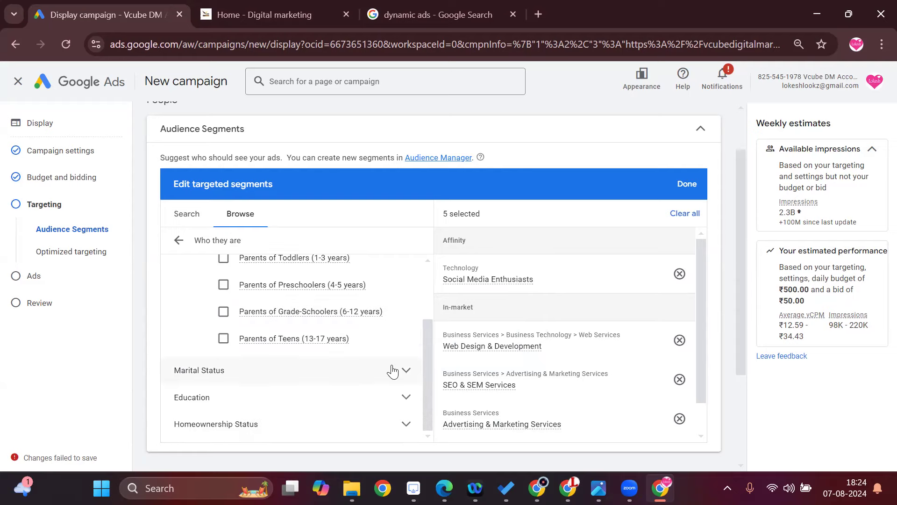
Add the marital status segments Single and In a Relationship to the targeted audience.
{"action": "left_click", "coordinate": [406, 371]}
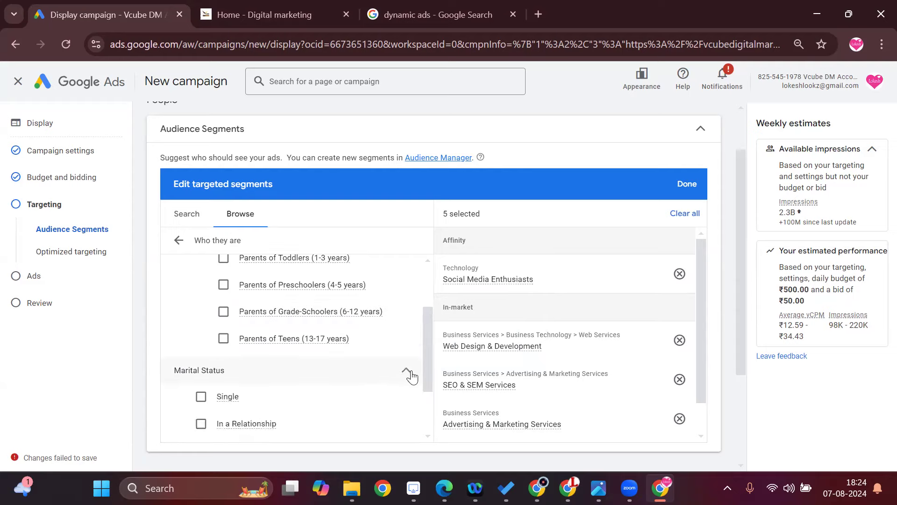
{"action": "scroll", "coordinate": [419, 353], "scroll_direction": "down", "scroll_amount": 2}
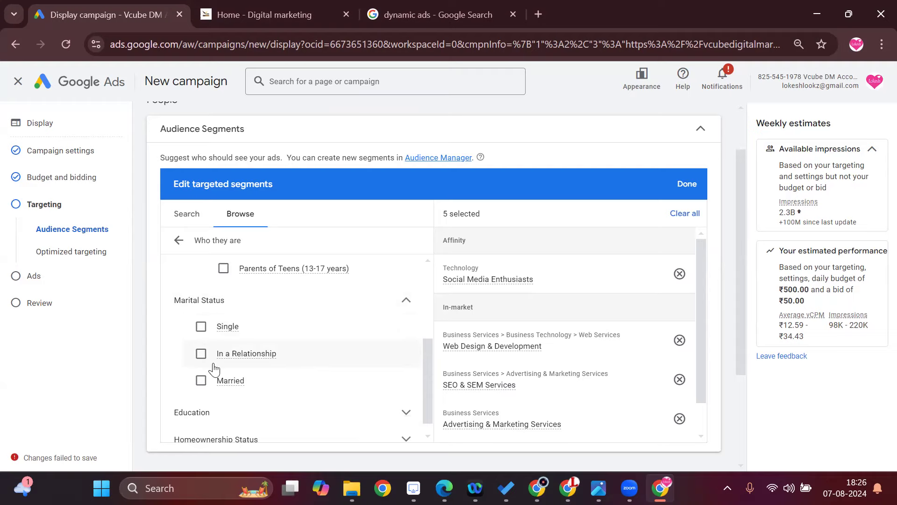
{"action": "left_click", "coordinate": [202, 327]}
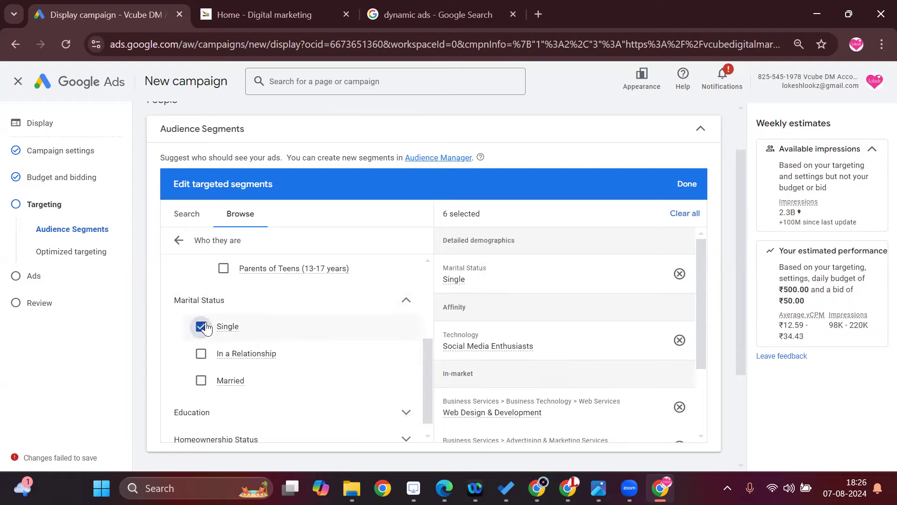
{"action": "left_click", "coordinate": [201, 353]}
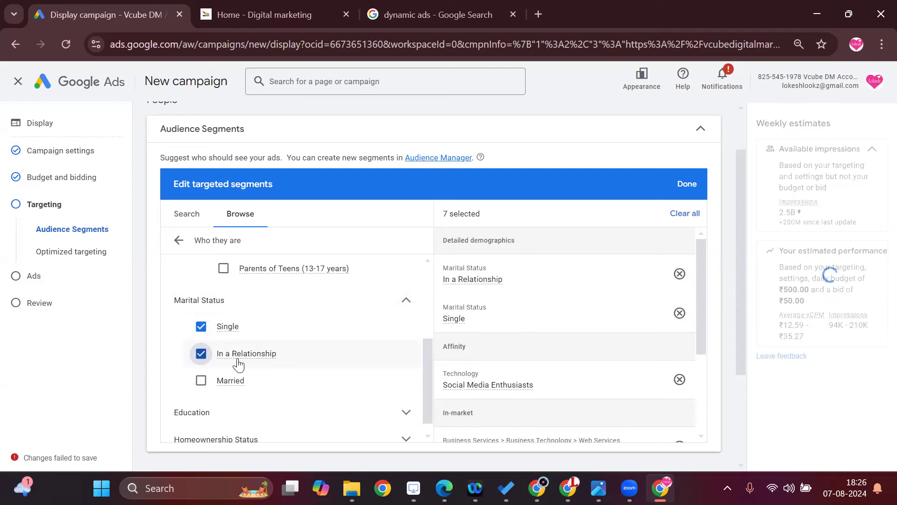
Add the education segments Current College Students, Bachelor's Degree and Advanced Degree to the targeted audience.
{"action": "scroll", "coordinate": [352, 346], "scroll_direction": "down", "scroll_amount": 1}
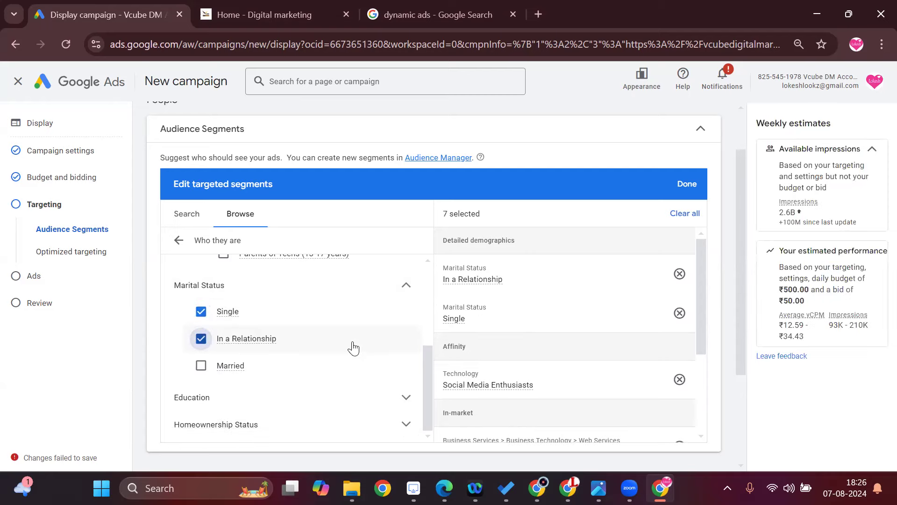
{"action": "left_click", "coordinate": [325, 405]}
{"action": "scroll", "coordinate": [364, 343], "scroll_direction": "down", "scroll_amount": 3}
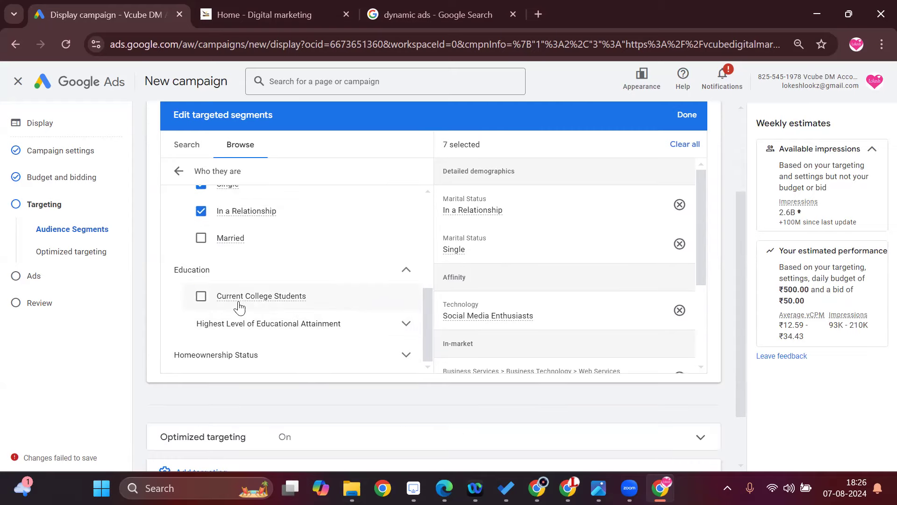
{"action": "left_click", "coordinate": [201, 295]}
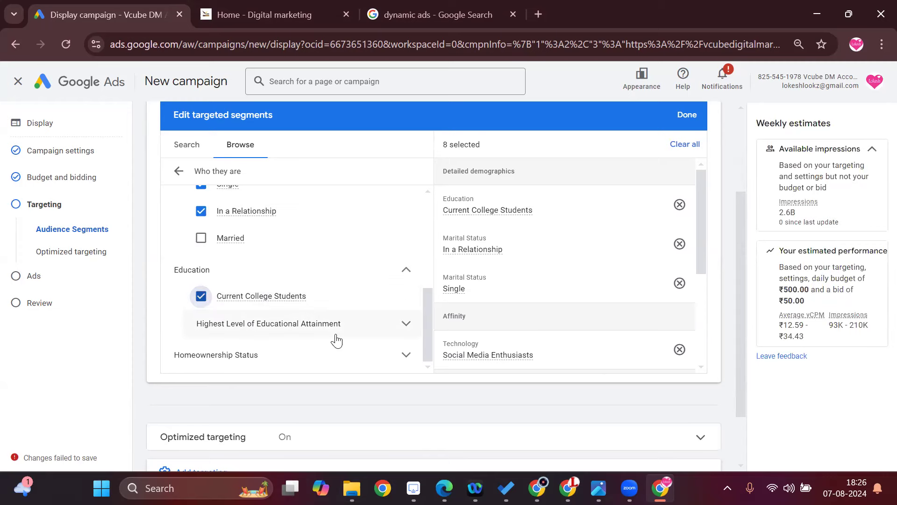
{"action": "left_click", "coordinate": [326, 324]}
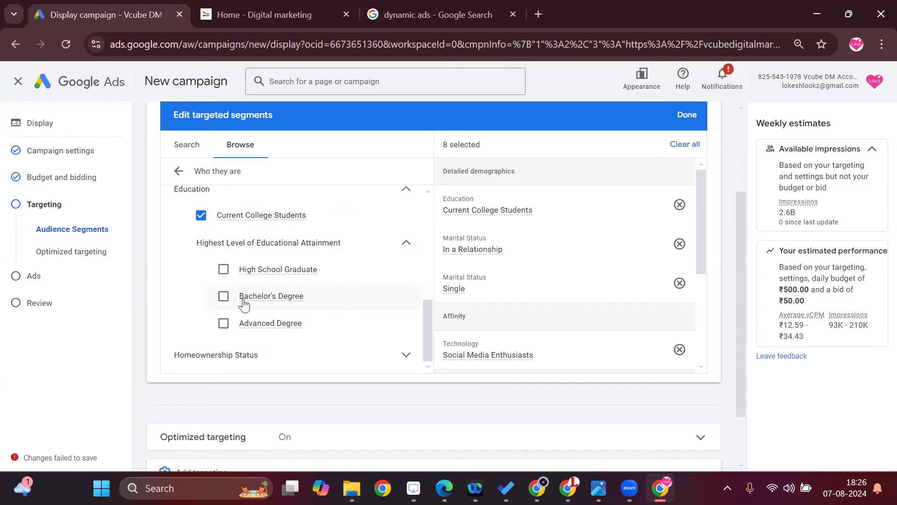
{"action": "left_click", "coordinate": [223, 296]}
{"action": "left_click", "coordinate": [223, 323]}
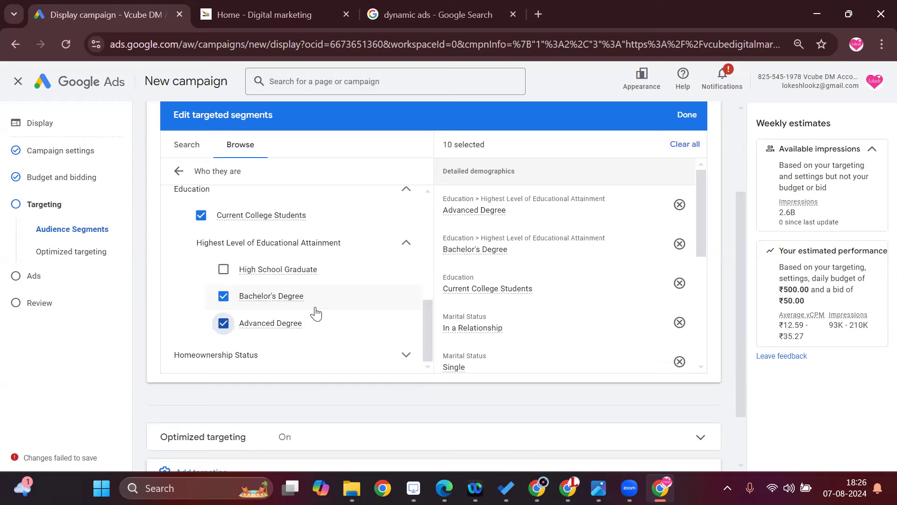
{"action": "scroll", "coordinate": [549, 252], "scroll_direction": "up", "scroll_amount": 1}
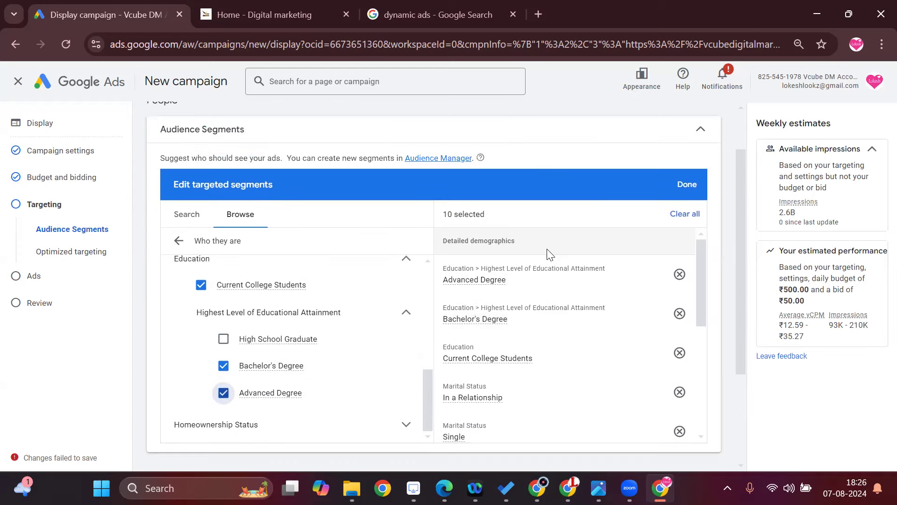
Examine the homeownership status options under detailed demographics.
{"action": "scroll", "coordinate": [373, 323], "scroll_direction": "down", "scroll_amount": 2}
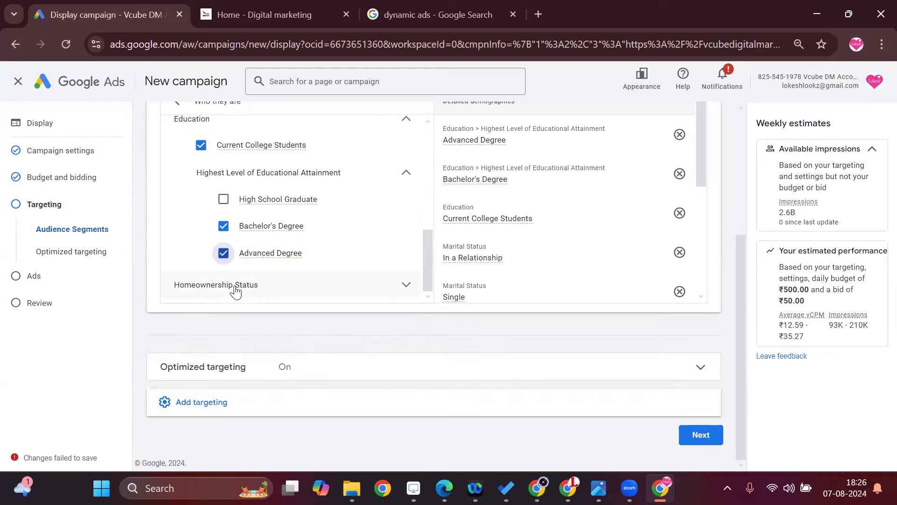
{"action": "left_click", "coordinate": [260, 291]}
{"action": "scroll", "coordinate": [465, 225], "scroll_direction": "down", "scroll_amount": 1}
{"action": "scroll", "coordinate": [395, 242], "scroll_direction": "down", "scroll_amount": 1}
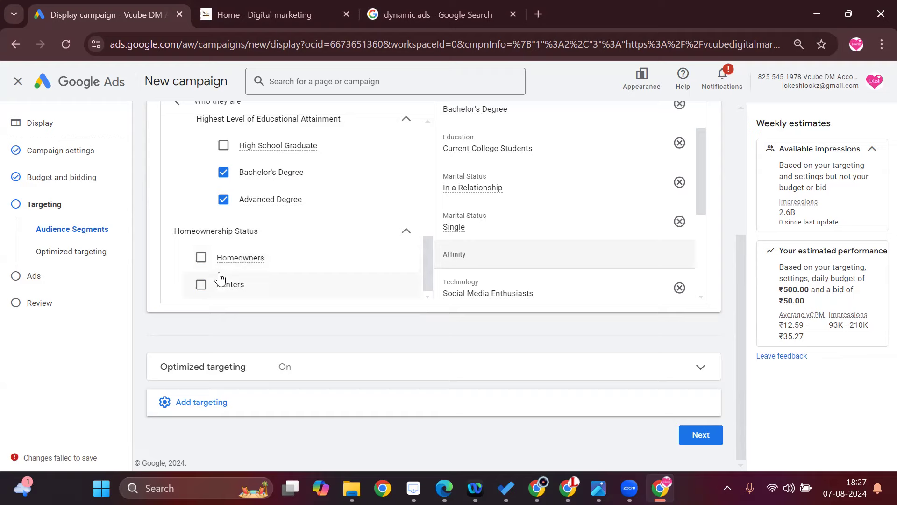
Collapse the expanded demographic groups and return to the list of audience categories.
{"action": "scroll", "coordinate": [285, 260], "scroll_direction": "up", "scroll_amount": 10}
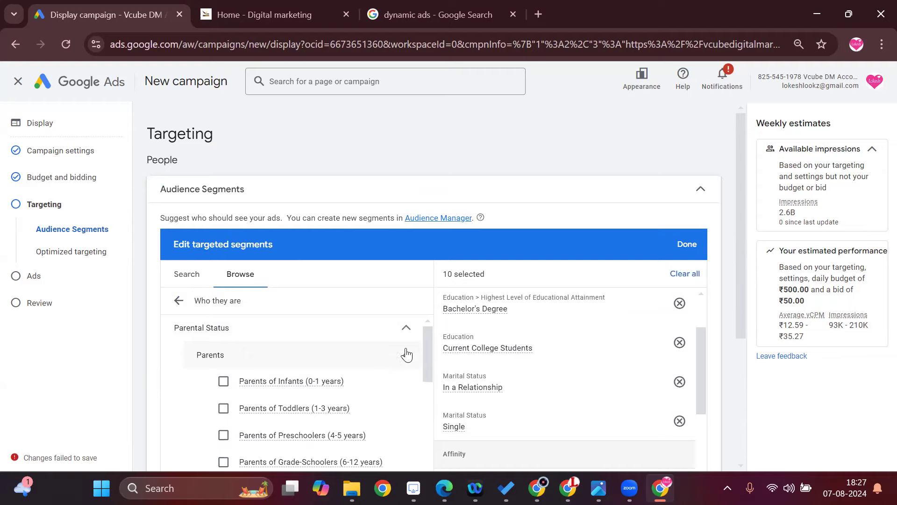
{"action": "scroll", "coordinate": [407, 355], "scroll_direction": "down", "scroll_amount": 5}
{"action": "scroll", "coordinate": [394, 367], "scroll_direction": "up", "scroll_amount": 3}
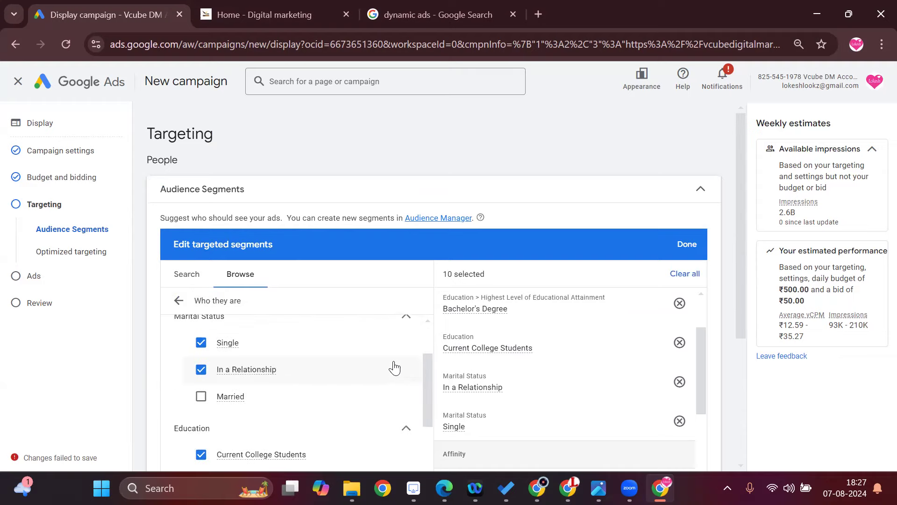
{"action": "scroll", "coordinate": [406, 430], "scroll_direction": "up", "scroll_amount": 2}
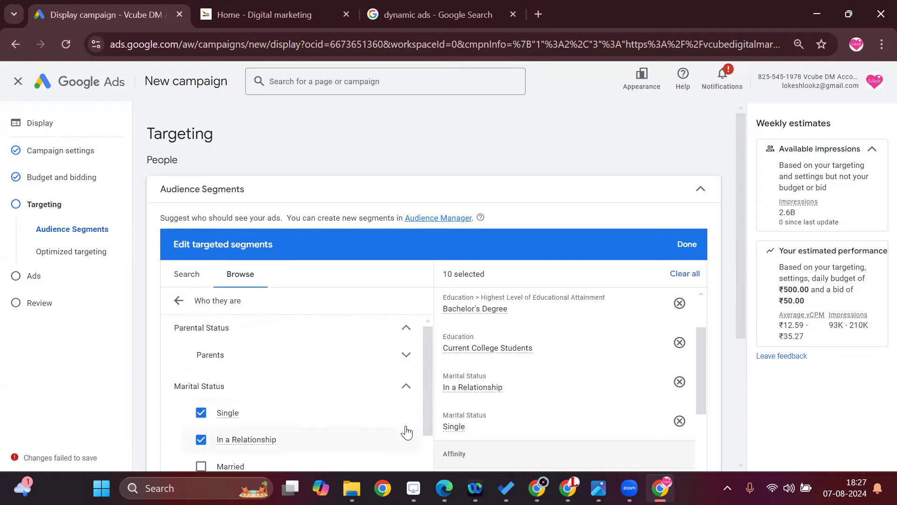
{"action": "left_click", "coordinate": [406, 387]}
{"action": "scroll", "coordinate": [402, 413], "scroll_direction": "down", "scroll_amount": 2}
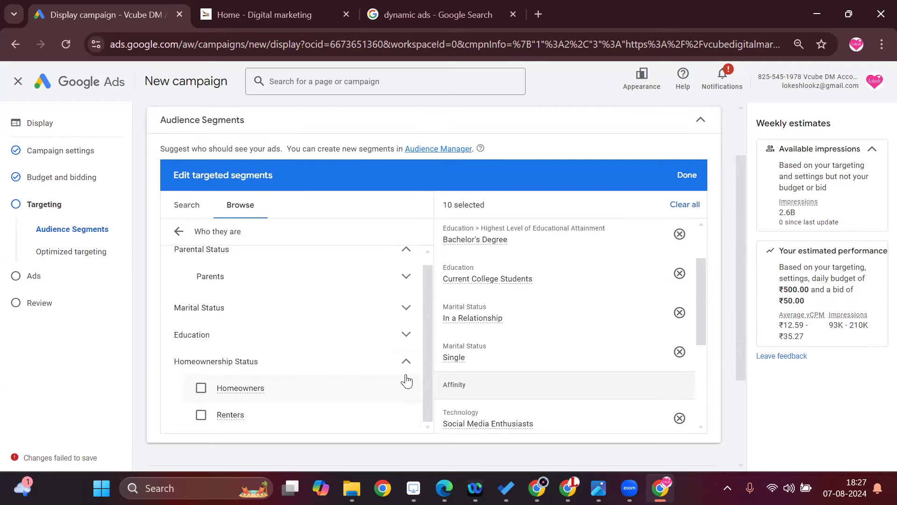
{"action": "left_click", "coordinate": [405, 362]}
{"action": "scroll", "coordinate": [395, 380], "scroll_direction": "up", "scroll_amount": 2}
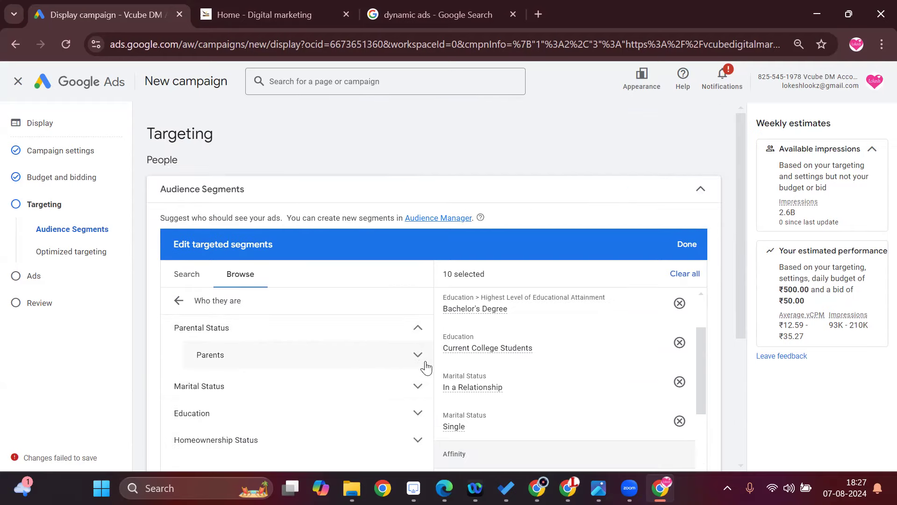
{"action": "left_click", "coordinate": [417, 329]}
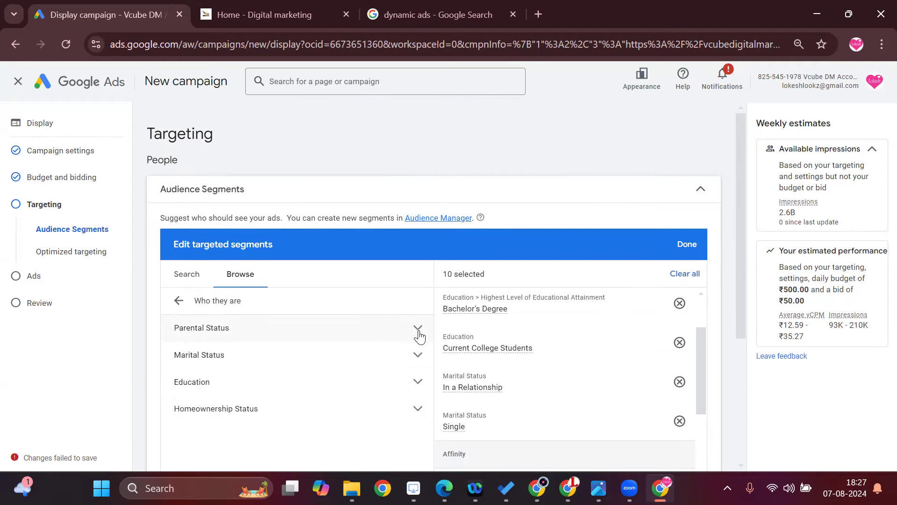
{"action": "left_click", "coordinate": [180, 302]}
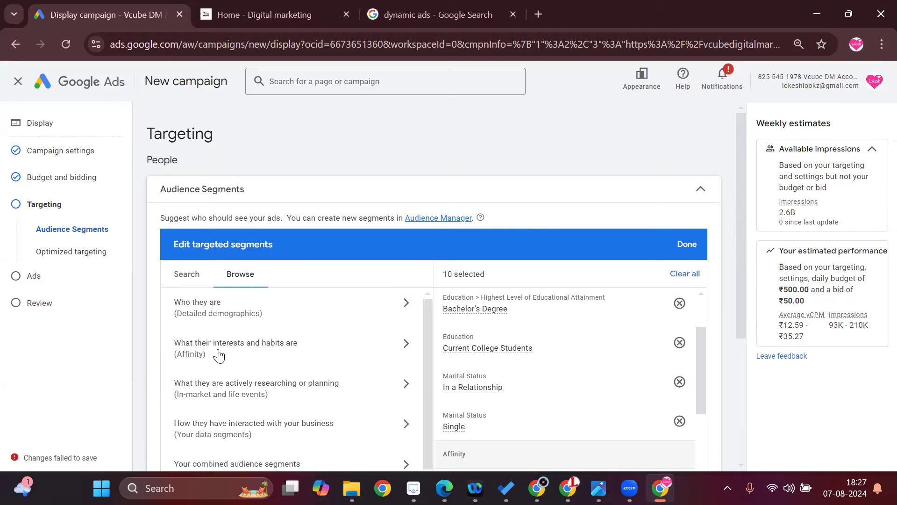
Browse the affinity segments and examine the Banking & Finance, Beauty & Wellness and Food & Dining options.
{"action": "left_click", "coordinate": [306, 355]}
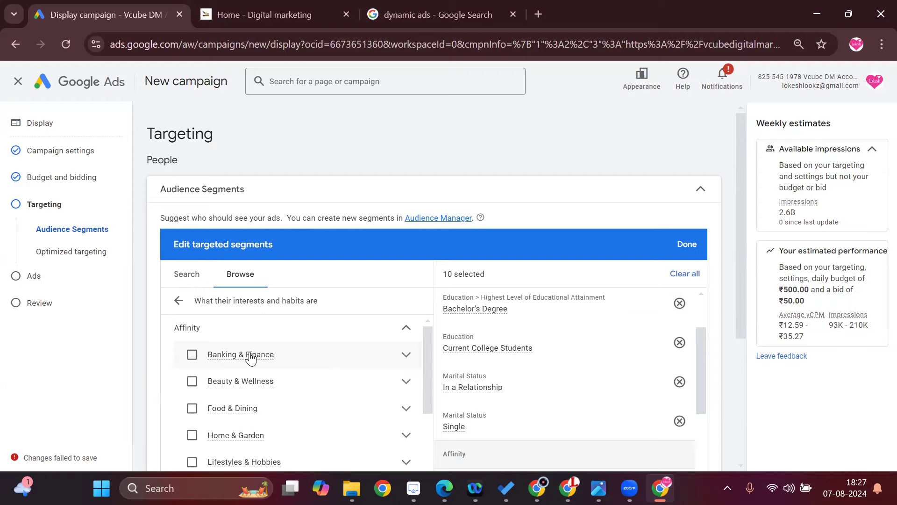
{"action": "left_click", "coordinate": [407, 358]}
{"action": "left_click", "coordinate": [407, 413]}
{"action": "left_click_drag", "start_coordinate": [427, 365], "coordinate": [426, 404]}
{"action": "left_click", "coordinate": [402, 375]}
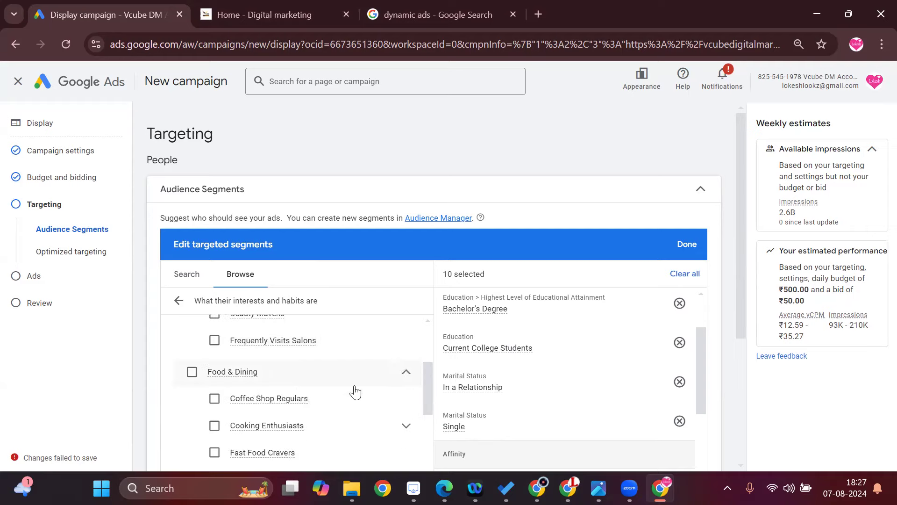
{"action": "scroll", "coordinate": [358, 409], "scroll_direction": "down", "scroll_amount": 2}
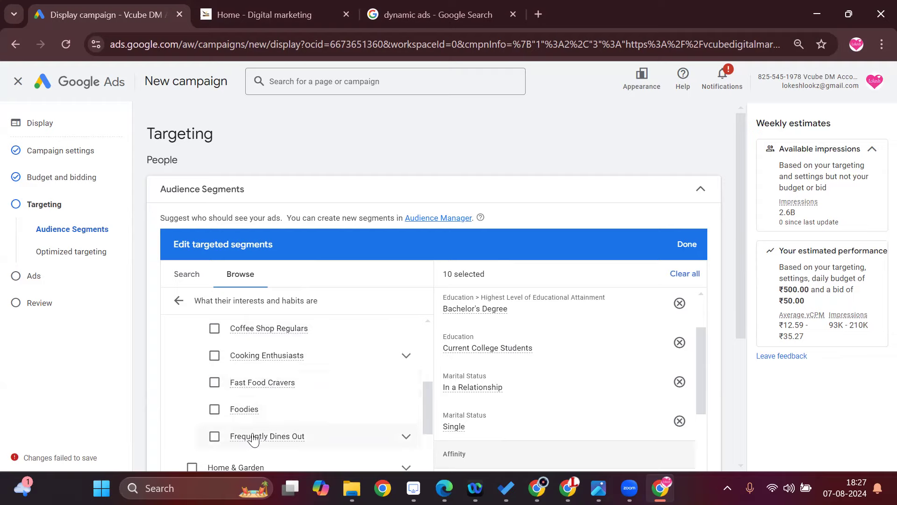
{"action": "scroll", "coordinate": [367, 406], "scroll_direction": "down", "scroll_amount": 2}
Examine the affinity segments under Home & Garden and Lifestyles & Hobbies.
{"action": "left_click", "coordinate": [407, 398]}
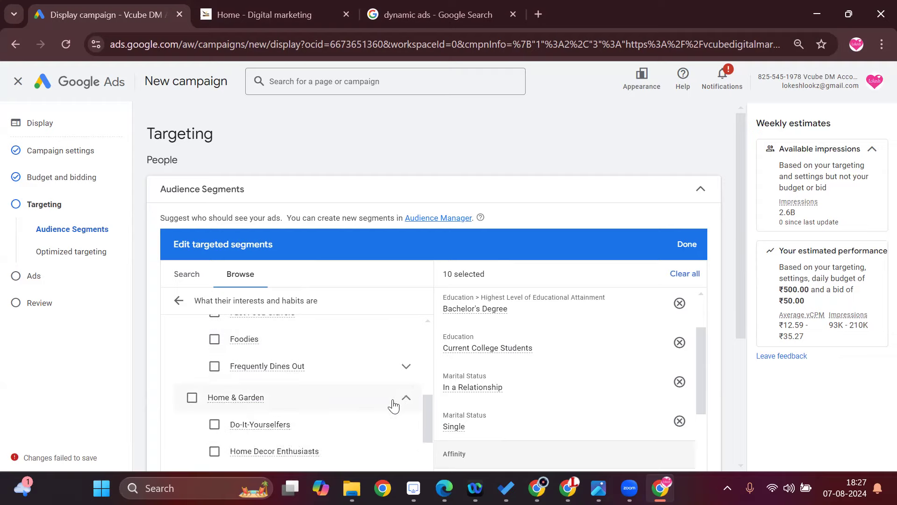
{"action": "scroll", "coordinate": [369, 396], "scroll_direction": "down", "scroll_amount": 2}
{"action": "left_click", "coordinate": [406, 412]}
{"action": "scroll", "coordinate": [299, 374], "scroll_direction": "down", "scroll_amount": 4}
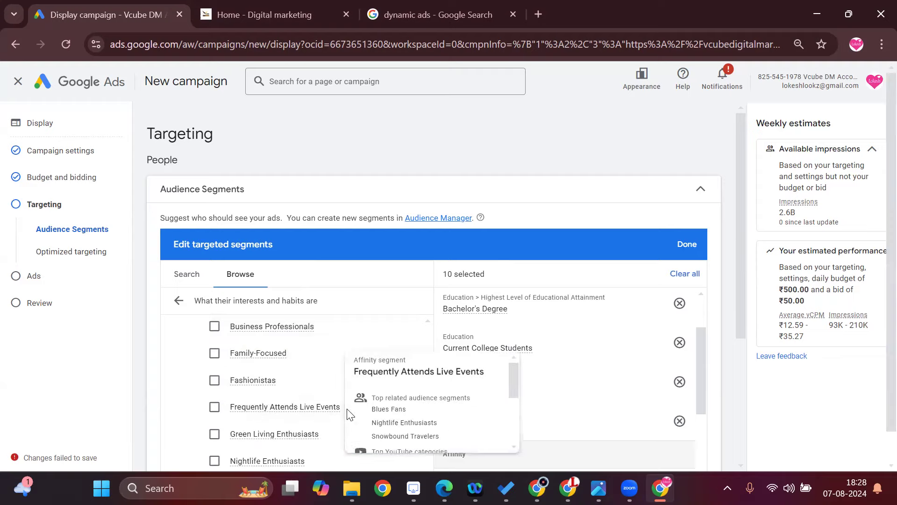
{"action": "scroll", "coordinate": [325, 393], "scroll_direction": "down", "scroll_amount": 2}
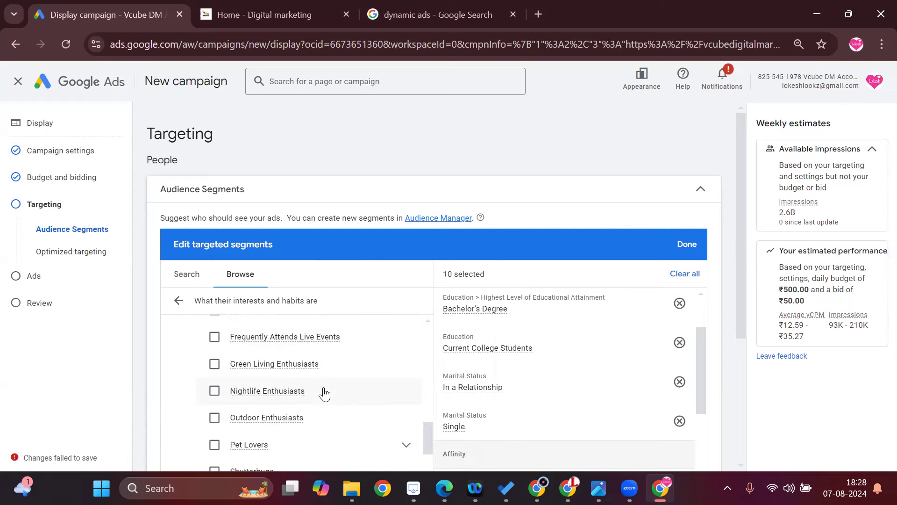
{"action": "scroll", "coordinate": [338, 404], "scroll_direction": "down", "scroll_amount": 2}
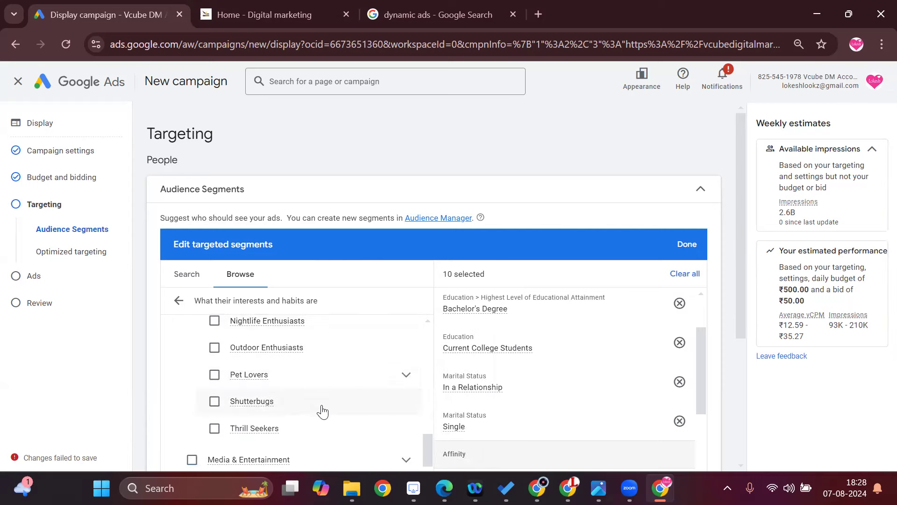
{"action": "scroll", "coordinate": [317, 428], "scroll_direction": "down", "scroll_amount": 2}
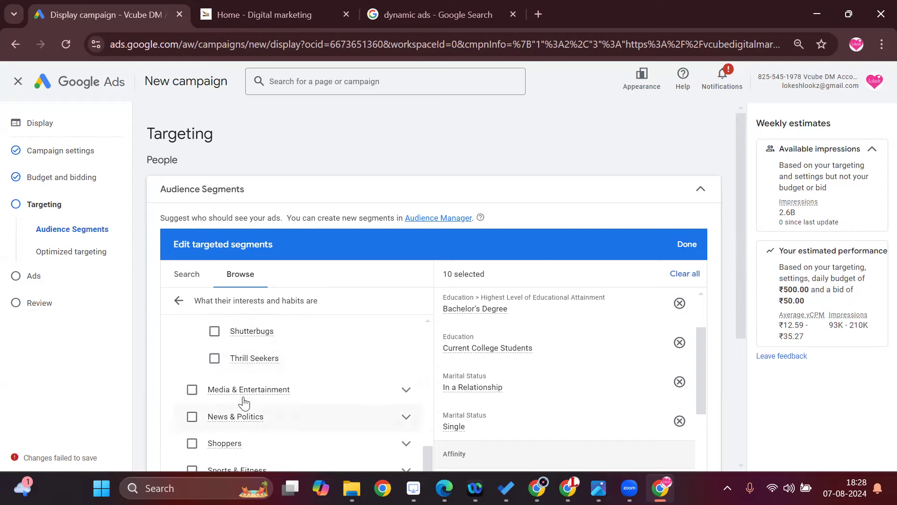
Examine the affinity segments under Media & Entertainment, News & Politics and Shoppers.
{"action": "scroll", "coordinate": [313, 401], "scroll_direction": "down", "scroll_amount": 2}
{"action": "left_click", "coordinate": [407, 324]}
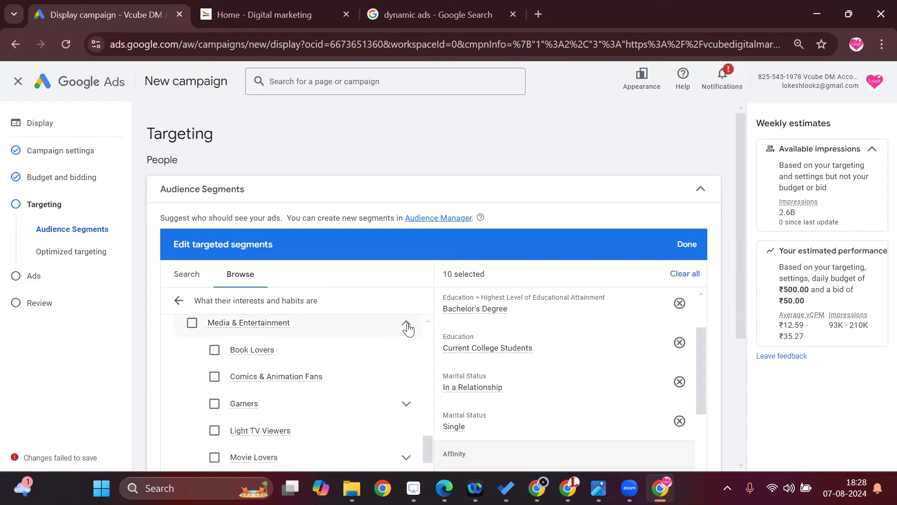
{"action": "scroll", "coordinate": [340, 392], "scroll_direction": "down", "scroll_amount": 2}
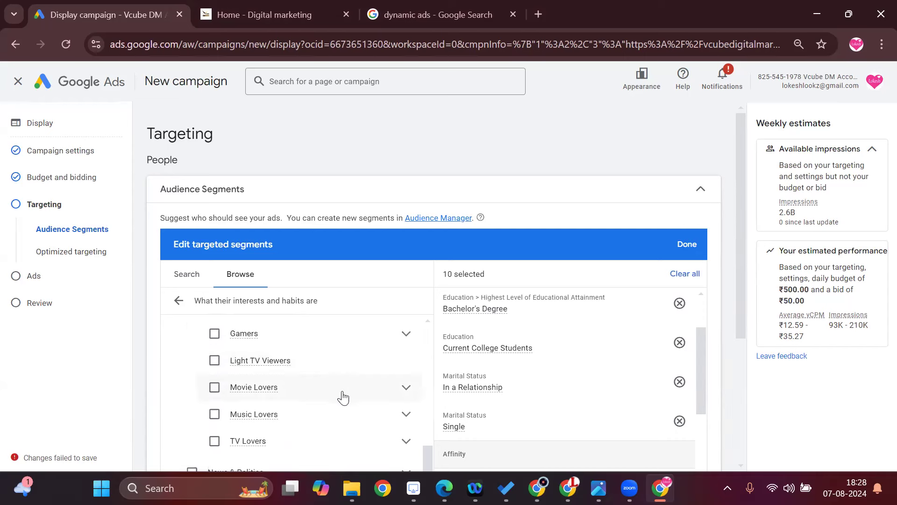
{"action": "scroll", "coordinate": [367, 393], "scroll_direction": "down", "scroll_amount": 2}
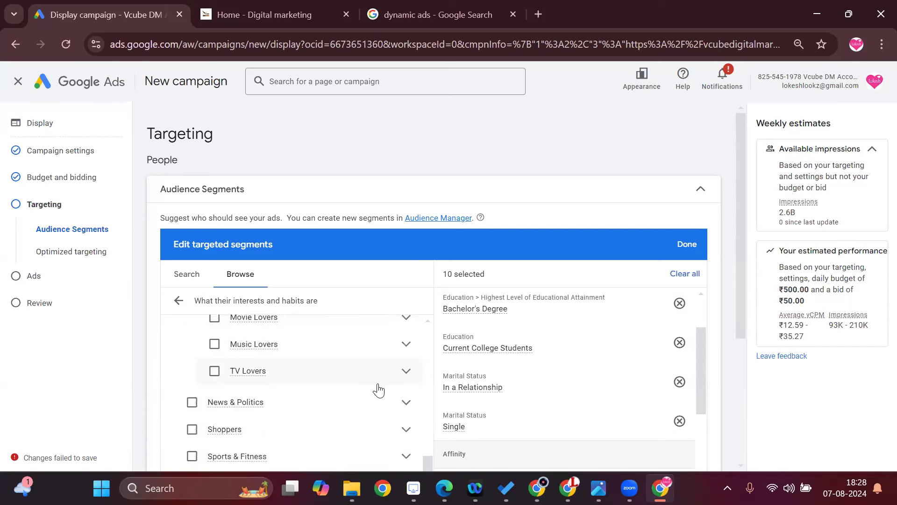
{"action": "left_click", "coordinate": [406, 350]}
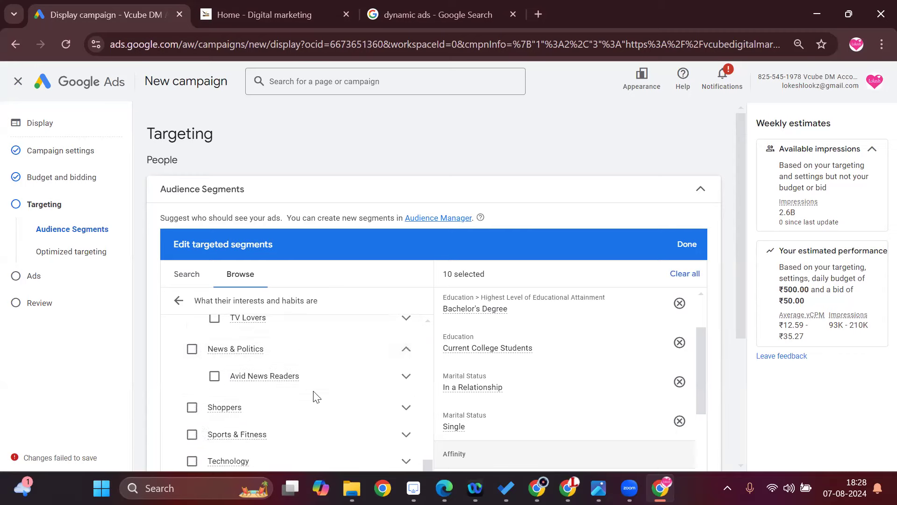
{"action": "scroll", "coordinate": [314, 395], "scroll_direction": "down", "scroll_amount": 1}
{"action": "left_click", "coordinate": [406, 376]}
{"action": "scroll", "coordinate": [402, 386], "scroll_direction": "down", "scroll_amount": 2}
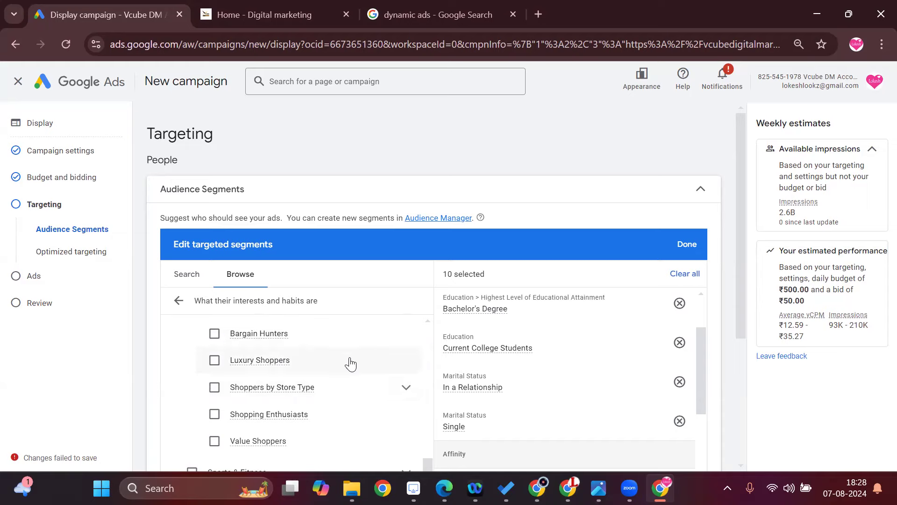
{"action": "scroll", "coordinate": [356, 396], "scroll_direction": "down", "scroll_amount": 2}
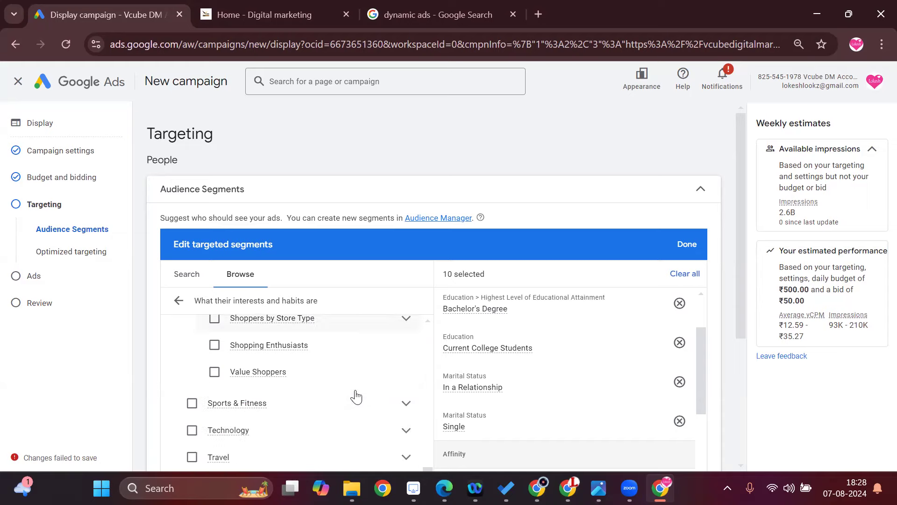
Examine the affinity segments under Sports & Fitness and Technology.
{"action": "left_click", "coordinate": [405, 414]}
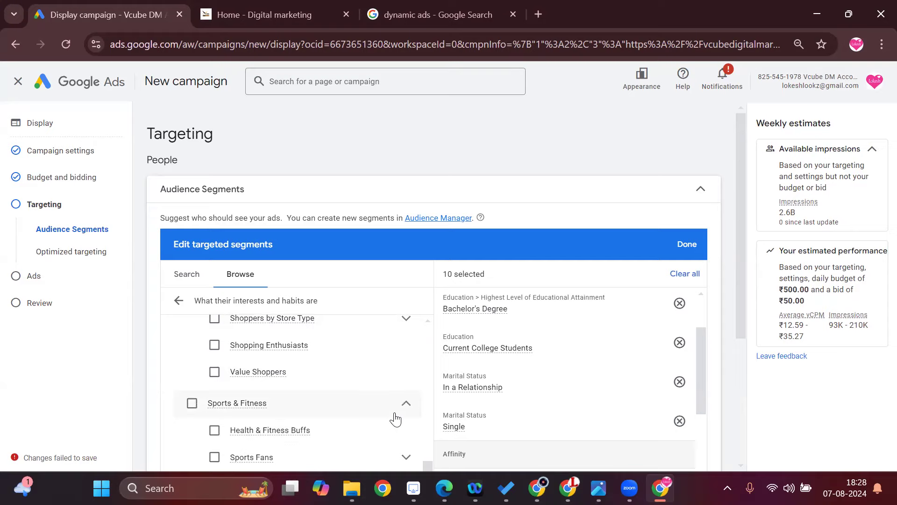
{"action": "scroll", "coordinate": [388, 414], "scroll_direction": "down", "scroll_amount": 2}
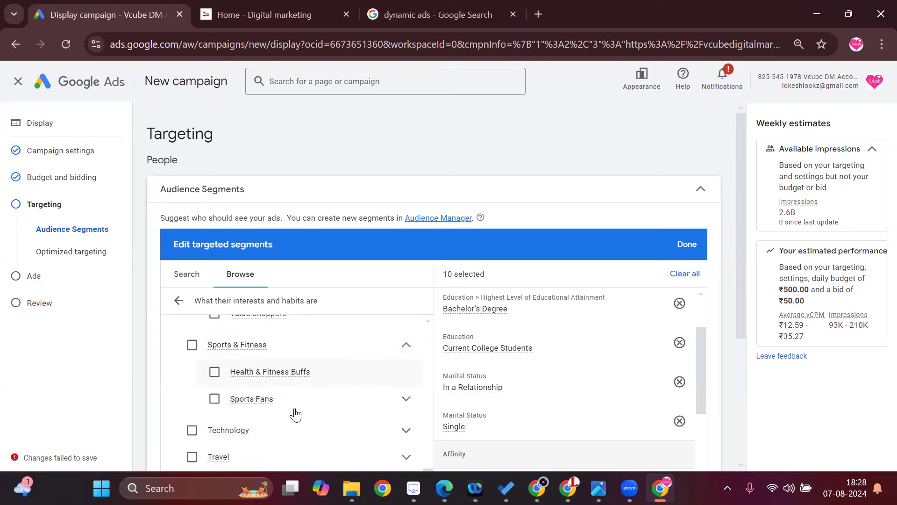
{"action": "scroll", "coordinate": [406, 429], "scroll_direction": "down", "scroll_amount": 3}
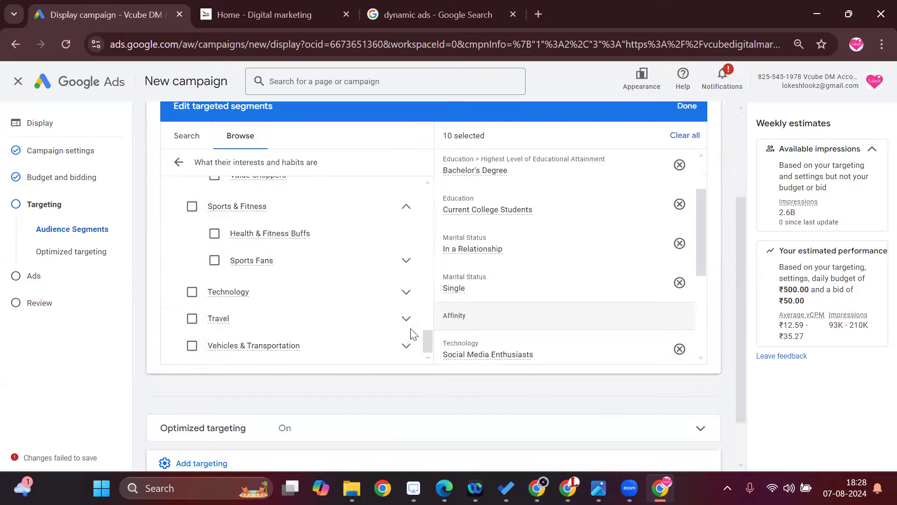
{"action": "left_click", "coordinate": [406, 292]}
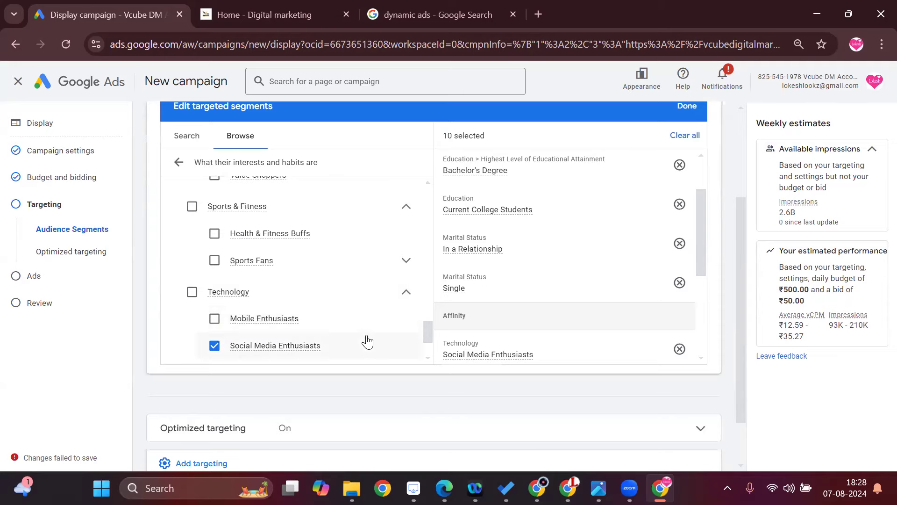
{"action": "scroll", "coordinate": [364, 337], "scroll_direction": "down", "scroll_amount": 2}
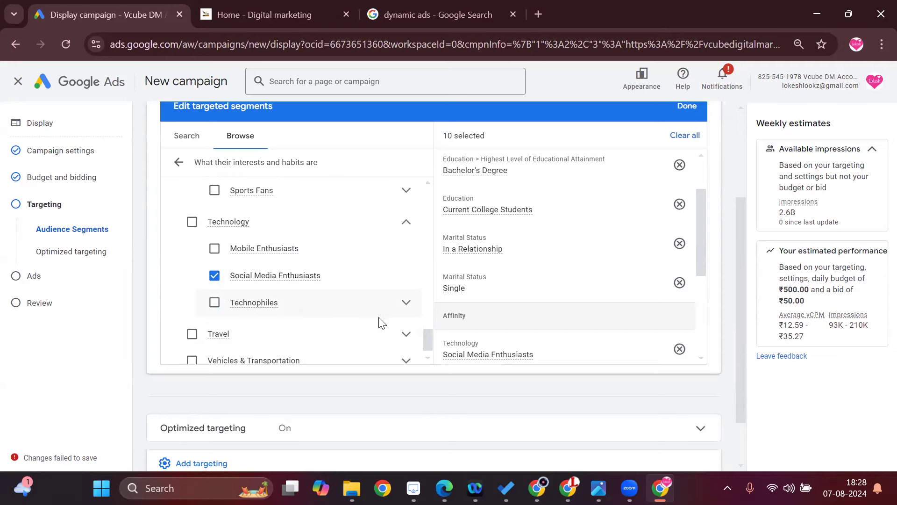
Examine the affinity segments under Travel and Vehicles & Transportation, including Travel Buffs, Auto Enthusiasts and Transportation Modes.
{"action": "left_click", "coordinate": [406, 334]}
{"action": "scroll", "coordinate": [402, 337], "scroll_direction": "down", "scroll_amount": 2}
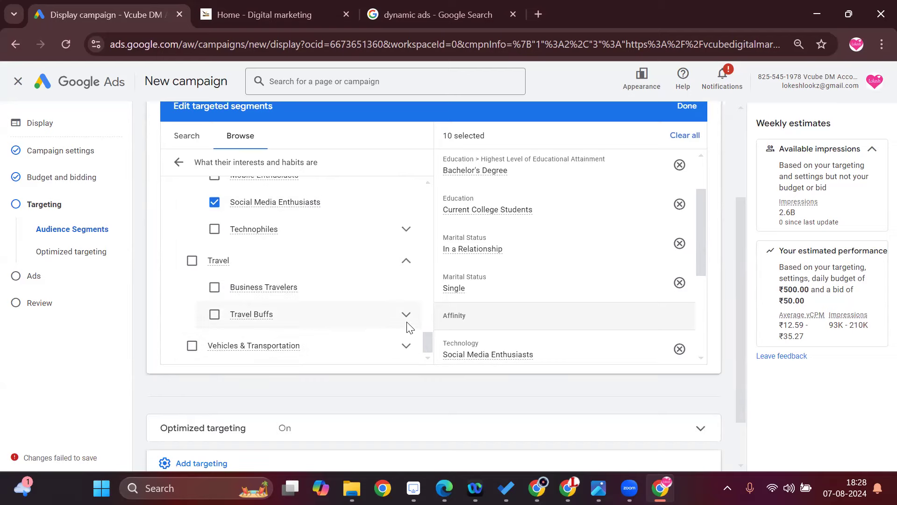
{"action": "left_click", "coordinate": [406, 314]}
{"action": "scroll", "coordinate": [352, 286], "scroll_direction": "down", "scroll_amount": 3}
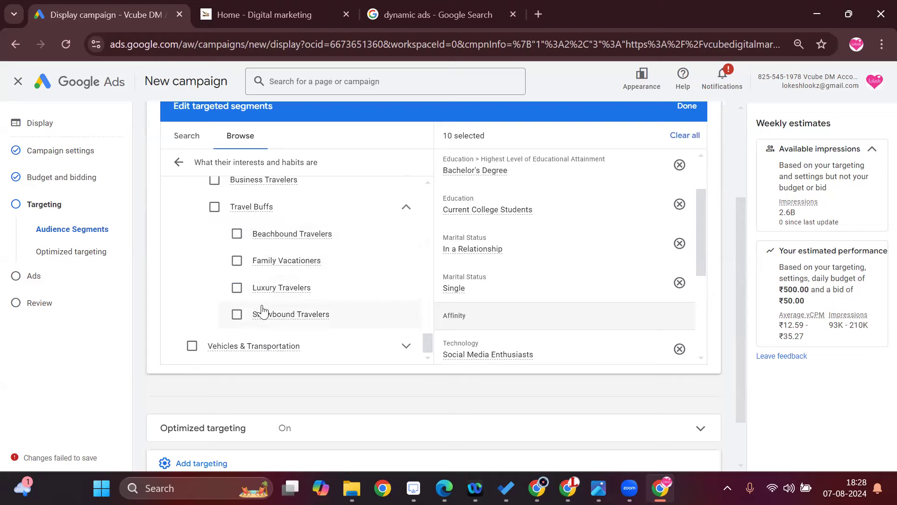
{"action": "left_click", "coordinate": [403, 346]}
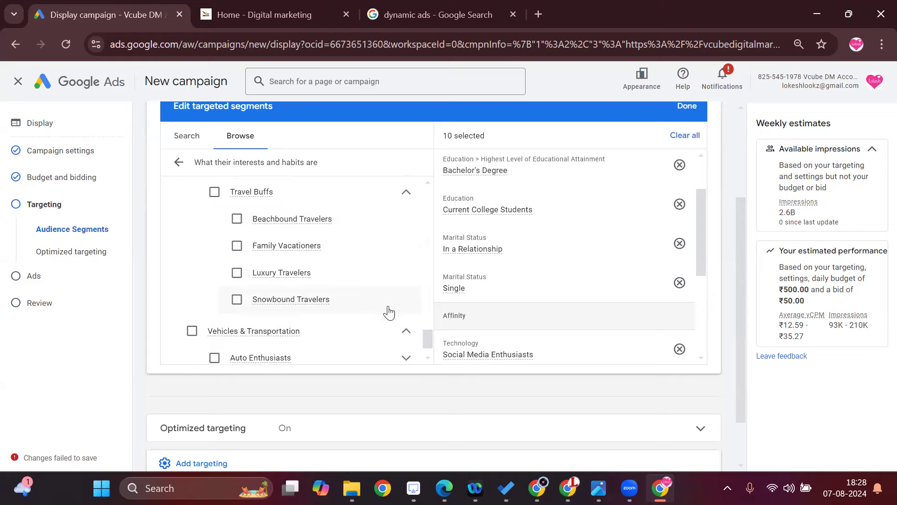
{"action": "scroll", "coordinate": [389, 313], "scroll_direction": "down", "scroll_amount": 1}
{"action": "left_click", "coordinate": [406, 319]}
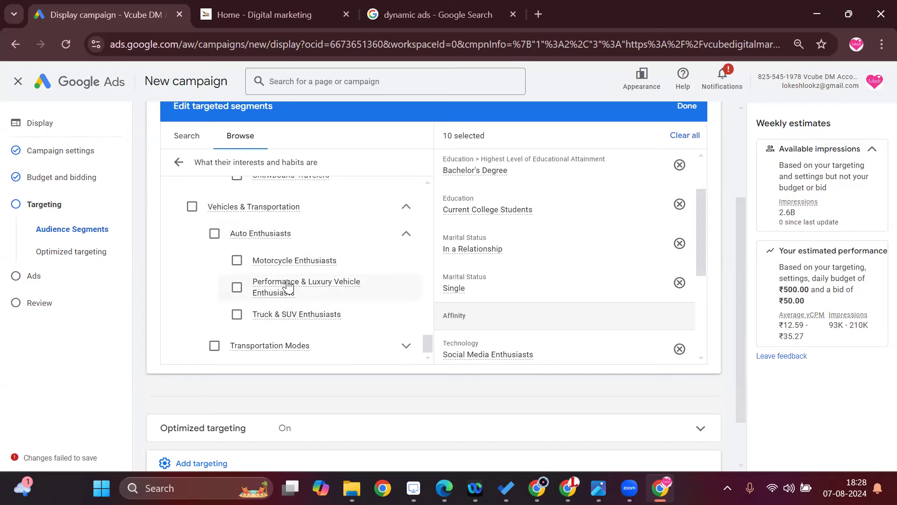
{"action": "left_click", "coordinate": [406, 347]}
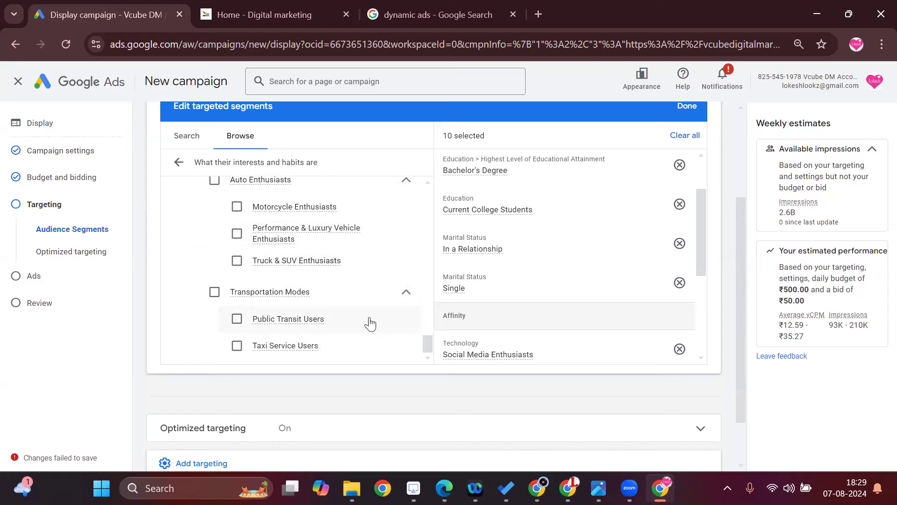
{"action": "scroll", "coordinate": [356, 330], "scroll_direction": "down", "scroll_amount": 2}
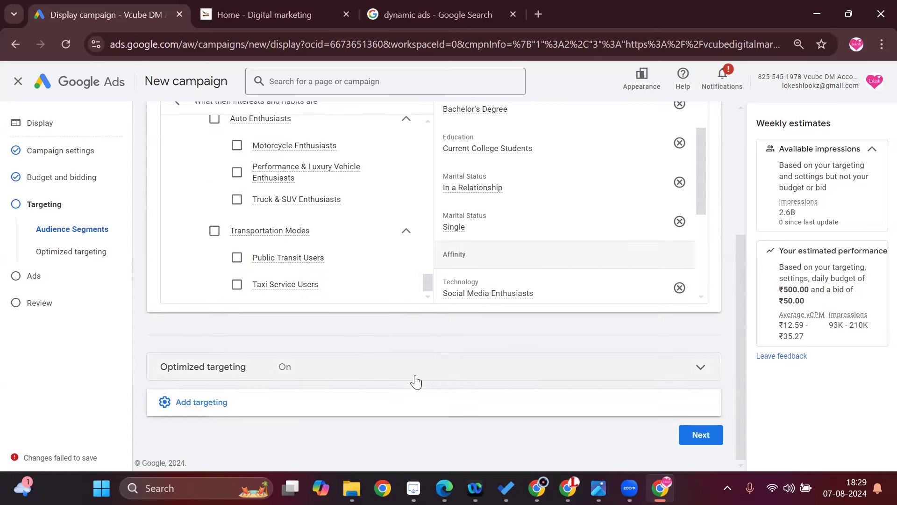
Collapse the Affinity group and return to the list of audience categories.
{"action": "scroll", "coordinate": [350, 285], "scroll_direction": "up", "scroll_amount": 10}
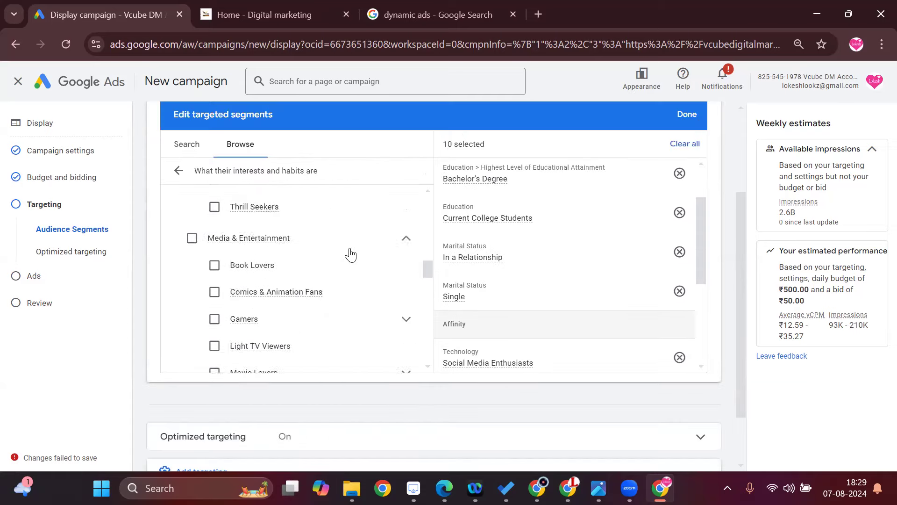
{"action": "scroll", "coordinate": [336, 244], "scroll_direction": "up", "scroll_amount": 8}
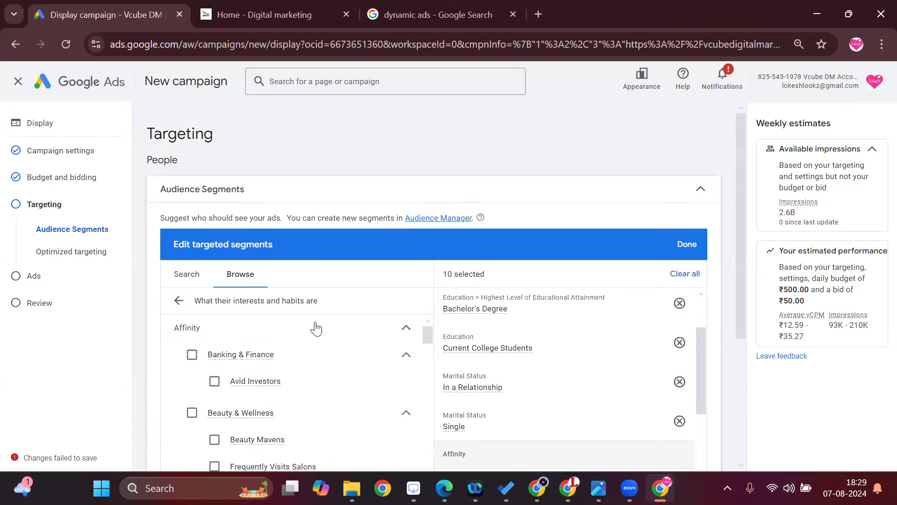
{"action": "left_click", "coordinate": [410, 336]}
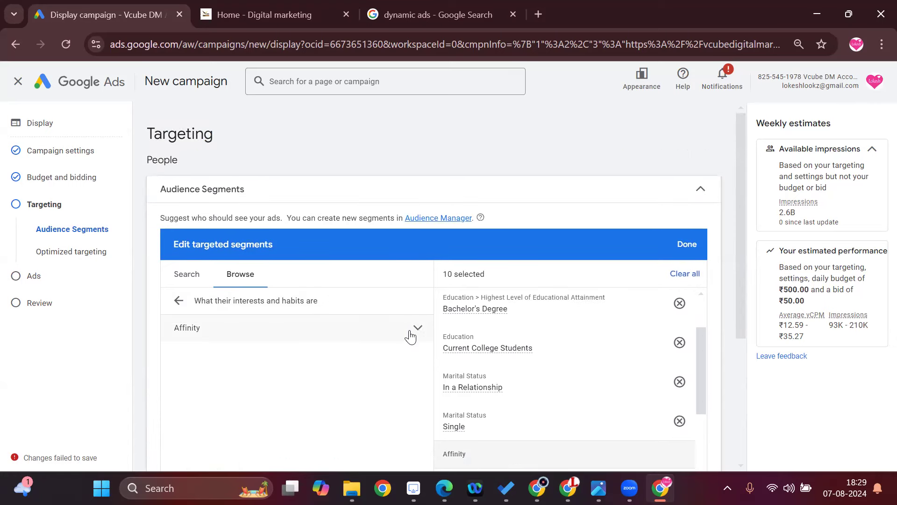
{"action": "left_click", "coordinate": [178, 300]}
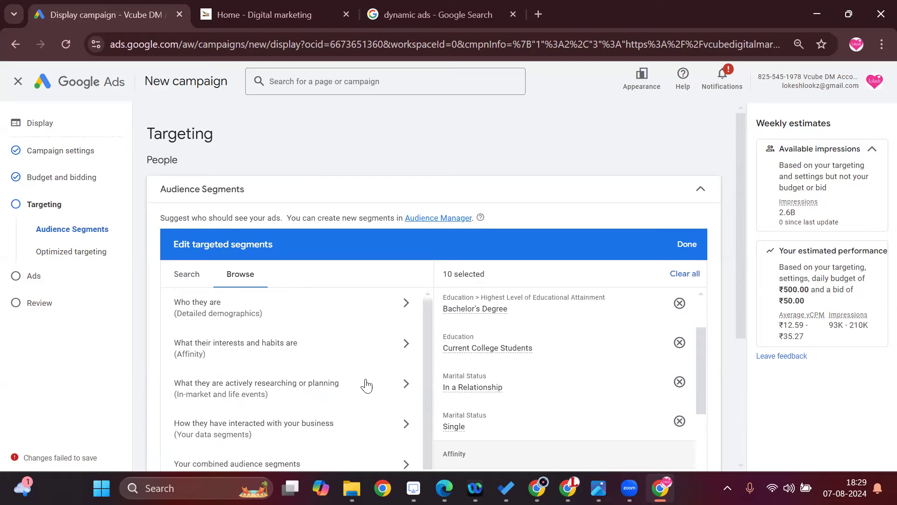
Browse the in-market segments for active researchers and examine the Apparel & Accessories options.
{"action": "left_click", "coordinate": [381, 385]}
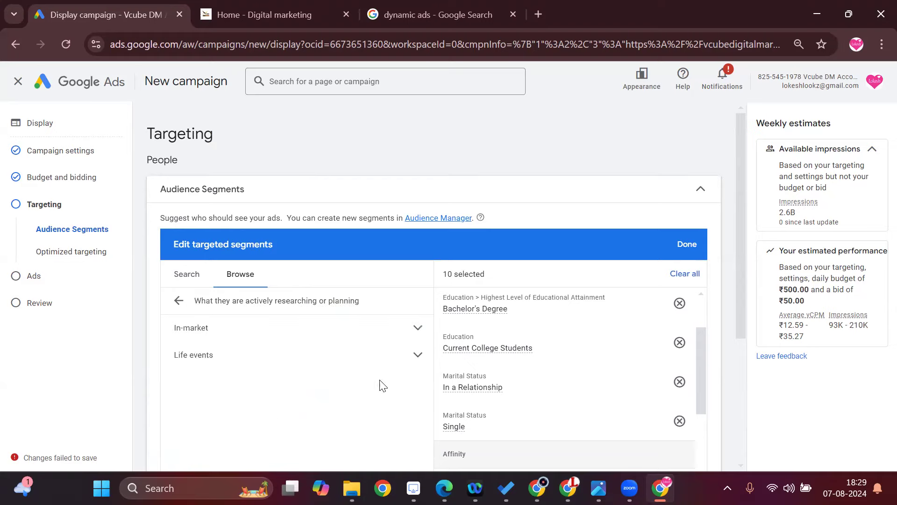
{"action": "left_click", "coordinate": [390, 327]}
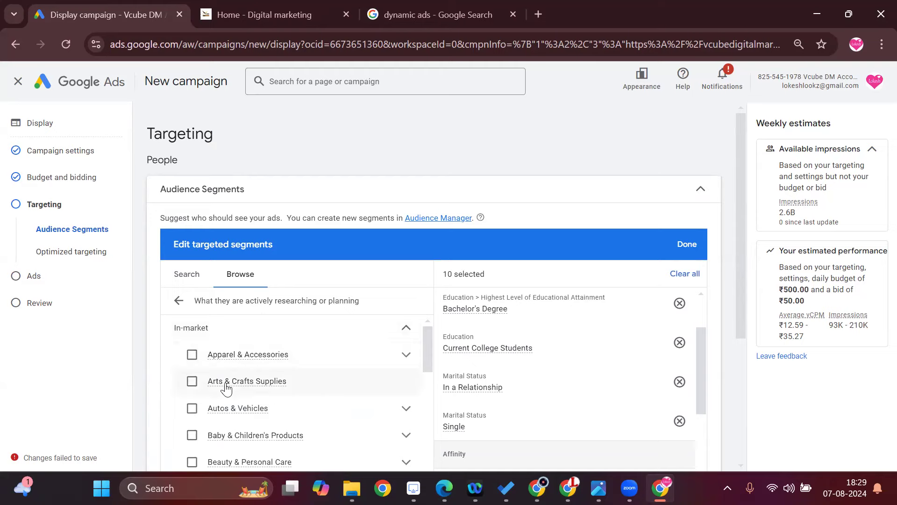
{"action": "left_click", "coordinate": [406, 354]}
{"action": "scroll", "coordinate": [365, 387], "scroll_direction": "down", "scroll_amount": 2}
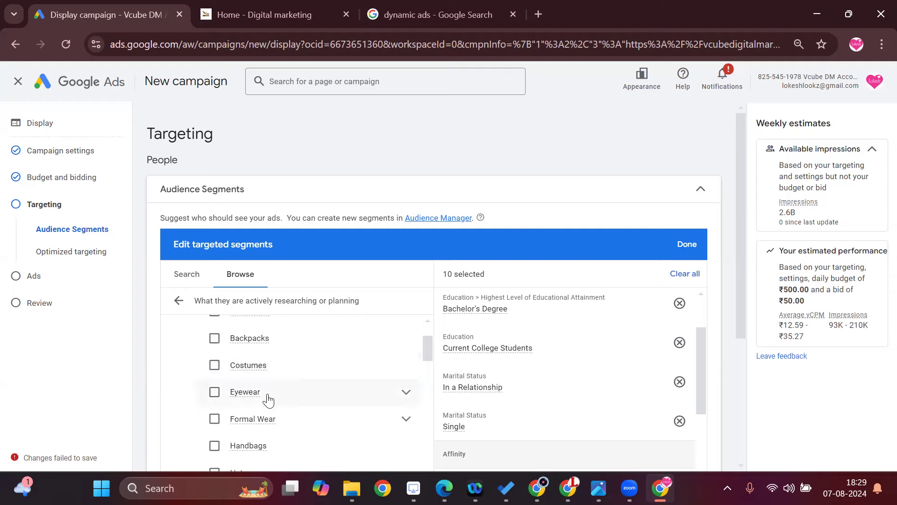
{"action": "scroll", "coordinate": [360, 352], "scroll_direction": "down", "scroll_amount": 2}
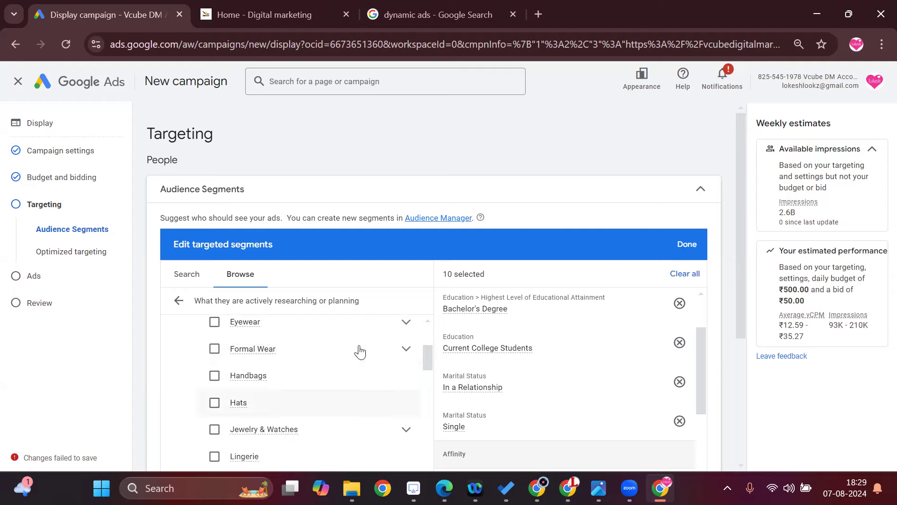
Examine the Eyewear and Formal Wear in-market segments and read the details of Bridal Wear.
{"action": "left_click", "coordinate": [406, 322]}
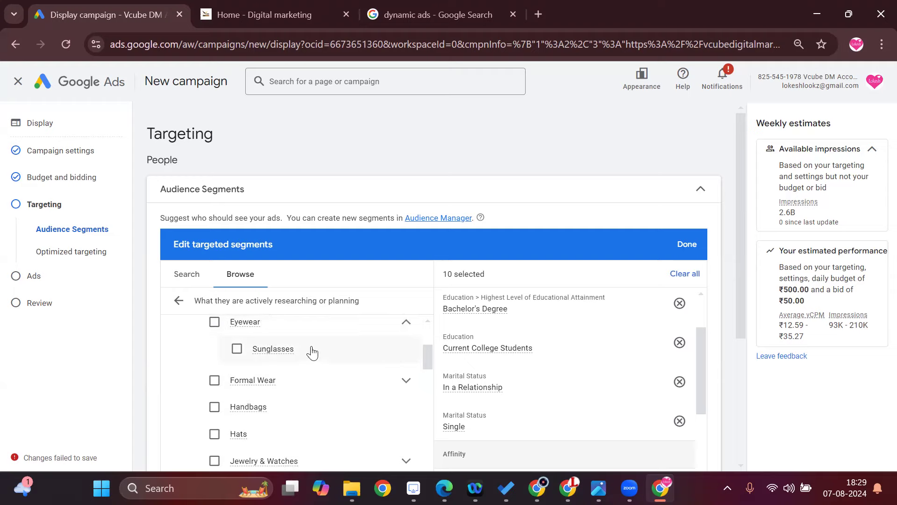
{"action": "left_click", "coordinate": [403, 381]}
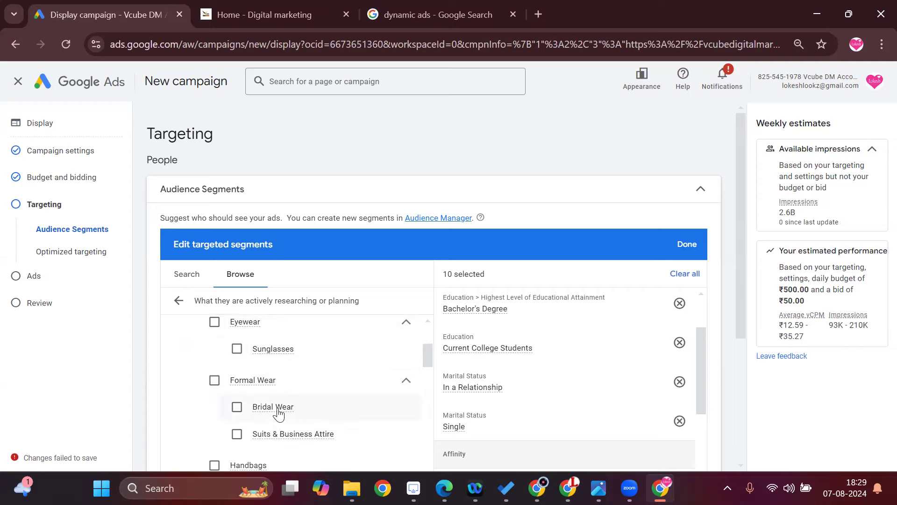
{"action": "mouse_move", "coordinate": [277, 412]}
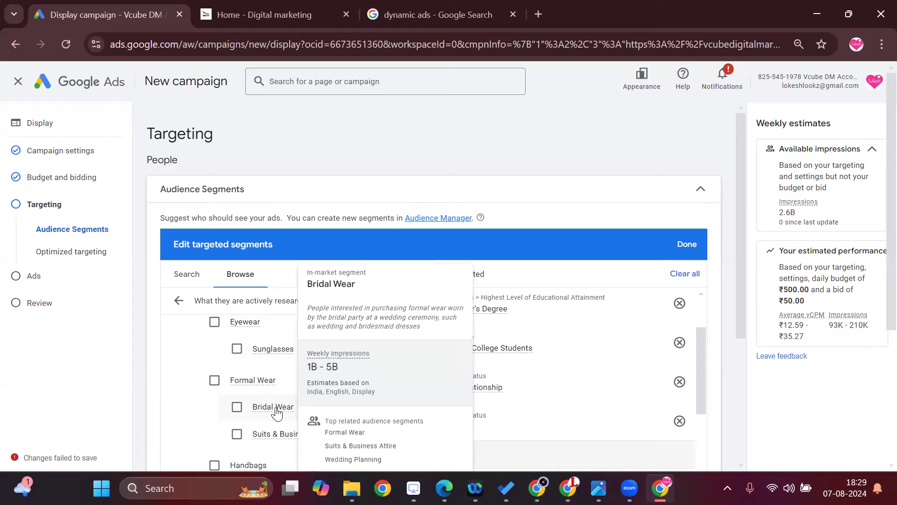
{"action": "scroll", "coordinate": [277, 412], "scroll_direction": "down", "scroll_amount": 1}
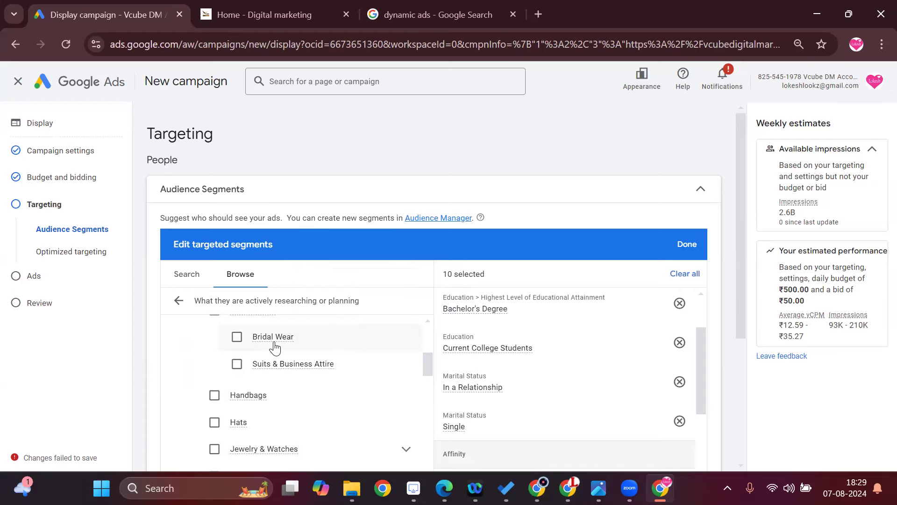
{"action": "mouse_move", "coordinate": [278, 343]}
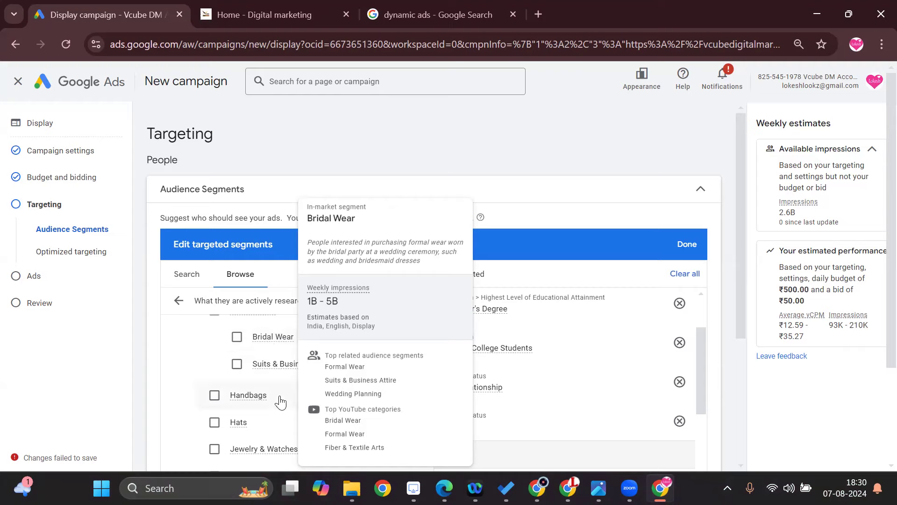
Examine the in-market segments under Jewelry & Watches.
{"action": "scroll", "coordinate": [323, 367], "scroll_direction": "down", "scroll_amount": 1}
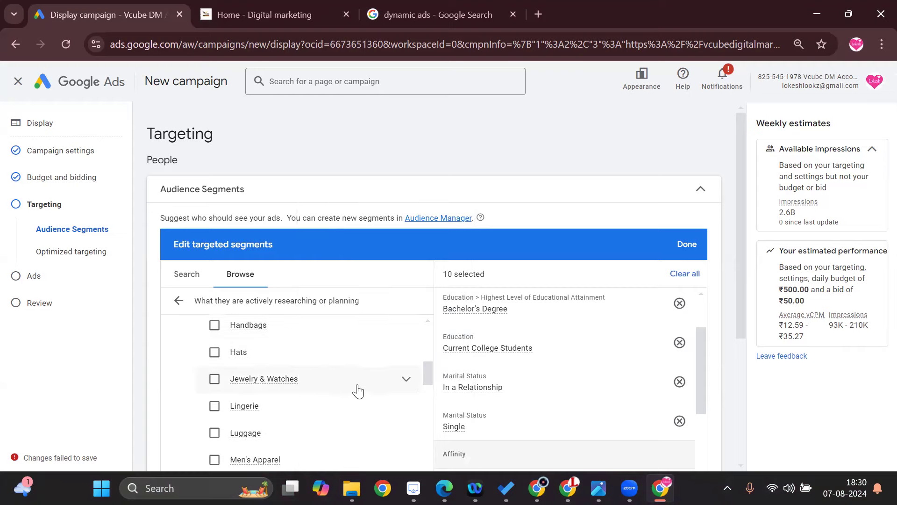
{"action": "left_click", "coordinate": [406, 379]}
{"action": "scroll", "coordinate": [390, 409], "scroll_direction": "down", "scroll_amount": 1}
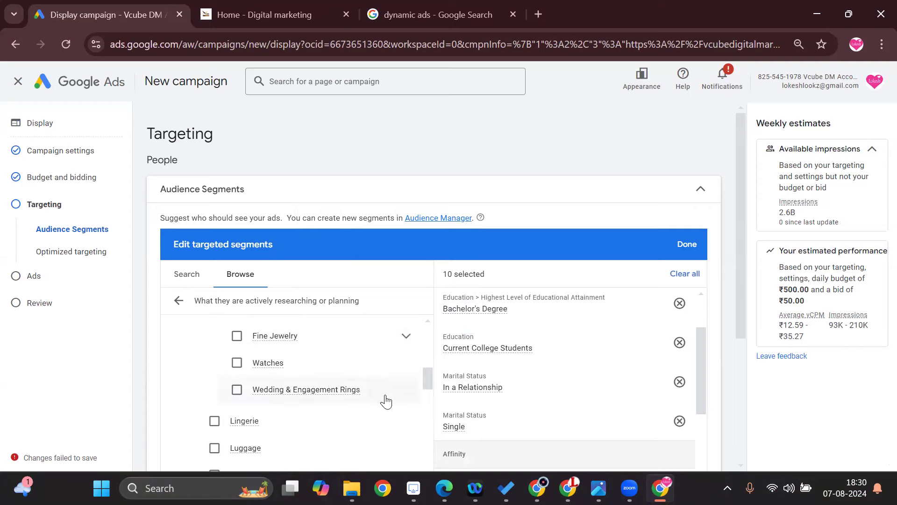
Expand the Shoes in-market segment and examine its shoe types, leaving Shoes itself unselected.
{"action": "scroll", "coordinate": [374, 395], "scroll_direction": "down", "scroll_amount": 3}
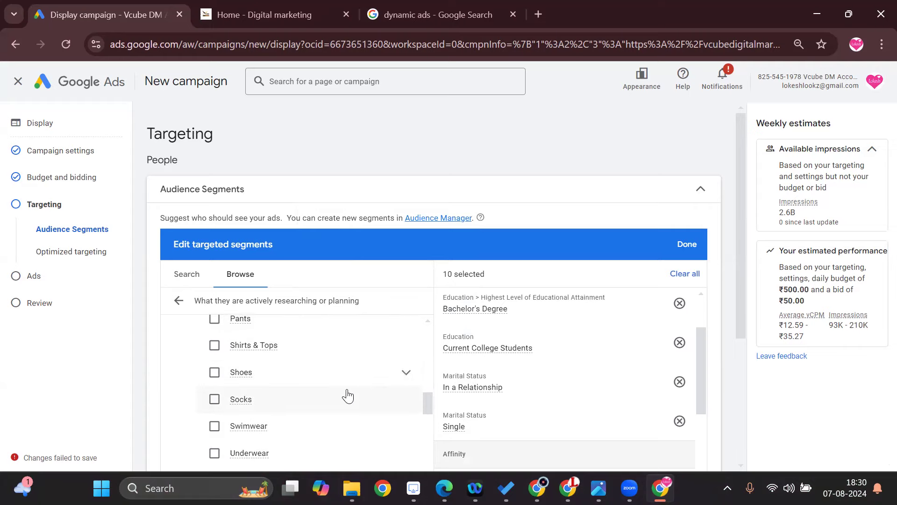
{"action": "left_click", "coordinate": [381, 374]}
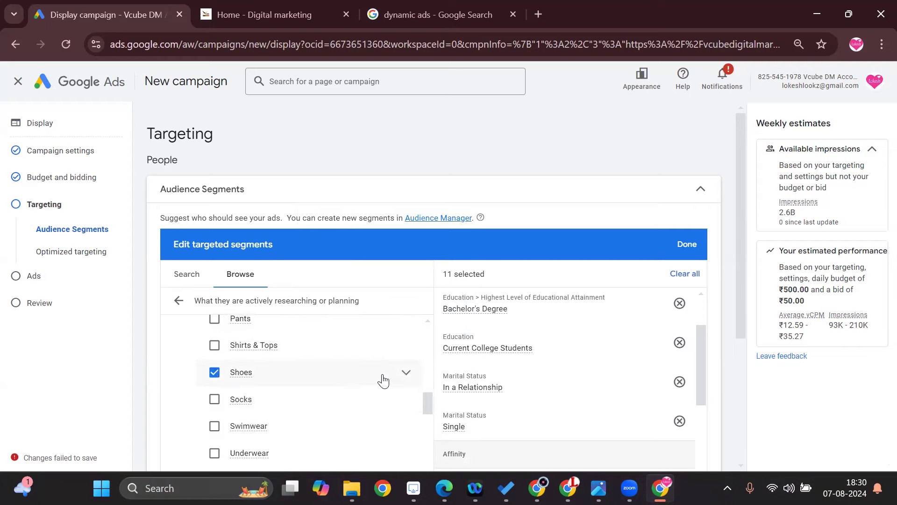
{"action": "left_click", "coordinate": [416, 374]}
{"action": "left_click", "coordinate": [408, 374]}
{"action": "scroll", "coordinate": [356, 395], "scroll_direction": "down", "scroll_amount": 2}
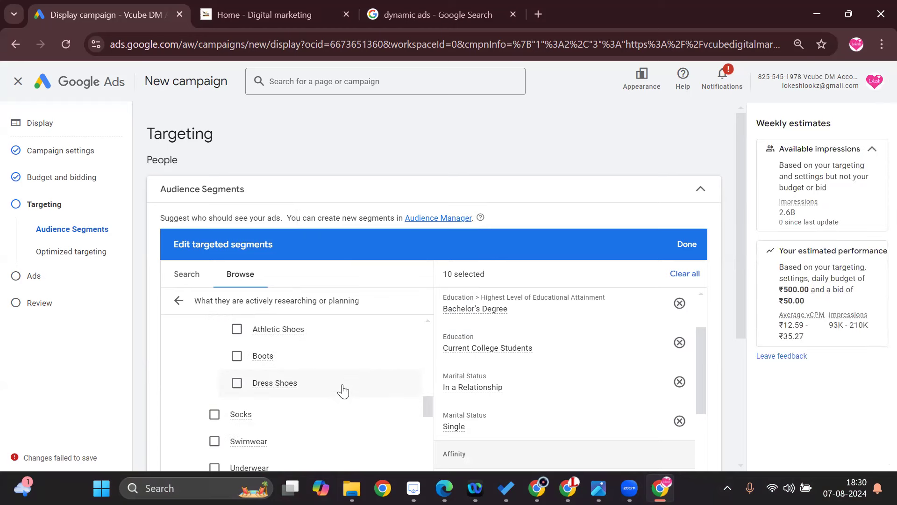
Examine the remaining Apparel & Accessories in-market segments, from Socks to Women's Apparel.
{"action": "scroll", "coordinate": [370, 403], "scroll_direction": "down", "scroll_amount": 4}
{"action": "scroll", "coordinate": [369, 404], "scroll_direction": "up", "scroll_amount": 4}
{"action": "scroll", "coordinate": [369, 406], "scroll_direction": "down", "scroll_amount": 2}
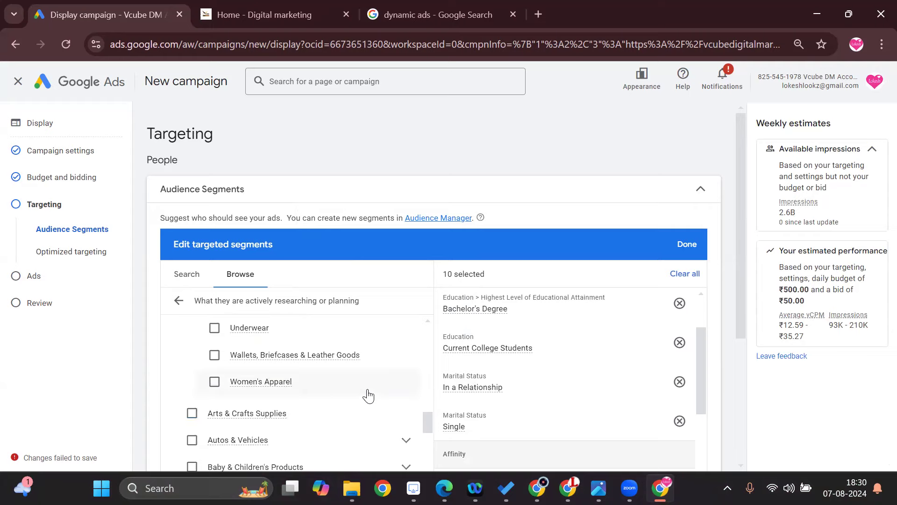
{"action": "scroll", "coordinate": [383, 407], "scroll_direction": "down", "scroll_amount": 1}
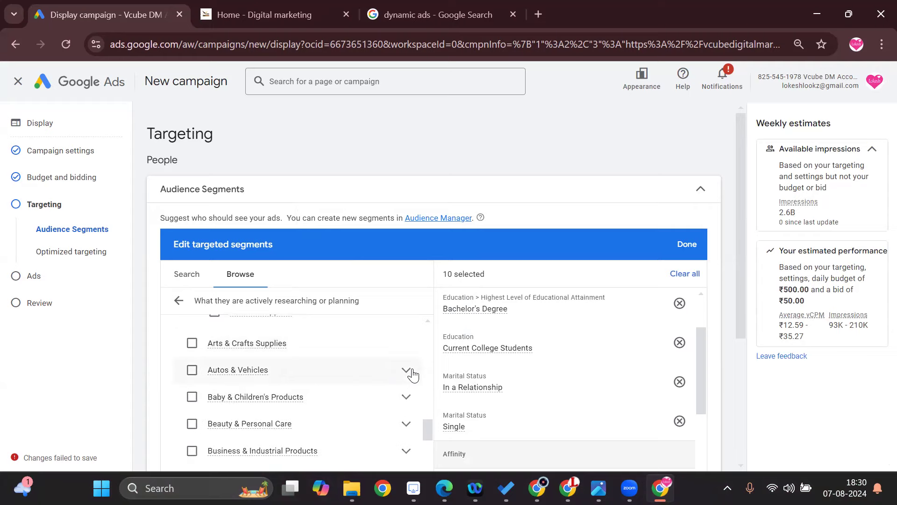
Expand the Autos & Vehicles and Baby & Children's Products in-market segments and examine their subcategories.
{"action": "left_click", "coordinate": [406, 371]}
{"action": "scroll", "coordinate": [411, 377], "scroll_direction": "down", "scroll_amount": 2}
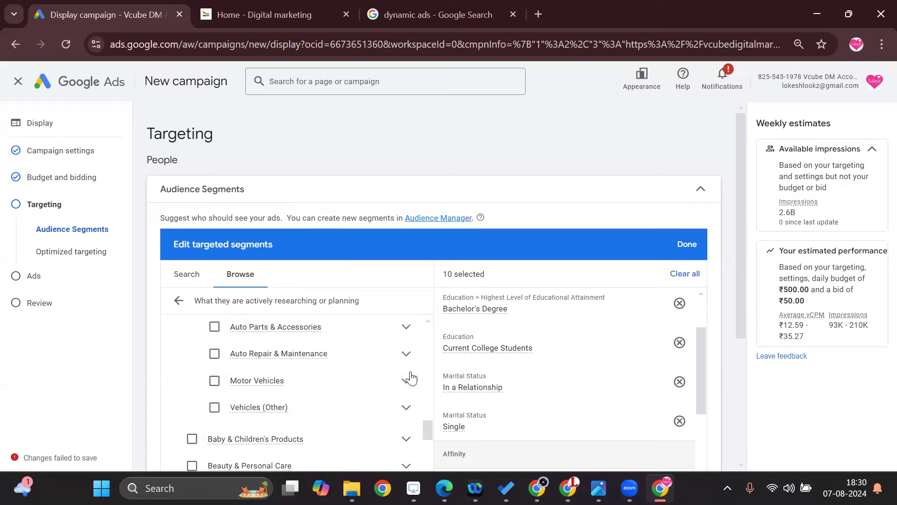
{"action": "left_click", "coordinate": [410, 370]}
{"action": "scroll", "coordinate": [410, 376], "scroll_direction": "down", "scroll_amount": 3}
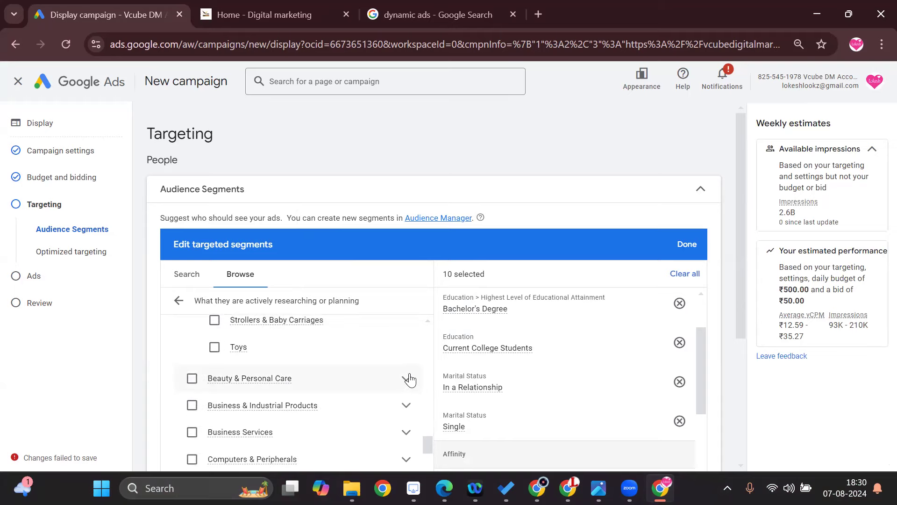
Expand Beauty & Personal Care, Business & Industrial Products and Business Services, and examine the in-market segments under them.
{"action": "left_click", "coordinate": [411, 380]}
{"action": "scroll", "coordinate": [409, 388], "scroll_direction": "down", "scroll_amount": 4}
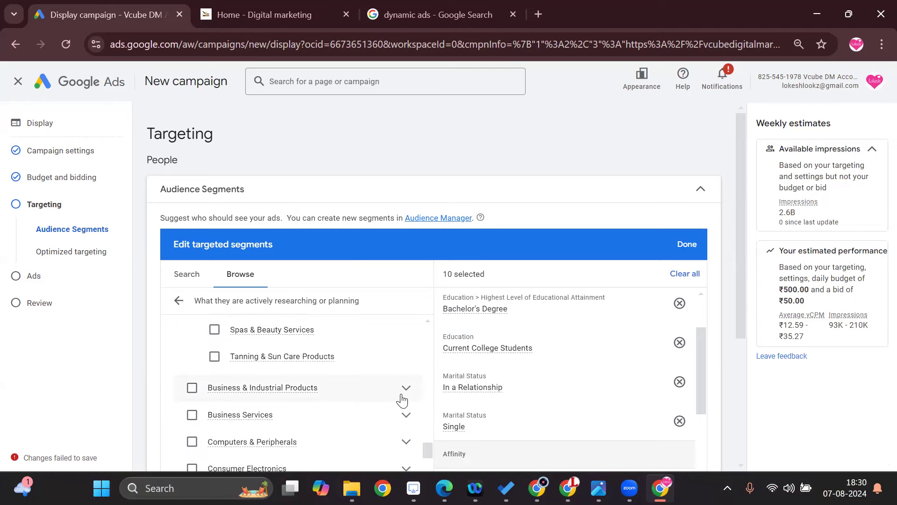
{"action": "left_click", "coordinate": [406, 389]}
{"action": "scroll", "coordinate": [409, 394], "scroll_direction": "down", "scroll_amount": 2}
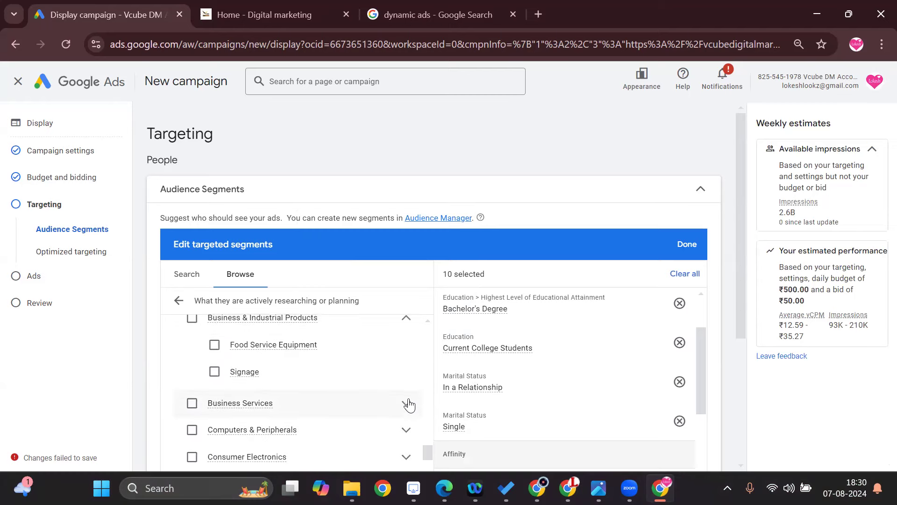
{"action": "left_click", "coordinate": [410, 408]}
{"action": "scroll", "coordinate": [412, 410], "scroll_direction": "down", "scroll_amount": 4}
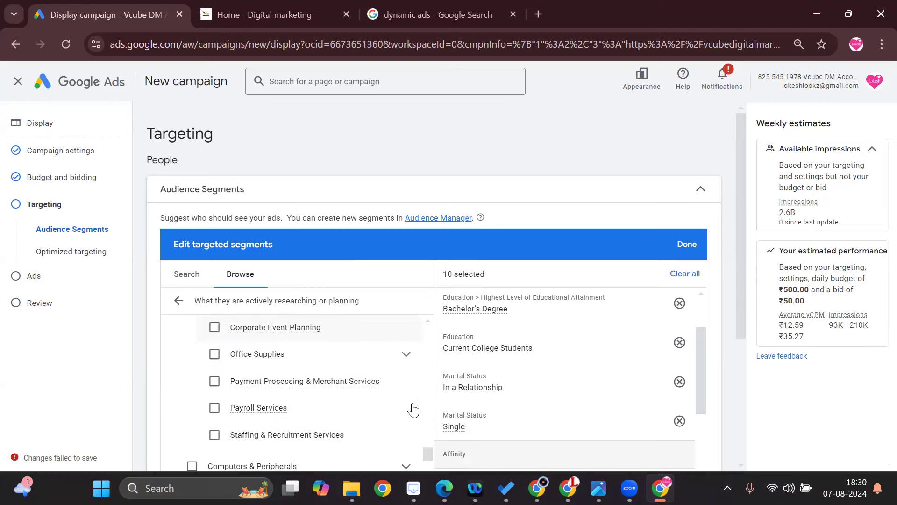
{"action": "scroll", "coordinate": [414, 410], "scroll_direction": "down", "scroll_amount": 3}
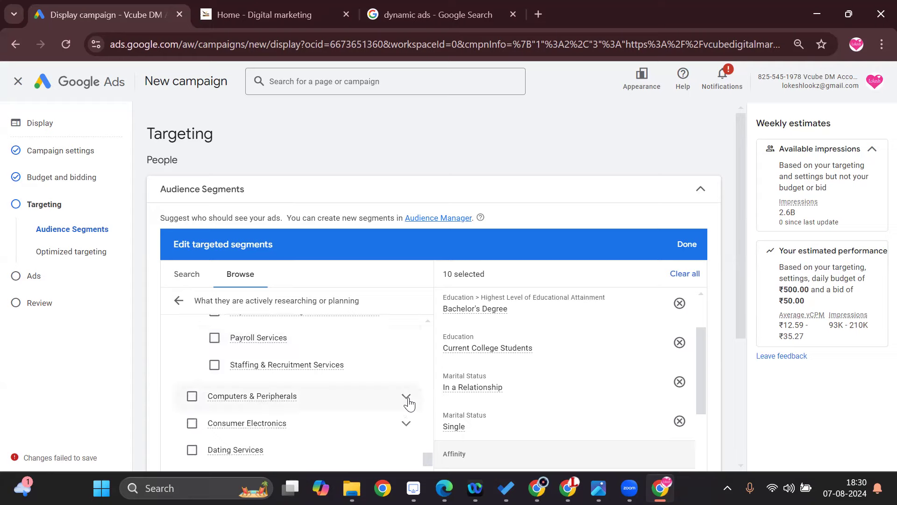
Expand the Computers & Peripherals and Education in-market segments and read the details of Study Abroad Programs.
{"action": "left_click", "coordinate": [408, 399]}
{"action": "scroll", "coordinate": [403, 394], "scroll_direction": "down", "scroll_amount": 4}
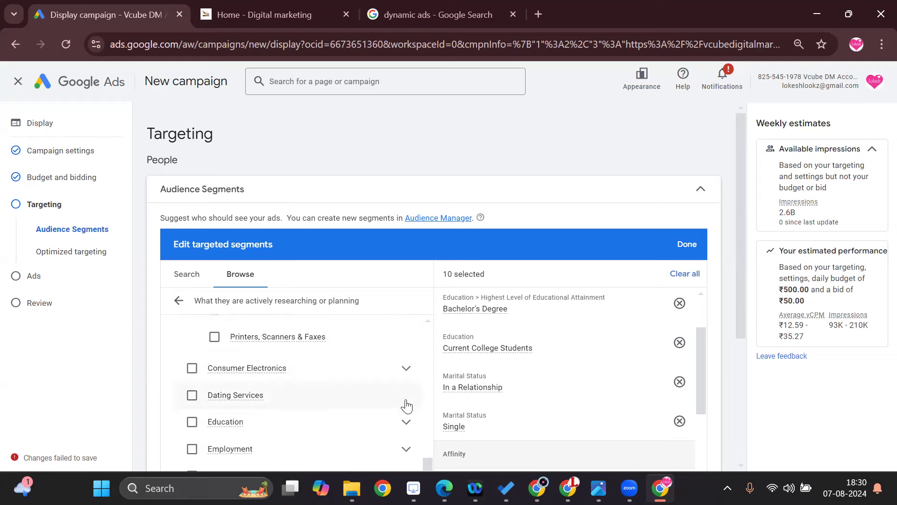
{"action": "left_click", "coordinate": [404, 422]}
{"action": "scroll", "coordinate": [400, 420], "scroll_direction": "down", "scroll_amount": 2}
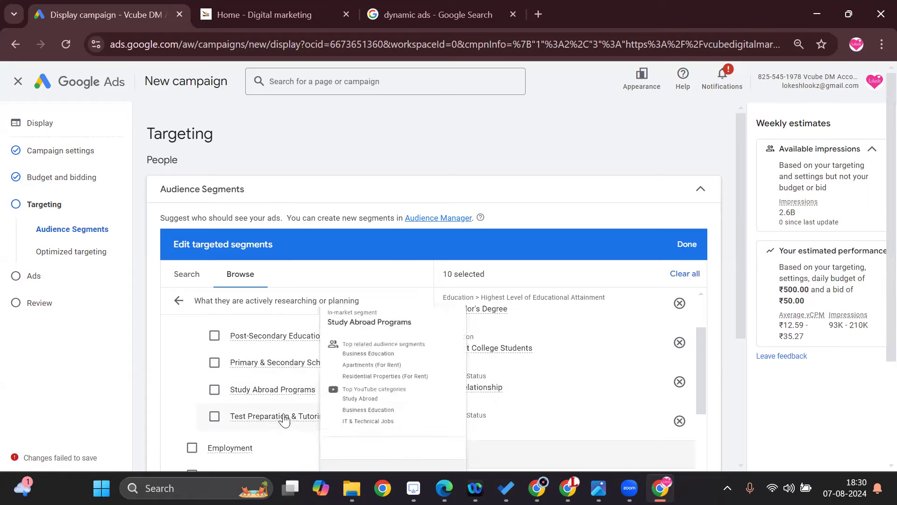
{"action": "scroll", "coordinate": [372, 395], "scroll_direction": "down", "scroll_amount": 2}
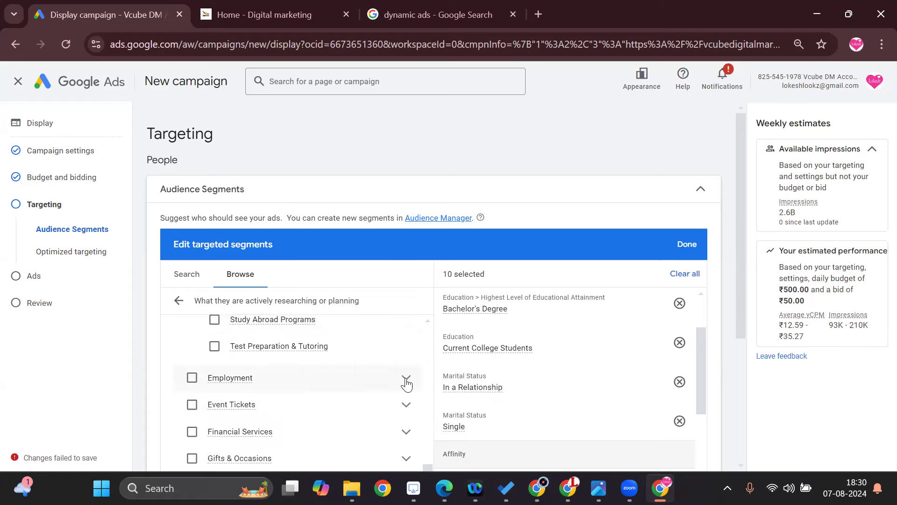
Expand the Employment in-market segment and examine its job types through Temporary & Seasonal Jobs.
{"action": "left_click", "coordinate": [406, 382]}
{"action": "scroll", "coordinate": [405, 386], "scroll_direction": "down", "scroll_amount": 3}
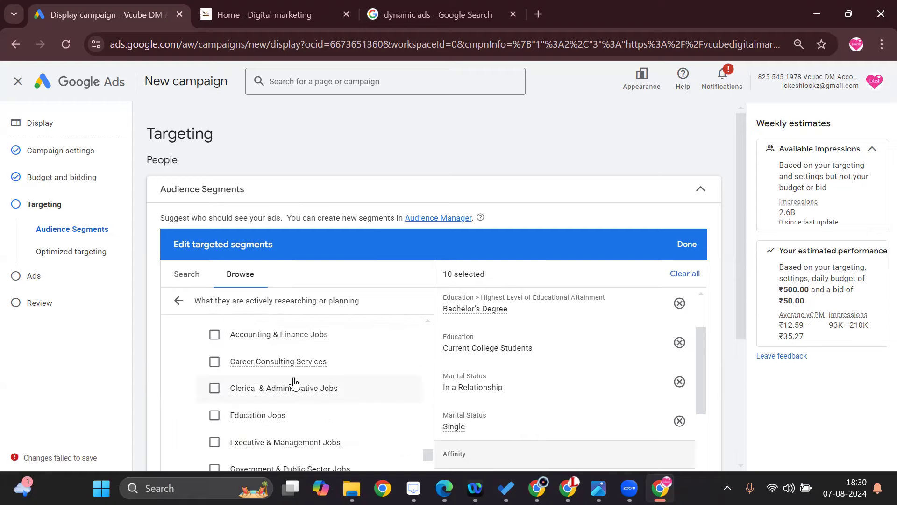
{"action": "scroll", "coordinate": [299, 393], "scroll_direction": "down", "scroll_amount": 2}
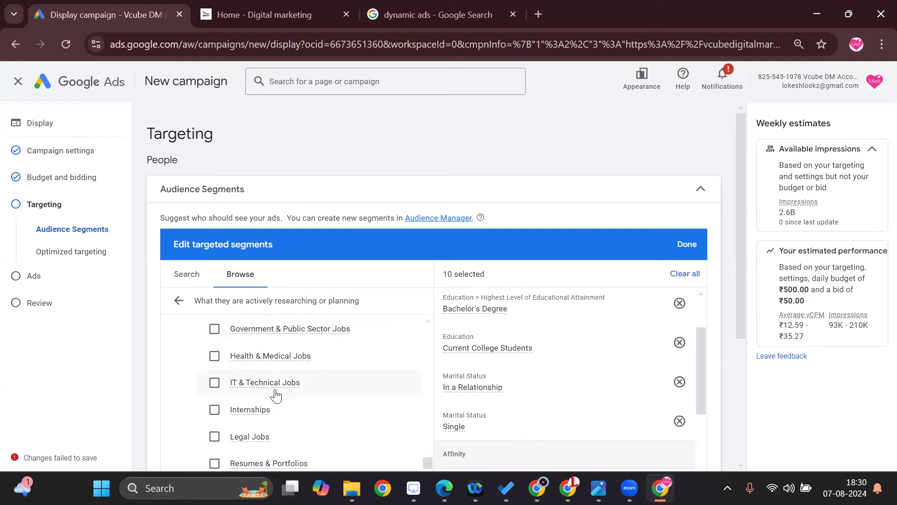
{"action": "scroll", "coordinate": [317, 395], "scroll_direction": "down", "scroll_amount": 2}
{"action": "mouse_move", "coordinate": [296, 400]}
{"action": "scroll", "coordinate": [327, 397], "scroll_direction": "down", "scroll_amount": 2}
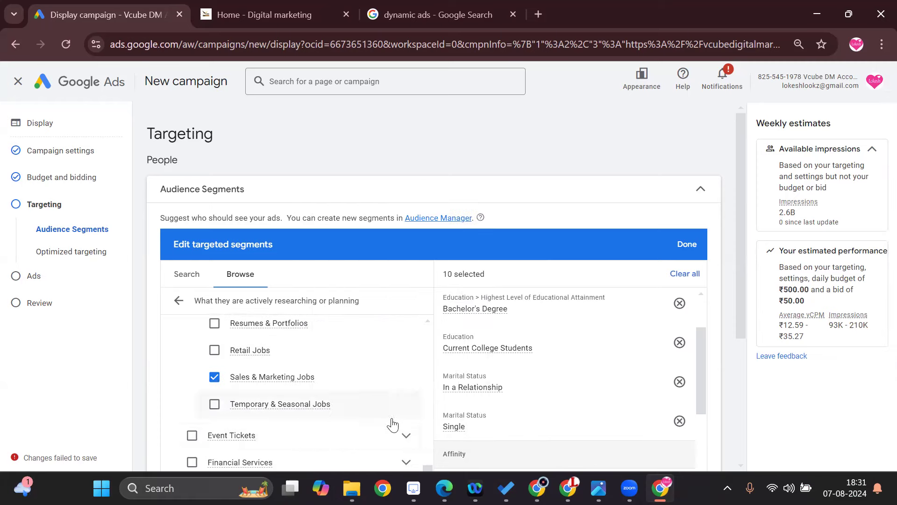
Expand the Event Tickets in-market segment and examine its ticket types.
{"action": "left_click", "coordinate": [406, 435]}
{"action": "scroll", "coordinate": [327, 403], "scroll_direction": "down", "scroll_amount": 2}
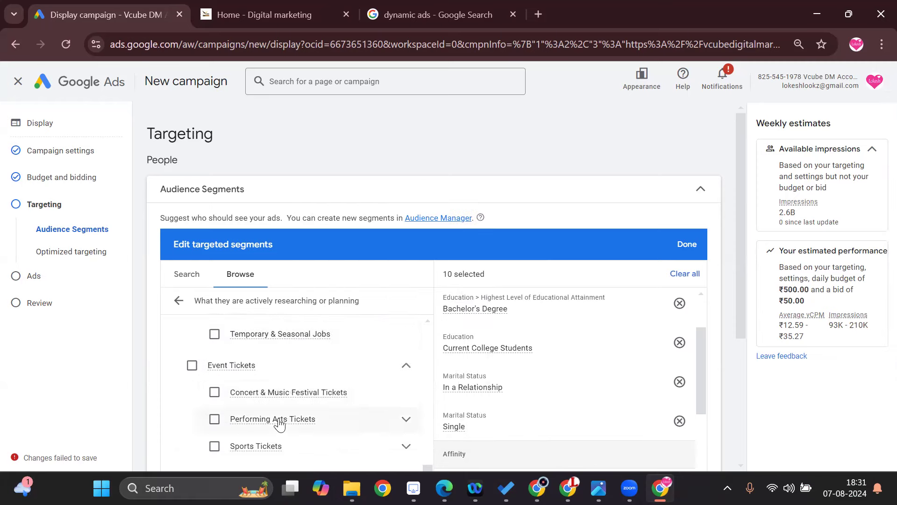
{"action": "scroll", "coordinate": [283, 411], "scroll_direction": "down", "scroll_amount": 2}
{"action": "scroll", "coordinate": [323, 387], "scroll_direction": "down", "scroll_amount": 1}
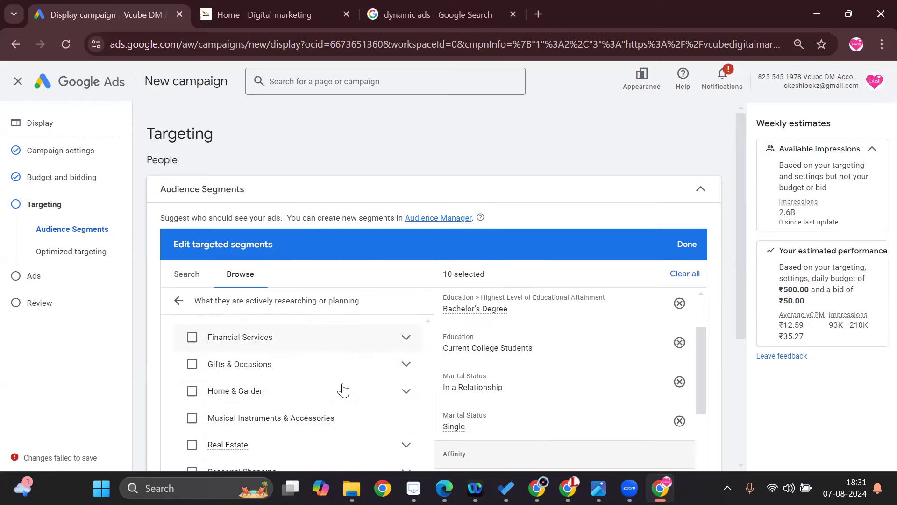
Expand Gifts & Occasions with its Photo & Video Services subcategory and examine the in-market segments listed there.
{"action": "left_click", "coordinate": [405, 367]}
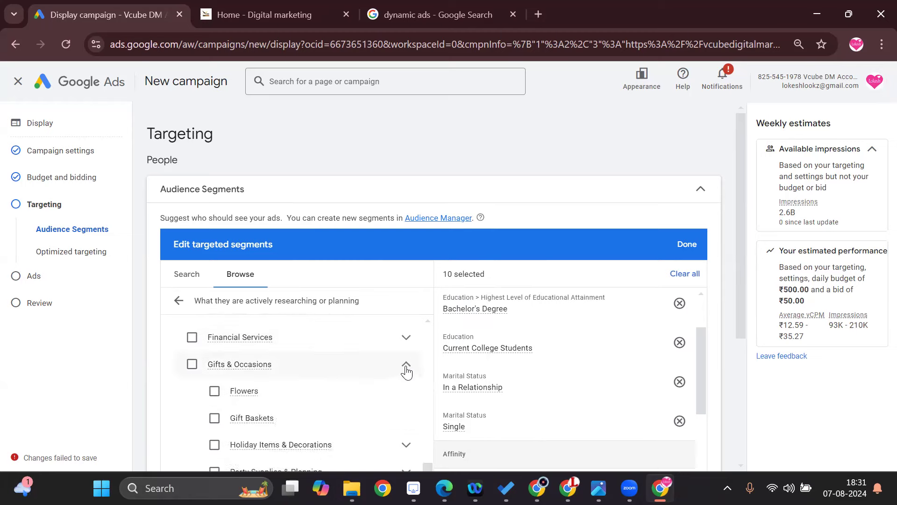
{"action": "scroll", "coordinate": [377, 387], "scroll_direction": "down", "scroll_amount": 1}
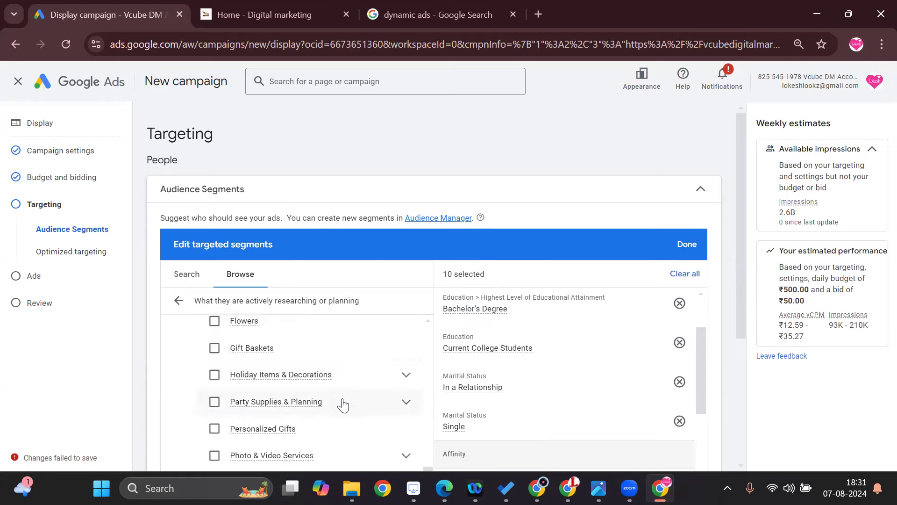
{"action": "scroll", "coordinate": [364, 386], "scroll_direction": "down", "scroll_amount": 1}
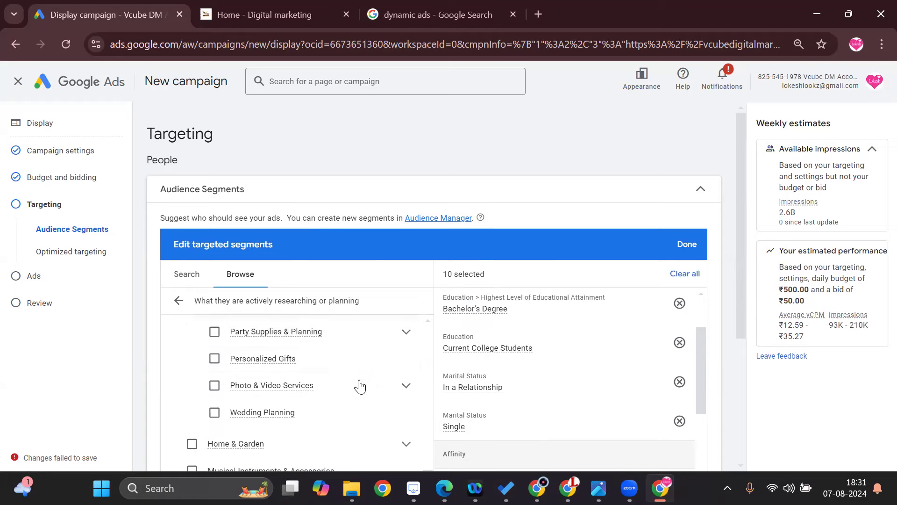
{"action": "left_click", "coordinate": [405, 386]}
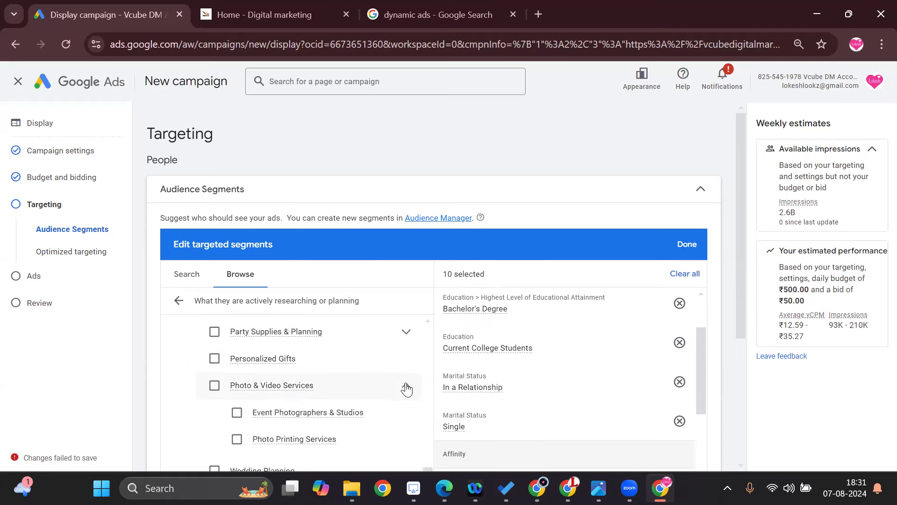
{"action": "scroll", "coordinate": [405, 386], "scroll_direction": "down", "scroll_amount": 1}
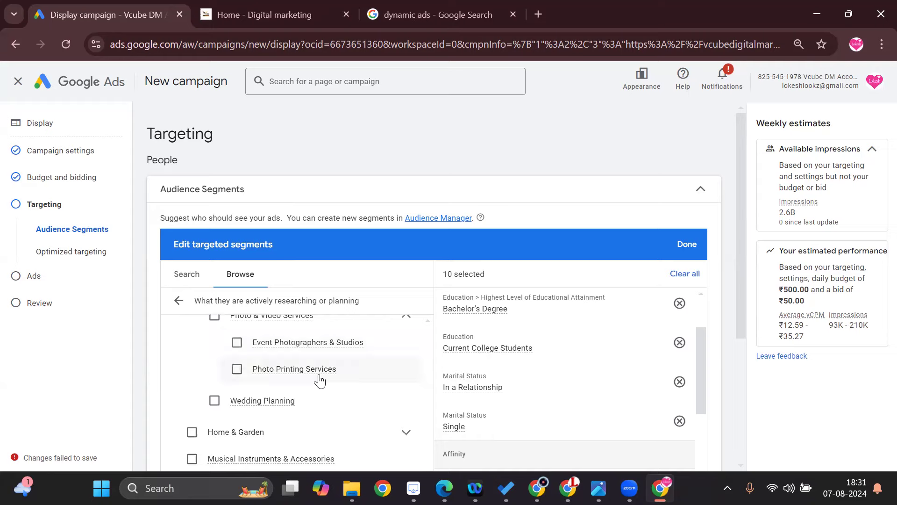
{"action": "scroll", "coordinate": [350, 411], "scroll_direction": "down", "scroll_amount": 2}
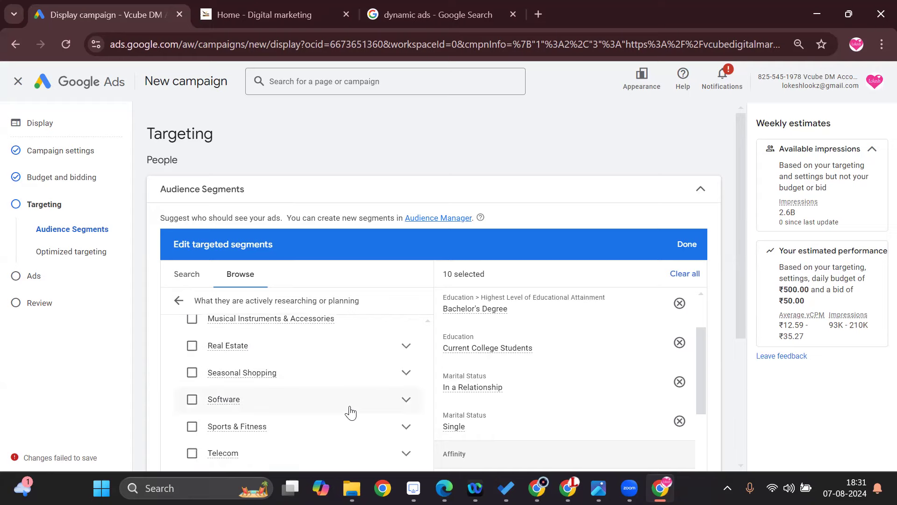
Expand the Real Estate in-market segment and examine its property and relocation options.
{"action": "left_click", "coordinate": [405, 349]}
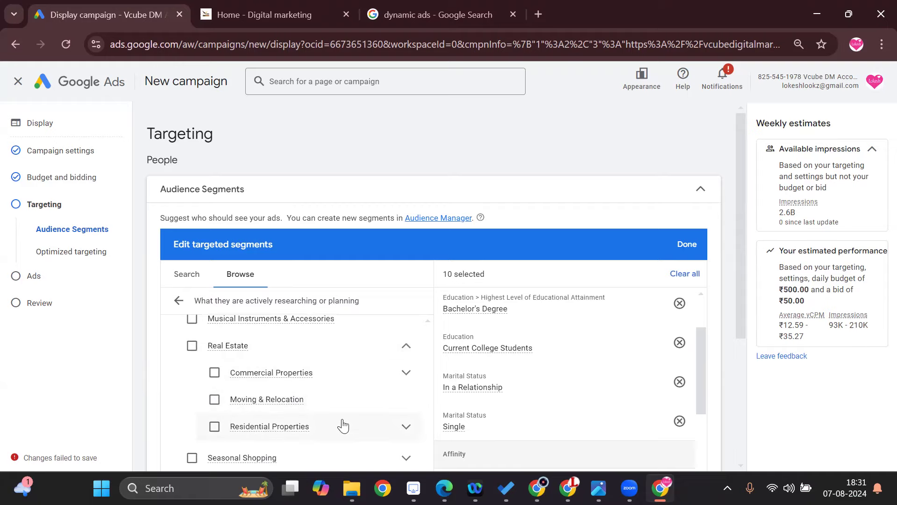
{"action": "scroll", "coordinate": [348, 420], "scroll_direction": "down", "scroll_amount": 1}
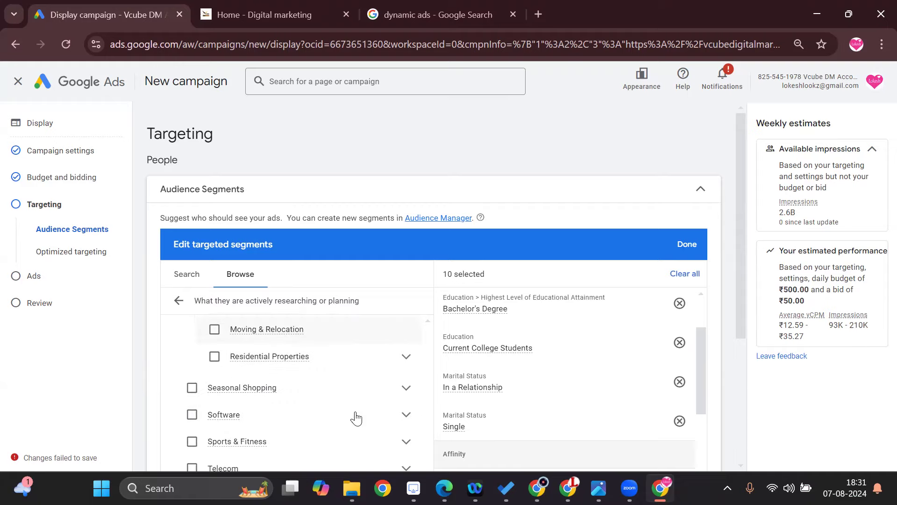
{"action": "scroll", "coordinate": [395, 396], "scroll_direction": "down", "scroll_amount": 2}
Expand Travel and its Trips by Destination subcategory, examine the travel segments, and return to the Employment segments.
{"action": "left_click", "coordinate": [405, 395]}
{"action": "scroll", "coordinate": [400, 394], "scroll_direction": "down", "scroll_amount": 1}
{"action": "scroll", "coordinate": [405, 380], "scroll_direction": "down", "scroll_amount": 1}
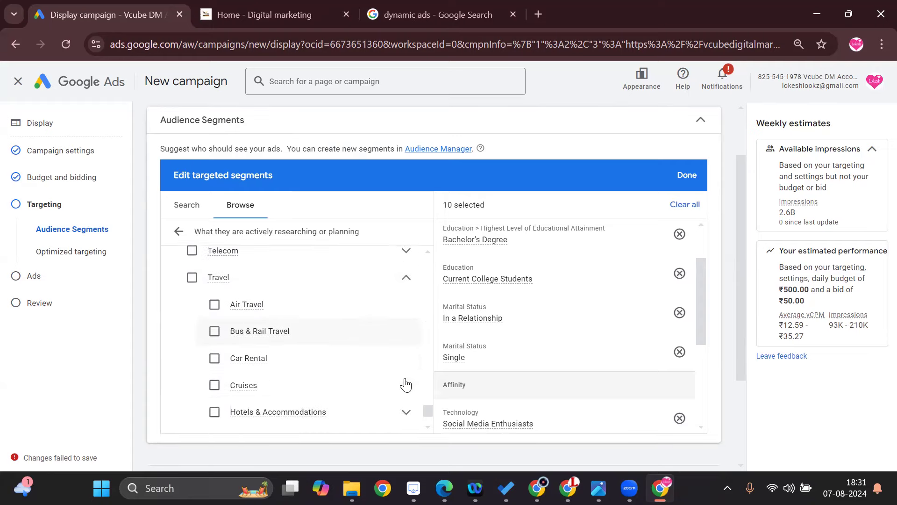
{"action": "scroll", "coordinate": [398, 383], "scroll_direction": "down", "scroll_amount": 1}
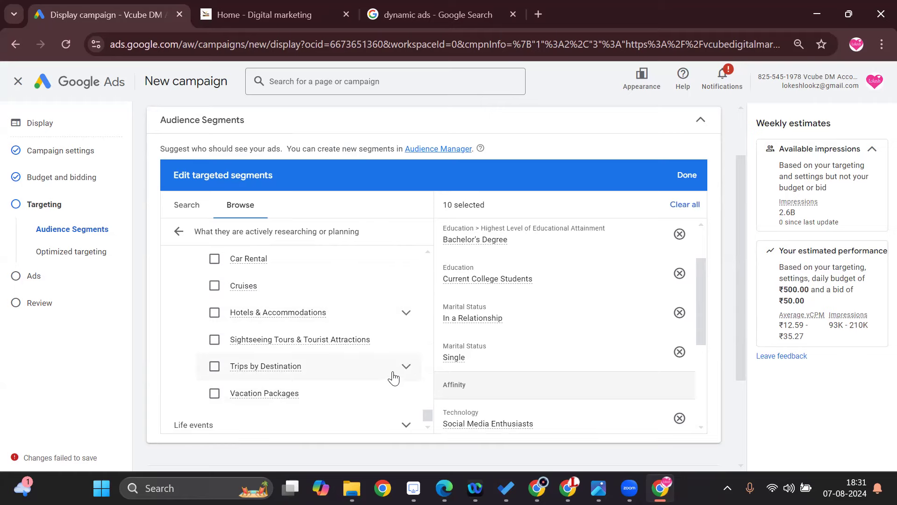
{"action": "left_click", "coordinate": [407, 366]}
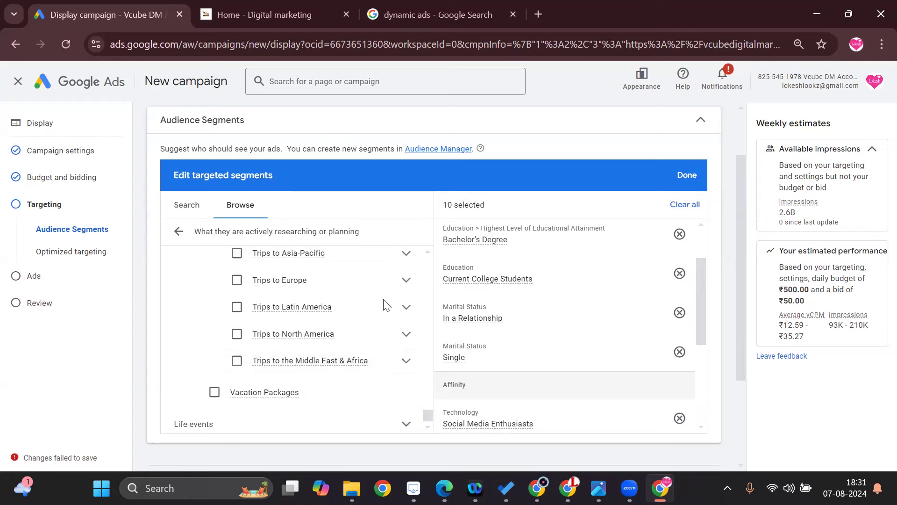
{"action": "scroll", "coordinate": [382, 331], "scroll_direction": "up", "scroll_amount": 5}
{"action": "scroll", "coordinate": [382, 331], "scroll_direction": "up", "scroll_amount": 15}
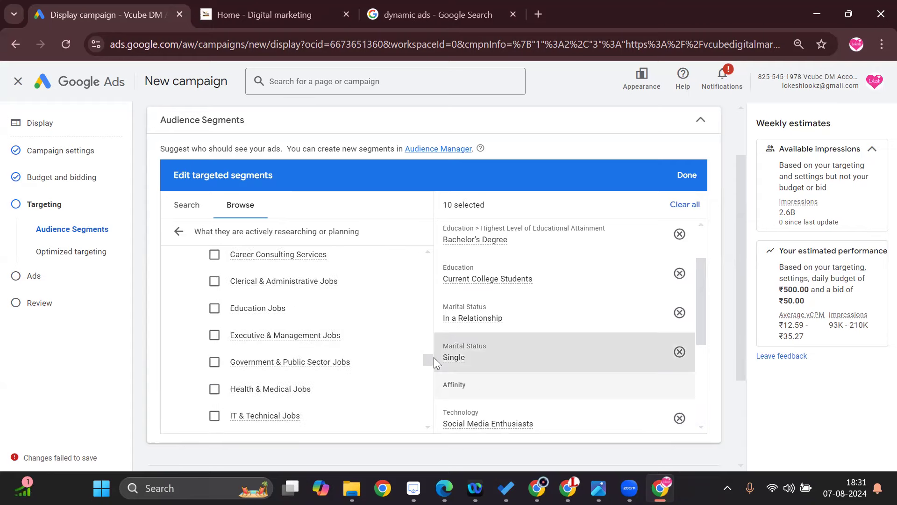
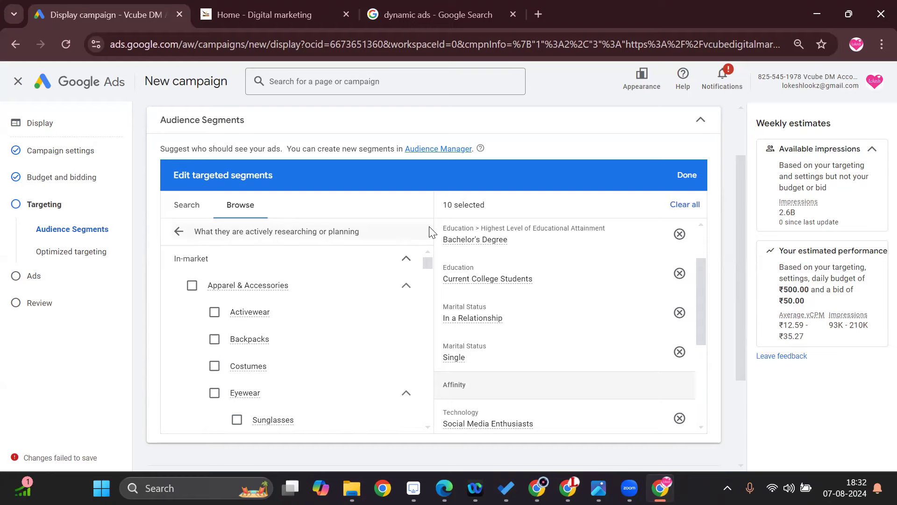
Examine the segments for how people interacted with the business, toggling AdWords optimized list on and off.
{"action": "left_click", "coordinate": [179, 231]}
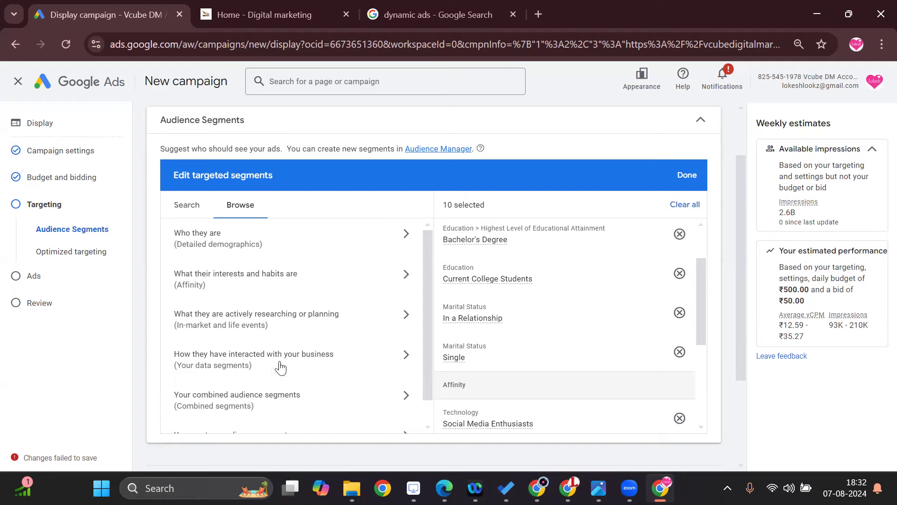
{"action": "left_click", "coordinate": [325, 356]}
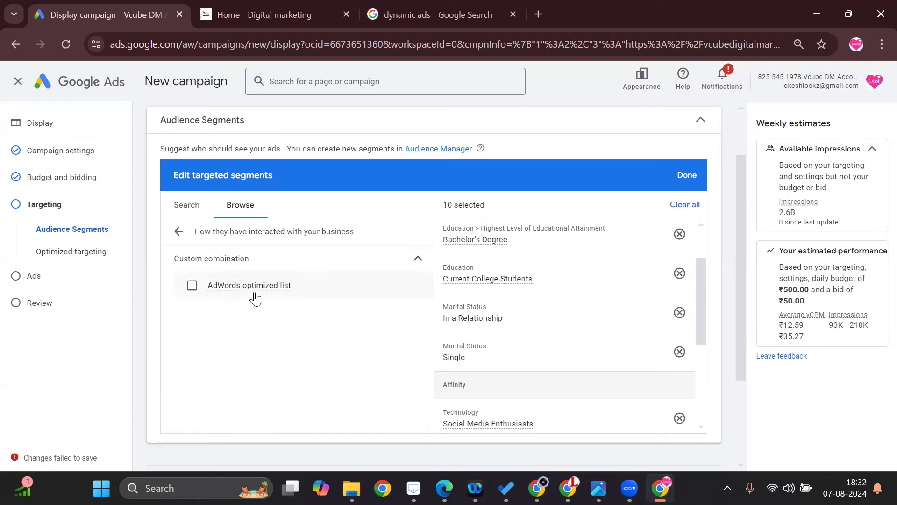
{"action": "left_click", "coordinate": [192, 286]}
{"action": "left_click", "coordinate": [192, 286]}
{"action": "left_click", "coordinate": [178, 232]}
Check the combined and custom audience segment categories, returning to the segment overview after each one.
{"action": "scroll", "coordinate": [283, 352], "scroll_direction": "down", "scroll_amount": 1}
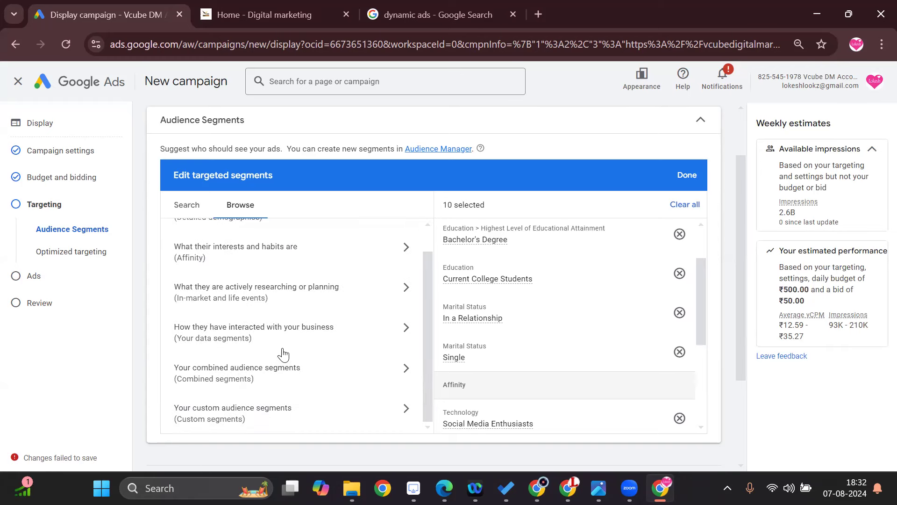
{"action": "left_click", "coordinate": [309, 381]}
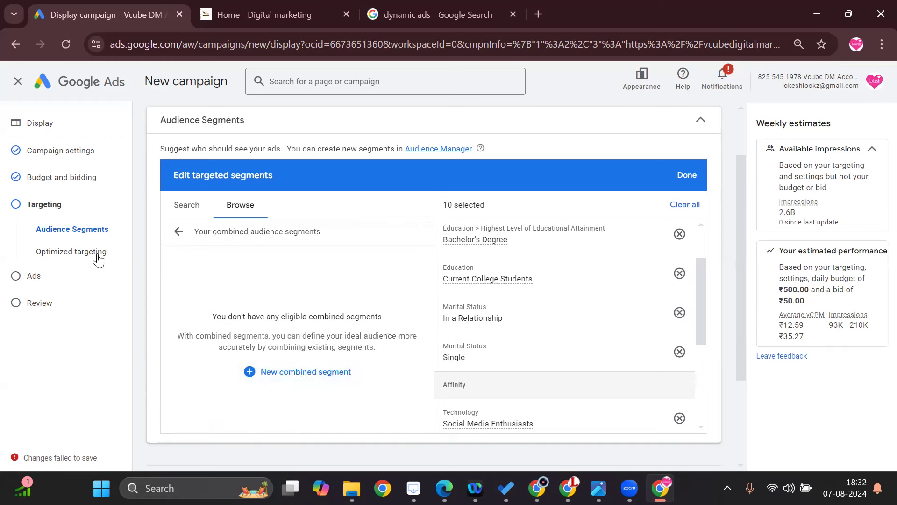
{"action": "left_click", "coordinate": [178, 231]}
{"action": "scroll", "coordinate": [219, 414], "scroll_direction": "down", "scroll_amount": 1}
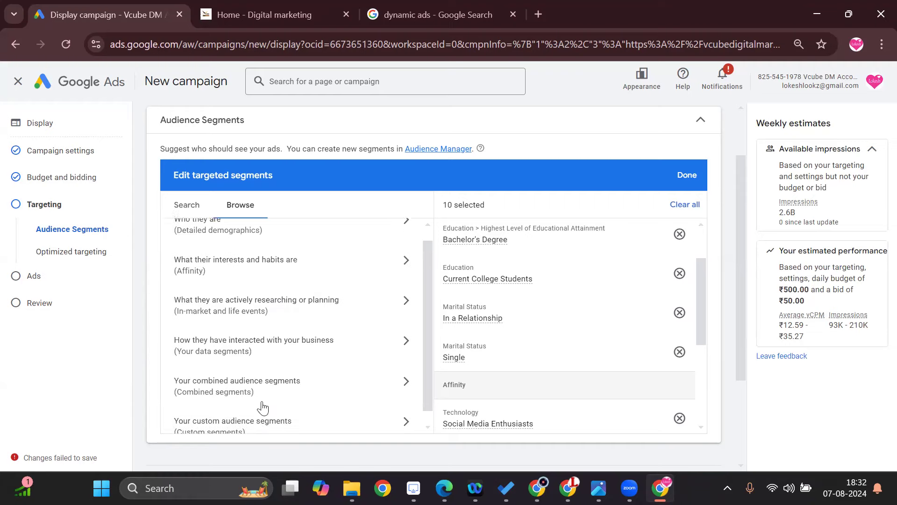
{"action": "left_click", "coordinate": [281, 414]}
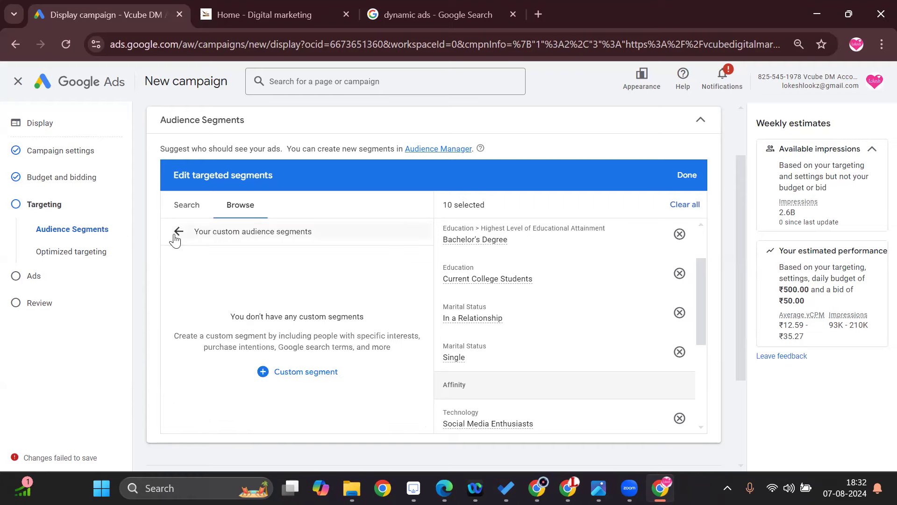
{"action": "left_click", "coordinate": [178, 231]}
Add Demographics targeting and limit the targeted age groups to 18 - 24 and 25 - 34.
{"action": "scroll", "coordinate": [641, 348], "scroll_direction": "up", "scroll_amount": 4}
{"action": "scroll", "coordinate": [640, 348], "scroll_direction": "down", "scroll_amount": 6}
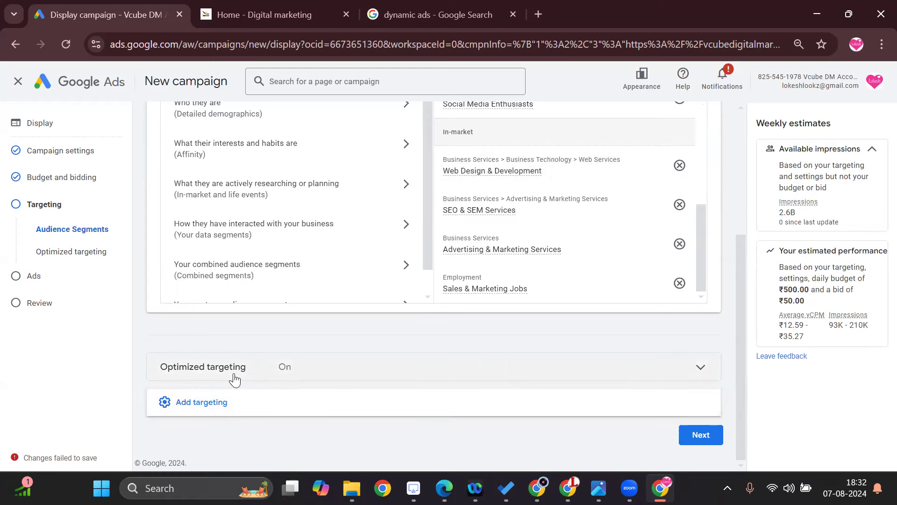
{"action": "left_click", "coordinate": [165, 403]}
{"action": "scroll", "coordinate": [326, 388], "scroll_direction": "down", "scroll_amount": 3}
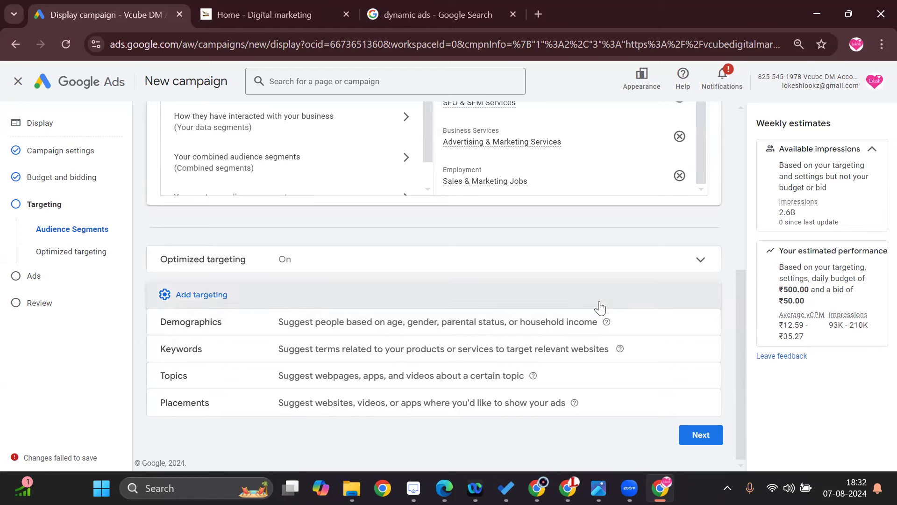
{"action": "left_click", "coordinate": [700, 322]}
{"action": "scroll", "coordinate": [402, 377], "scroll_direction": "down", "scroll_amount": 1}
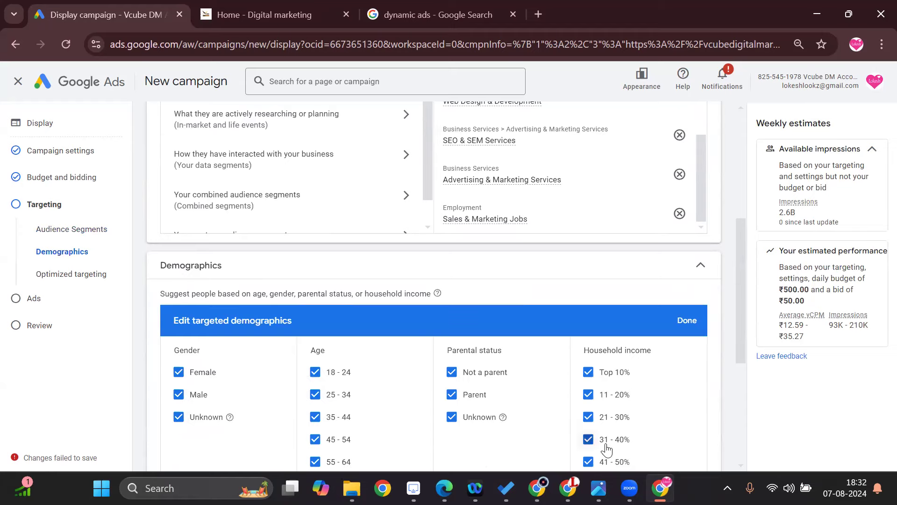
{"action": "scroll", "coordinate": [602, 446], "scroll_direction": "down", "scroll_amount": 3}
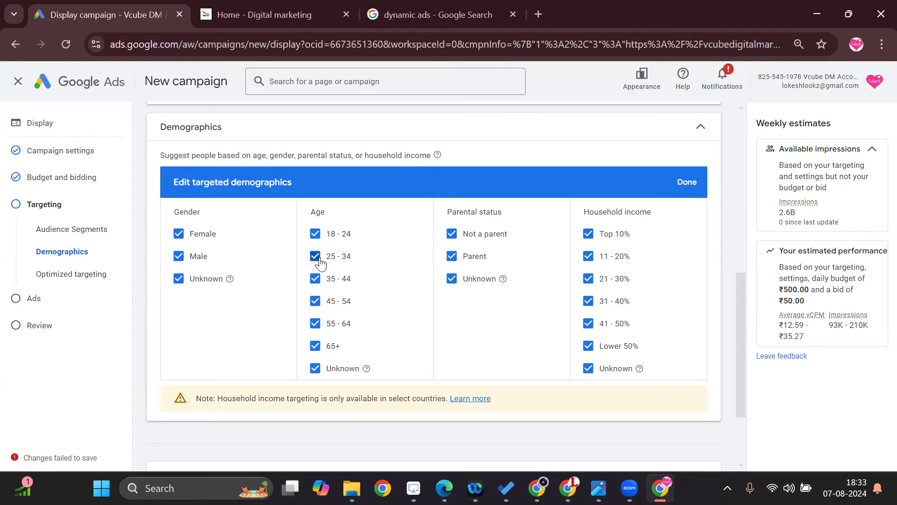
{"action": "left_click", "coordinate": [315, 278]}
{"action": "left_click", "coordinate": [315, 301]}
{"action": "left_click", "coordinate": [315, 323]}
{"action": "left_click", "coordinate": [315, 346]}
{"action": "left_click", "coordinate": [315, 368]}
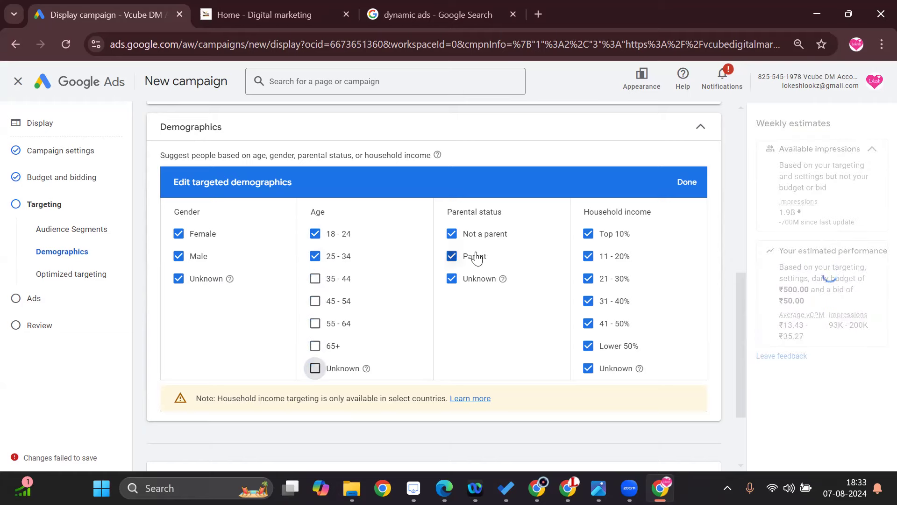
Limit parental status to Not a parent and exclude the Lower 50% and Unknown household incomes.
{"action": "left_click", "coordinate": [452, 279]}
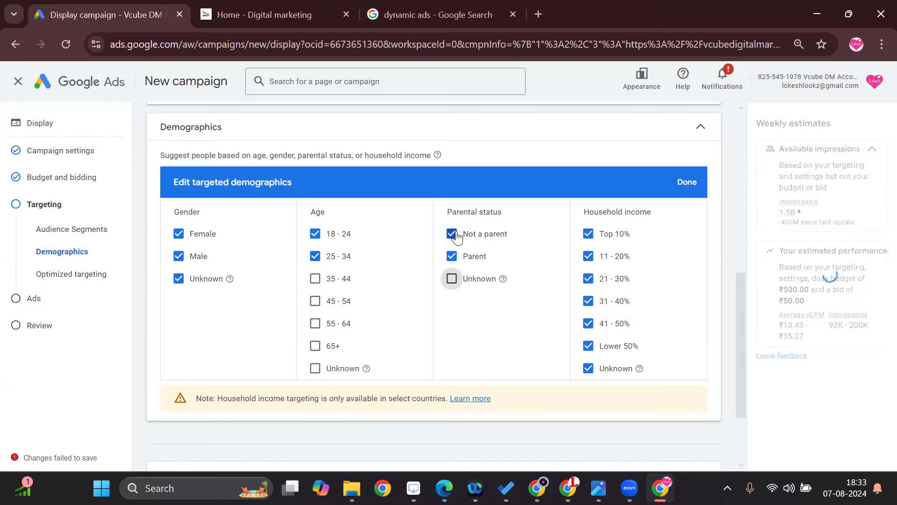
{"action": "left_click", "coordinate": [453, 257]}
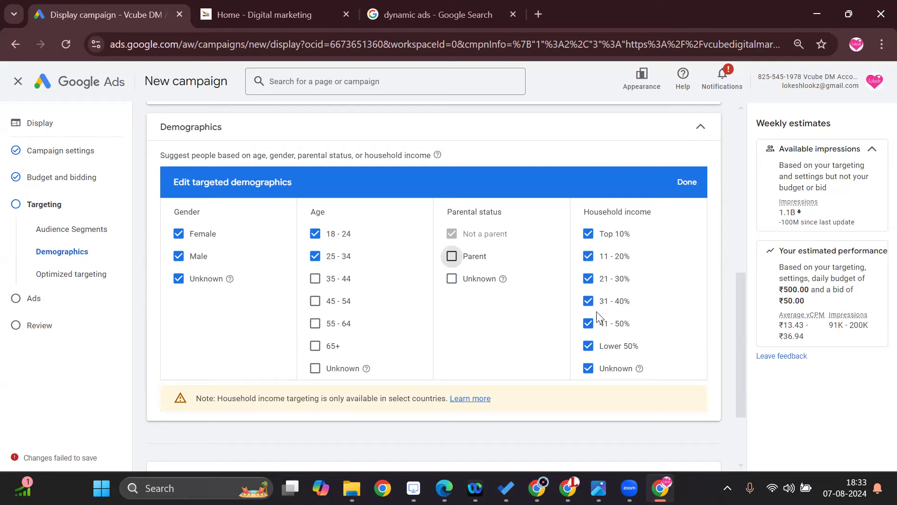
{"action": "left_click", "coordinate": [589, 346]}
{"action": "left_click", "coordinate": [588, 368]}
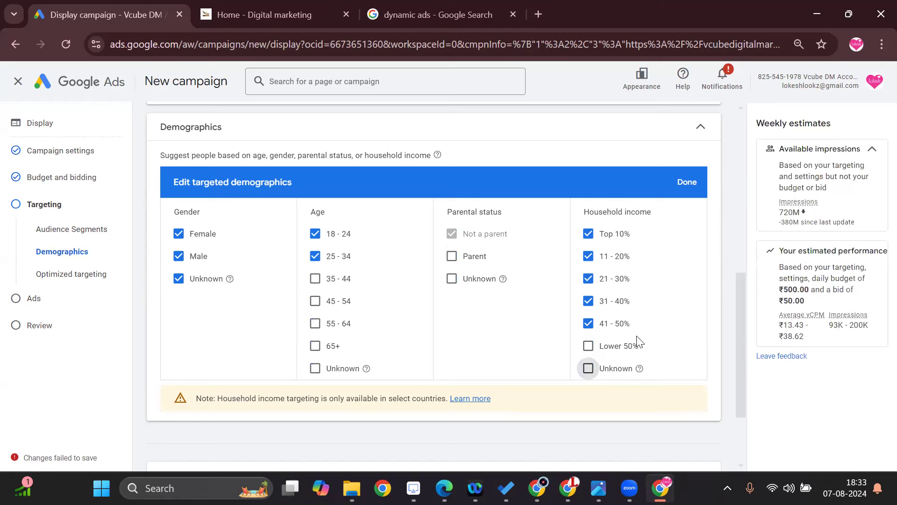
Add Keywords targeting and include the suggested keyword "online marketing business".
{"action": "scroll", "coordinate": [577, 400], "scroll_direction": "down", "scroll_amount": 2}
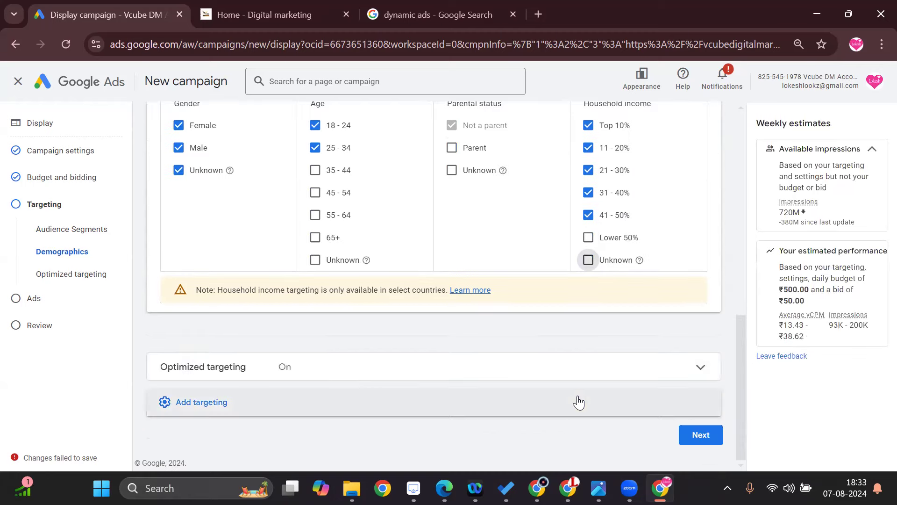
{"action": "left_click", "coordinate": [312, 410]}
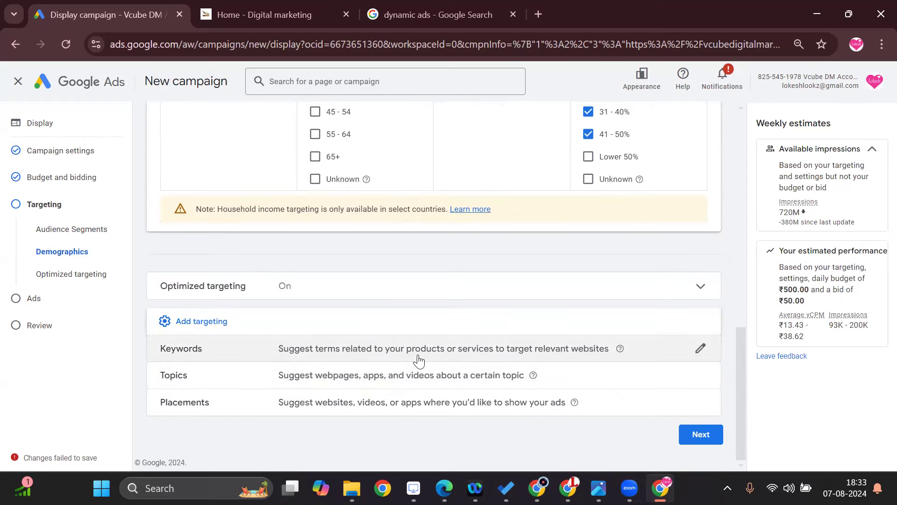
{"action": "left_click", "coordinate": [654, 349]}
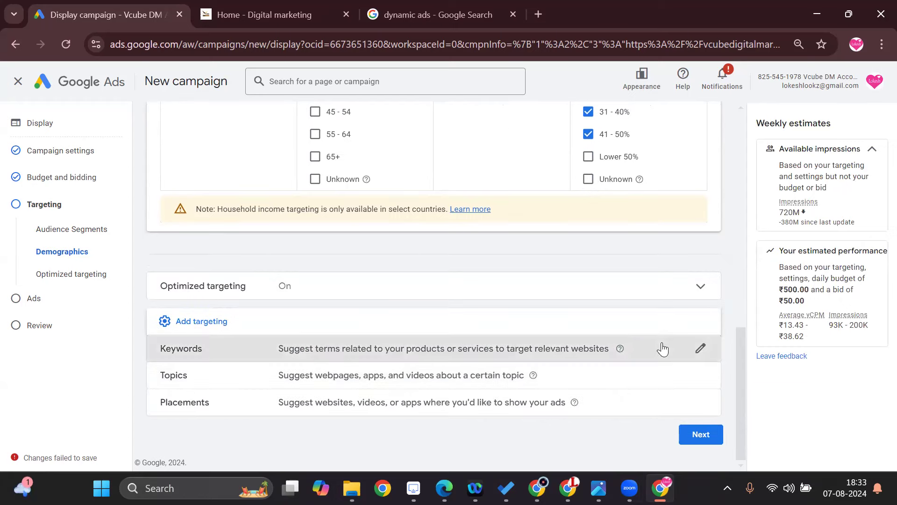
{"action": "left_click", "coordinate": [258, 363]}
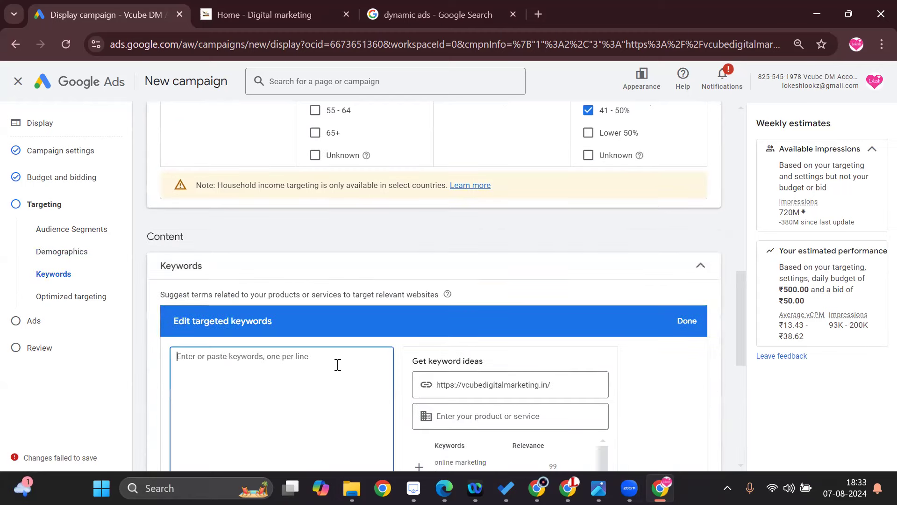
{"action": "scroll", "coordinate": [337, 363], "scroll_direction": "down", "scroll_amount": 3}
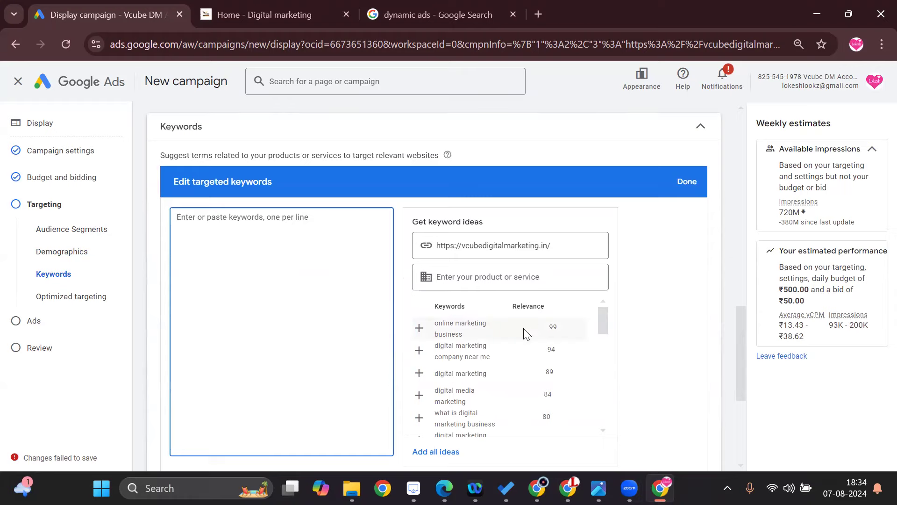
{"action": "left_click", "coordinate": [483, 327]}
Examine the remaining keyword ideas, their relevance scores and the Keyword setting options.
{"action": "scroll", "coordinate": [541, 322], "scroll_direction": "down", "scroll_amount": 4}
{"action": "scroll", "coordinate": [470, 402], "scroll_direction": "down", "scroll_amount": 5}
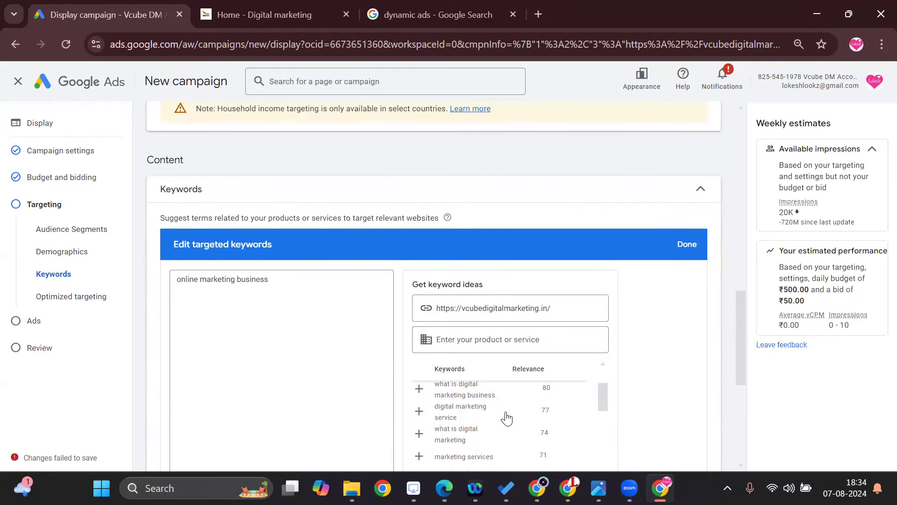
{"action": "scroll", "coordinate": [448, 426], "scroll_direction": "down", "scroll_amount": 1}
{"action": "scroll", "coordinate": [498, 438], "scroll_direction": "up", "scroll_amount": 1}
{"action": "scroll", "coordinate": [470, 408], "scroll_direction": "up", "scroll_amount": 5}
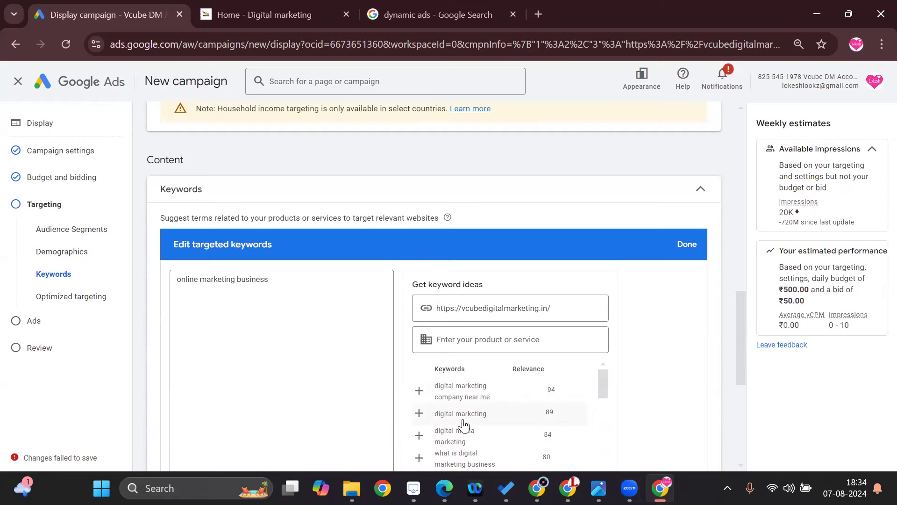
{"action": "scroll", "coordinate": [495, 421], "scroll_direction": "up", "scroll_amount": 2}
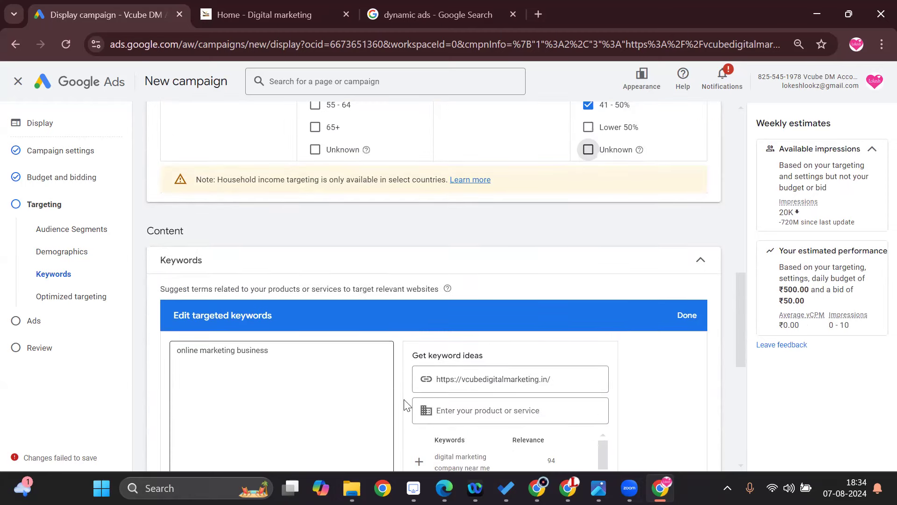
{"action": "scroll", "coordinate": [405, 400], "scroll_direction": "down", "scroll_amount": 3}
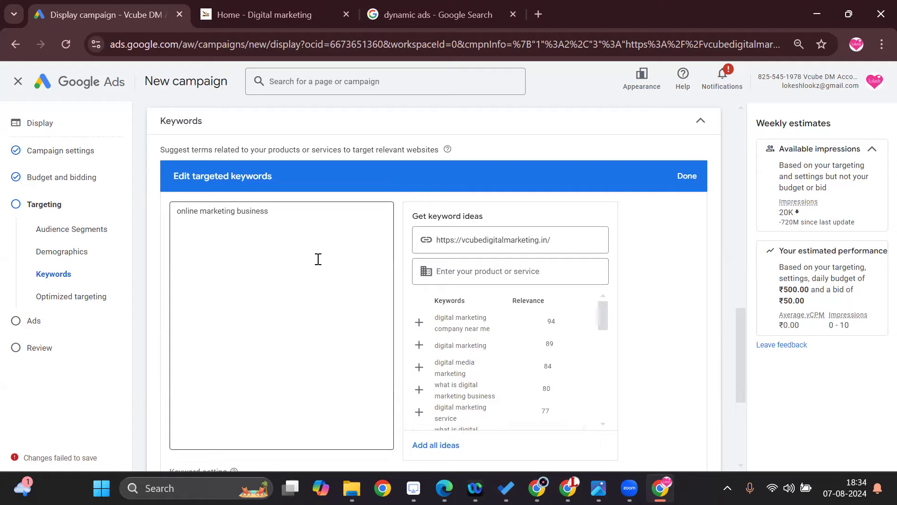
{"action": "scroll", "coordinate": [361, 325], "scroll_direction": "down", "scroll_amount": 3}
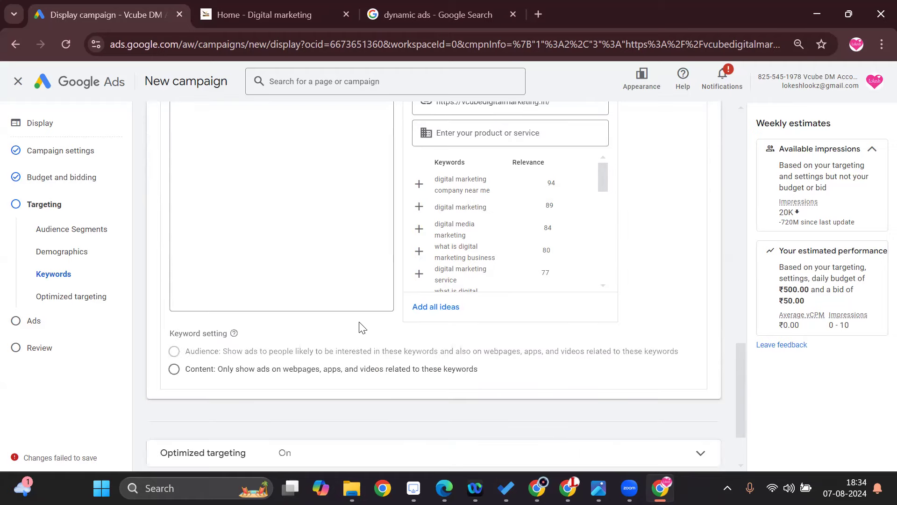
Add Topics as a further targeting type for the ads and open its topic selection.
{"action": "scroll", "coordinate": [360, 325], "scroll_direction": "down", "scroll_amount": 2}
{"action": "scroll", "coordinate": [359, 322], "scroll_direction": "down", "scroll_amount": 1}
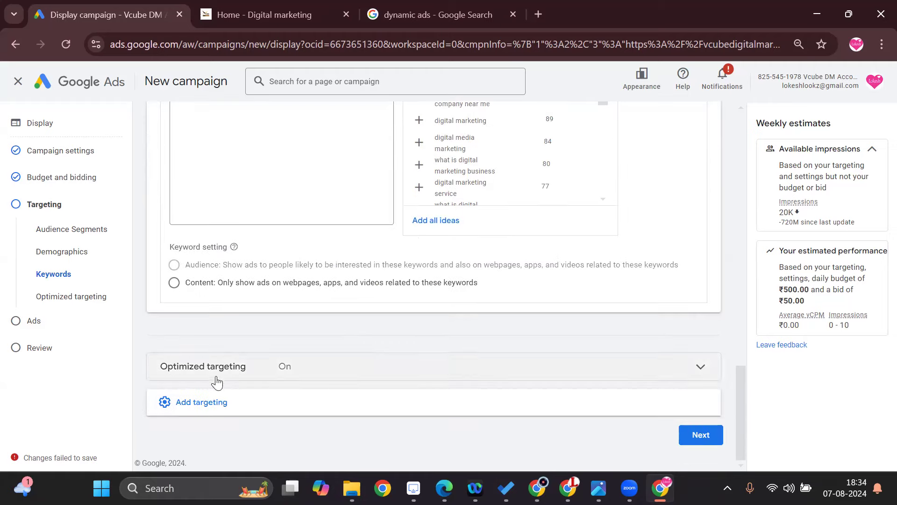
{"action": "left_click", "coordinate": [204, 403]}
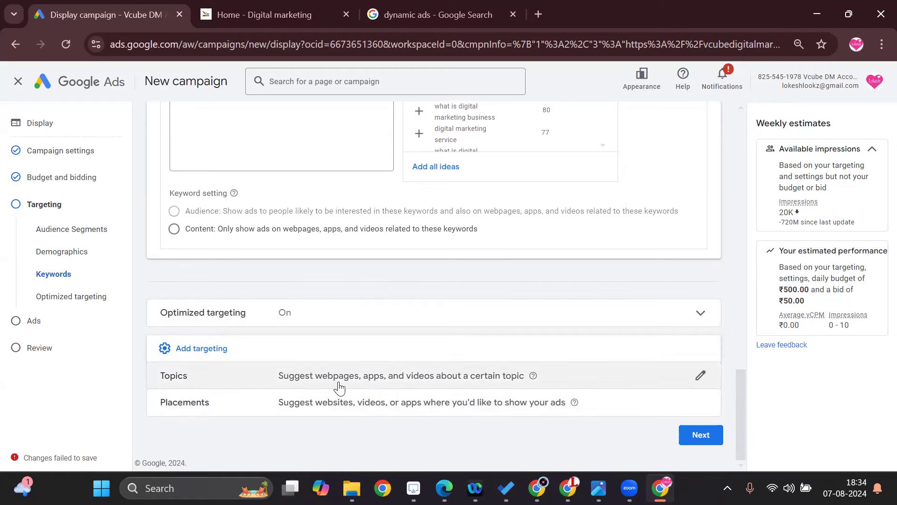
{"action": "left_click", "coordinate": [701, 376]}
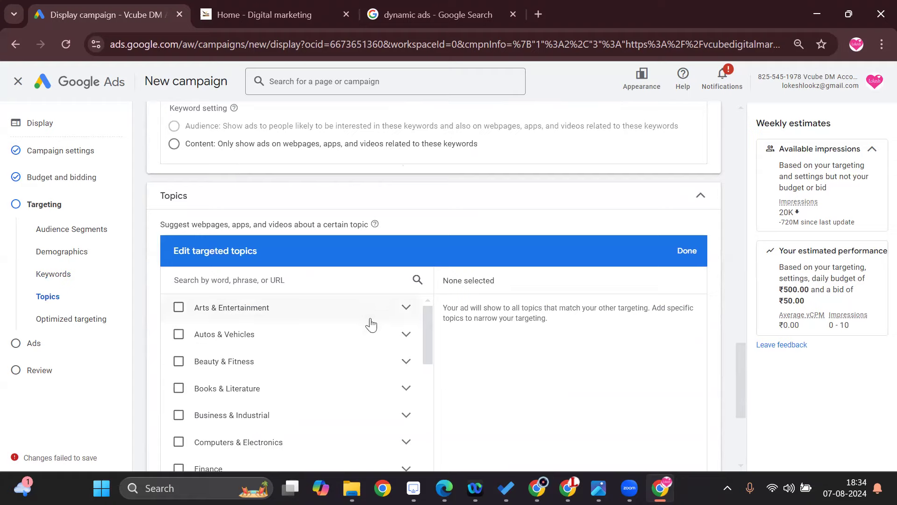
Browse the topic categories and select Jobs & Education as a targeted topic.
{"action": "scroll", "coordinate": [353, 370], "scroll_direction": "down", "scroll_amount": 1}
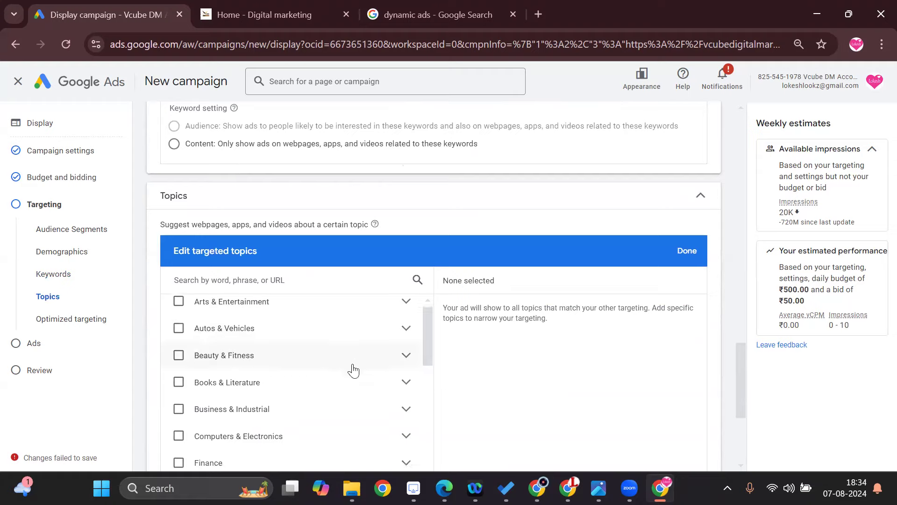
{"action": "scroll", "coordinate": [354, 370], "scroll_direction": "down", "scroll_amount": 2}
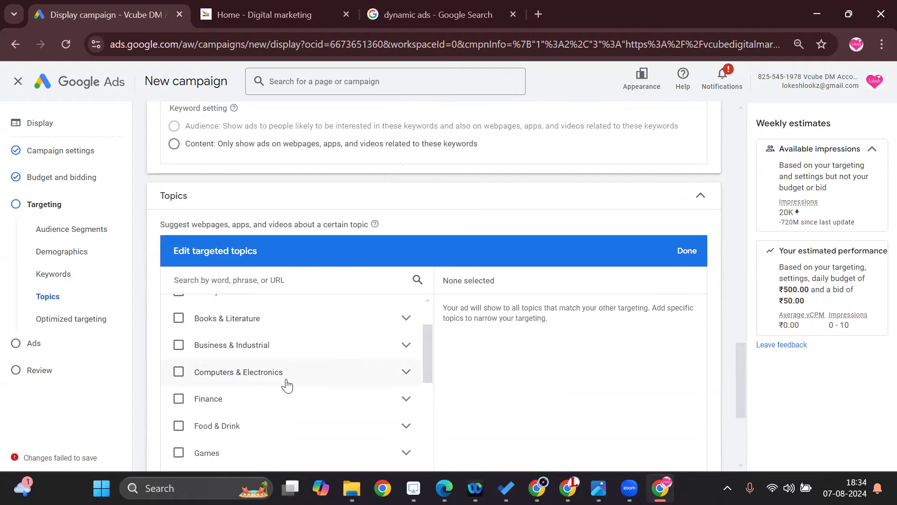
{"action": "scroll", "coordinate": [287, 386], "scroll_direction": "down", "scroll_amount": 2}
{"action": "scroll", "coordinate": [287, 386], "scroll_direction": "up", "scroll_amount": 4}
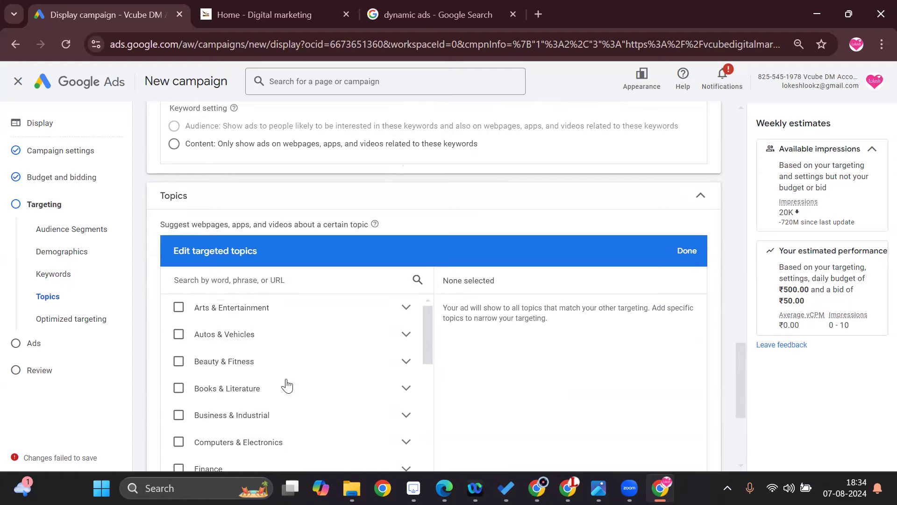
{"action": "scroll", "coordinate": [287, 385], "scroll_direction": "down", "scroll_amount": 2}
{"action": "scroll", "coordinate": [287, 385], "scroll_direction": "up", "scroll_amount": 2}
{"action": "scroll", "coordinate": [234, 378], "scroll_direction": "down", "scroll_amount": 3}
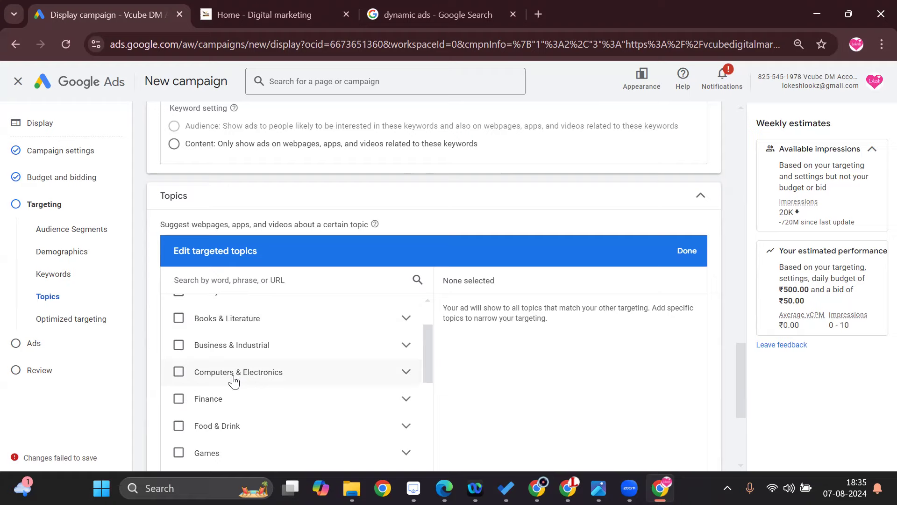
{"action": "scroll", "coordinate": [234, 381], "scroll_direction": "down", "scroll_amount": 5}
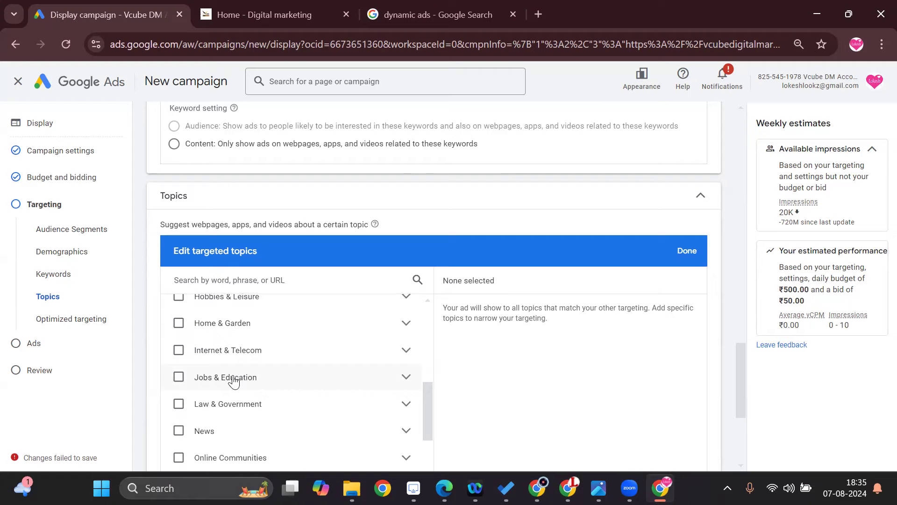
{"action": "left_click", "coordinate": [179, 377]}
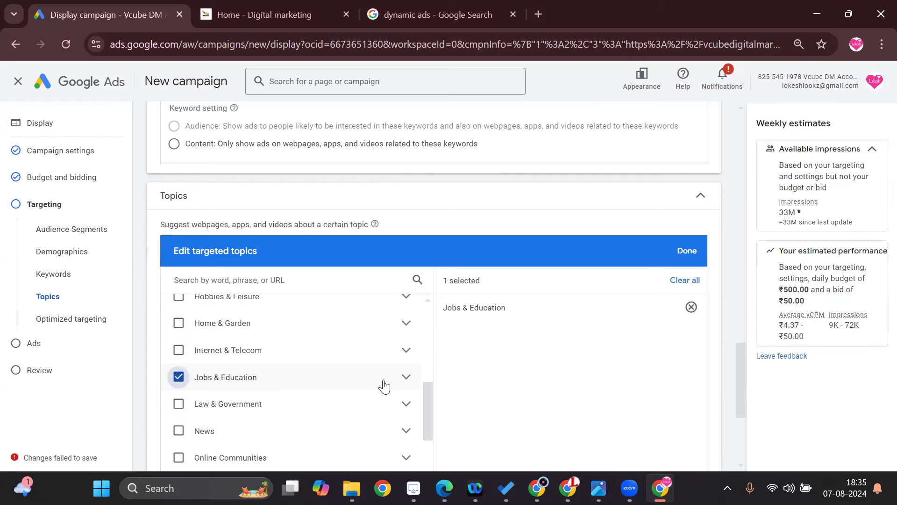
Expand Jobs & Education and its Education subtopic, and add Training & Certification to the targeted topics.
{"action": "scroll", "coordinate": [385, 386], "scroll_direction": "down", "scroll_amount": 2}
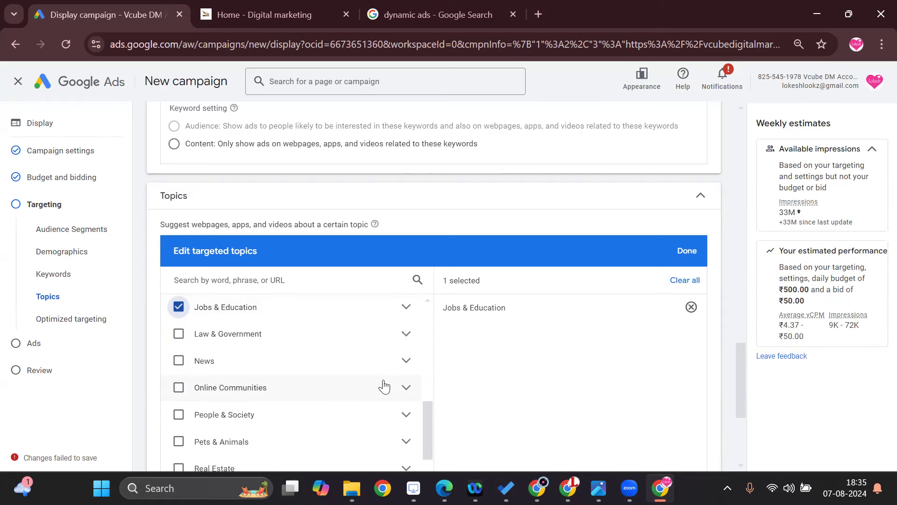
{"action": "scroll", "coordinate": [384, 386], "scroll_direction": "down", "scroll_amount": 3}
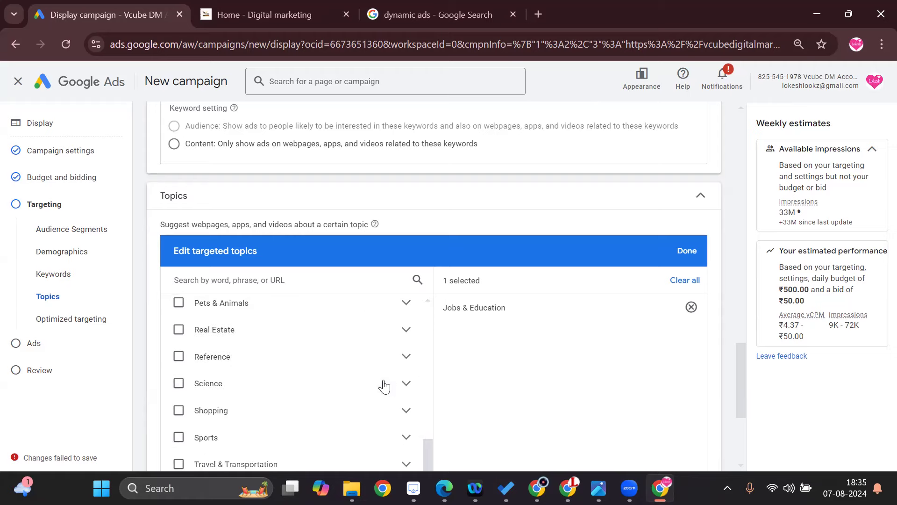
{"action": "scroll", "coordinate": [384, 386], "scroll_direction": "down", "scroll_amount": 3}
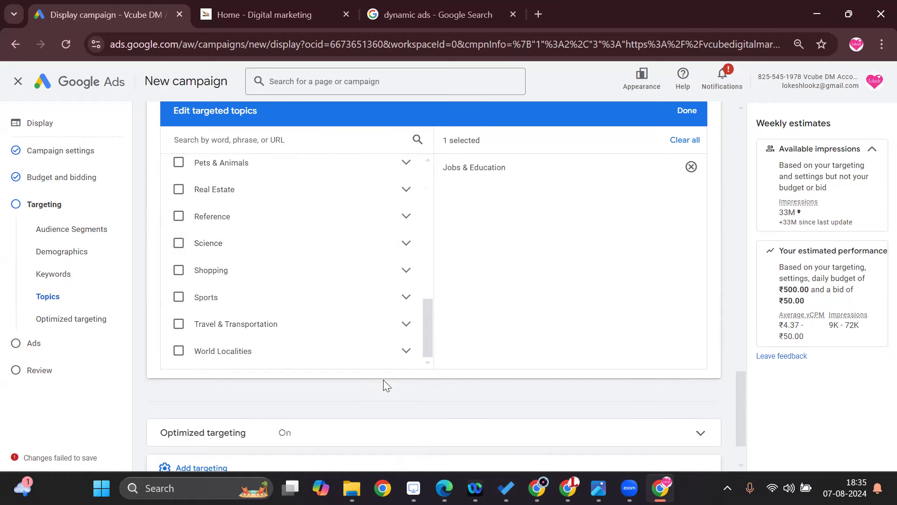
{"action": "scroll", "coordinate": [383, 379], "scroll_direction": "up", "scroll_amount": 2}
{"action": "scroll", "coordinate": [382, 385], "scroll_direction": "up", "scroll_amount": 3}
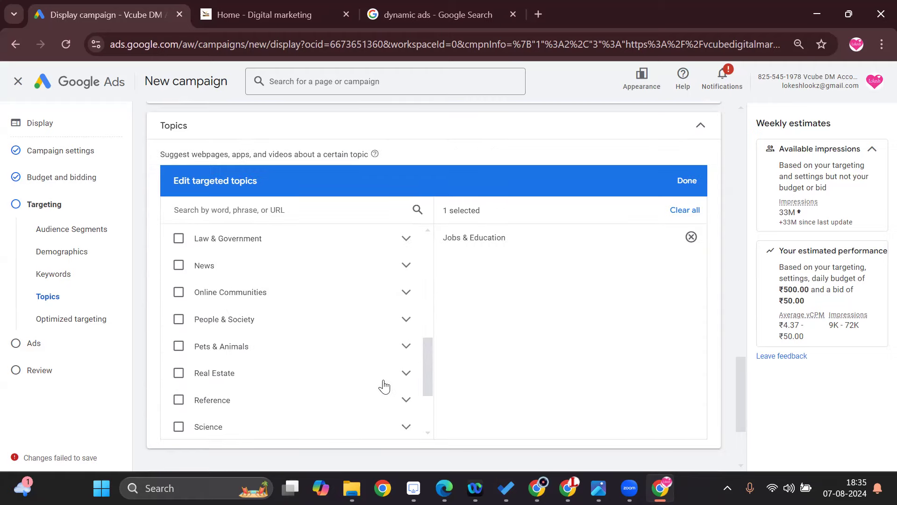
{"action": "left_click", "coordinate": [406, 239]}
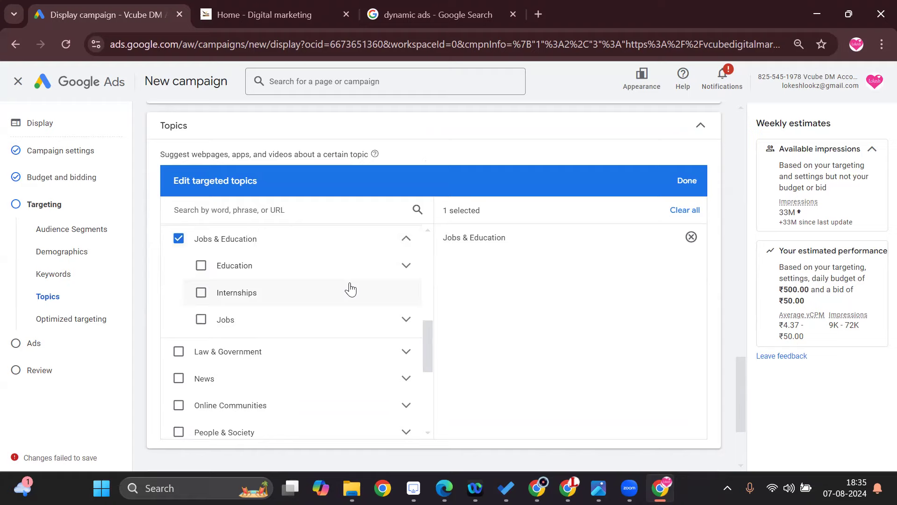
{"action": "left_click", "coordinate": [406, 266]}
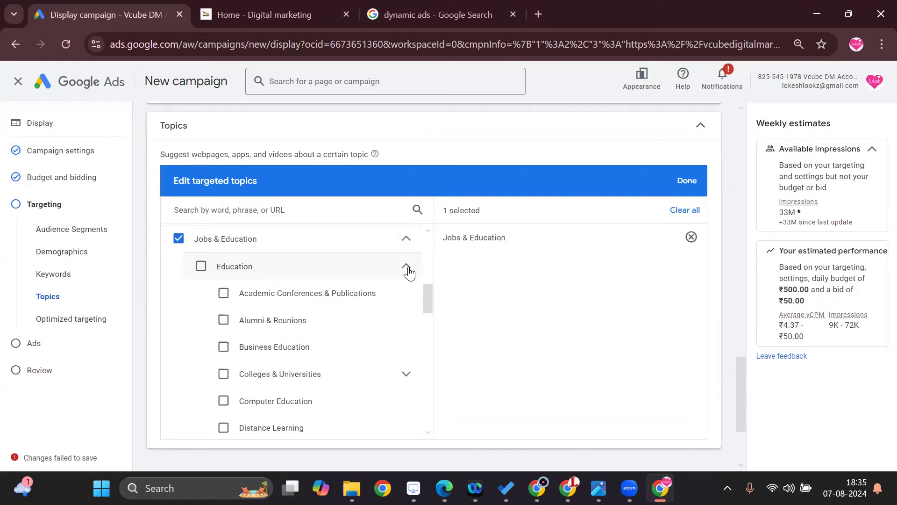
{"action": "scroll", "coordinate": [380, 346], "scroll_direction": "down", "scroll_amount": 3}
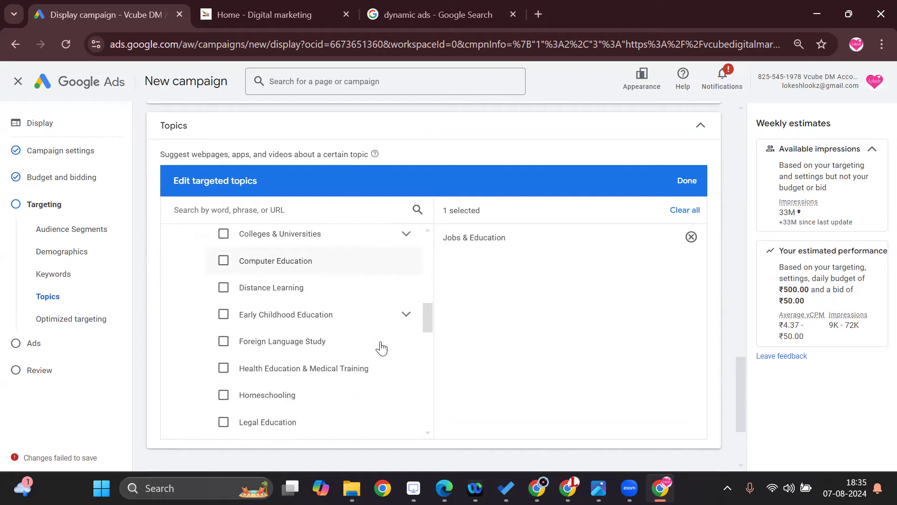
{"action": "scroll", "coordinate": [381, 346], "scroll_direction": "down", "scroll_amount": 2}
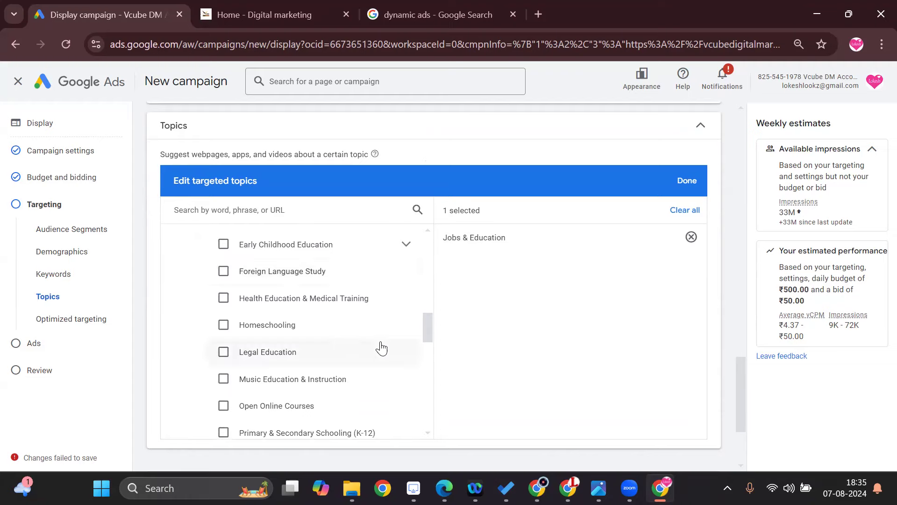
{"action": "scroll", "coordinate": [381, 347], "scroll_direction": "down", "scroll_amount": 3}
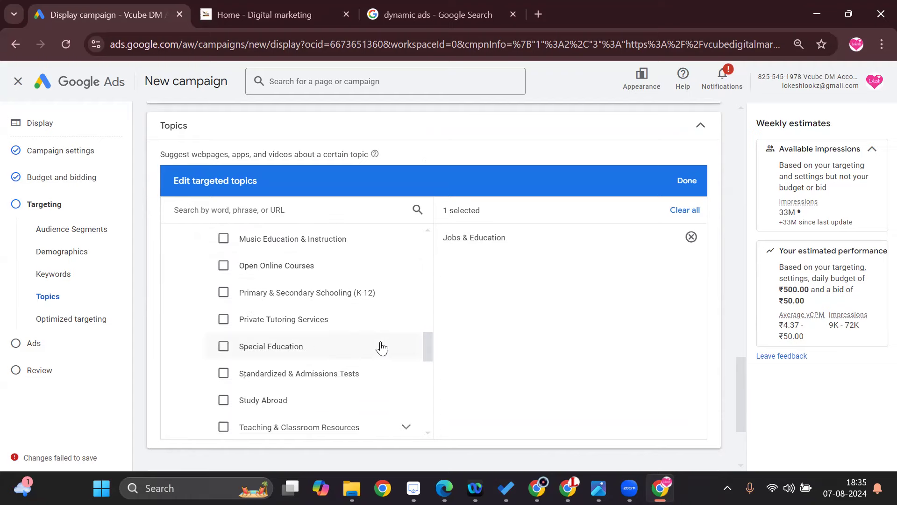
{"action": "scroll", "coordinate": [380, 346], "scroll_direction": "down", "scroll_amount": 2}
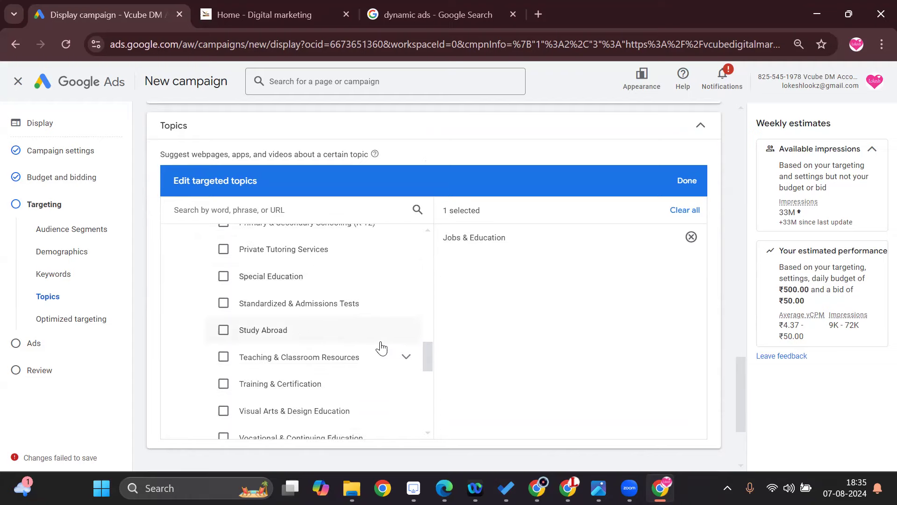
{"action": "left_click", "coordinate": [226, 386]}
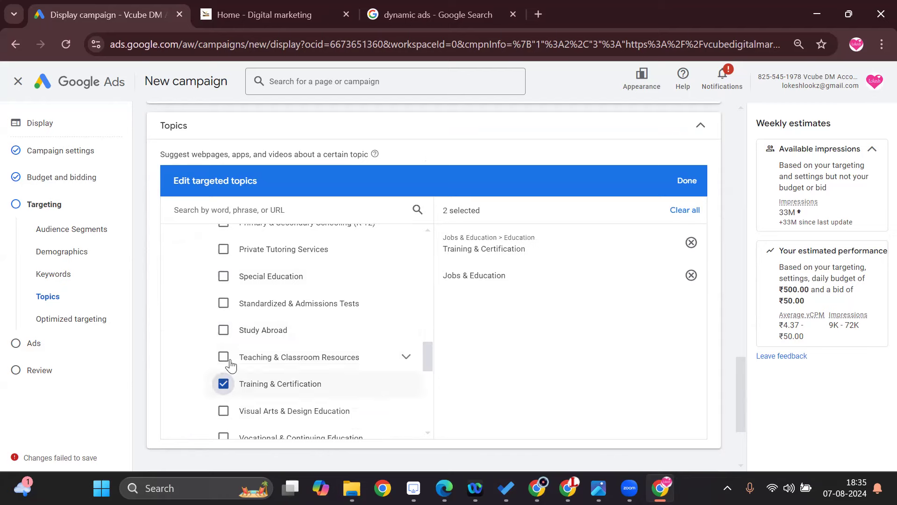
Add Teaching & Classroom Resources under Education to the targeted topics and finish the topic selection.
{"action": "left_click", "coordinate": [223, 356]}
{"action": "left_click", "coordinate": [376, 356]}
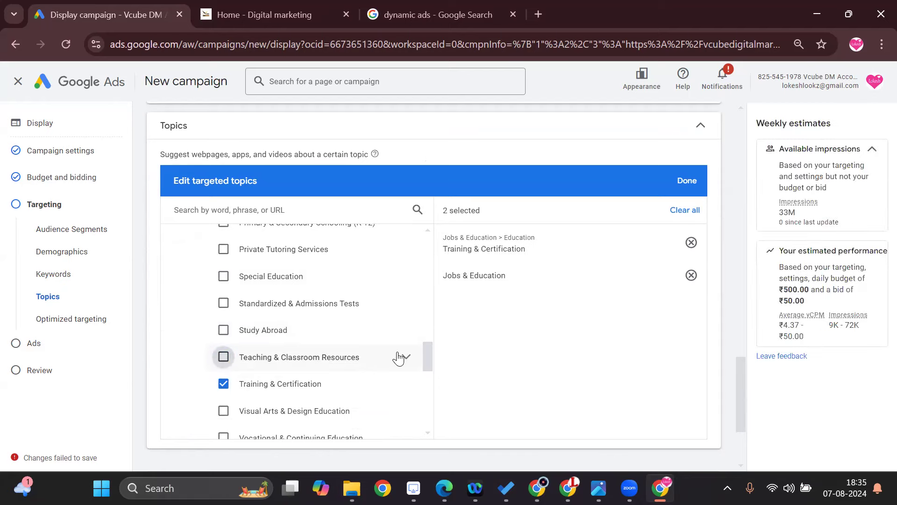
{"action": "left_click", "coordinate": [404, 359]}
{"action": "scroll", "coordinate": [405, 359], "scroll_direction": "down", "scroll_amount": 2}
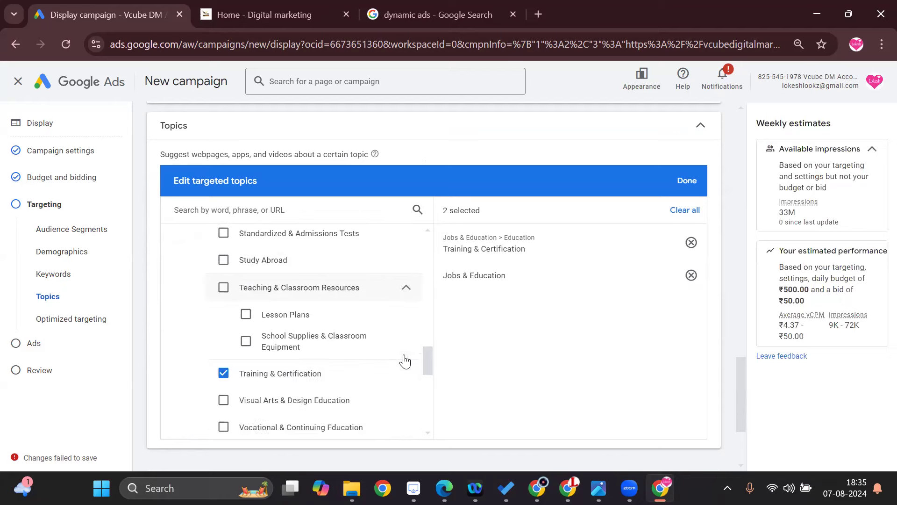
{"action": "left_click", "coordinate": [224, 287]}
{"action": "scroll", "coordinate": [335, 355], "scroll_direction": "down", "scroll_amount": 2}
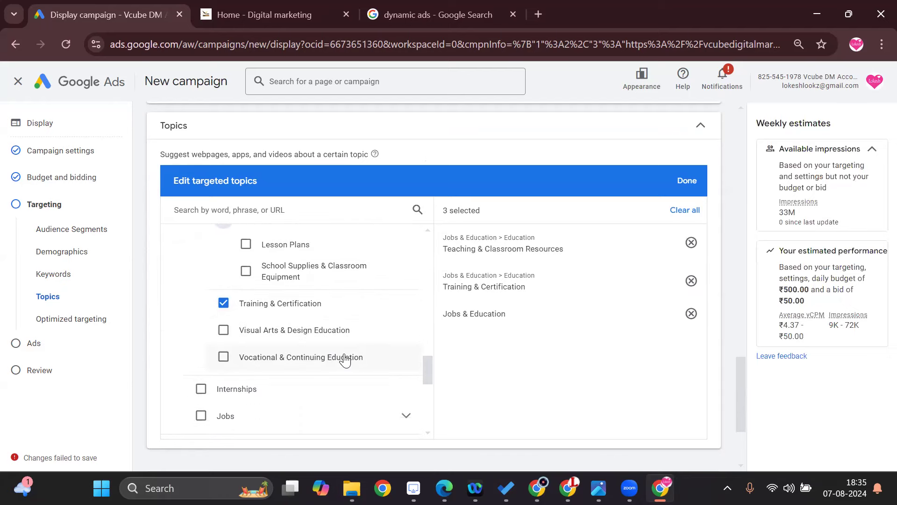
{"action": "scroll", "coordinate": [345, 369], "scroll_direction": "down", "scroll_amount": 9}
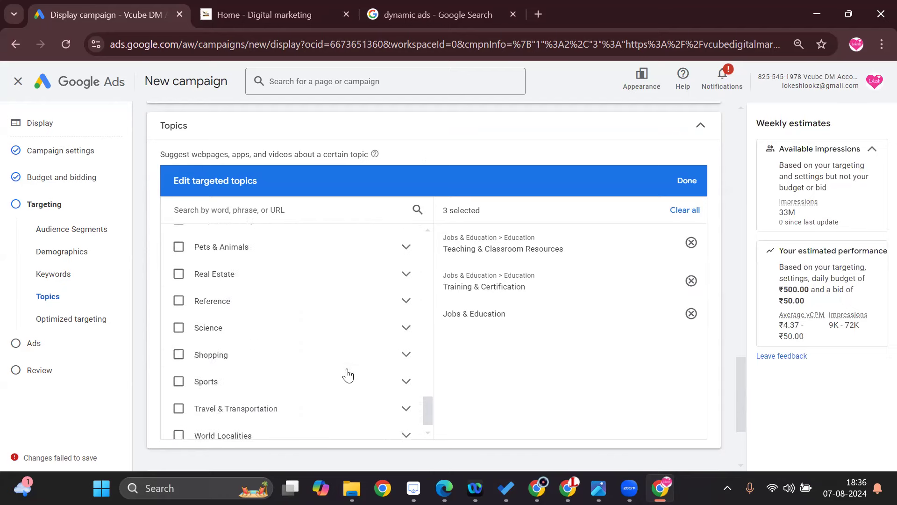
{"action": "scroll", "coordinate": [364, 383], "scroll_direction": "up", "scroll_amount": 20}
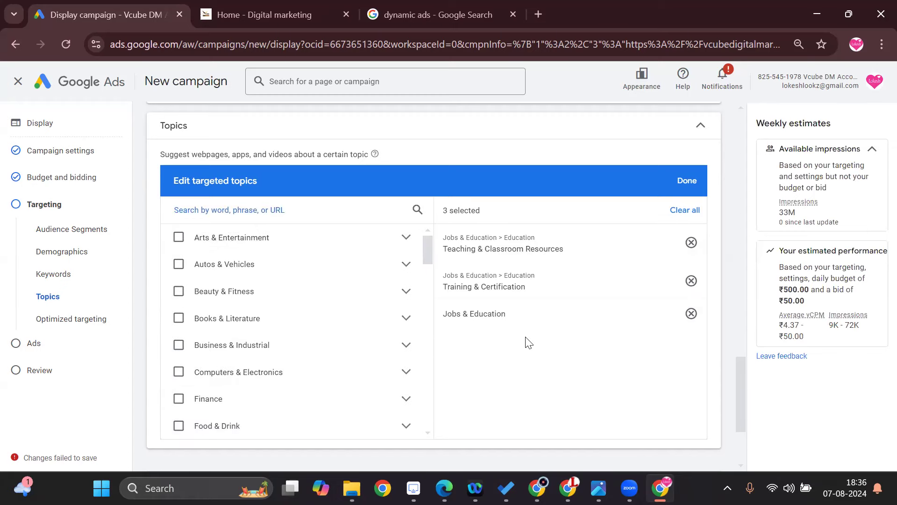
{"action": "left_click", "coordinate": [678, 173]}
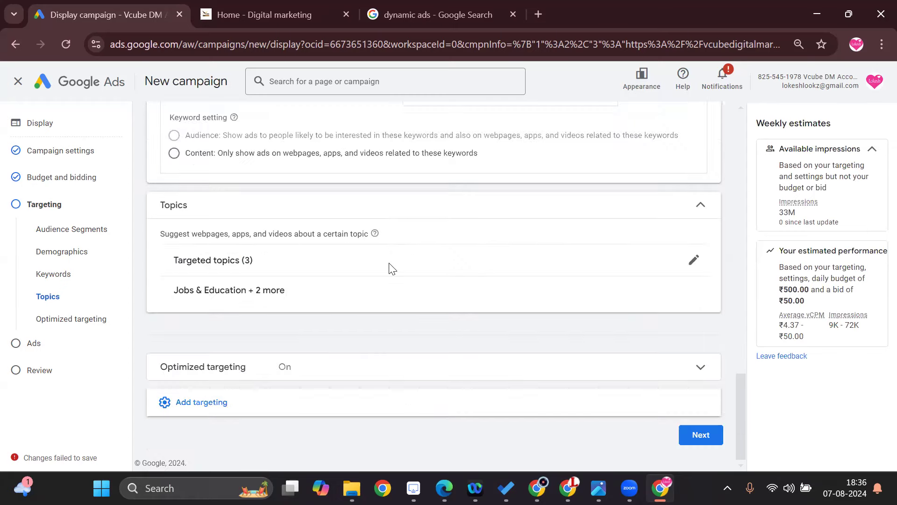
Add Placements as a further targeting type and open its Websites category.
{"action": "left_click", "coordinate": [206, 402]}
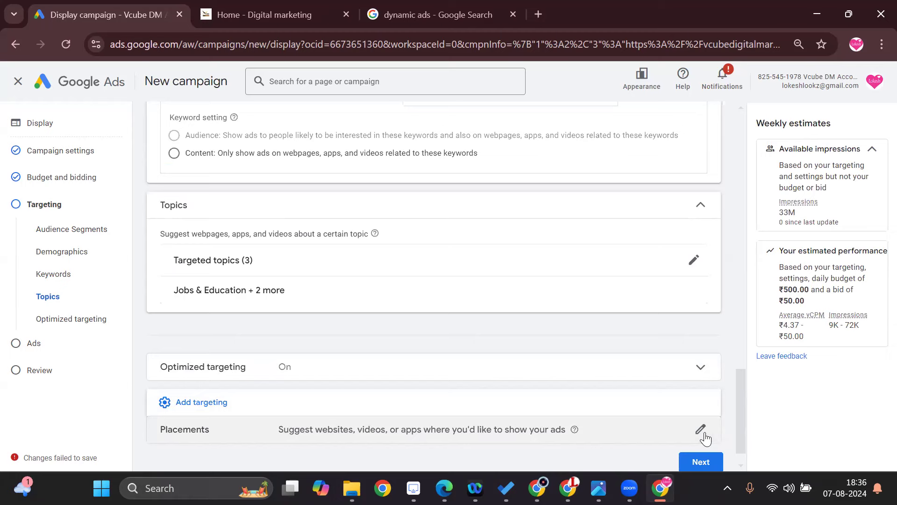
{"action": "left_click", "coordinate": [648, 426]}
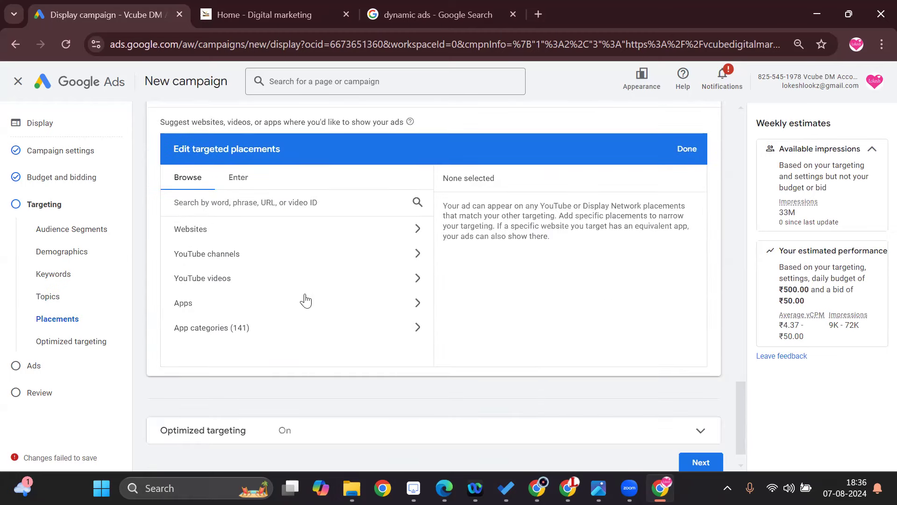
{"action": "left_click", "coordinate": [303, 233]}
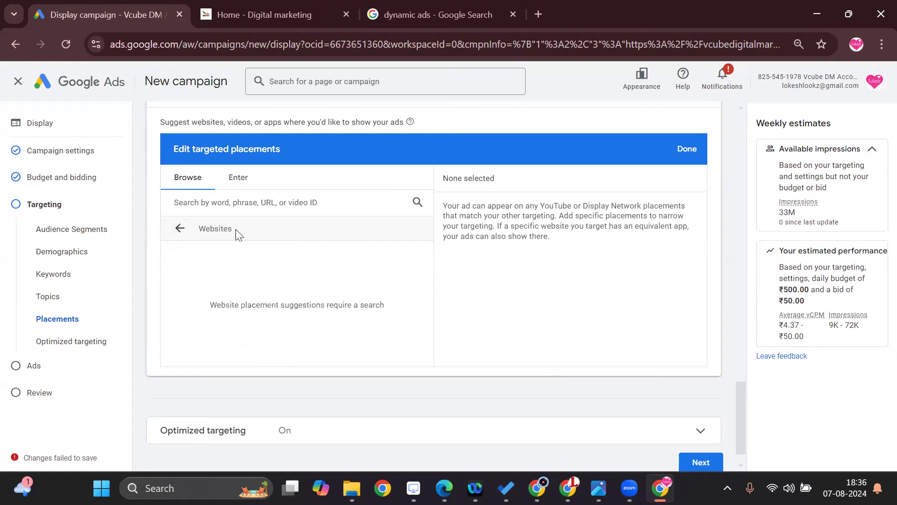
{"action": "left_click", "coordinate": [382, 201]}
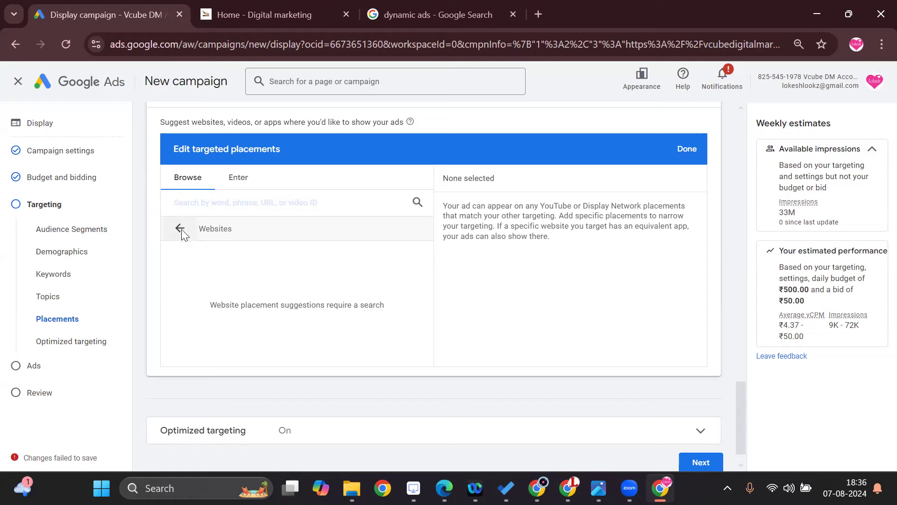
Switch the placement category from Websites to YouTube channels and search for "digital marketing".
{"action": "scroll", "coordinate": [182, 234], "scroll_direction": "down", "scroll_amount": 1}
{"action": "scroll", "coordinate": [187, 224], "scroll_direction": "up", "scroll_amount": 1}
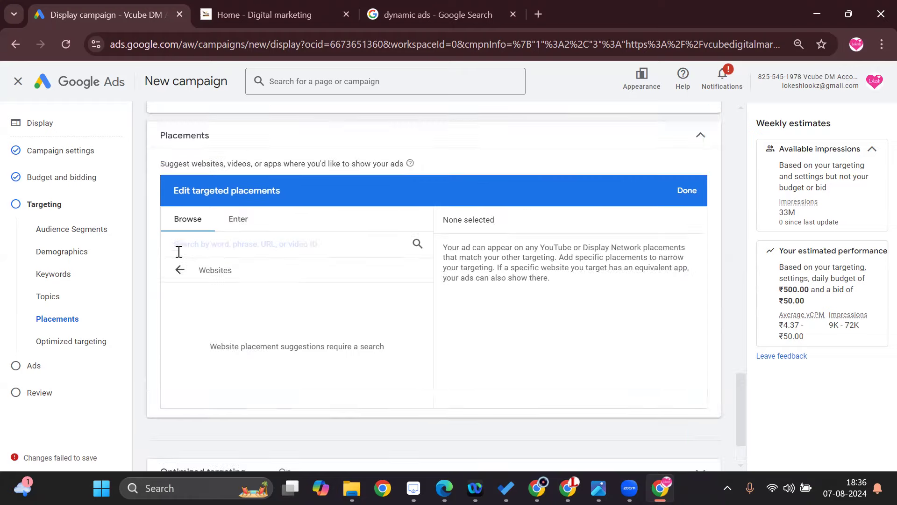
{"action": "left_click", "coordinate": [185, 267]}
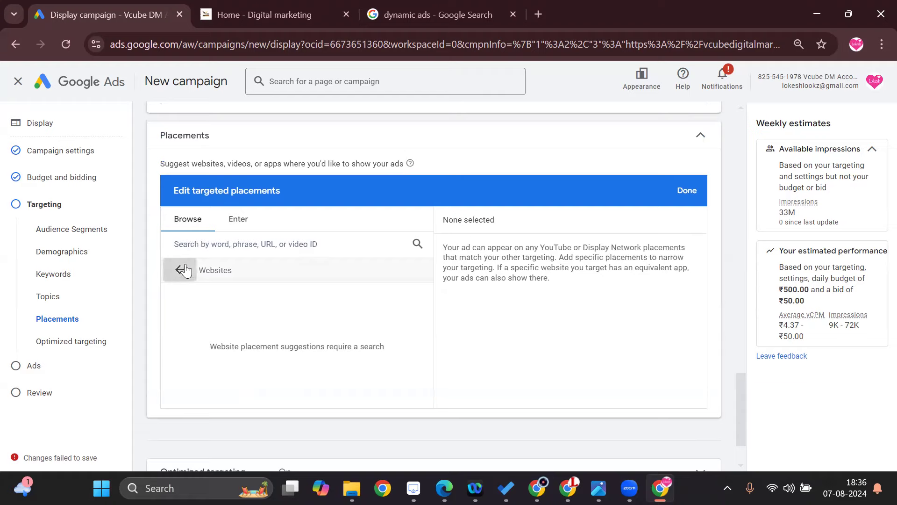
{"action": "left_click", "coordinate": [243, 299]}
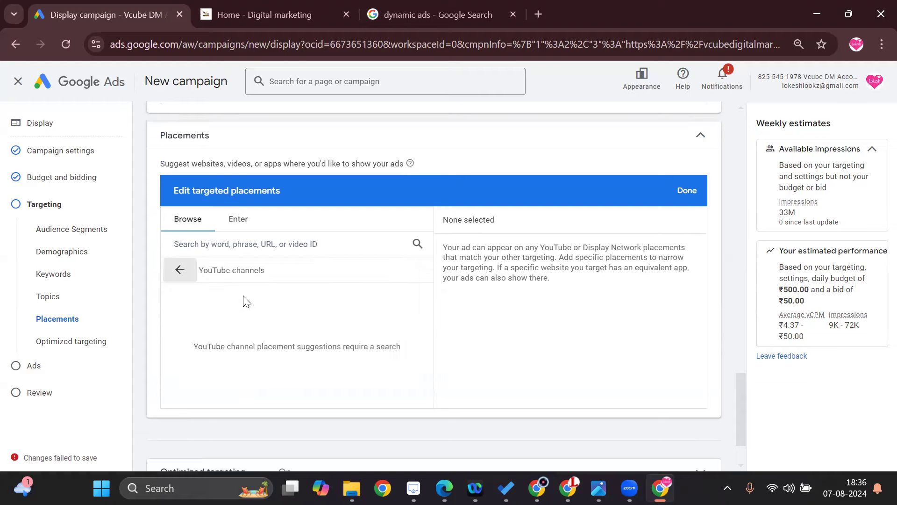
{"action": "left_click", "coordinate": [262, 243]}
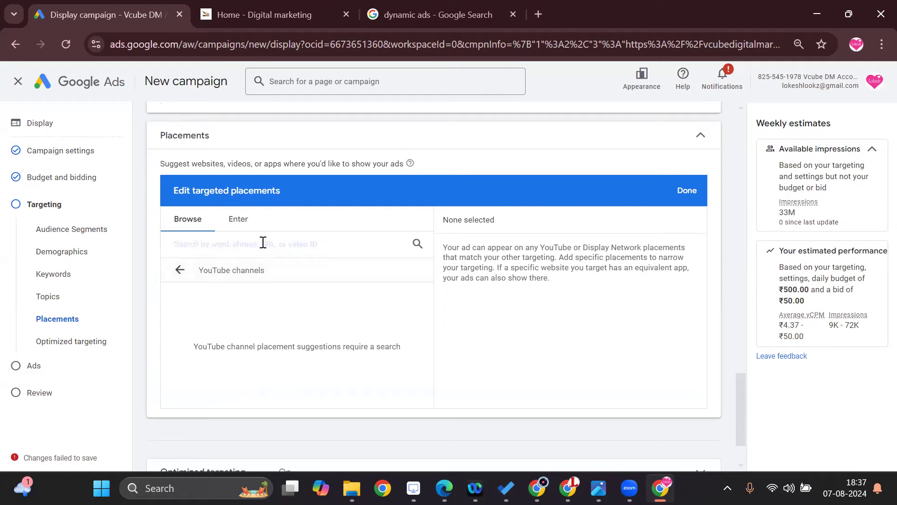
{"action": "type", "text": "digit"}
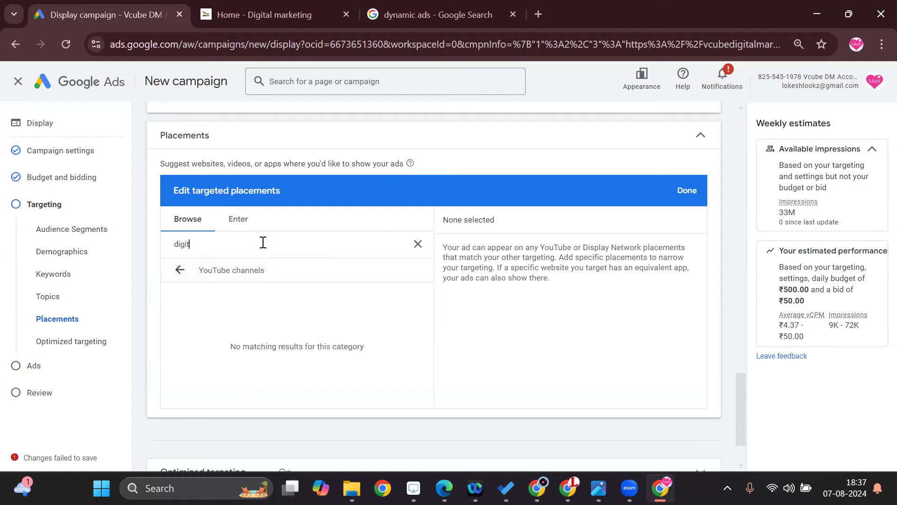
{"action": "type", "text": "al "}
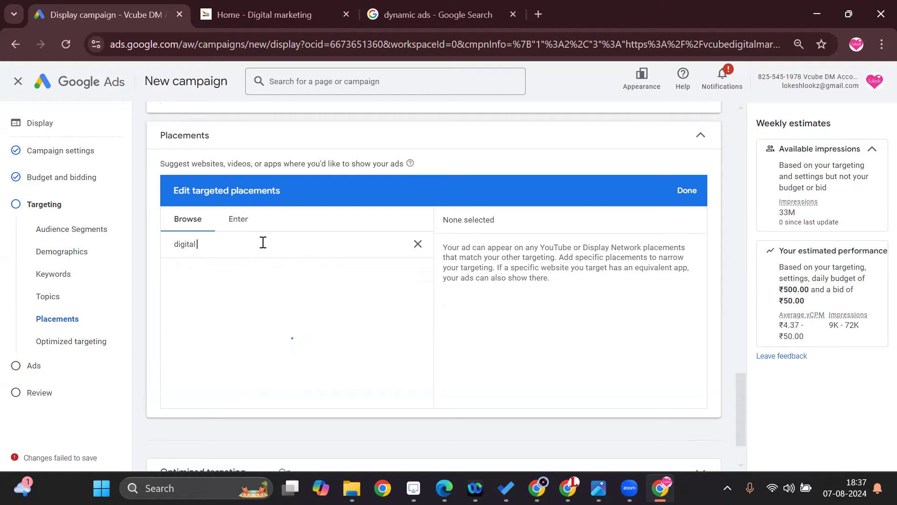
{"action": "type", "text": "marketing"}
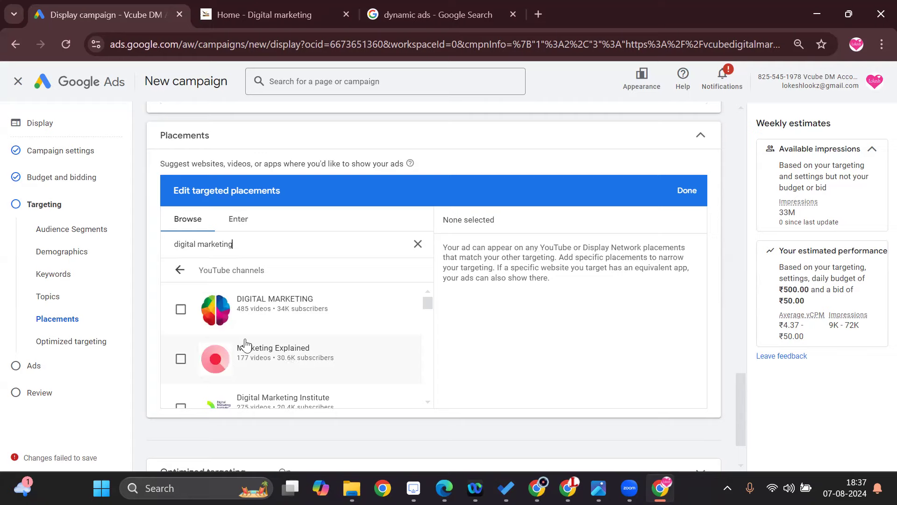
Examine the YouTube channels suggested for "digital marketing", including their video and subscriber counts.
{"action": "scroll", "coordinate": [292, 355], "scroll_direction": "down", "scroll_amount": 3}
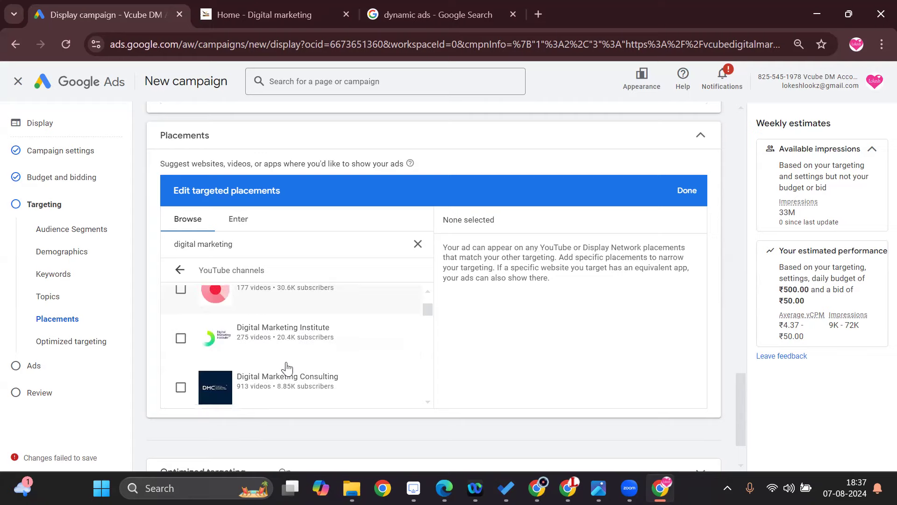
{"action": "scroll", "coordinate": [262, 355], "scroll_direction": "down", "scroll_amount": 5}
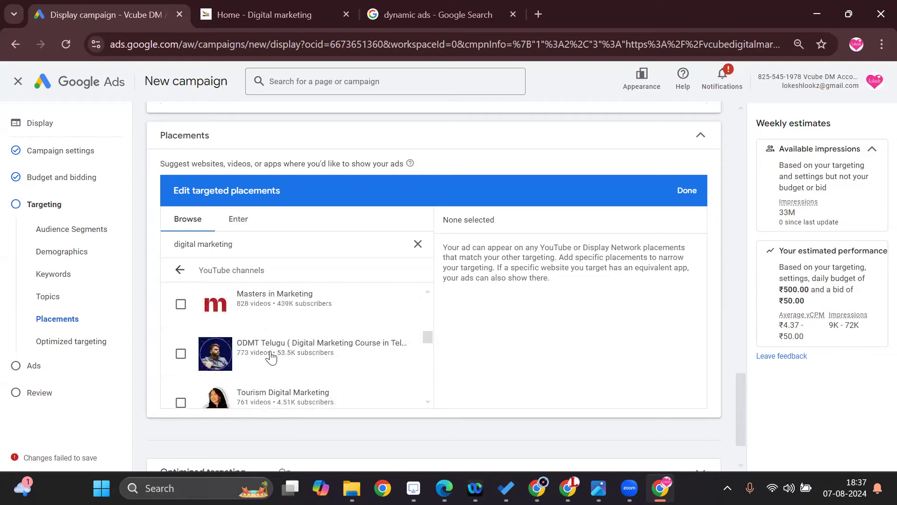
{"action": "scroll", "coordinate": [267, 350], "scroll_direction": "up", "scroll_amount": 2}
{"action": "scroll", "coordinate": [274, 357], "scroll_direction": "down", "scroll_amount": 5}
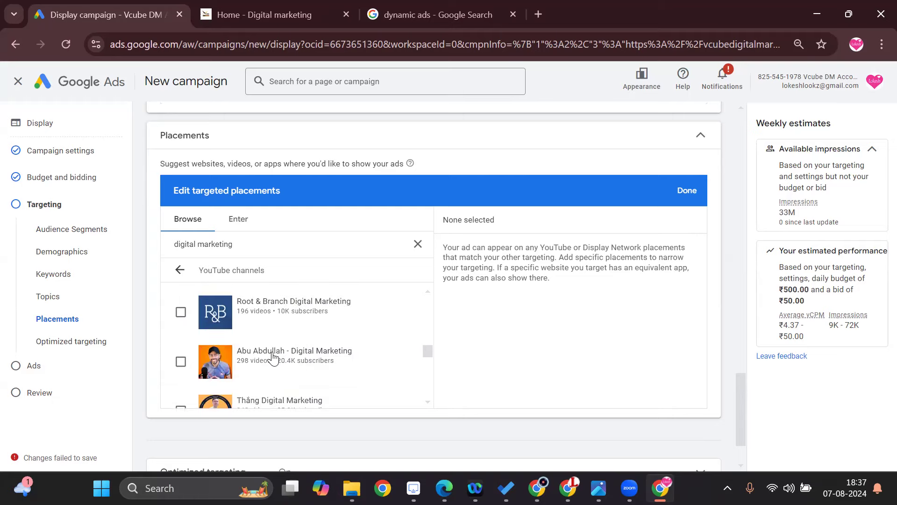
{"action": "scroll", "coordinate": [273, 360], "scroll_direction": "up", "scroll_amount": 3}
{"action": "scroll", "coordinate": [273, 360], "scroll_direction": "up", "scroll_amount": 2}
{"action": "scroll", "coordinate": [276, 367], "scroll_direction": "down", "scroll_amount": 4}
{"action": "scroll", "coordinate": [276, 373], "scroll_direction": "down", "scroll_amount": 7}
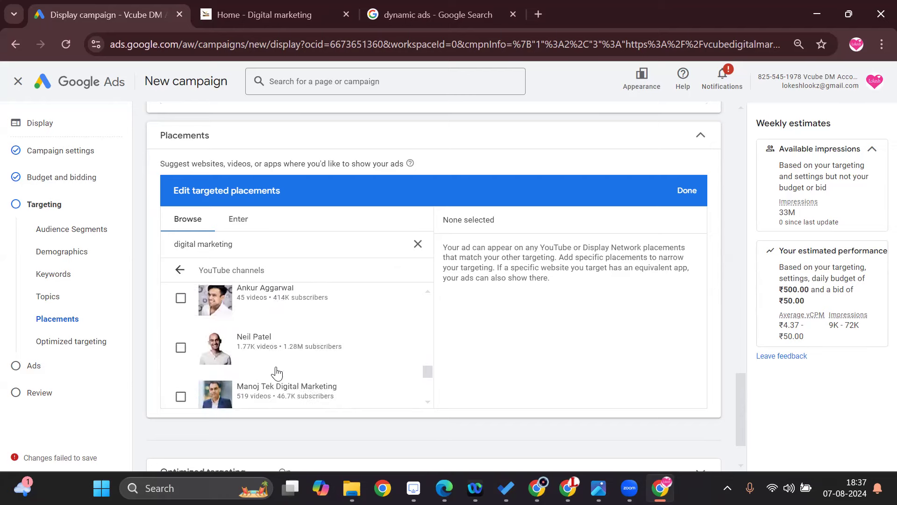
{"action": "scroll", "coordinate": [277, 373], "scroll_direction": "up", "scroll_amount": 4}
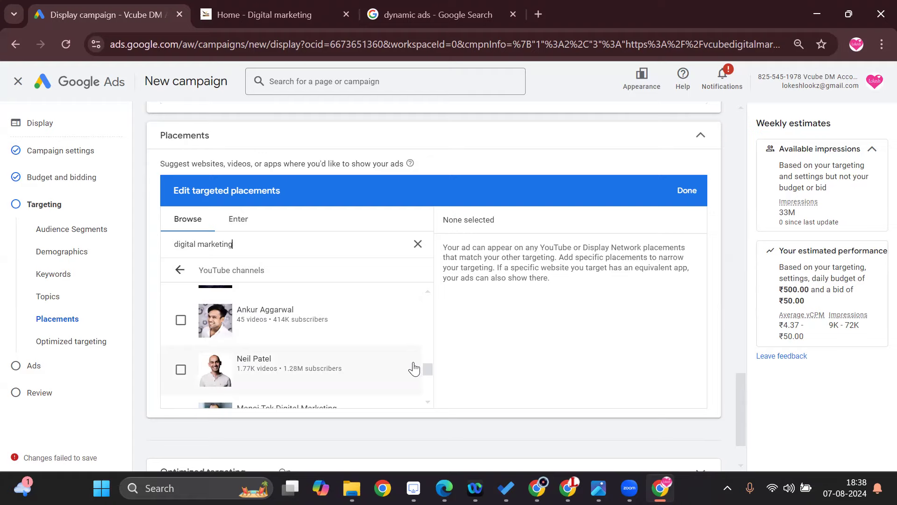
Add the YouTube videos "Digital Marketing In 5 Minutes" by Simplilearn and "What Is Digital Marketing?" as targeted placements.
{"action": "left_click", "coordinate": [180, 270]}
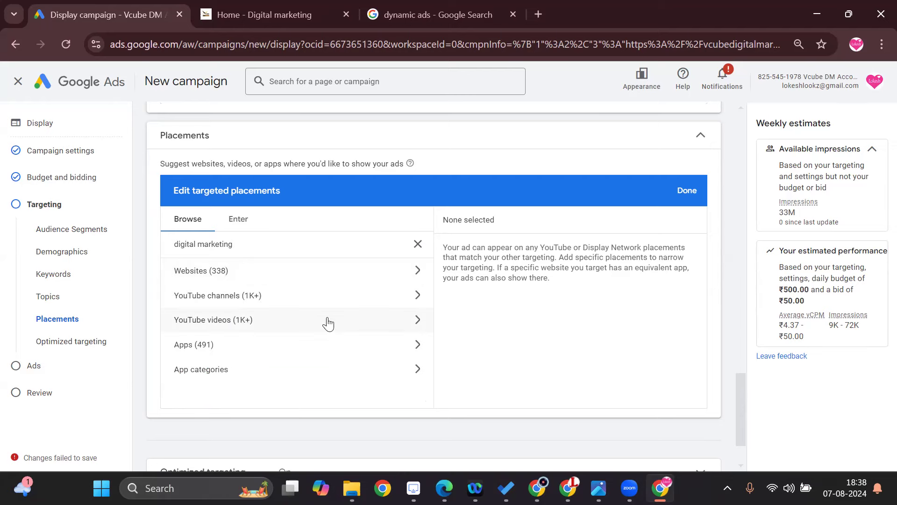
{"action": "left_click", "coordinate": [329, 322]}
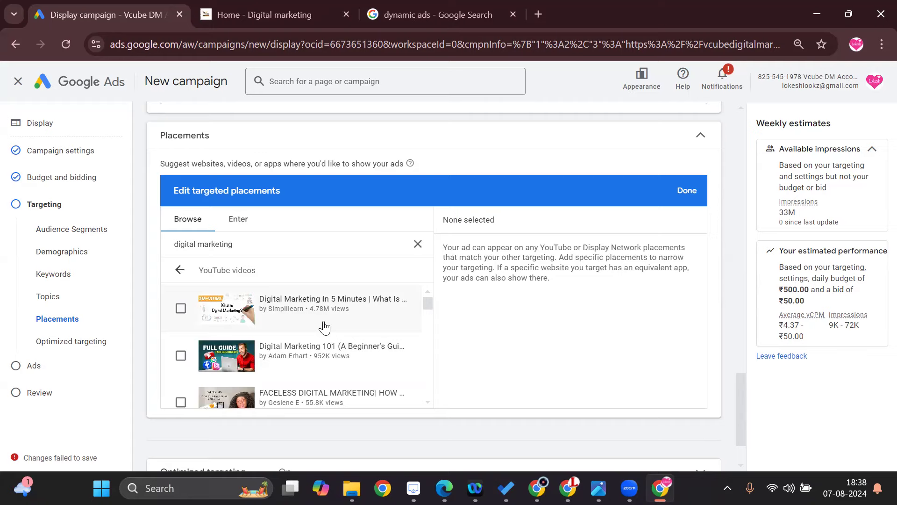
{"action": "left_click", "coordinate": [180, 308]}
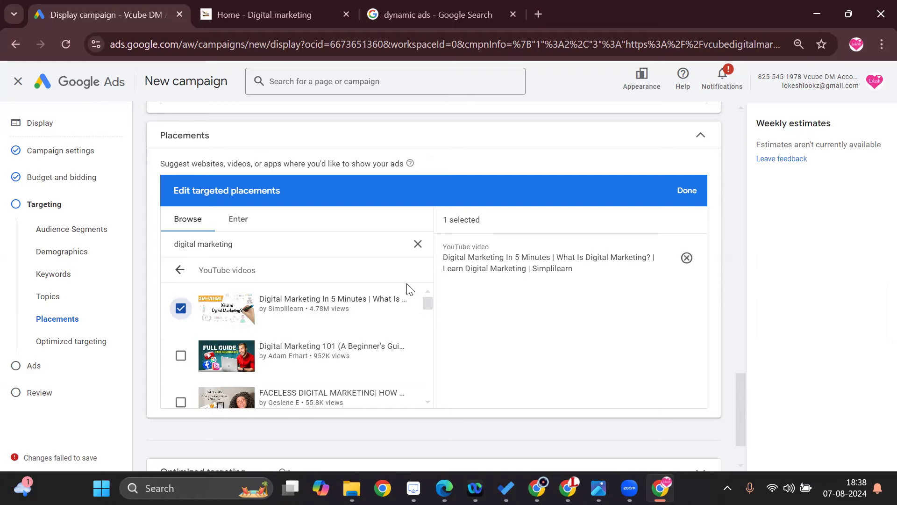
{"action": "scroll", "coordinate": [371, 327], "scroll_direction": "down", "scroll_amount": 3}
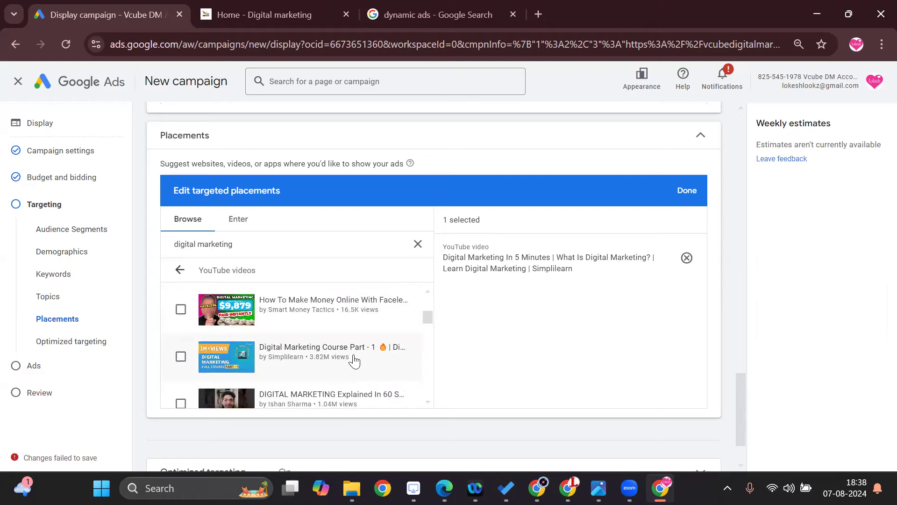
{"action": "scroll", "coordinate": [351, 360], "scroll_direction": "down", "scroll_amount": 3}
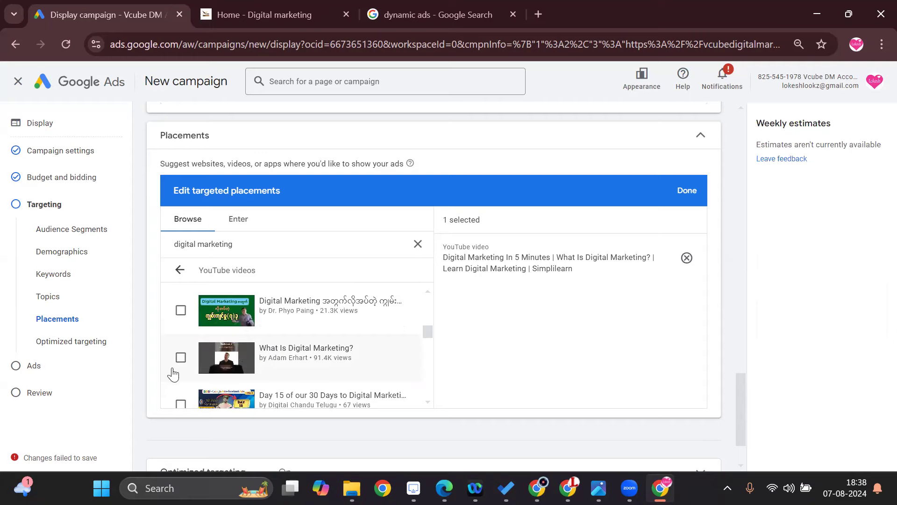
{"action": "left_click", "coordinate": [176, 372]}
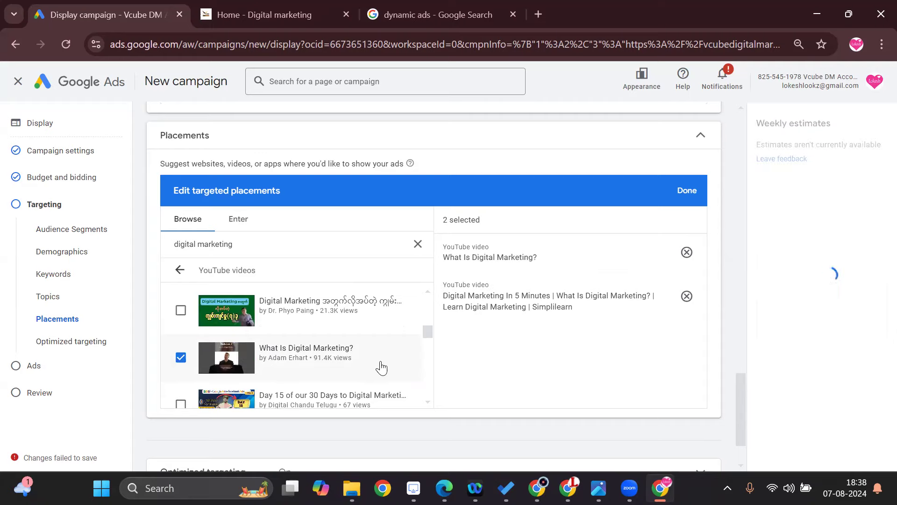
Examine the Apps and App categories placements offered for "digital marketing", then return to the placement category list.
{"action": "left_click", "coordinate": [180, 269]}
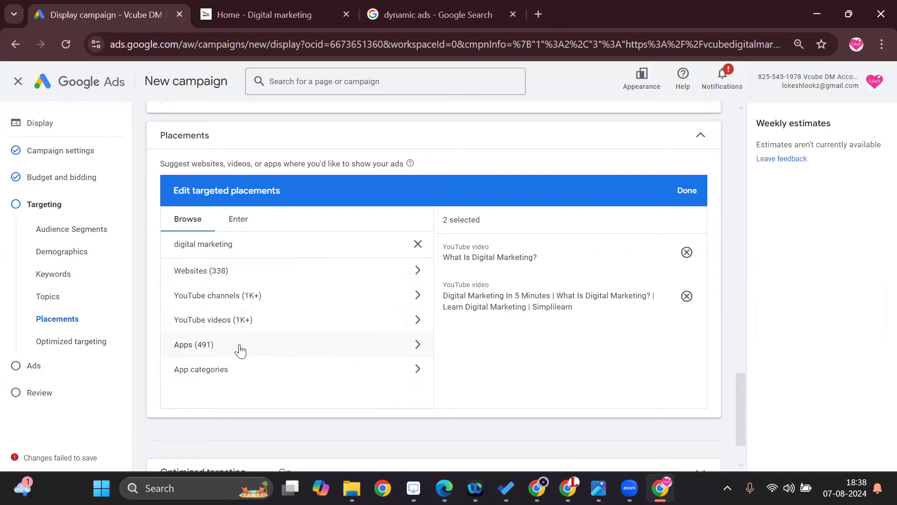
{"action": "left_click", "coordinate": [310, 348]}
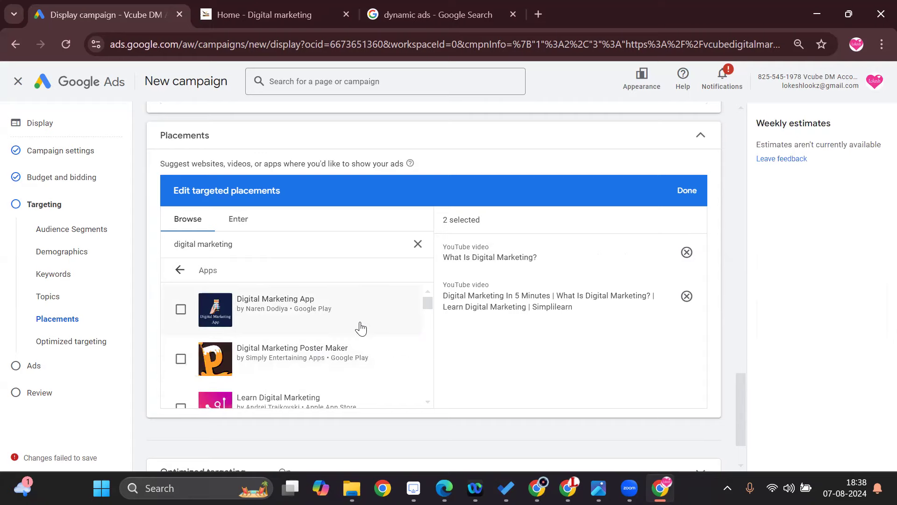
{"action": "scroll", "coordinate": [361, 337], "scroll_direction": "down", "scroll_amount": 2}
{"action": "scroll", "coordinate": [361, 343], "scroll_direction": "down", "scroll_amount": 10}
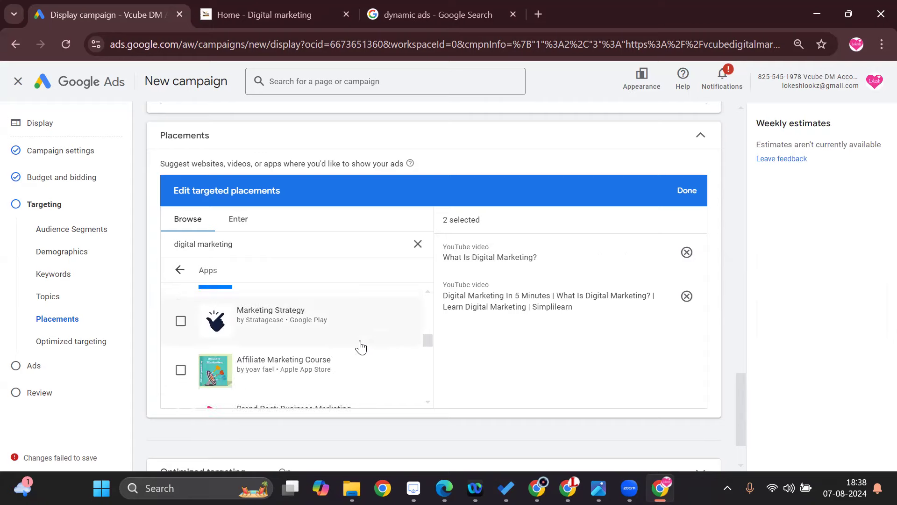
{"action": "scroll", "coordinate": [359, 348], "scroll_direction": "down", "scroll_amount": 5}
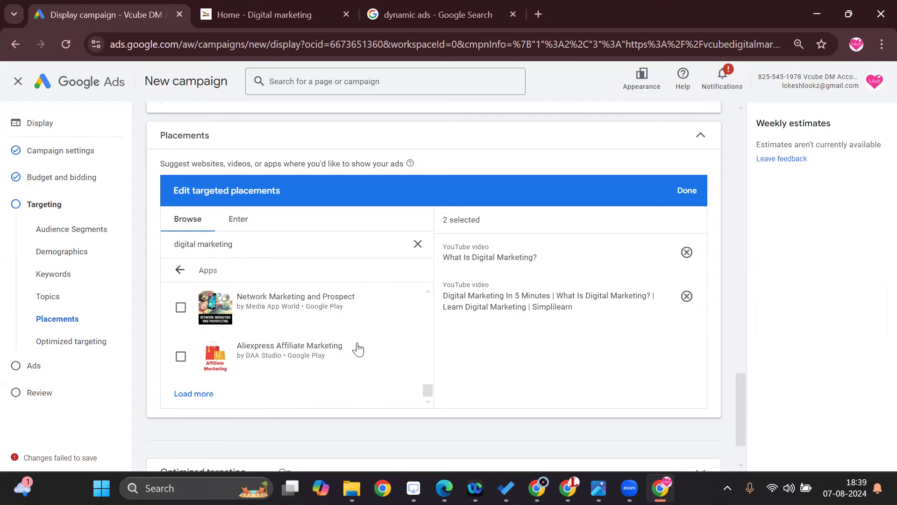
{"action": "scroll", "coordinate": [358, 349], "scroll_direction": "up", "scroll_amount": 8}
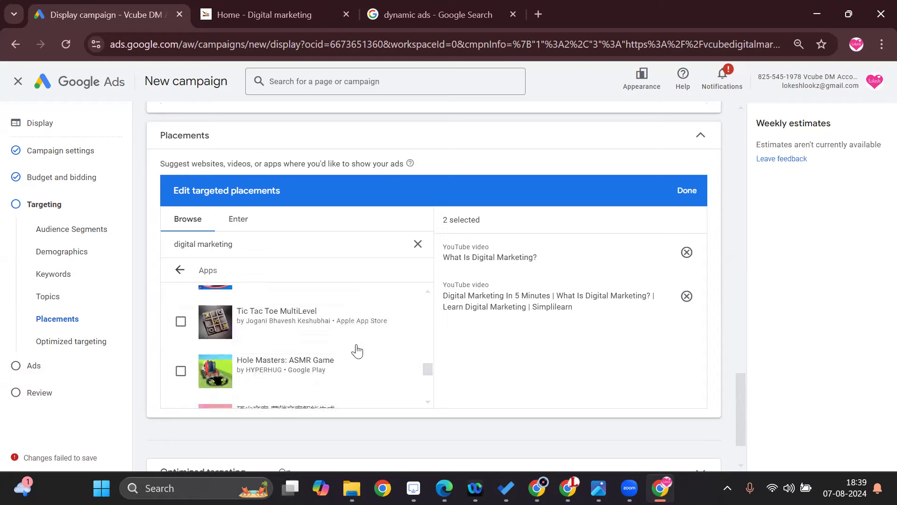
{"action": "left_click", "coordinate": [181, 270]}
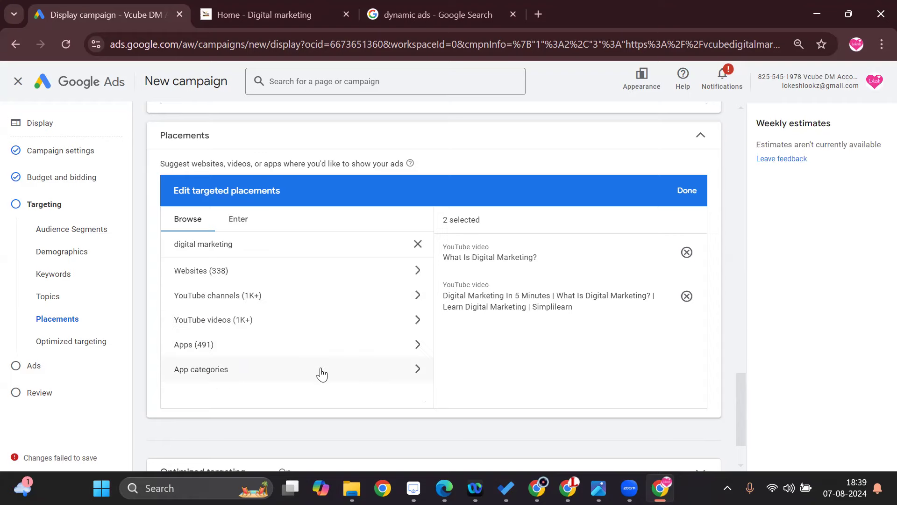
{"action": "left_click", "coordinate": [322, 374]}
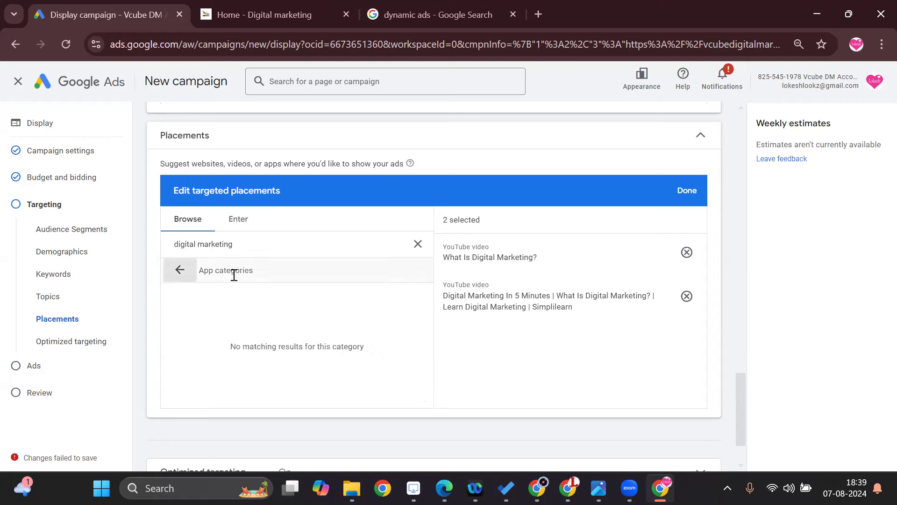
{"action": "left_click", "coordinate": [179, 270]}
Check the optimized targeting settings, leave the option enabled, and continue to ad creation.
{"action": "scroll", "coordinate": [503, 343], "scroll_direction": "down", "scroll_amount": 2}
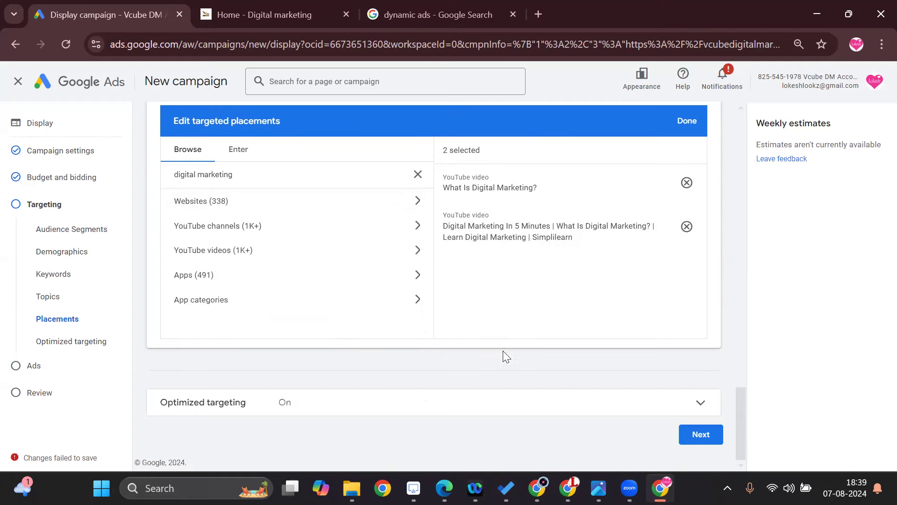
{"action": "left_click", "coordinate": [263, 403]}
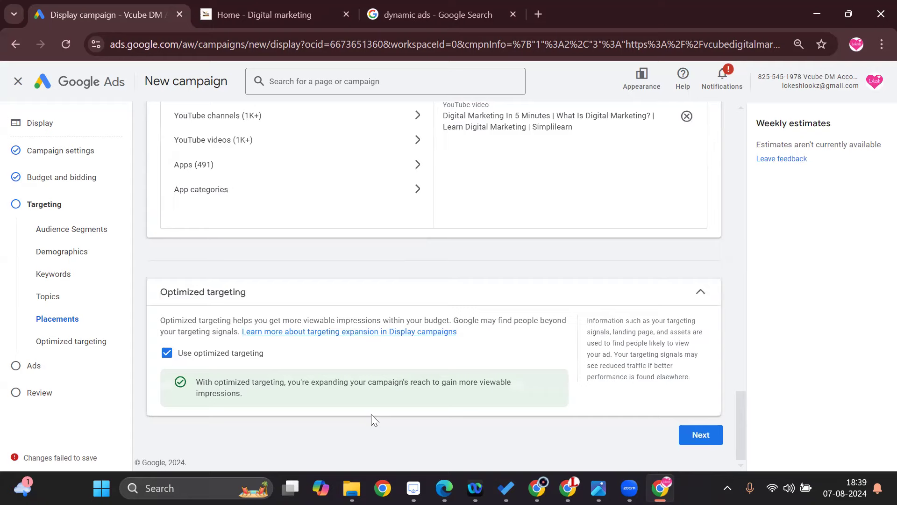
{"action": "left_click", "coordinate": [701, 435]}
Enter "vcube" as the business name of the responsive display ad.
{"action": "scroll", "coordinate": [444, 355], "scroll_direction": "down", "scroll_amount": 1}
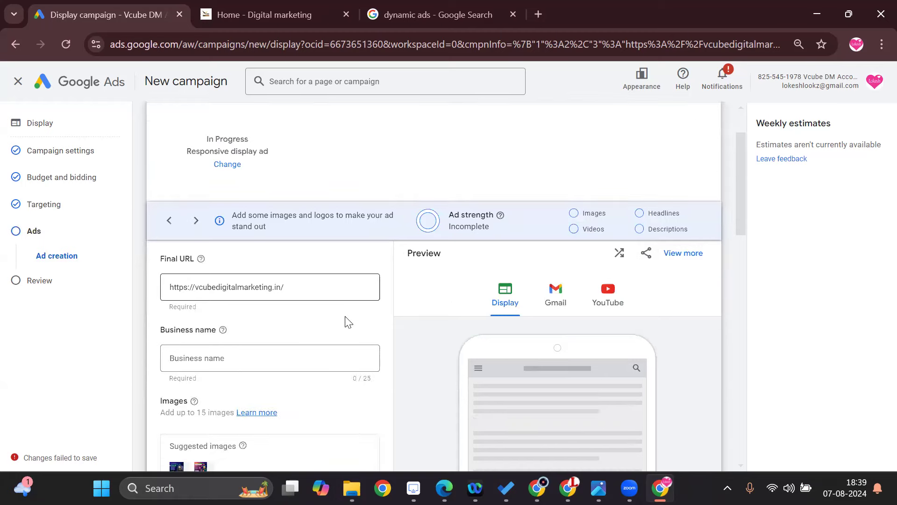
{"action": "scroll", "coordinate": [345, 317], "scroll_direction": "down", "scroll_amount": 2}
{"action": "scroll", "coordinate": [341, 320], "scroll_direction": "up", "scroll_amount": 1}
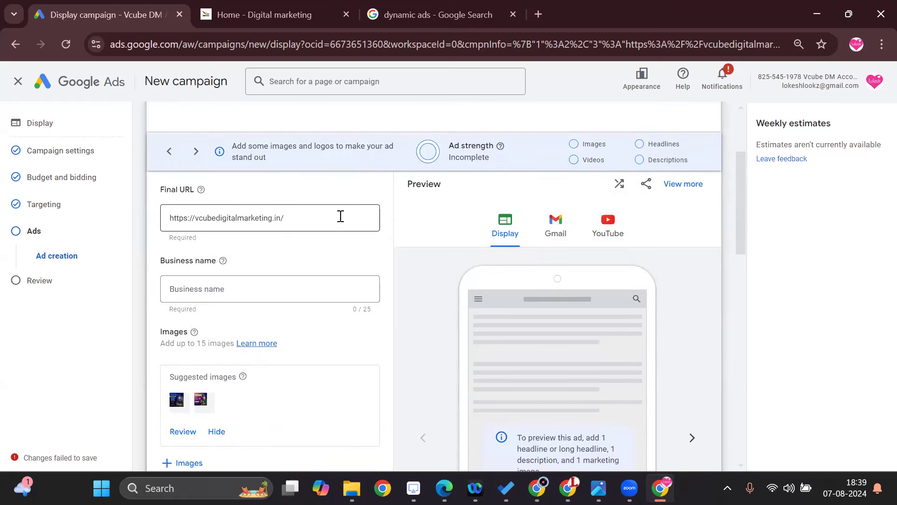
{"action": "scroll", "coordinate": [368, 275], "scroll_direction": "up", "scroll_amount": 3}
{"action": "scroll", "coordinate": [369, 275], "scroll_direction": "down", "scroll_amount": 3}
{"action": "left_click", "coordinate": [224, 290]}
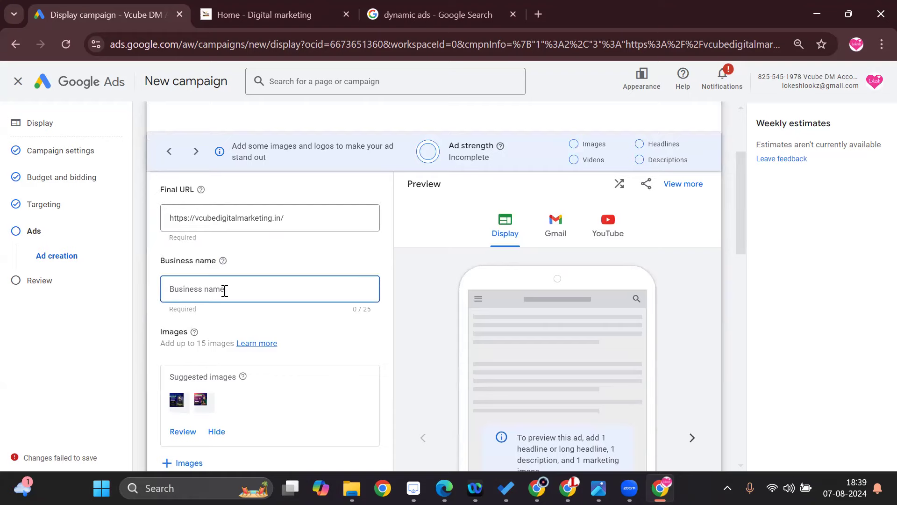
{"action": "type", "text": "vcube"}
Open the suggested ad images for review and look through those based on the final URL and the free stock ones.
{"action": "scroll", "coordinate": [224, 295], "scroll_direction": "down", "scroll_amount": 2}
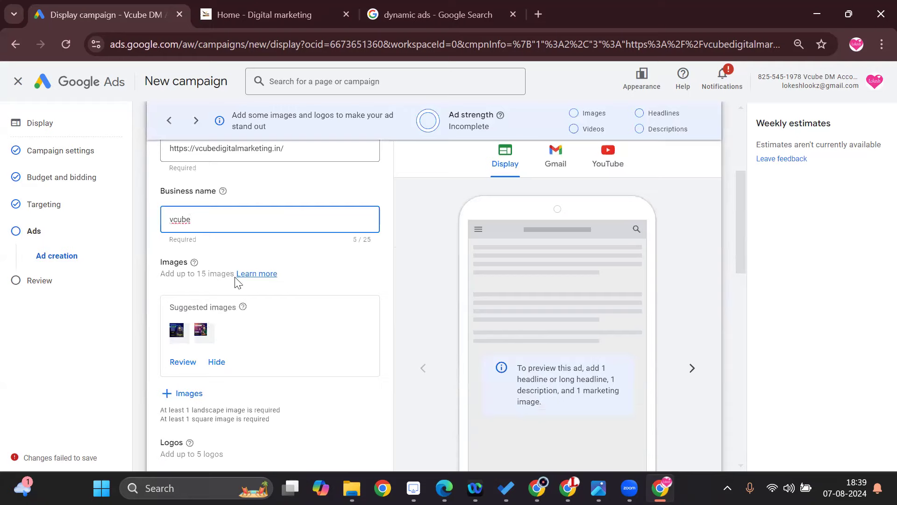
{"action": "left_click", "coordinate": [178, 333]}
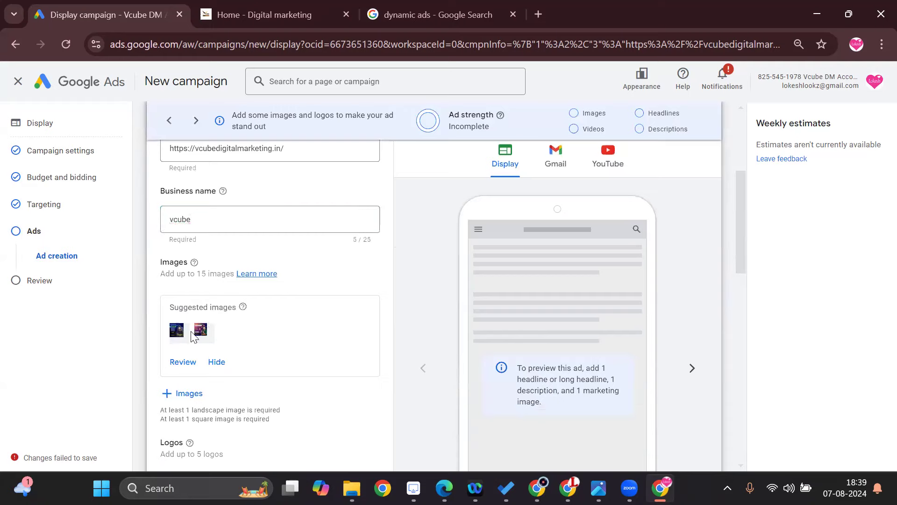
{"action": "left_click", "coordinate": [184, 362]}
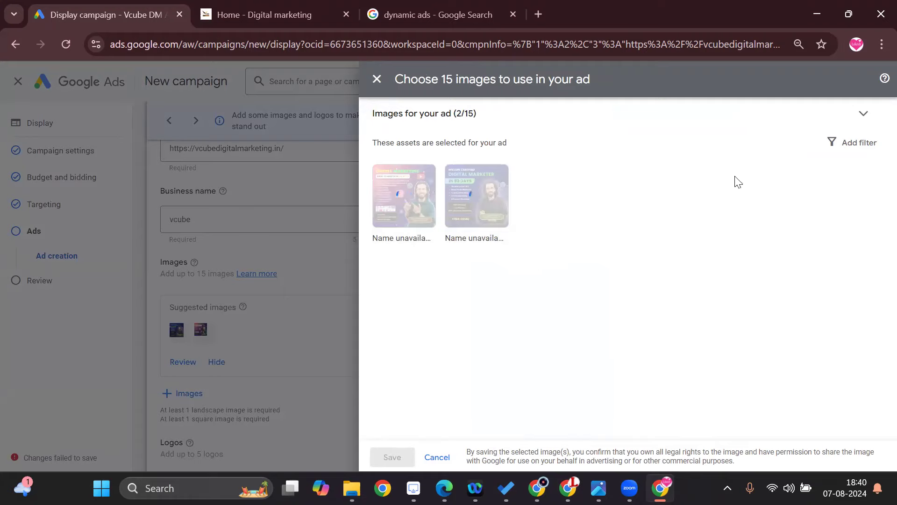
{"action": "left_click", "coordinate": [860, 119]}
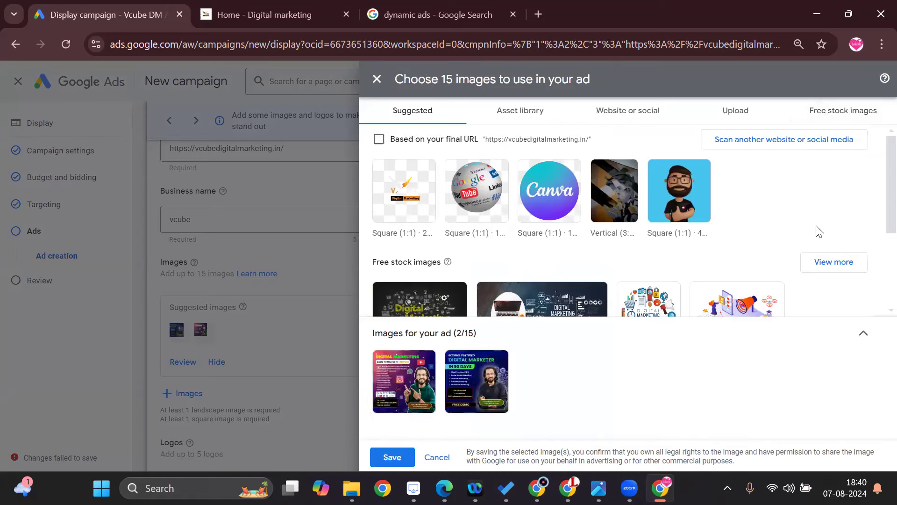
{"action": "scroll", "coordinate": [571, 299], "scroll_direction": "down", "scroll_amount": 2}
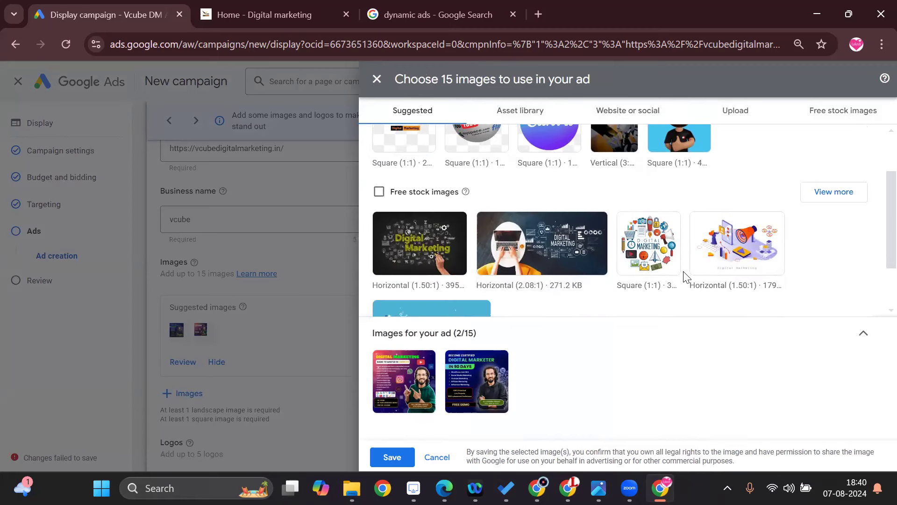
{"action": "scroll", "coordinate": [686, 276], "scroll_direction": "down", "scroll_amount": 2}
{"action": "scroll", "coordinate": [581, 277], "scroll_direction": "up", "scroll_amount": 2}
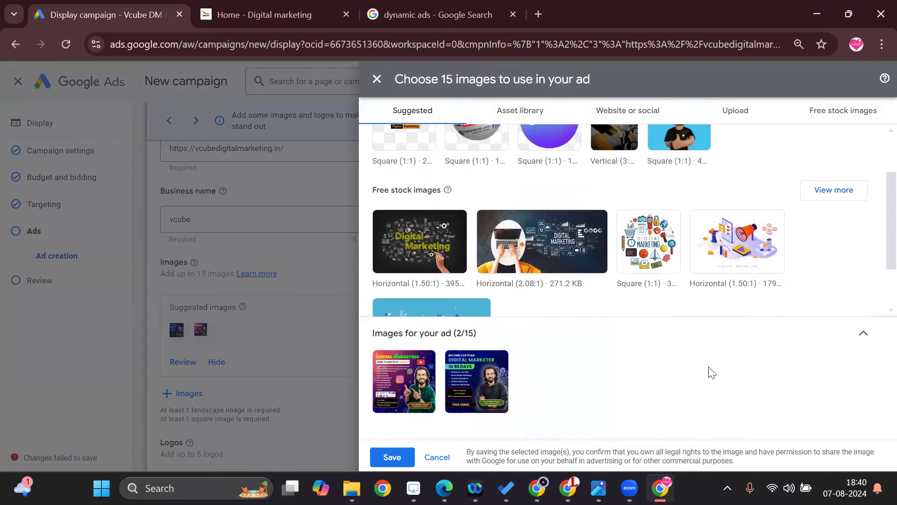
{"action": "scroll", "coordinate": [686, 299], "scroll_direction": "up", "scroll_amount": 2}
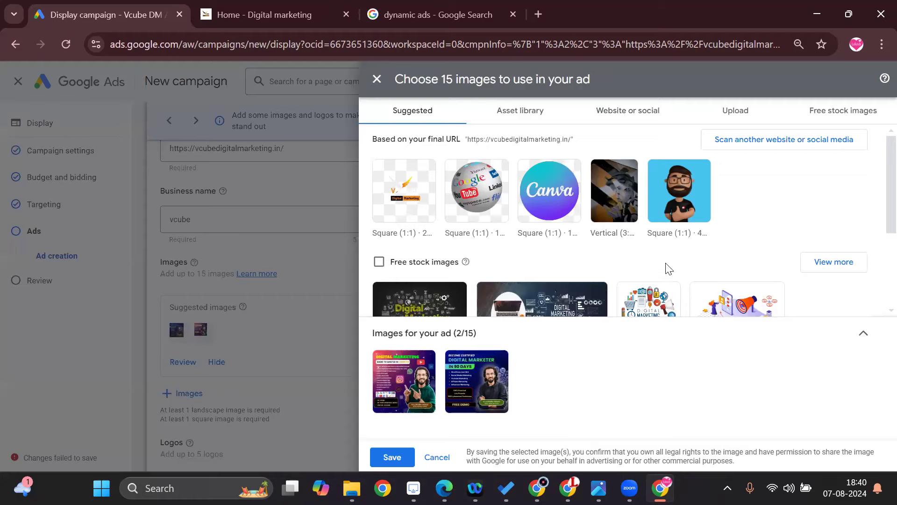
Look through the asset library at 100 items per page and the images scanned from the website.
{"action": "left_click", "coordinate": [534, 114]}
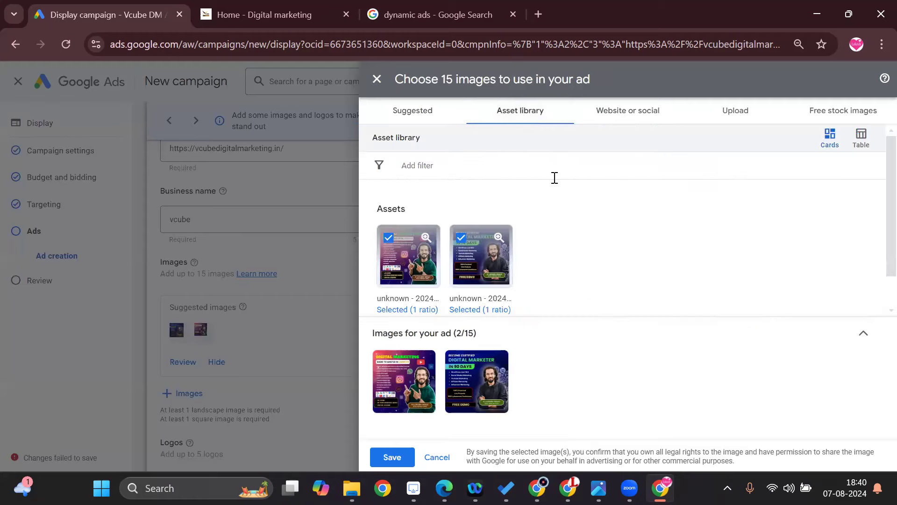
{"action": "scroll", "coordinate": [591, 271], "scroll_direction": "down", "scroll_amount": 1}
{"action": "left_click", "coordinate": [679, 305]}
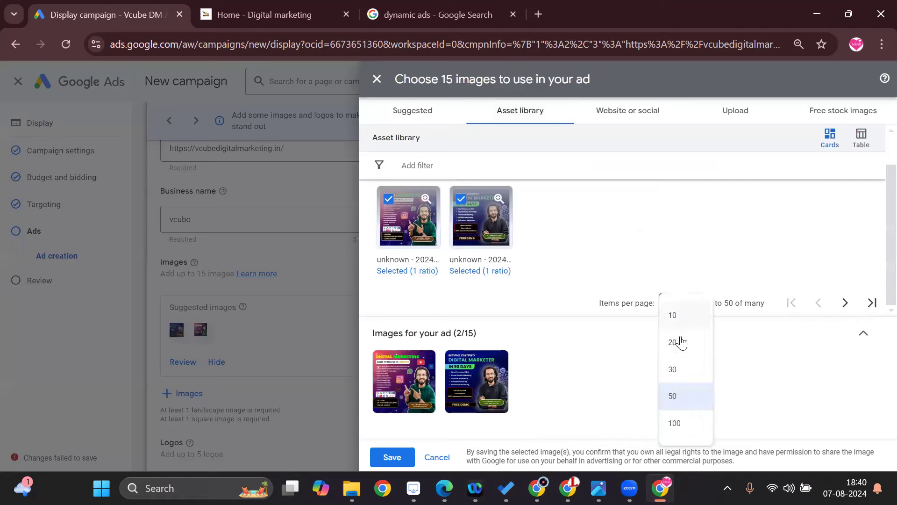
{"action": "left_click", "coordinate": [687, 422]}
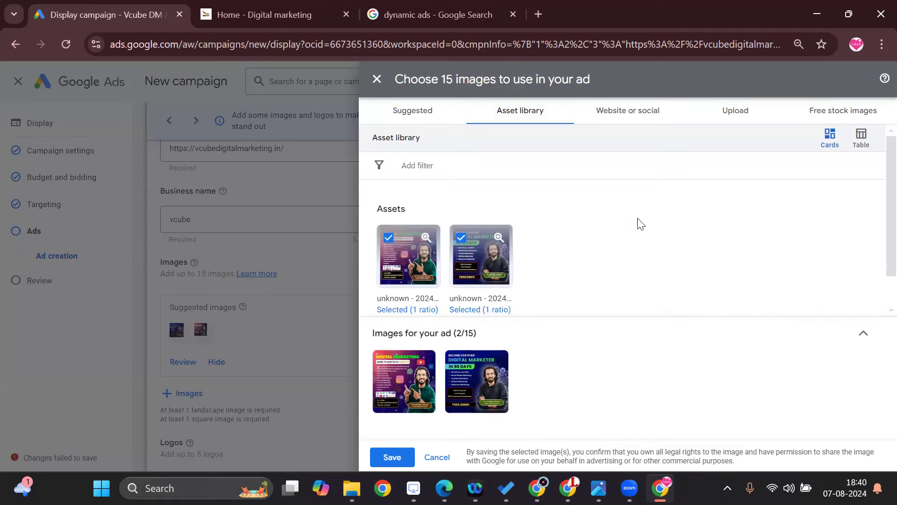
{"action": "left_click", "coordinate": [648, 118]}
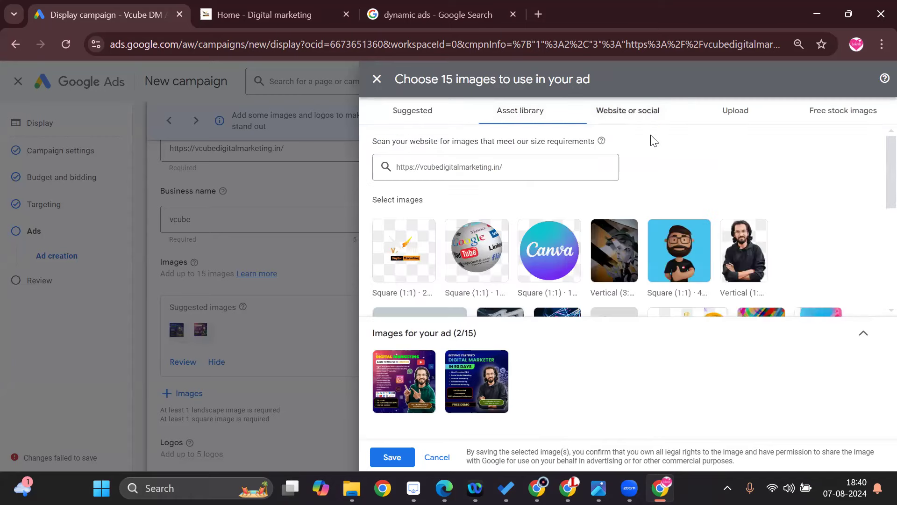
{"action": "scroll", "coordinate": [666, 243], "scroll_direction": "down", "scroll_amount": 2}
{"action": "scroll", "coordinate": [665, 243], "scroll_direction": "down", "scroll_amount": 1}
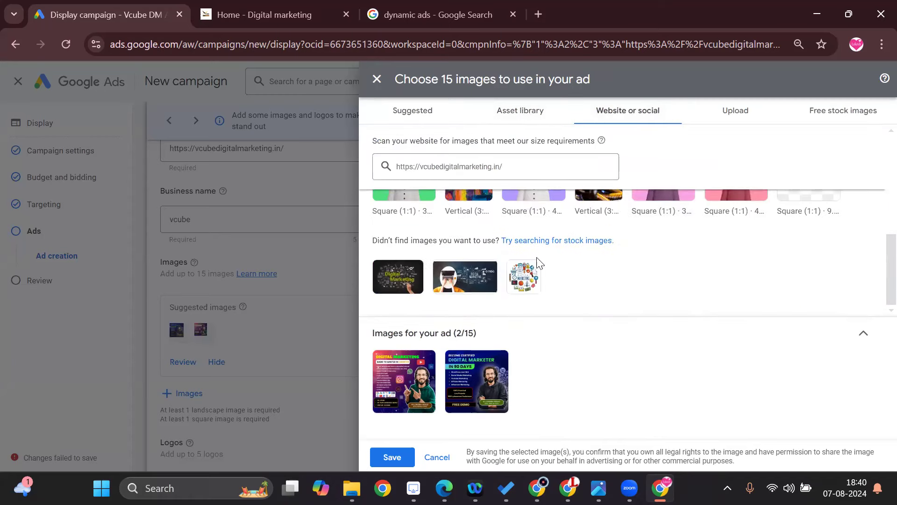
{"action": "scroll", "coordinate": [537, 260], "scroll_direction": "up", "scroll_amount": 5}
Add three free stock images to the ad: the hand-held SEO magnifier, the man at a laptop, and the Marketing chalkboard.
{"action": "left_click", "coordinate": [850, 112]}
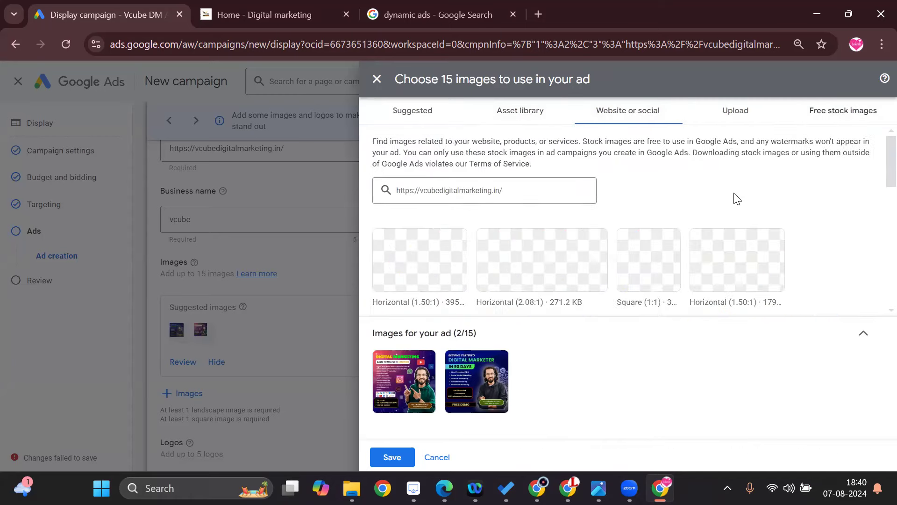
{"action": "scroll", "coordinate": [678, 242], "scroll_direction": "down", "scroll_amount": 2}
{"action": "scroll", "coordinate": [677, 242], "scroll_direction": "down", "scroll_amount": 5}
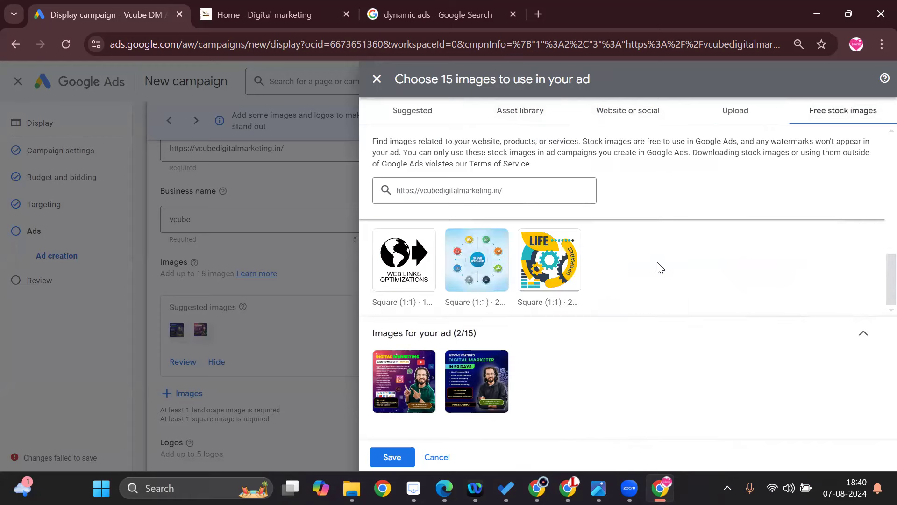
{"action": "scroll", "coordinate": [660, 268], "scroll_direction": "up", "scroll_amount": 3}
{"action": "left_click", "coordinate": [705, 303]}
{"action": "left_click", "coordinate": [794, 287]}
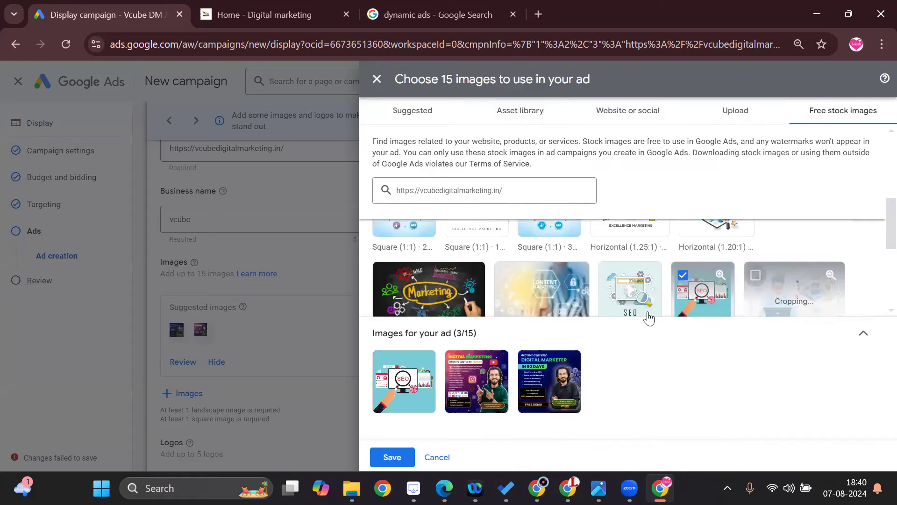
{"action": "left_click", "coordinate": [455, 285]}
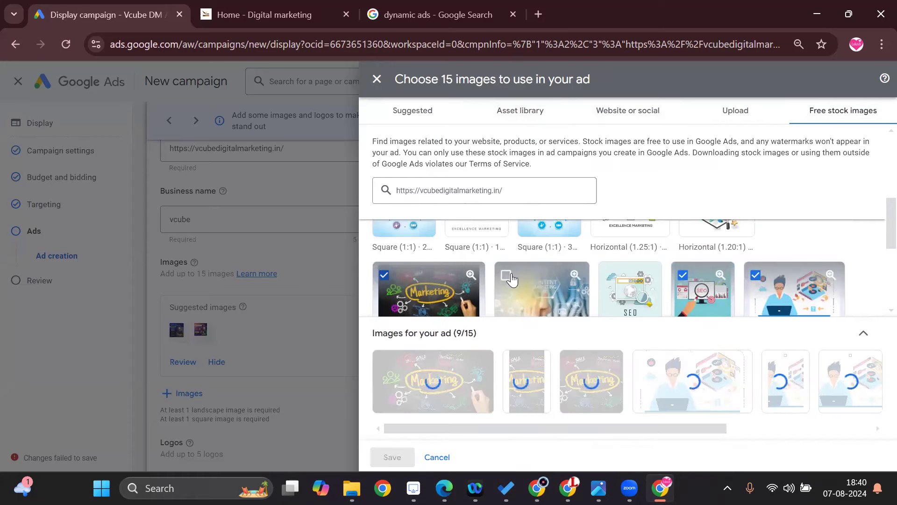
{"action": "scroll", "coordinate": [624, 280], "scroll_direction": "down", "scroll_amount": 3}
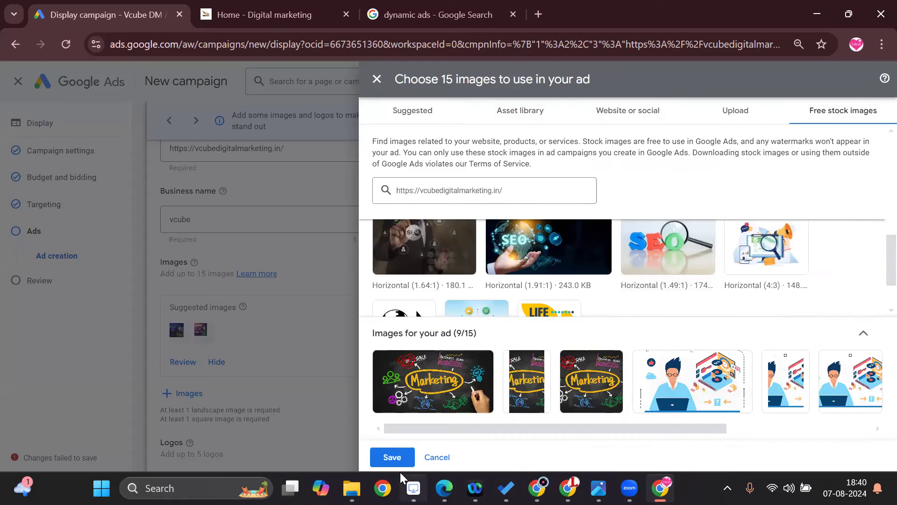
Save the selected images to the responsive display ad.
{"action": "left_click", "coordinate": [387, 453]}
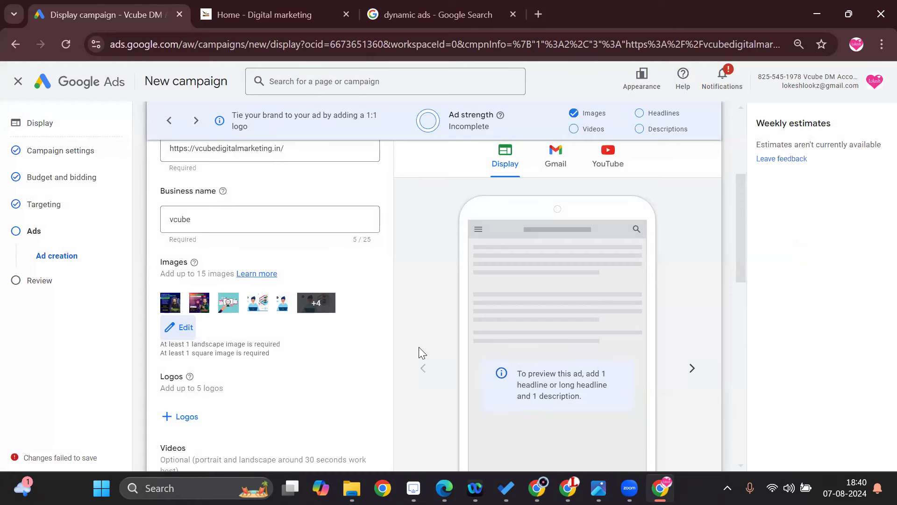
{"action": "scroll", "coordinate": [316, 363], "scroll_direction": "down", "scroll_amount": 5}
{"action": "scroll", "coordinate": [317, 363], "scroll_direction": "up", "scroll_amount": 2}
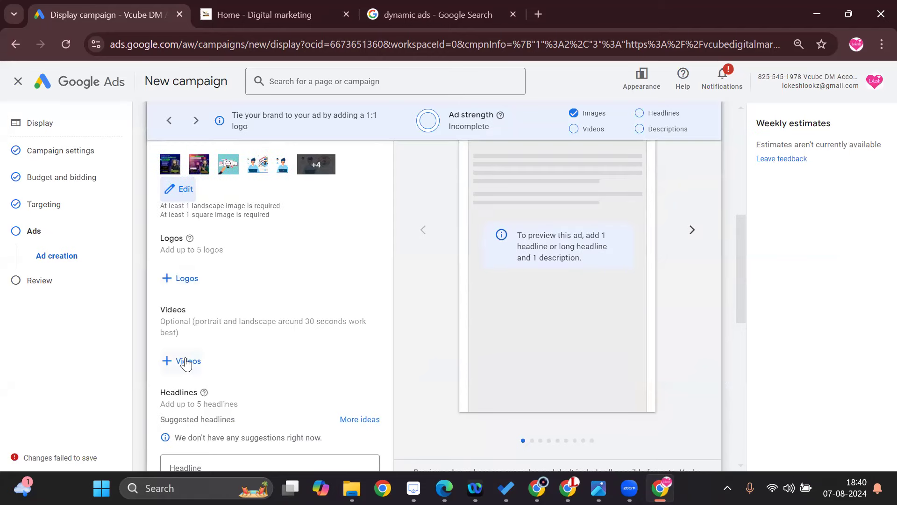
Enter "Learn Digital marketing" as the ad's first headline.
{"action": "scroll", "coordinate": [186, 362], "scroll_direction": "down", "scroll_amount": 1}
{"action": "left_click", "coordinate": [189, 405]}
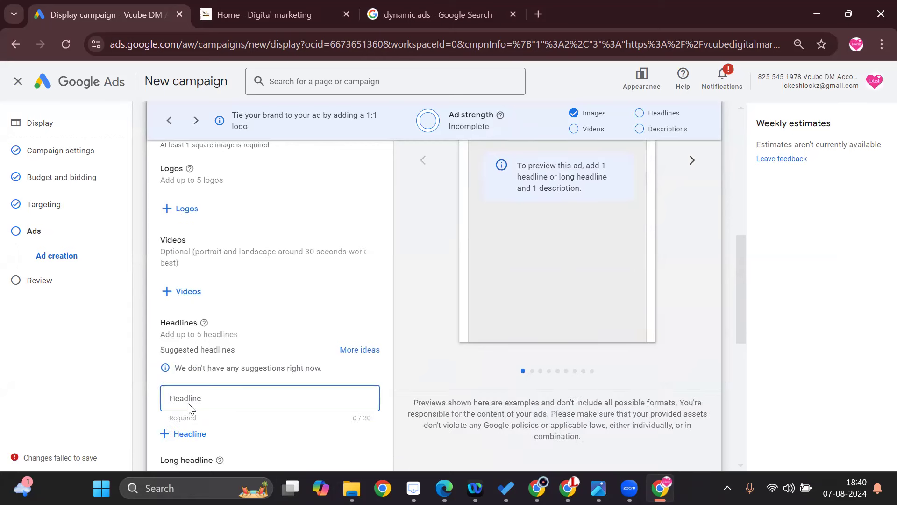
{"action": "type", "text": "Learn"}
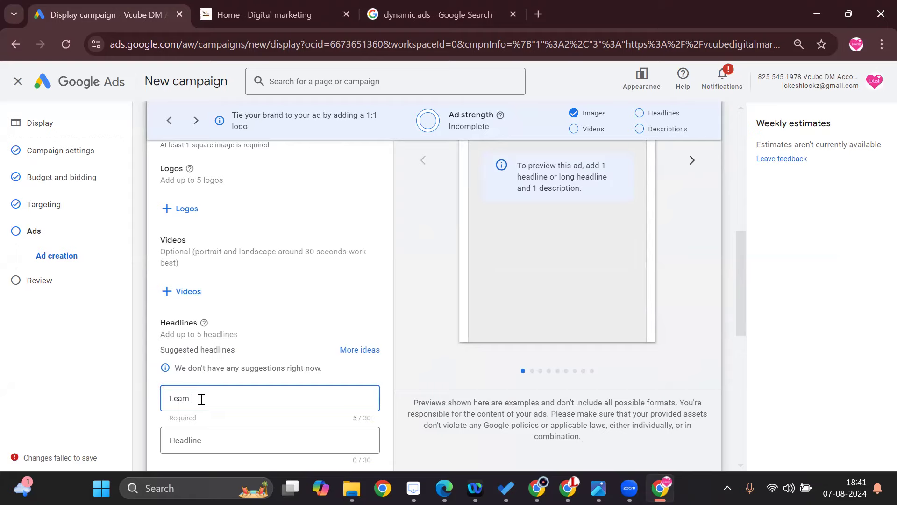
{"action": "type", "text": " Digital marketing in 90 d"}
{"action": "key", "text": "BackSpace"}
{"action": "key", "text": "BackSpace"}
Enter "90 Days" as the second headline.
{"action": "left_click", "coordinate": [227, 440]}
{"action": "type", "text": "90 Days"}
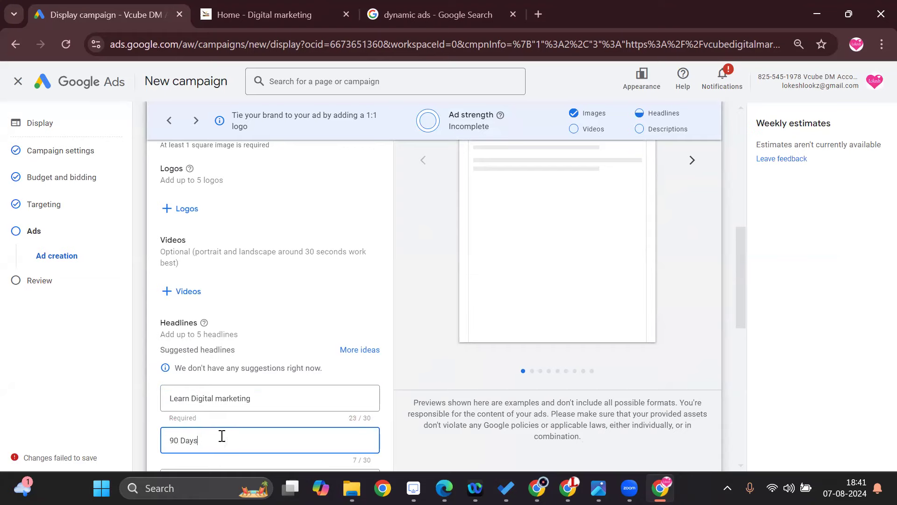
Test the click-through from the mobile ad preview and return to the campaign draft.
{"action": "scroll", "coordinate": [618, 272], "scroll_direction": "up", "scroll_amount": 5}
{"action": "scroll", "coordinate": [618, 272], "scroll_direction": "down", "scroll_amount": 3}
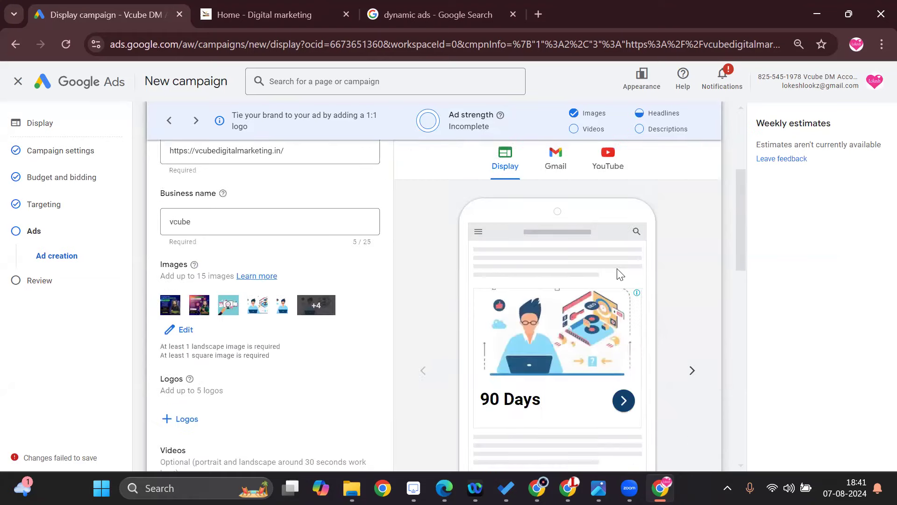
{"action": "left_click", "coordinate": [618, 333]}
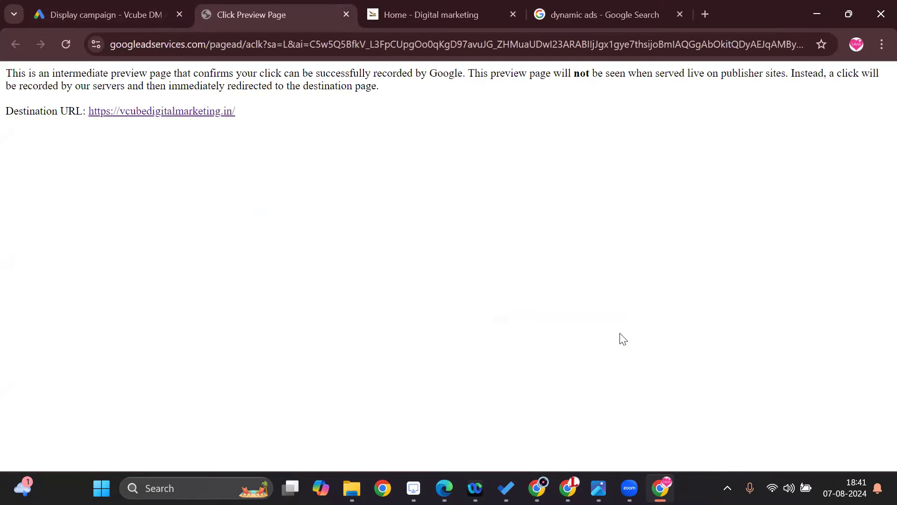
{"action": "left_click", "coordinate": [150, 11]}
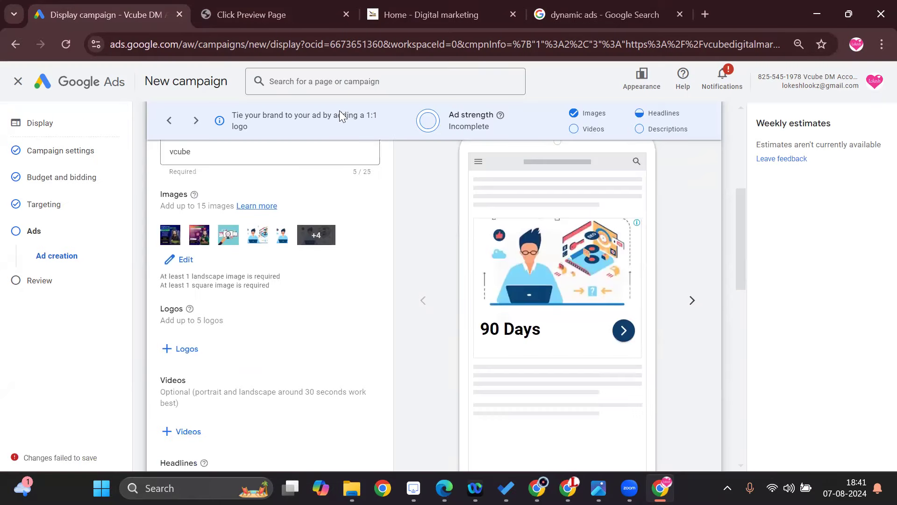
Extend the second headline to "90 Days Digital Marketing".
{"action": "scroll", "coordinate": [323, 393], "scroll_direction": "down", "scroll_amount": 4}
{"action": "left_click", "coordinate": [250, 370]}
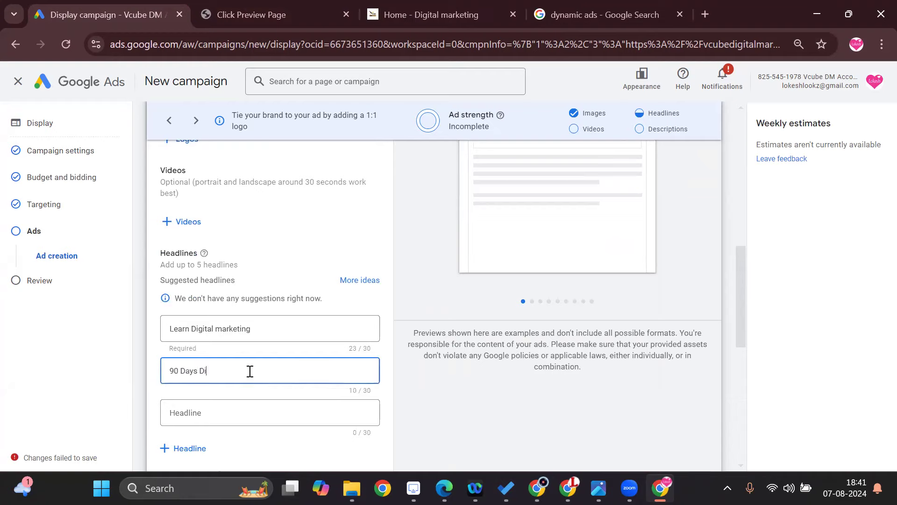
{"action": "type", "text": "Digital Marketing"}
Enter "Free job Assistance" as the third headline.
{"action": "left_click", "coordinate": [249, 416]}
{"action": "type", "text": "Fre"}
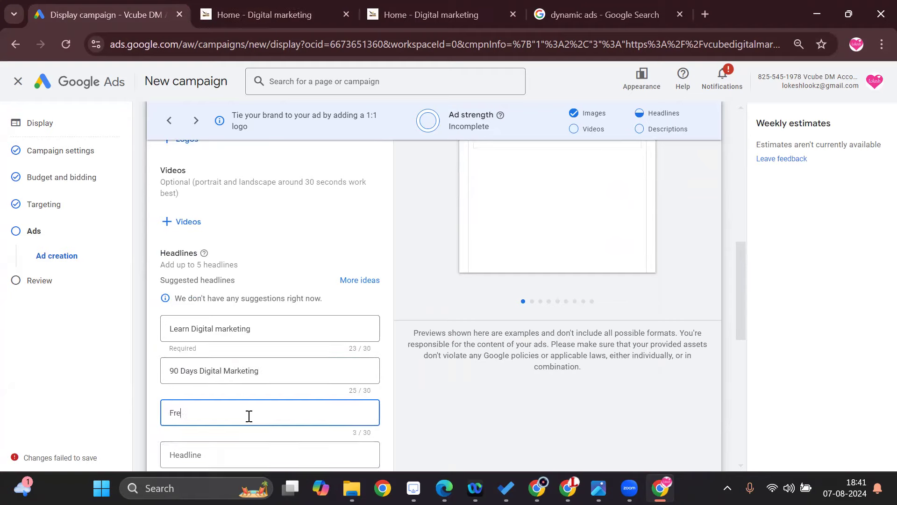
{"action": "type", "text": "e job Assistan"}
{"action": "type", "text": "ce"}
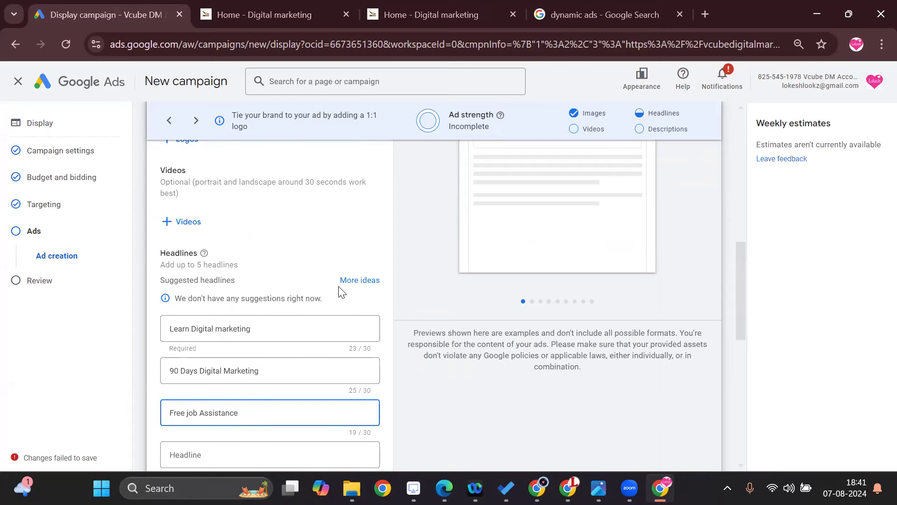
{"action": "scroll", "coordinate": [427, 340], "scroll_direction": "up", "scroll_amount": 3}
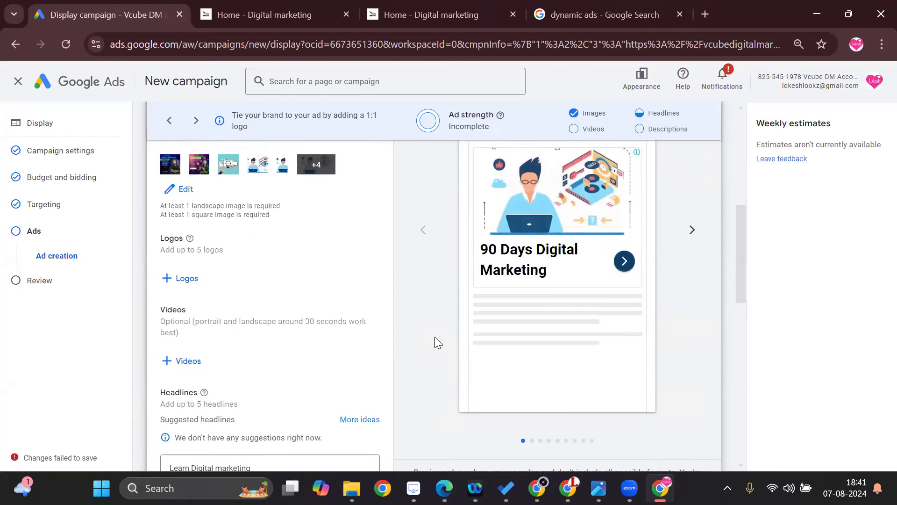
Enter "Get 100% Job Assistance" as the fourth headline.
{"action": "scroll", "coordinate": [425, 341], "scroll_direction": "down", "scroll_amount": 3}
{"action": "scroll", "coordinate": [414, 346], "scroll_direction": "down", "scroll_amount": 3}
{"action": "left_click", "coordinate": [238, 316]}
{"action": "type", "text": "Ge"}
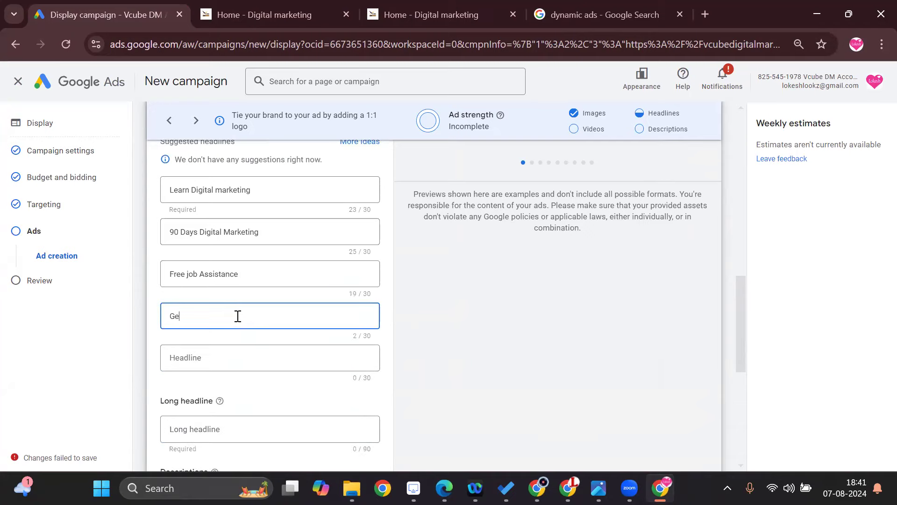
{"action": "type", "text": "t 100% Job Assista"}
Look through the ad previews for the different display, Gmail and YouTube placements.
{"action": "scroll", "coordinate": [374, 360], "scroll_direction": "up", "scroll_amount": 6}
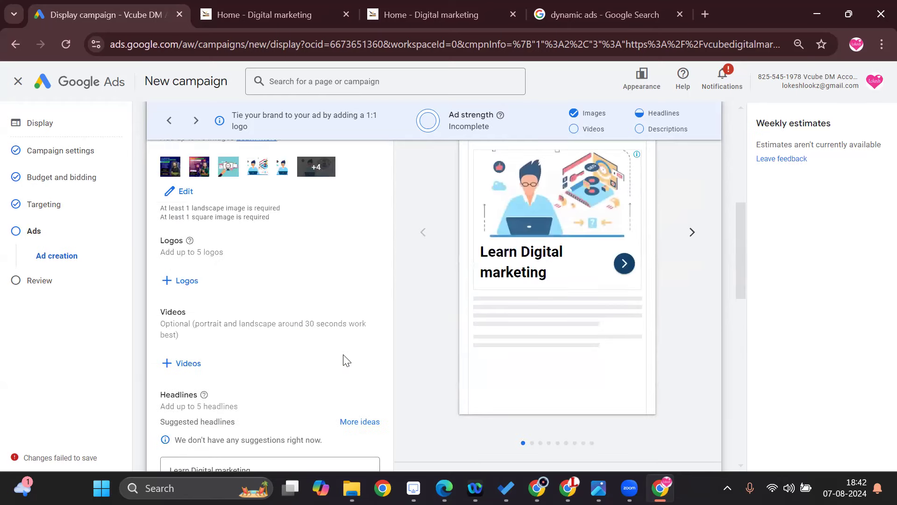
{"action": "scroll", "coordinate": [344, 361], "scroll_direction": "up", "scroll_amount": 2}
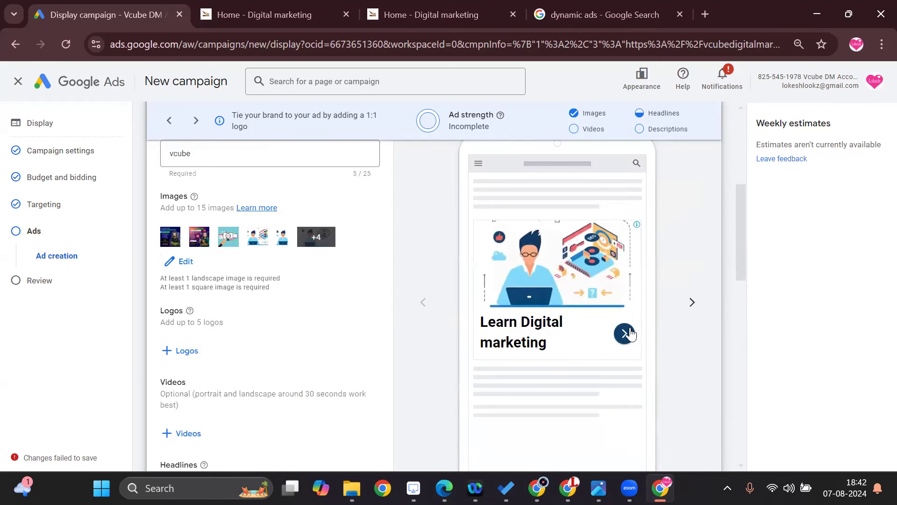
{"action": "left_click", "coordinate": [691, 304]}
{"action": "left_click", "coordinate": [691, 304]}
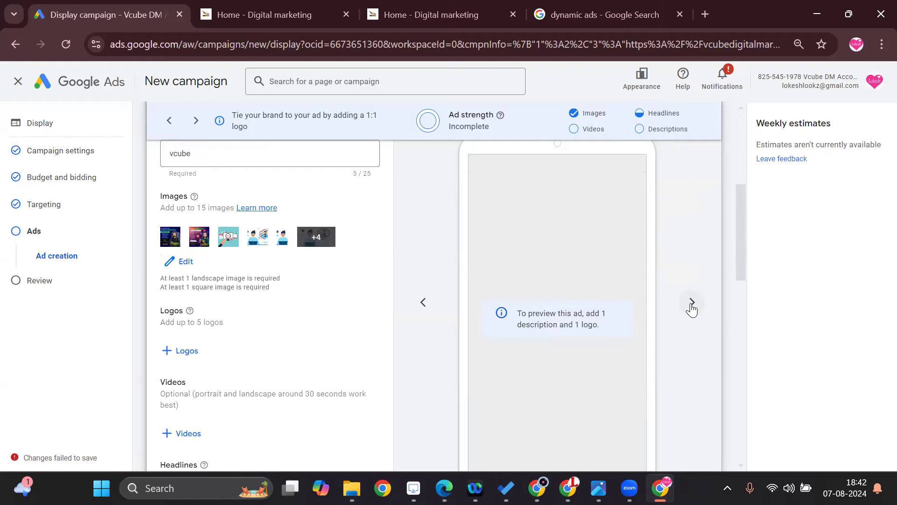
{"action": "left_click", "coordinate": [690, 305]}
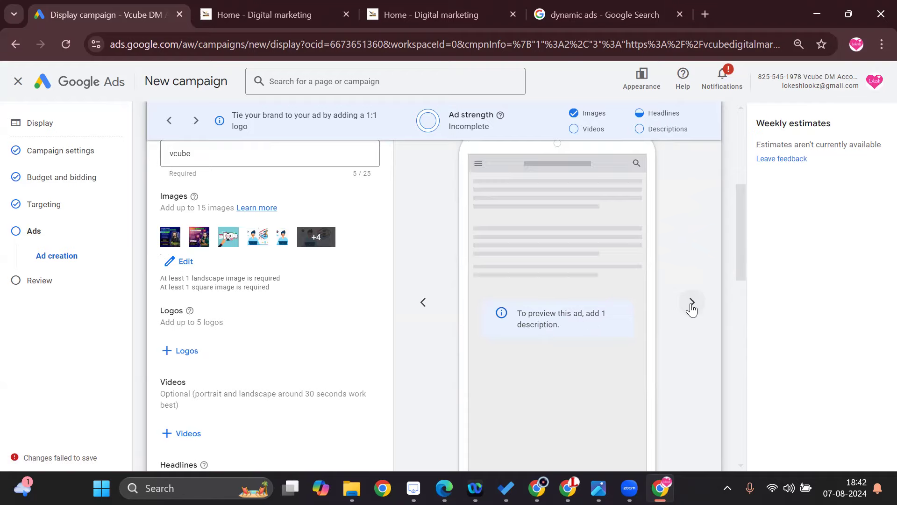
{"action": "left_click", "coordinate": [689, 306]}
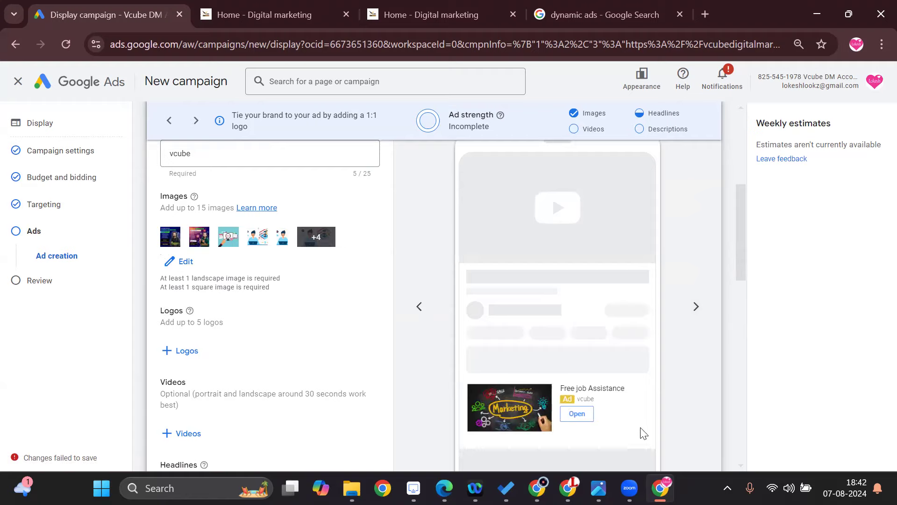
{"action": "left_click", "coordinate": [696, 307]}
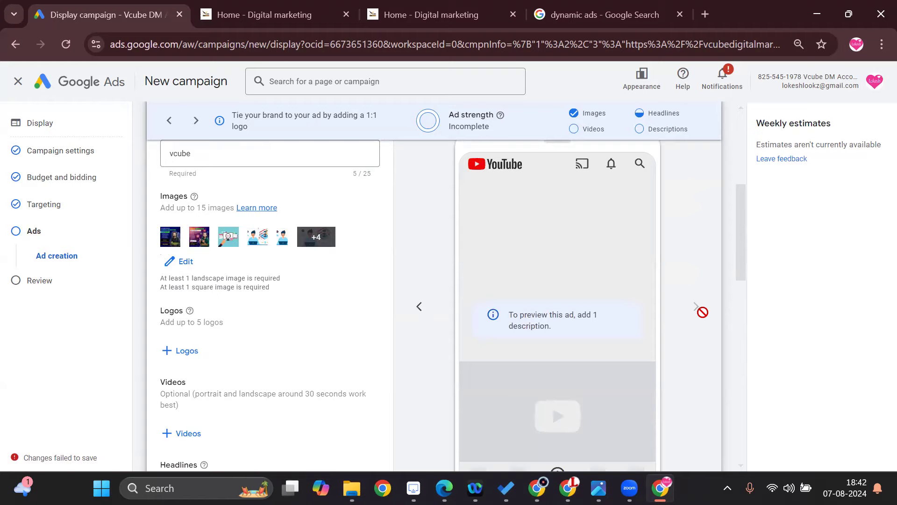
Enter "Learn Digital marketing in 90 days with 100% job Assistance" as the ad's first description.
{"action": "scroll", "coordinate": [377, 386], "scroll_direction": "down", "scroll_amount": 10}
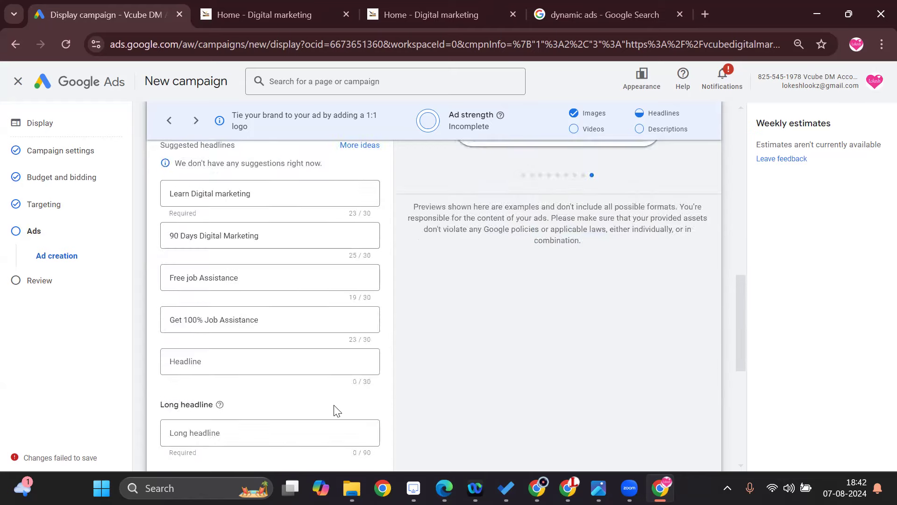
{"action": "left_click", "coordinate": [271, 293]}
{"action": "left_click", "coordinate": [241, 412]}
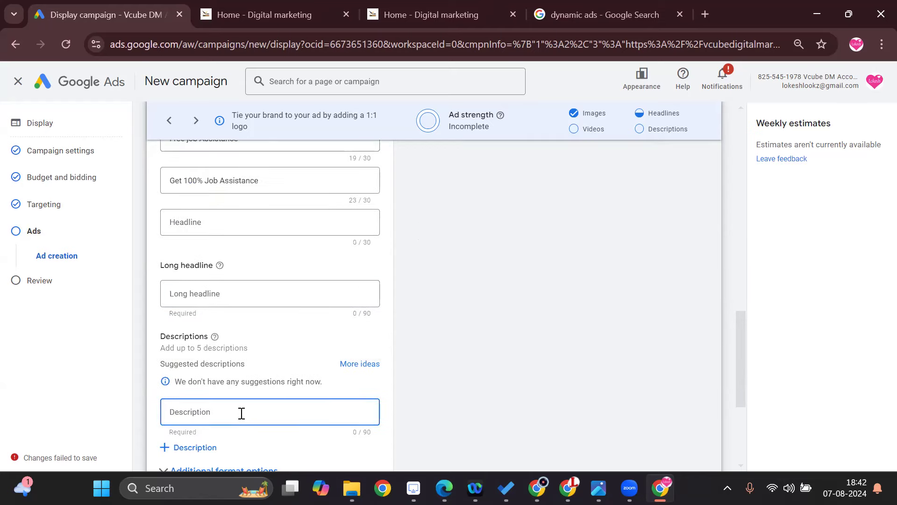
{"action": "type", "text": "Learn Digital market"}
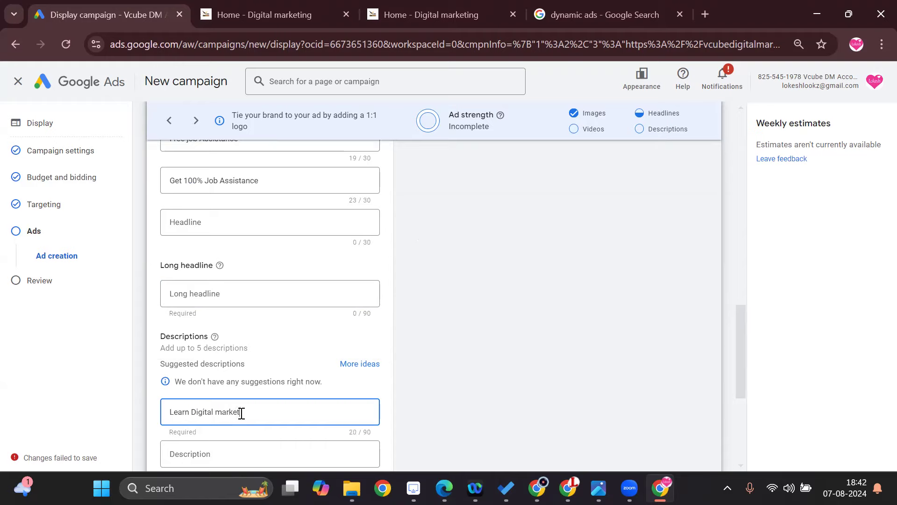
{"action": "type", "text": "ing inm"}
{"action": "key", "text": "BackSpace"}
{"action": "key", "text": "BackSpace"}
{"action": "type", "text": "n 90 days with 1090%"}
{"action": "key", "text": "BackSpace"}
{"action": "key", "text": "BackSpace"}
{"action": "key", "text": "BackSpace"}
{"action": "type", "text": "job Assistance"}
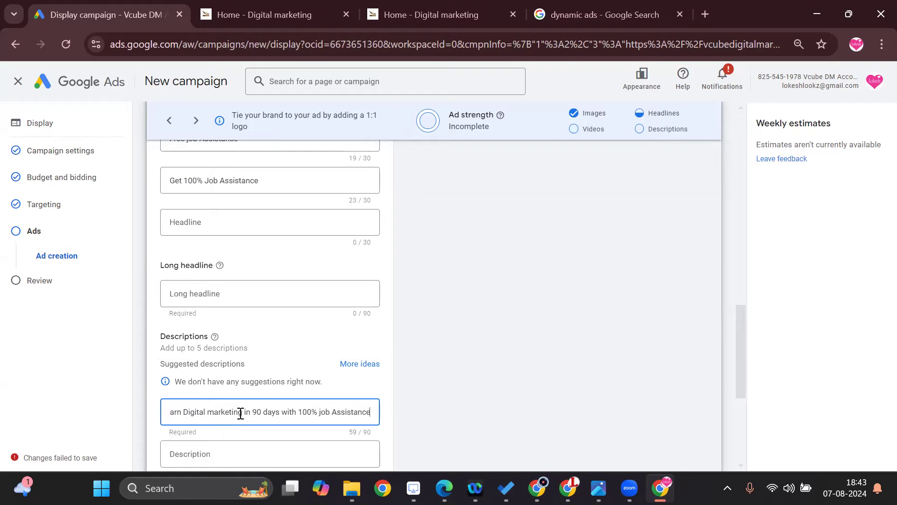
Review the ad's additional format options and the optional call to action text and custom colors settings.
{"action": "scroll", "coordinate": [240, 413], "scroll_direction": "down", "scroll_amount": 5}
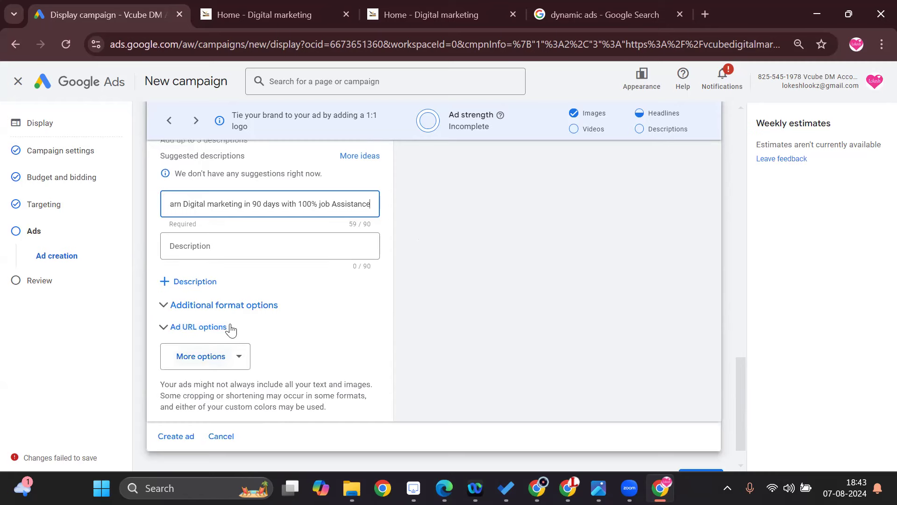
{"action": "left_click", "coordinate": [247, 305]}
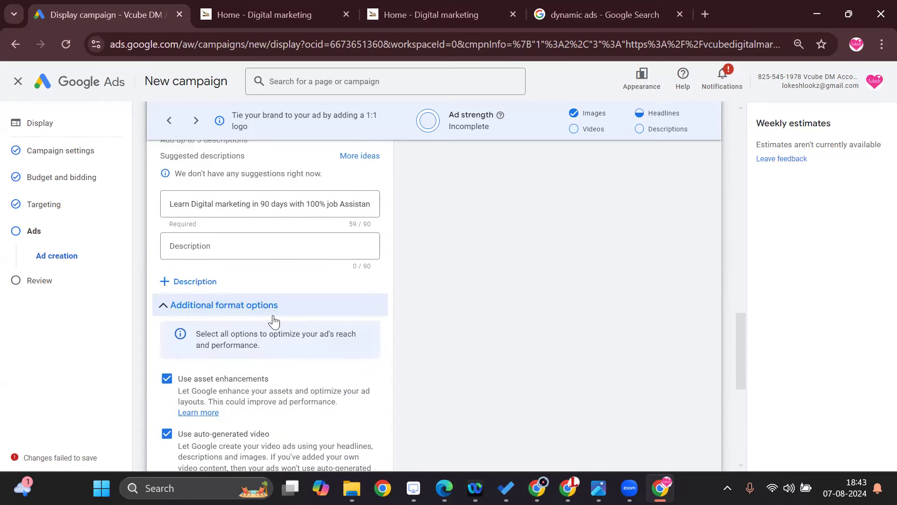
{"action": "scroll", "coordinate": [267, 377], "scroll_direction": "down", "scroll_amount": 5}
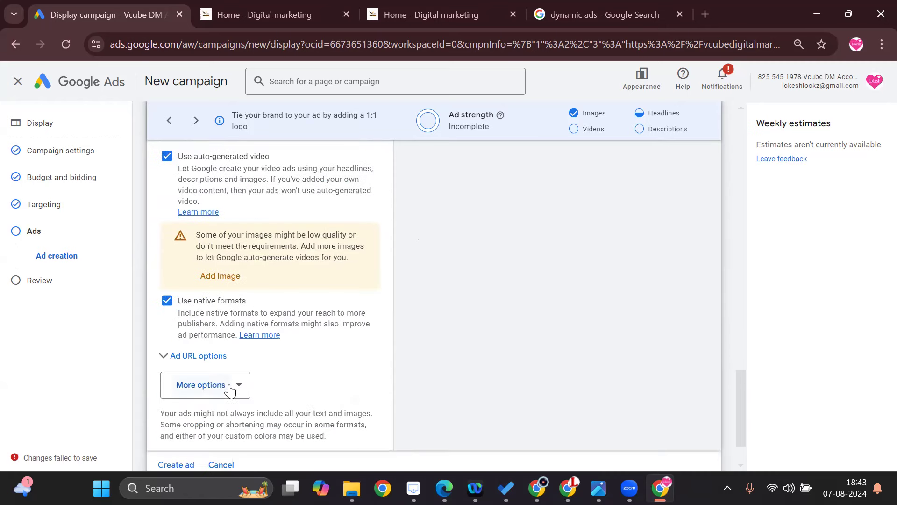
{"action": "left_click", "coordinate": [236, 387]}
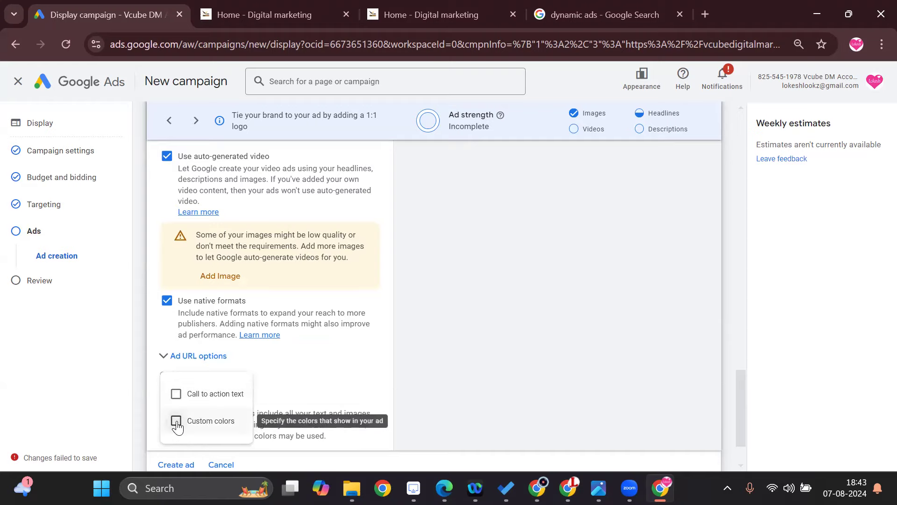
{"action": "left_click", "coordinate": [485, 350]}
{"action": "scroll", "coordinate": [518, 337], "scroll_direction": "down", "scroll_amount": 2}
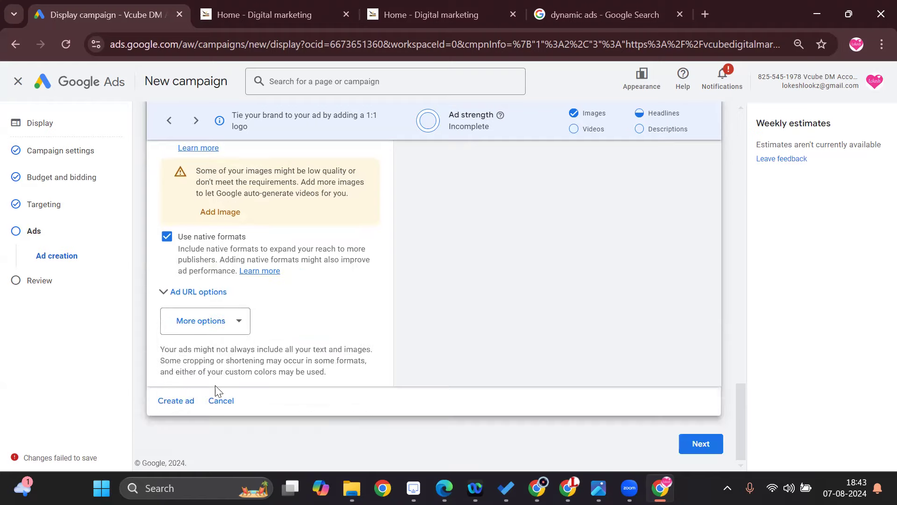
Create the responsive display ad and continue to the campaign review.
{"action": "scroll", "coordinate": [421, 351], "scroll_direction": "up", "scroll_amount": 15}
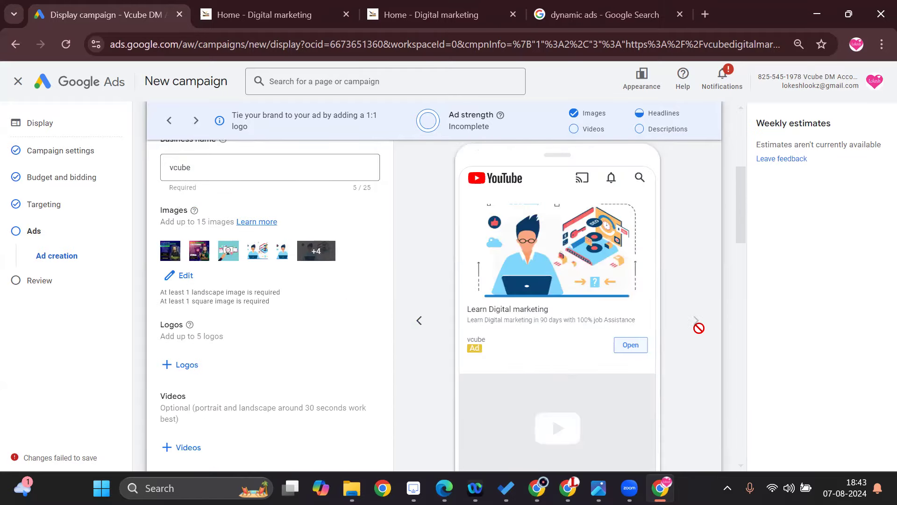
{"action": "scroll", "coordinate": [619, 347], "scroll_direction": "down", "scroll_amount": 8}
{"action": "scroll", "coordinate": [538, 370], "scroll_direction": "down", "scroll_amount": 10}
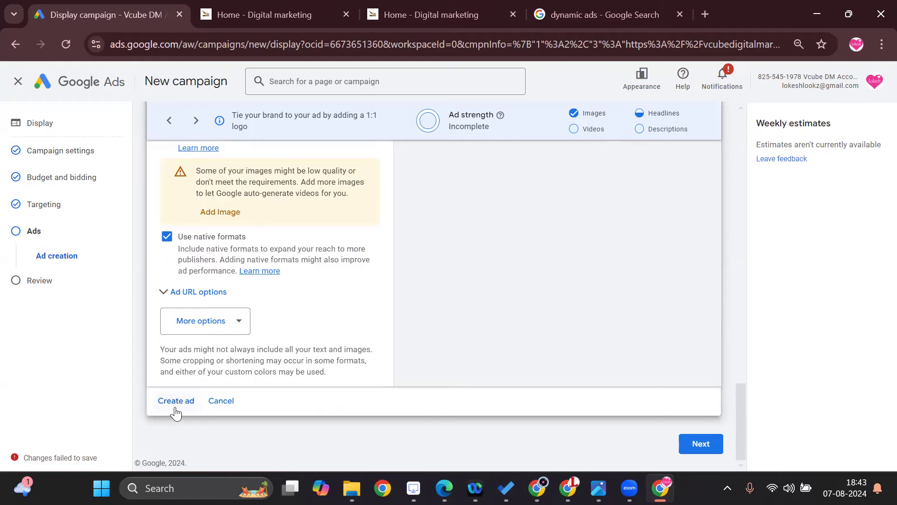
{"action": "left_click", "coordinate": [175, 402]}
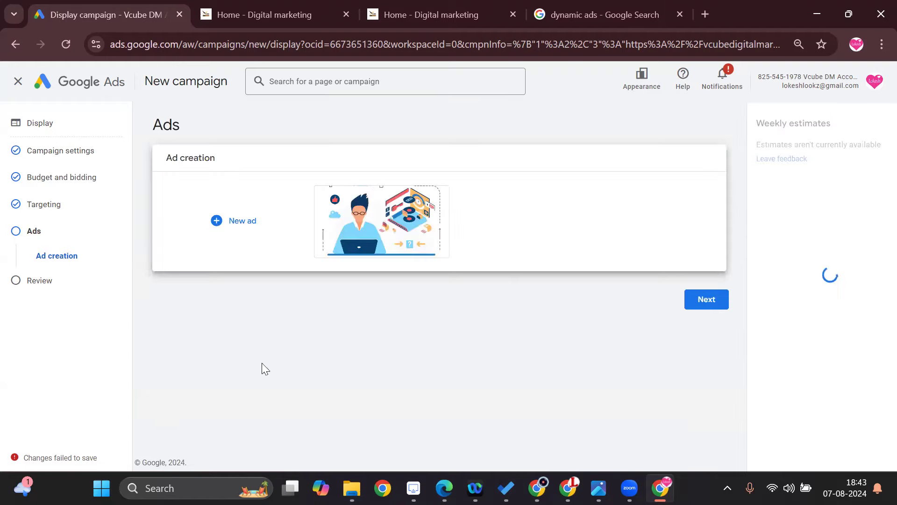
{"action": "left_click", "coordinate": [720, 308]}
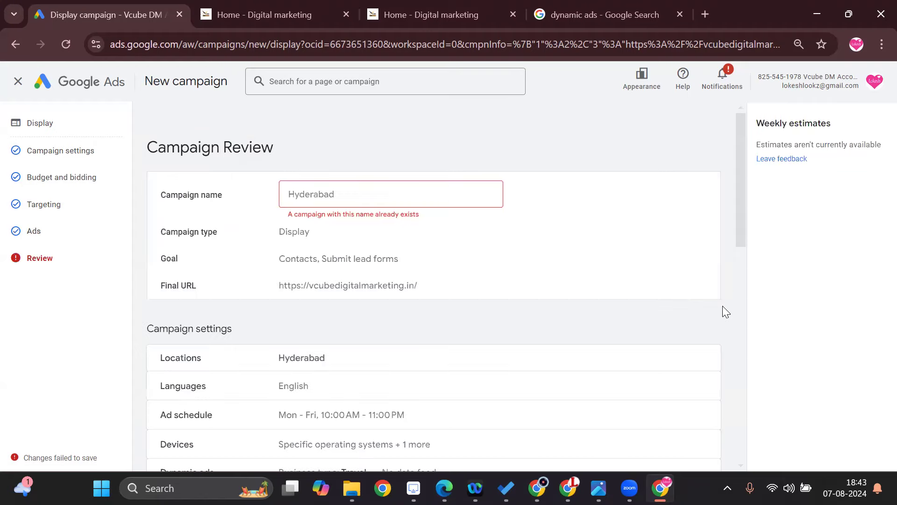
Rename the campaign to "Hyderabadd2".
{"action": "left_click", "coordinate": [325, 195]}
{"action": "left_click", "coordinate": [416, 196]}
{"action": "type", "text": "d"}
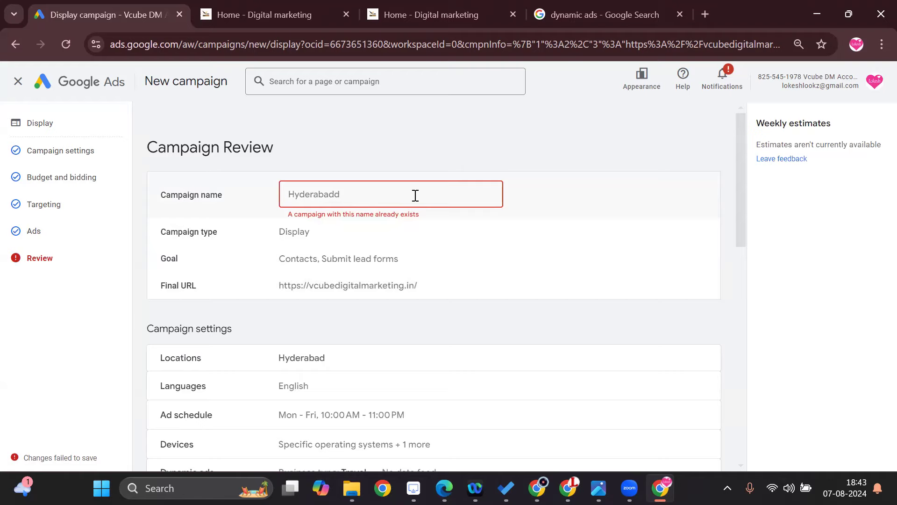
{"action": "type", "text": "2"}
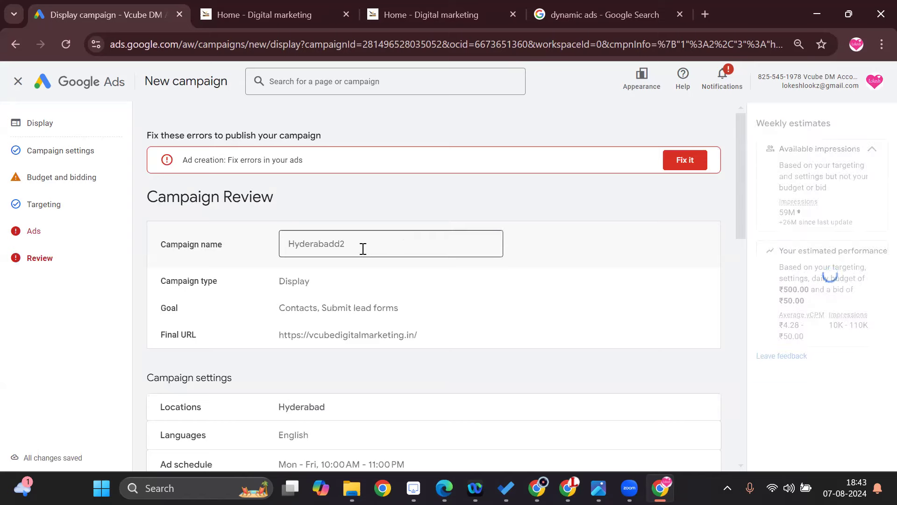
Open the responsive display ad with errors, check all of its fields and try to continue to the campaign review.
{"action": "left_click", "coordinate": [685, 161]}
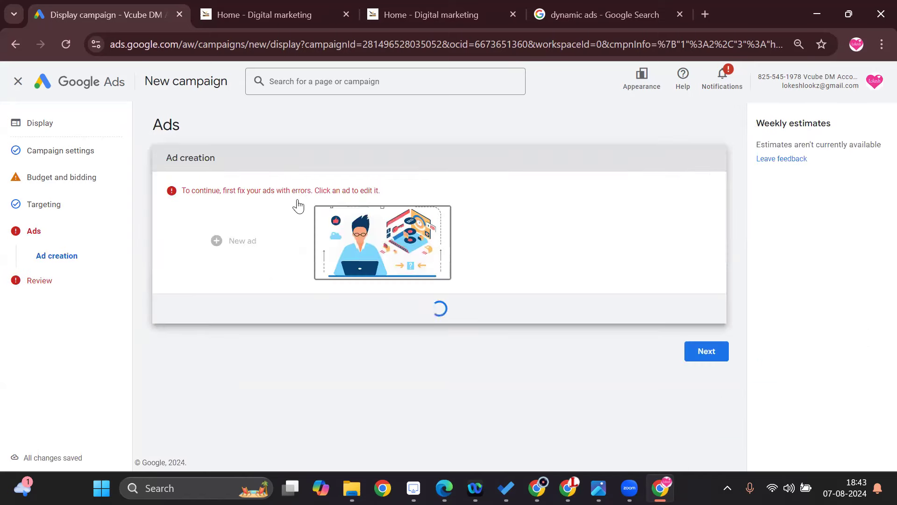
{"action": "left_click", "coordinate": [360, 217]}
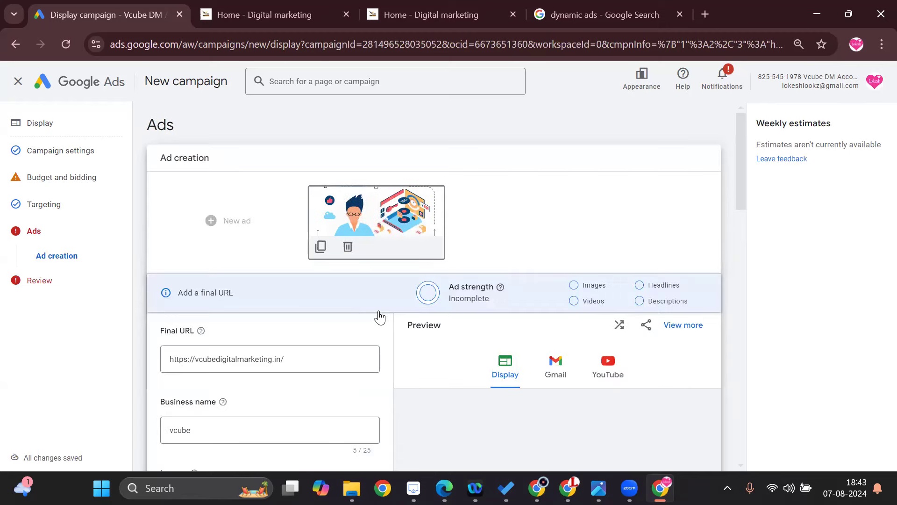
{"action": "scroll", "coordinate": [357, 333], "scroll_direction": "down", "scroll_amount": 1}
{"action": "scroll", "coordinate": [355, 334], "scroll_direction": "down", "scroll_amount": 8}
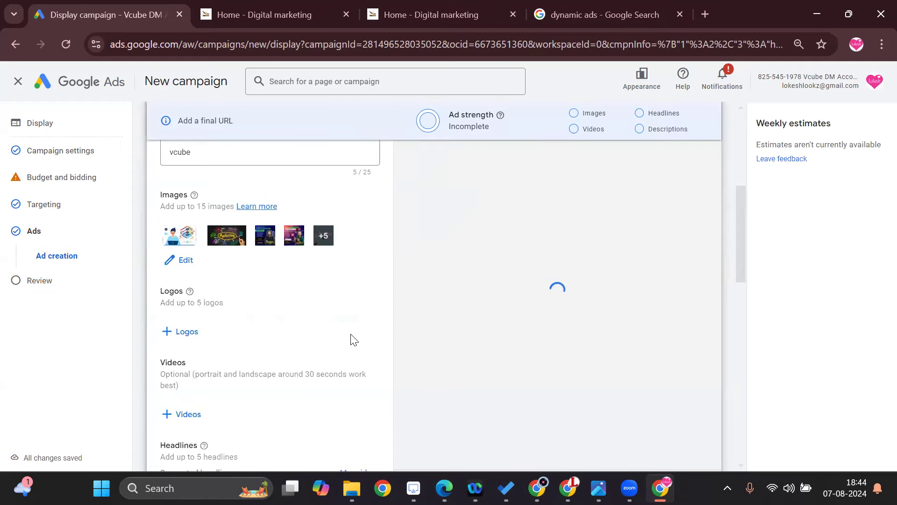
{"action": "scroll", "coordinate": [354, 340], "scroll_direction": "down", "scroll_amount": 4}
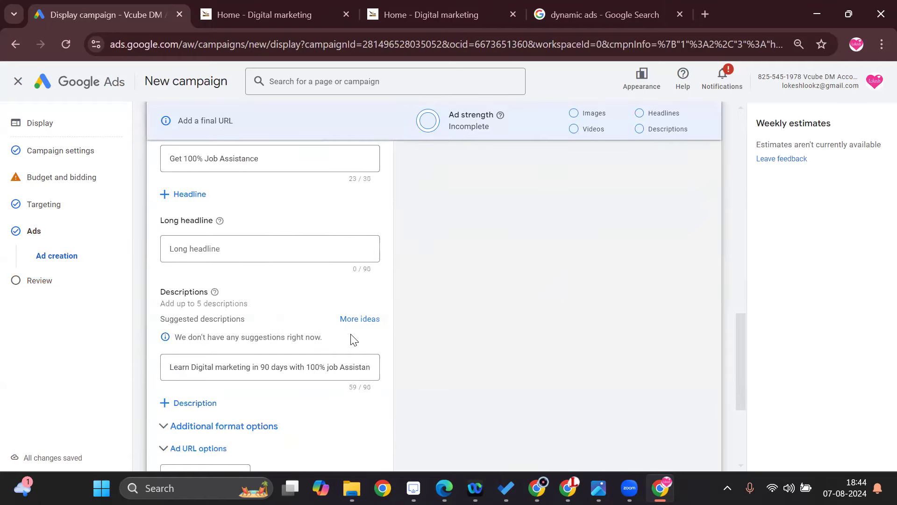
{"action": "scroll", "coordinate": [353, 338], "scroll_direction": "down", "scroll_amount": 4}
{"action": "scroll", "coordinate": [351, 334], "scroll_direction": "up", "scroll_amount": 7}
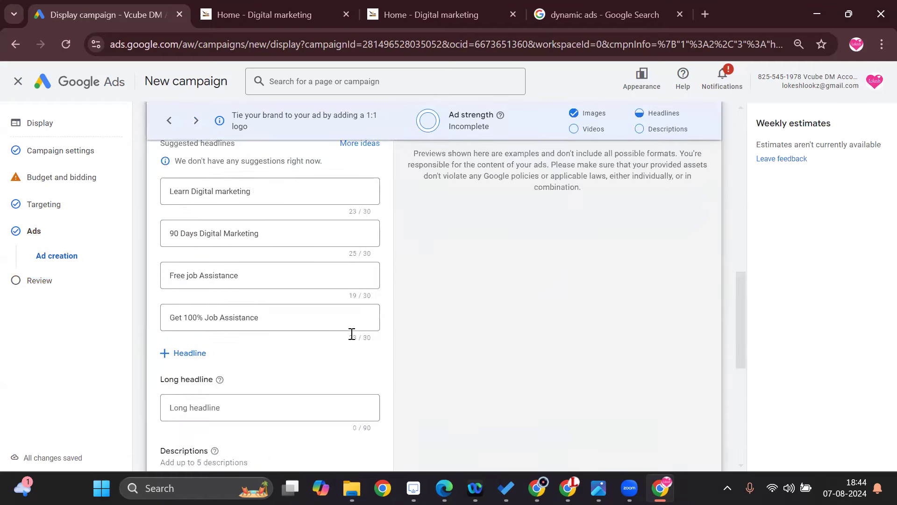
{"action": "scroll", "coordinate": [351, 334], "scroll_direction": "up", "scroll_amount": 5}
{"action": "scroll", "coordinate": [353, 339], "scroll_direction": "up", "scroll_amount": 4}
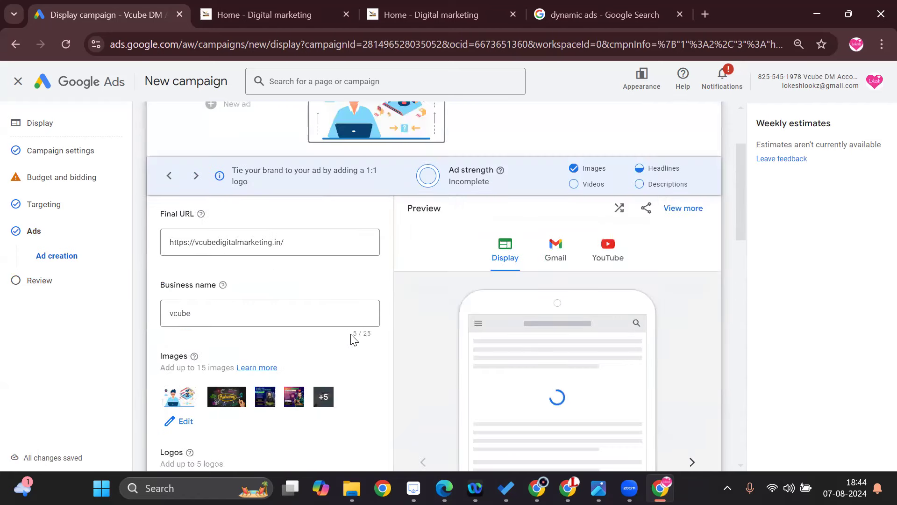
{"action": "scroll", "coordinate": [354, 340], "scroll_direction": "up", "scroll_amount": 2}
{"action": "scroll", "coordinate": [353, 340], "scroll_direction": "down", "scroll_amount": 4}
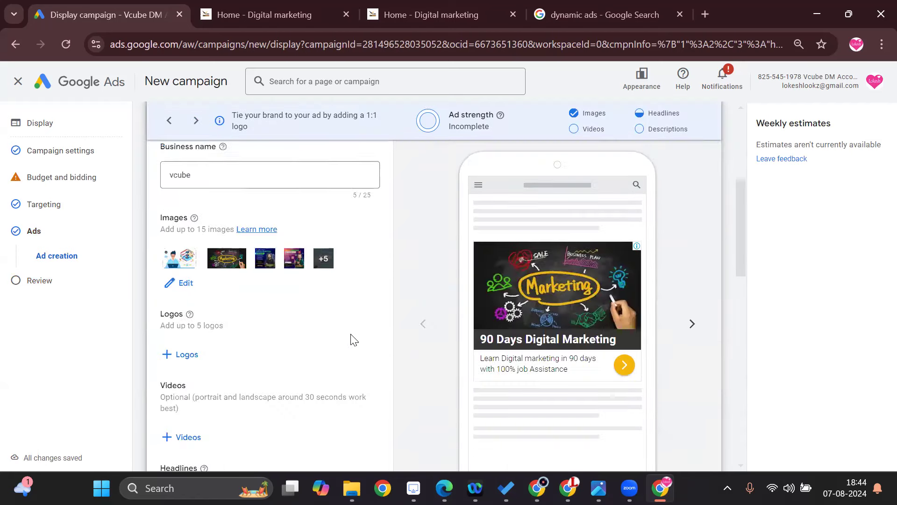
{"action": "scroll", "coordinate": [351, 333], "scroll_direction": "down", "scroll_amount": 10}
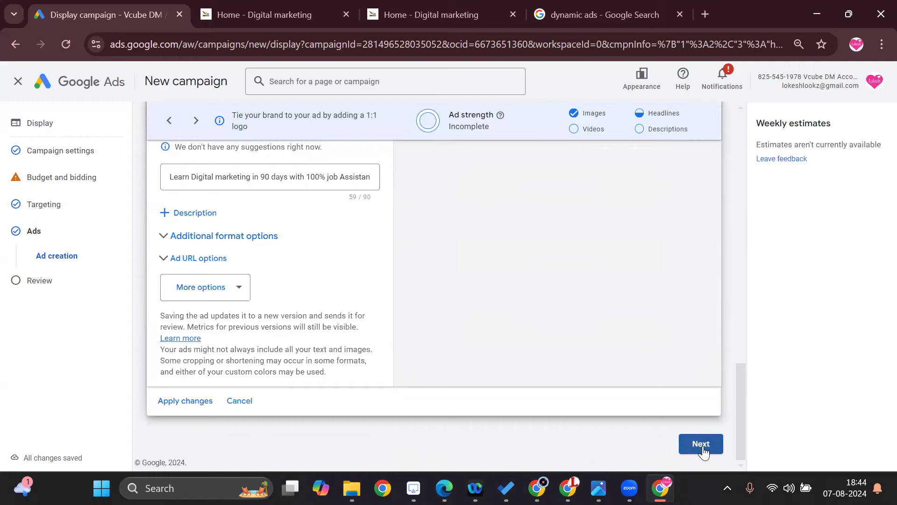
{"action": "left_click", "coordinate": [702, 447]}
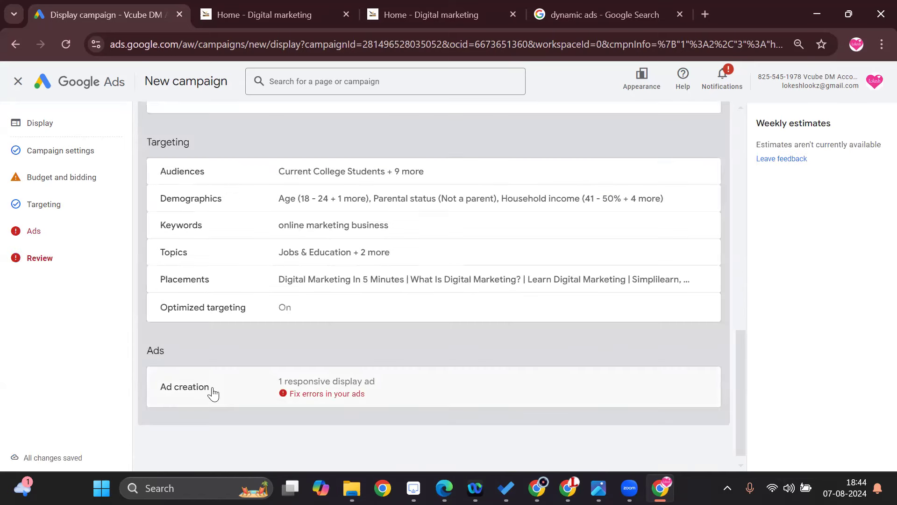
Fix the ad by entering "Speed up your carrier with the beautiful course to Grow with" as its long headline, and continue to the campaign review.
{"action": "left_click", "coordinate": [329, 394]}
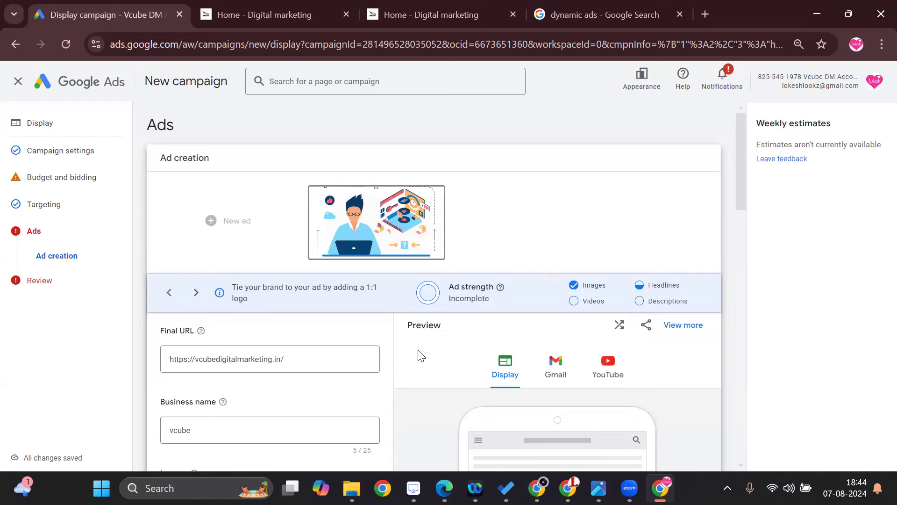
{"action": "scroll", "coordinate": [418, 351], "scroll_direction": "down", "scroll_amount": 3}
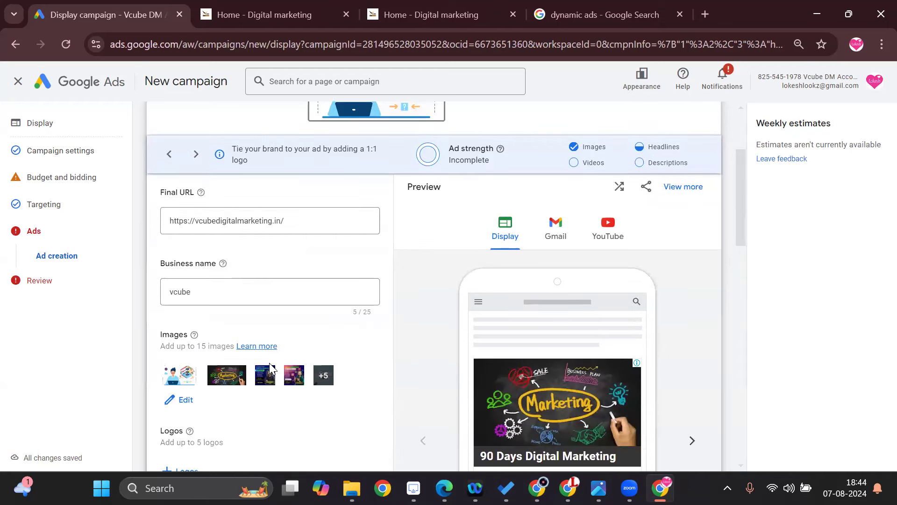
{"action": "scroll", "coordinate": [269, 362], "scroll_direction": "down", "scroll_amount": 3}
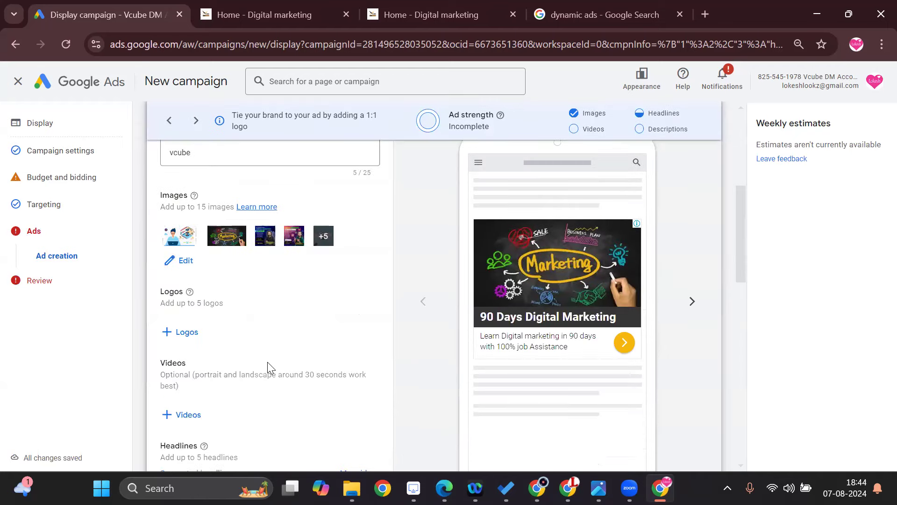
{"action": "scroll", "coordinate": [268, 340], "scroll_direction": "down", "scroll_amount": 2}
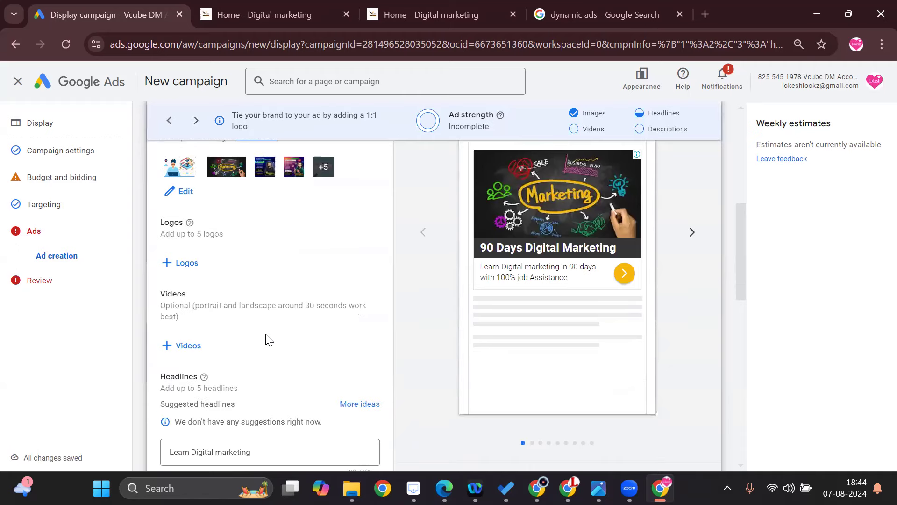
{"action": "scroll", "coordinate": [269, 340], "scroll_direction": "down", "scroll_amount": 8}
{"action": "left_click", "coordinate": [258, 252]}
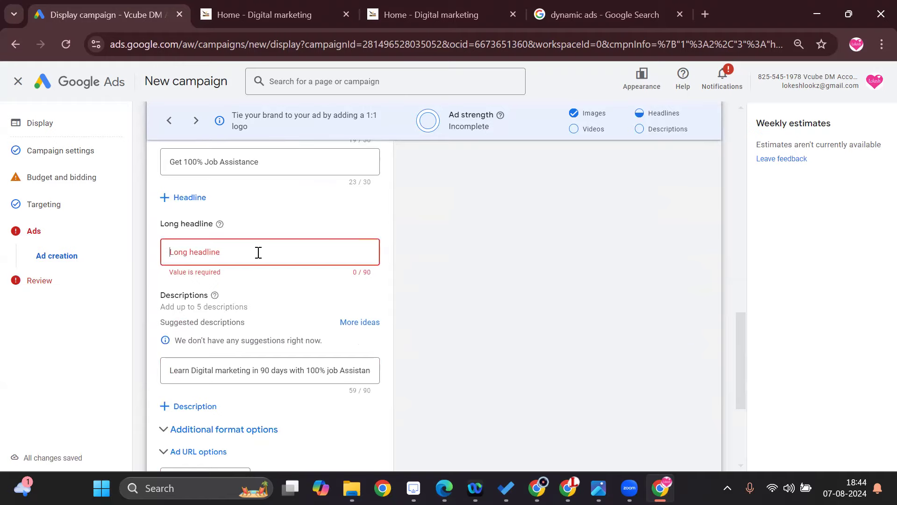
{"action": "type", "text": "Speed up"}
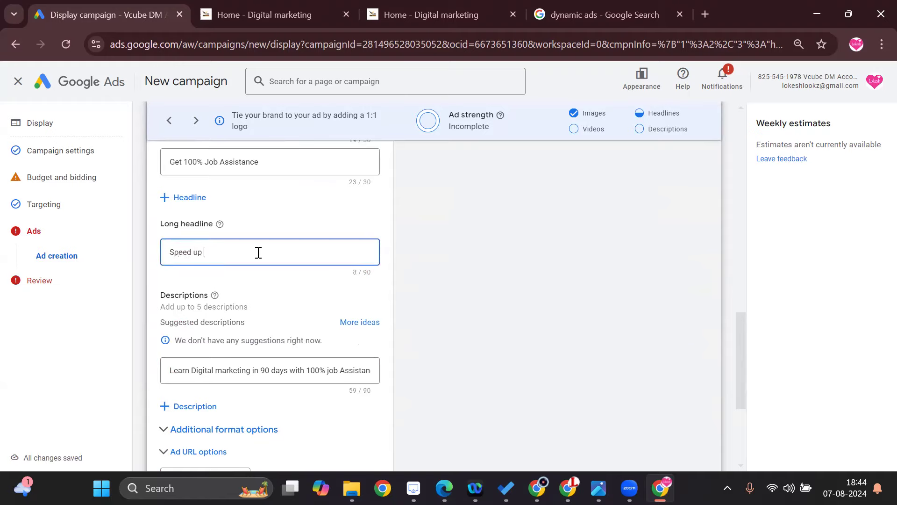
{"action": "type", "text": " yout carrier with the "}
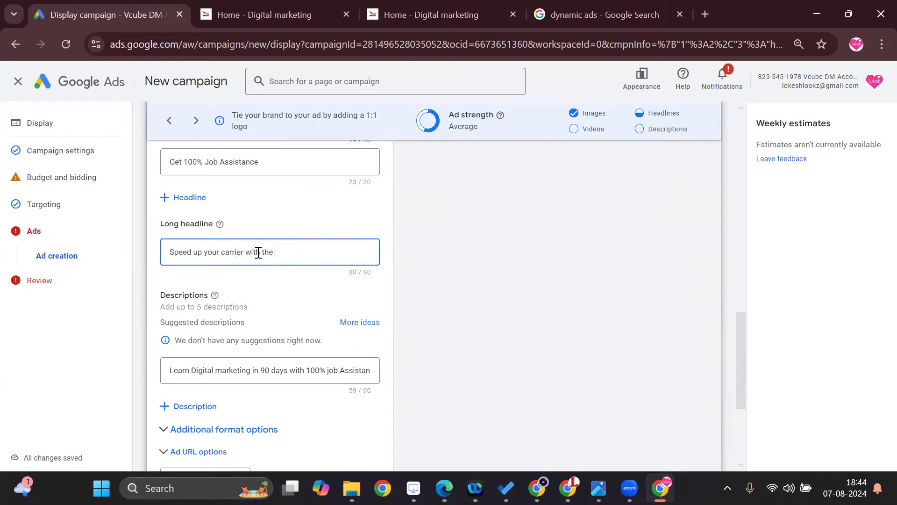
{"action": "type", "text": "beaut"}
{"action": "type", "text": "if"}
{"action": "type", "text": "ul"}
{"action": "type", "text": " course "}
{"action": "type", "text": "to "}
{"action": "type", "text": "z"}
{"action": "type", "text": "G"}
{"action": "type", "text": "row wi"}
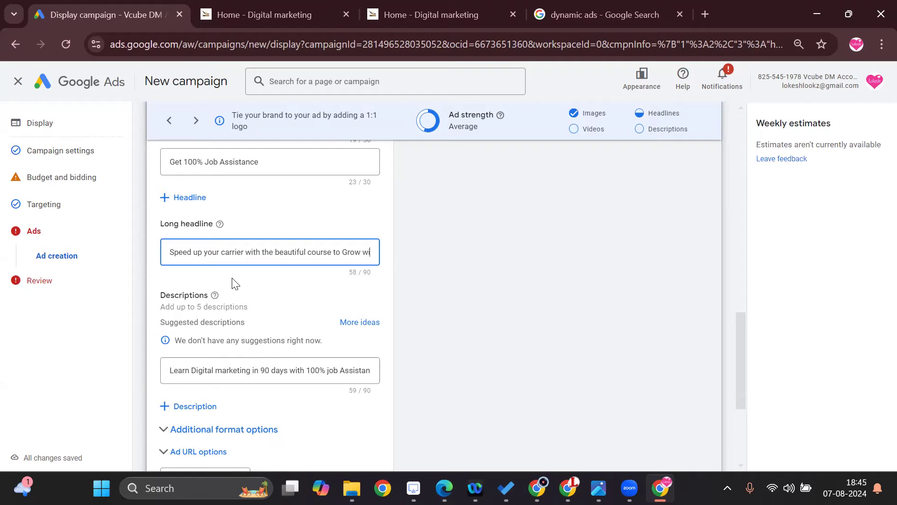
{"action": "type", "text": "th"}
{"action": "scroll", "coordinate": [394, 366], "scroll_direction": "down", "scroll_amount": 5}
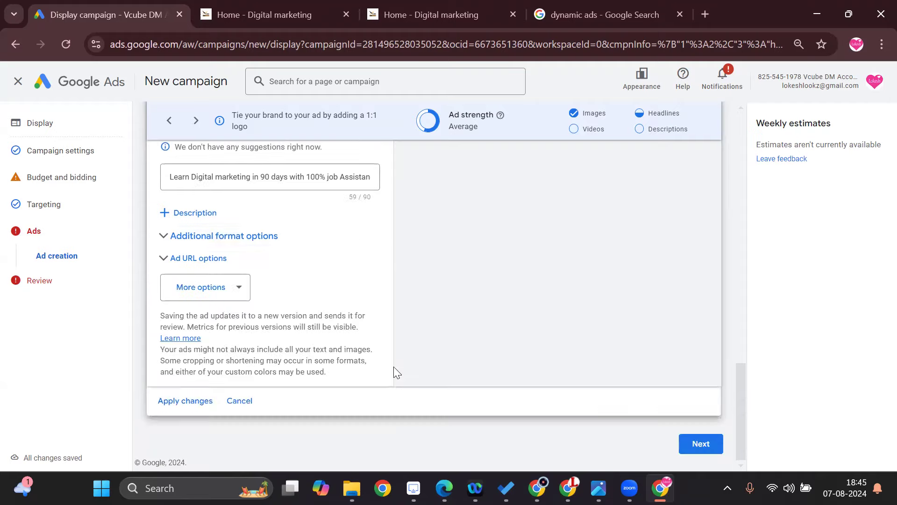
{"action": "left_click", "coordinate": [703, 447]}
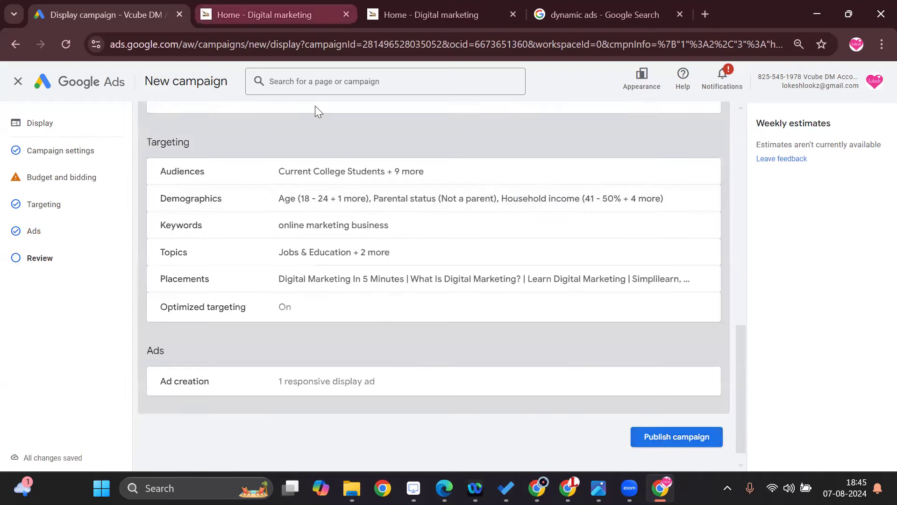
Review the campaign's settings, budget, bidding, targeting and ads, and publish the campaign.
{"action": "scroll", "coordinate": [397, 362], "scroll_direction": "up", "scroll_amount": 5}
{"action": "scroll", "coordinate": [396, 363], "scroll_direction": "up", "scroll_amount": 8}
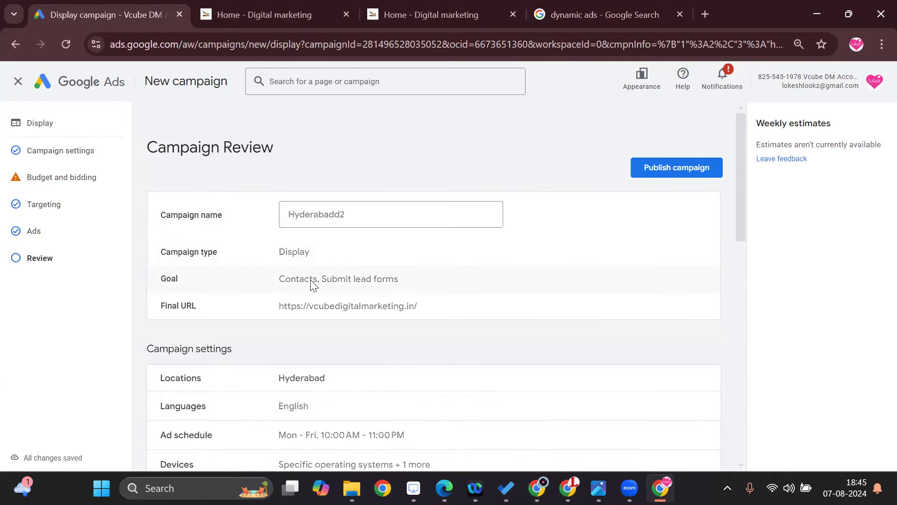
{"action": "scroll", "coordinate": [401, 315], "scroll_direction": "down", "scroll_amount": 1}
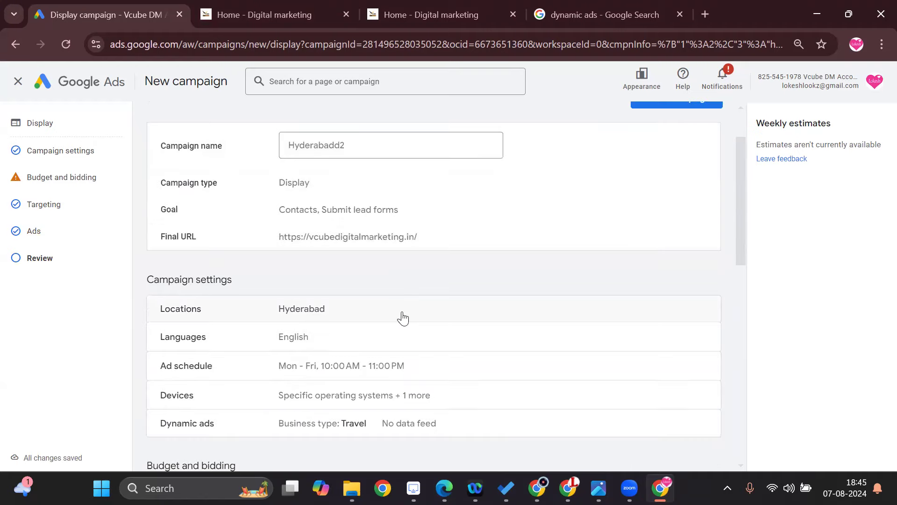
{"action": "scroll", "coordinate": [308, 345], "scroll_direction": "down", "scroll_amount": 1}
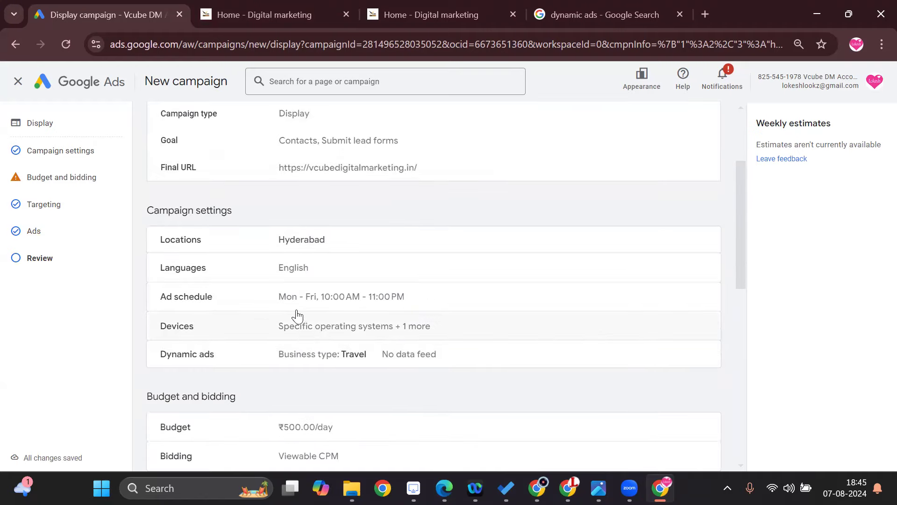
{"action": "scroll", "coordinate": [365, 320], "scroll_direction": "down", "scroll_amount": 1}
{"action": "scroll", "coordinate": [314, 360], "scroll_direction": "down", "scroll_amount": 1}
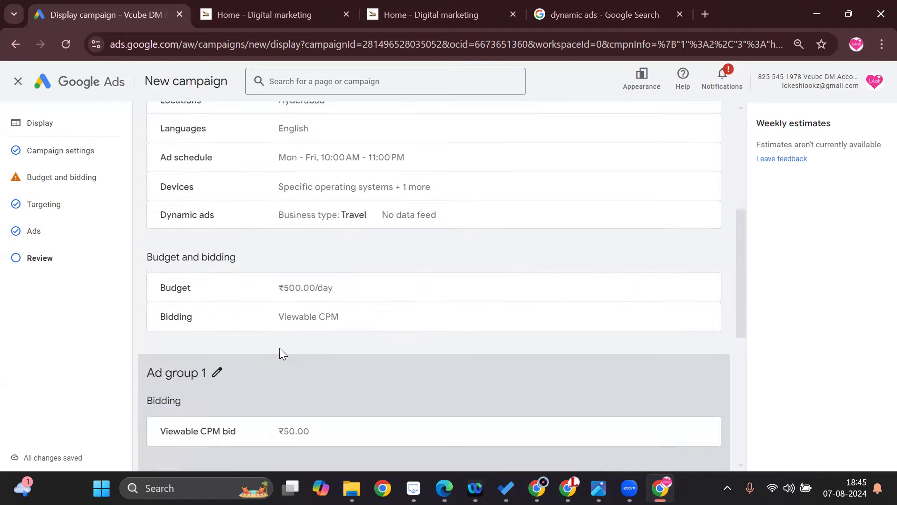
{"action": "scroll", "coordinate": [328, 332], "scroll_direction": "down", "scroll_amount": 1}
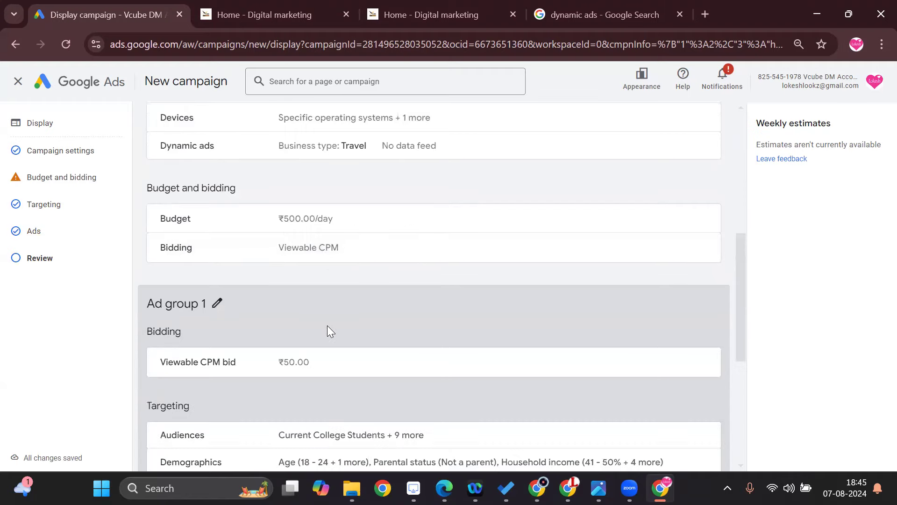
{"action": "scroll", "coordinate": [328, 364], "scroll_direction": "down", "scroll_amount": 2}
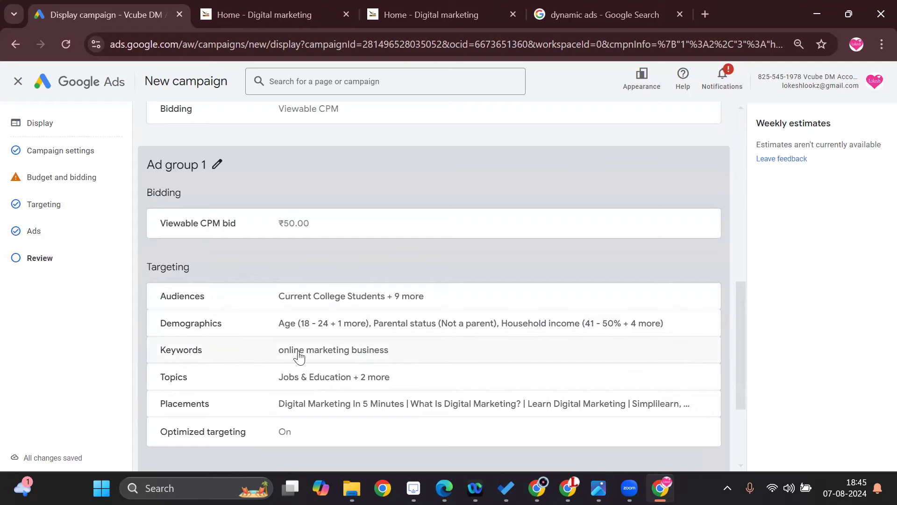
{"action": "scroll", "coordinate": [335, 376], "scroll_direction": "down", "scroll_amount": 1}
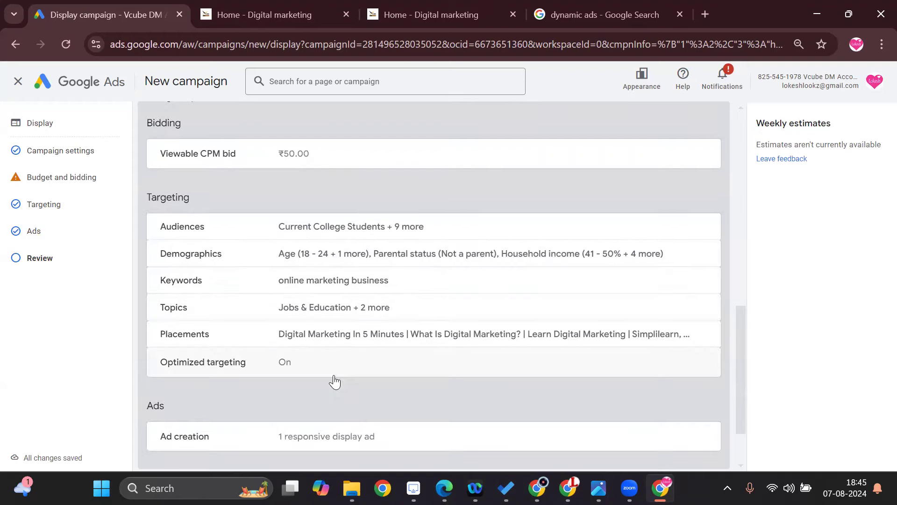
{"action": "scroll", "coordinate": [286, 372], "scroll_direction": "down", "scroll_amount": 1}
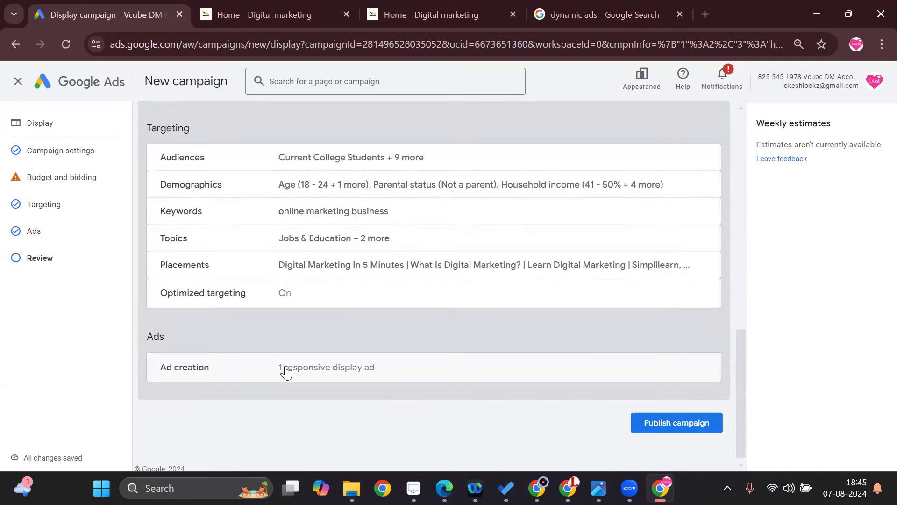
{"action": "left_click", "coordinate": [645, 425]}
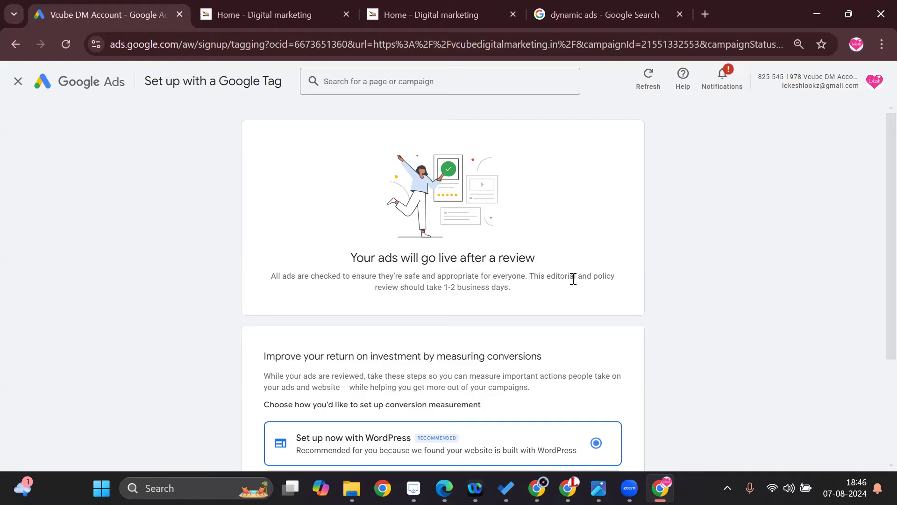
Check the conversion measurement setup options and continue with the recommended WordPress setup.
{"action": "scroll", "coordinate": [484, 290], "scroll_direction": "down", "scroll_amount": 3}
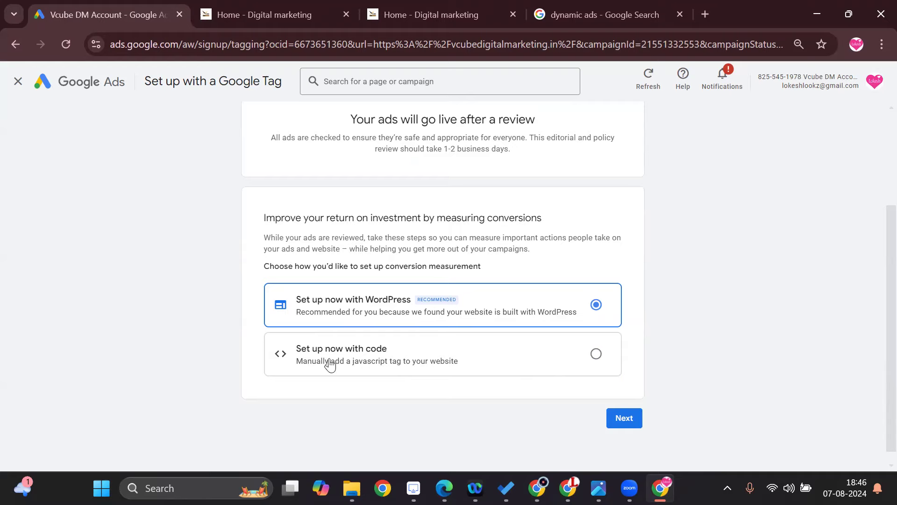
{"action": "scroll", "coordinate": [441, 381], "scroll_direction": "up", "scroll_amount": 3}
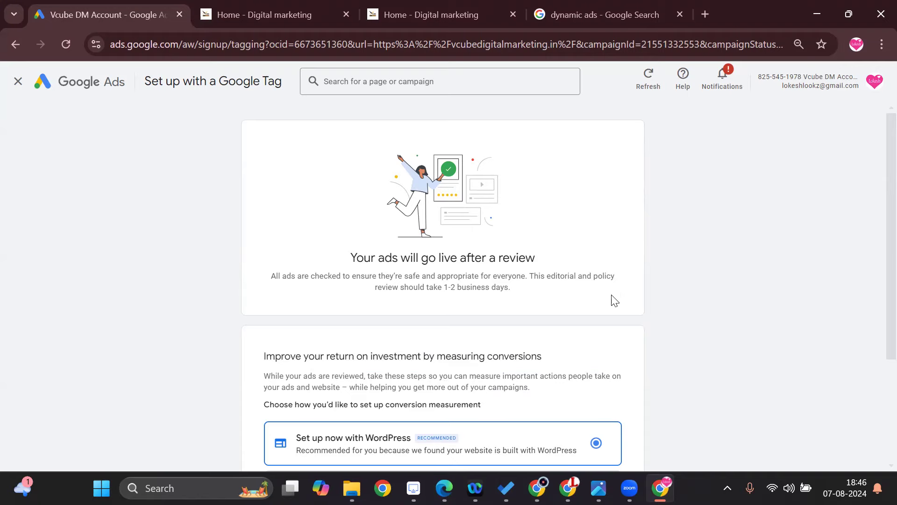
{"action": "scroll", "coordinate": [612, 299], "scroll_direction": "down", "scroll_amount": 3}
{"action": "left_click", "coordinate": [616, 408]}
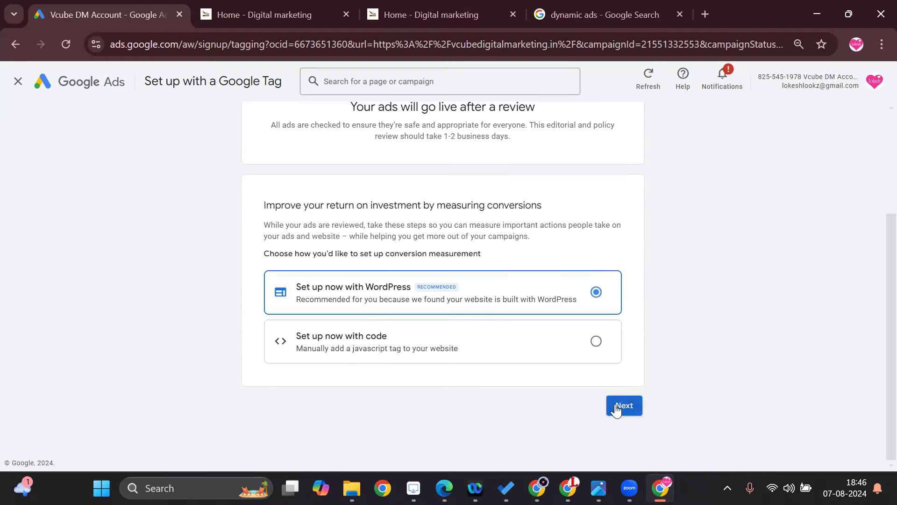
Read through the instructions for adding the Google tag to the site's theme header in WordPress, up to the connection test.
{"action": "scroll", "coordinate": [554, 391], "scroll_direction": "down", "scroll_amount": 6}
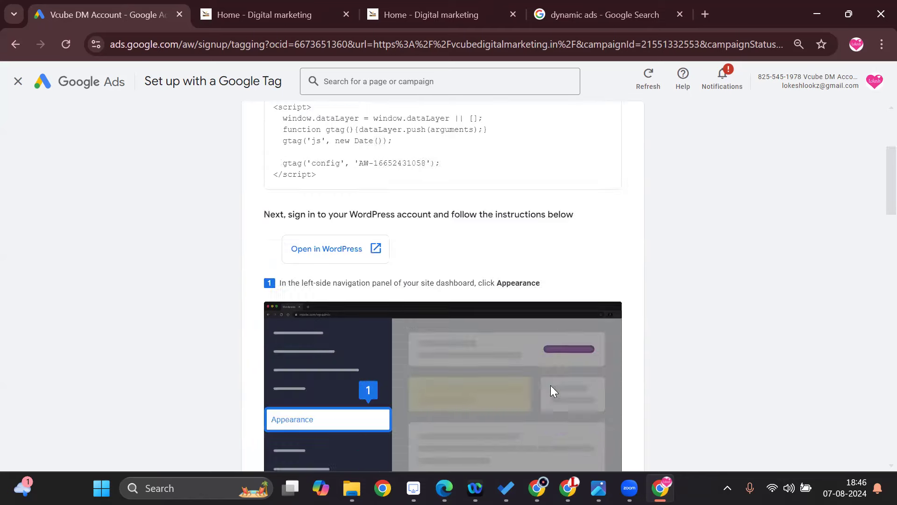
{"action": "scroll", "coordinate": [553, 390], "scroll_direction": "down", "scroll_amount": 4}
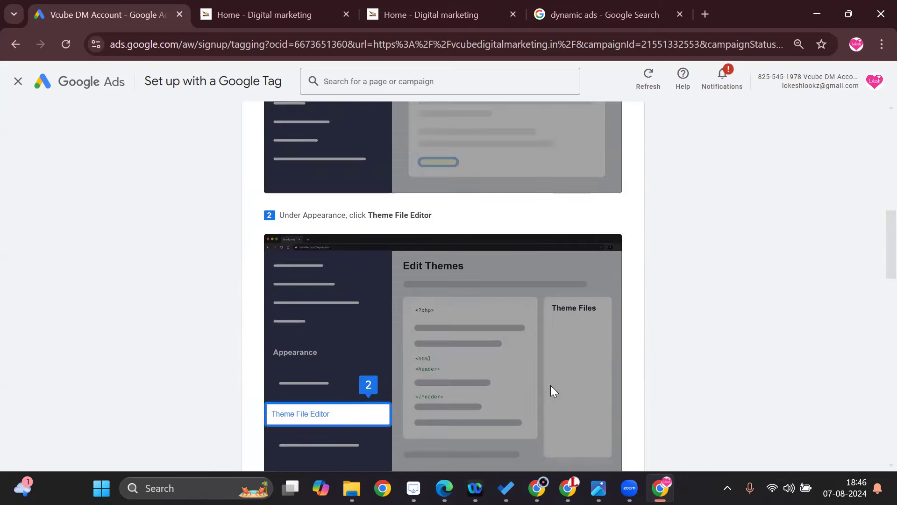
{"action": "scroll", "coordinate": [551, 389], "scroll_direction": "down", "scroll_amount": 10}
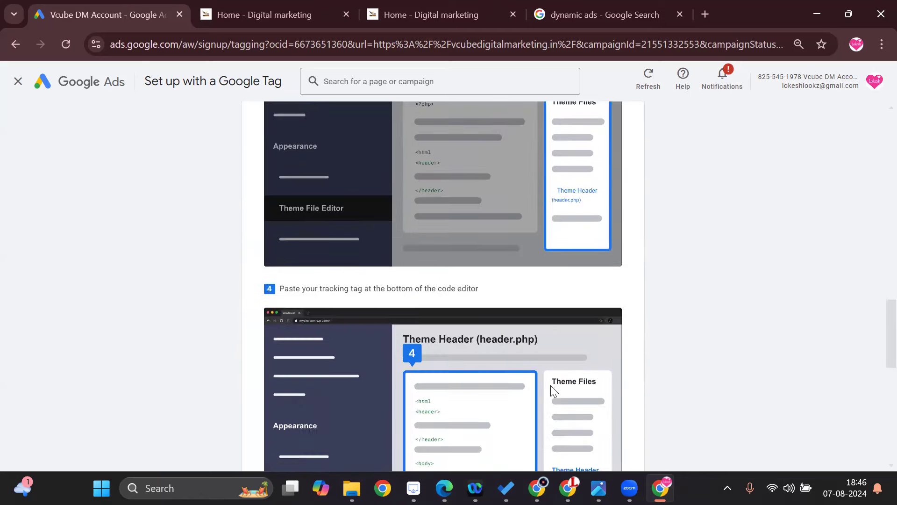
{"action": "scroll", "coordinate": [552, 386], "scroll_direction": "down", "scroll_amount": 10}
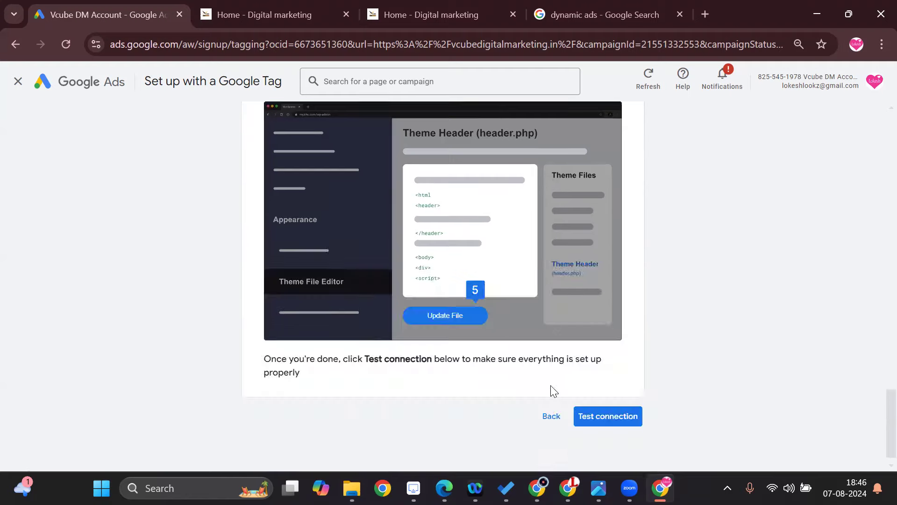
Leave the Google tag setup instructions without testing the connection and go to the account overview.
{"action": "scroll", "coordinate": [551, 386], "scroll_direction": "down", "scroll_amount": 1}
{"action": "scroll", "coordinate": [551, 386], "scroll_direction": "up", "scroll_amount": 3}
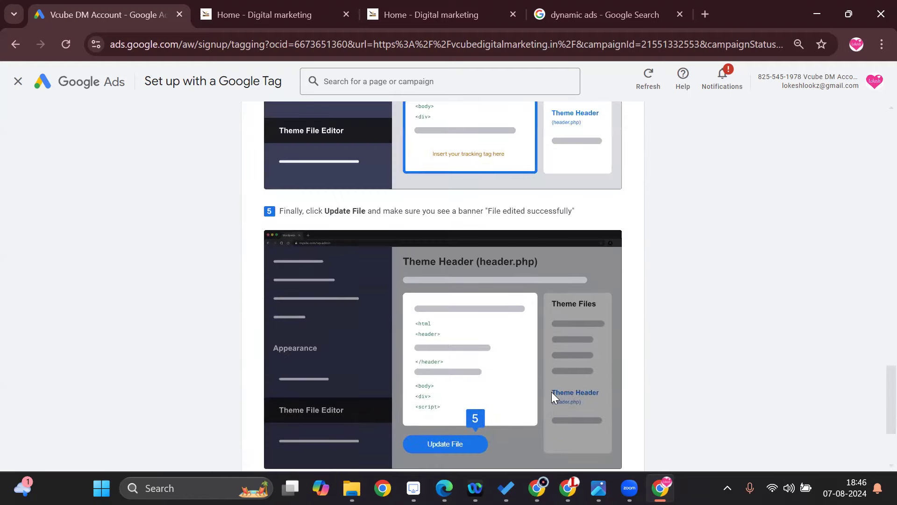
{"action": "scroll", "coordinate": [551, 392], "scroll_direction": "up", "scroll_amount": 20}
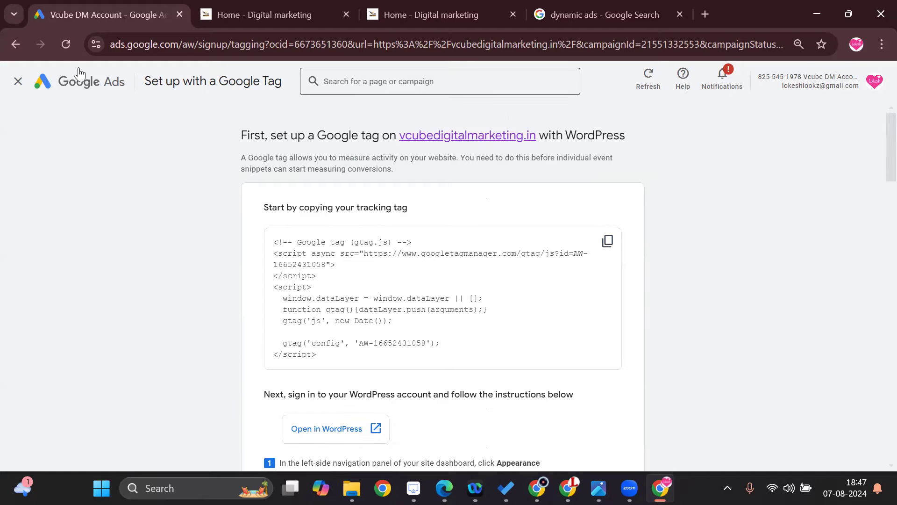
{"action": "left_click", "coordinate": [15, 44]}
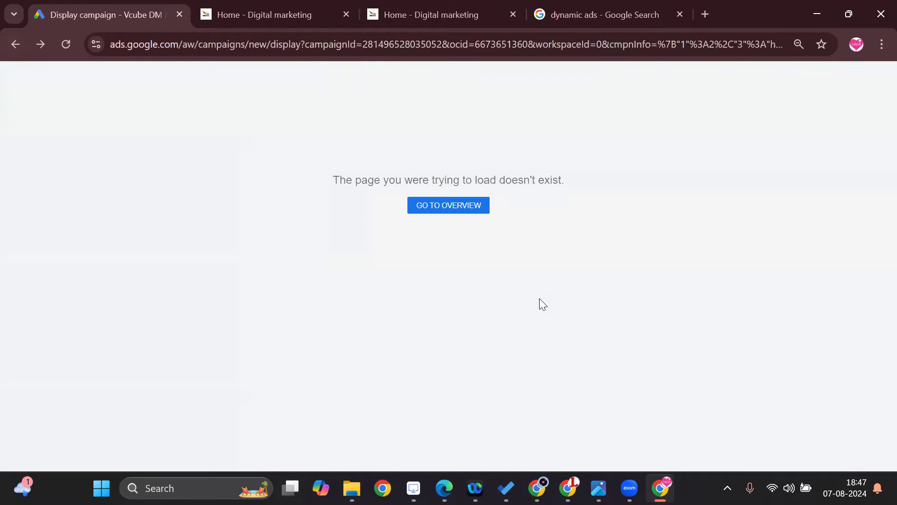
{"action": "left_click", "coordinate": [446, 206]}
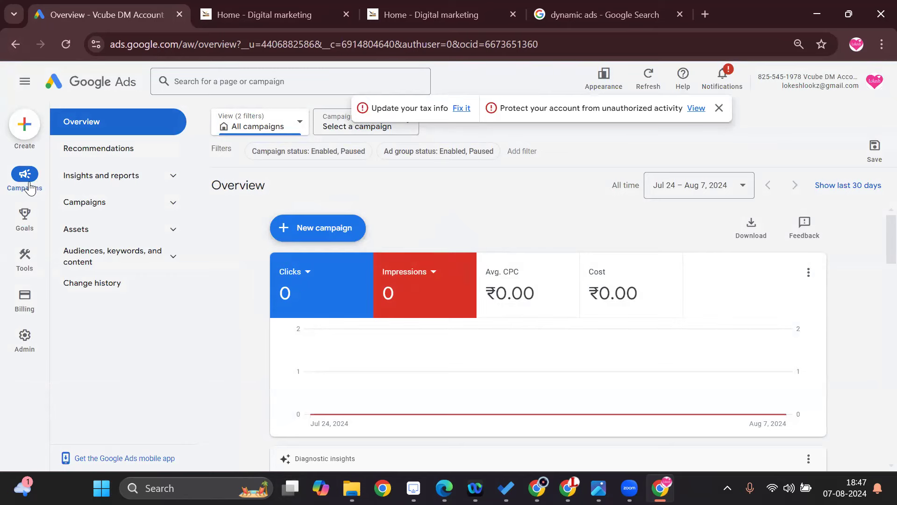
From the campaign list, open Ad group 1 of the Hyderabadd2 campaign and show its responsive display ad's asset details.
{"action": "left_click", "coordinate": [83, 203]}
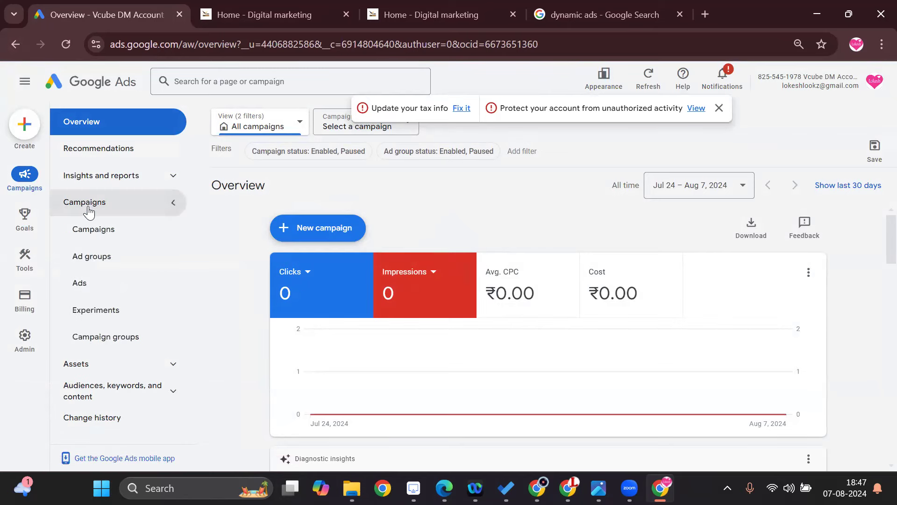
{"action": "left_click", "coordinate": [108, 240]}
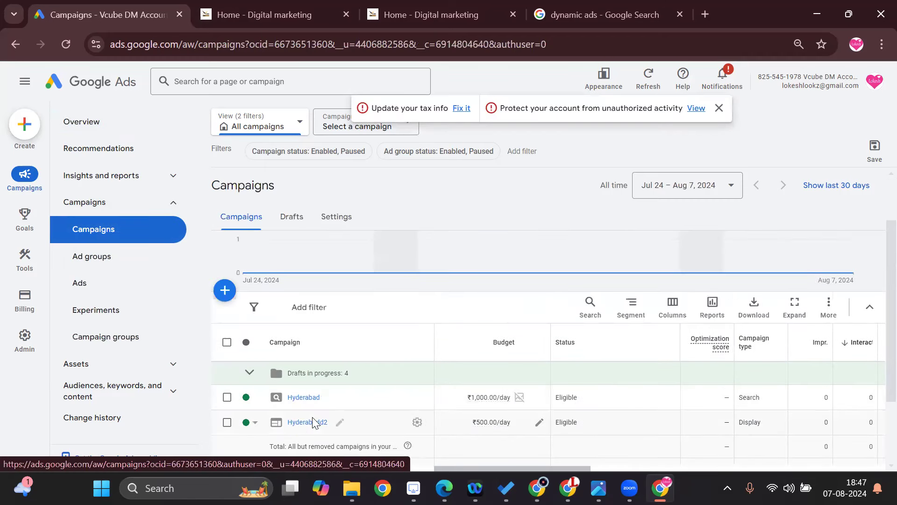
{"action": "scroll", "coordinate": [353, 422], "scroll_direction": "down", "scroll_amount": 2}
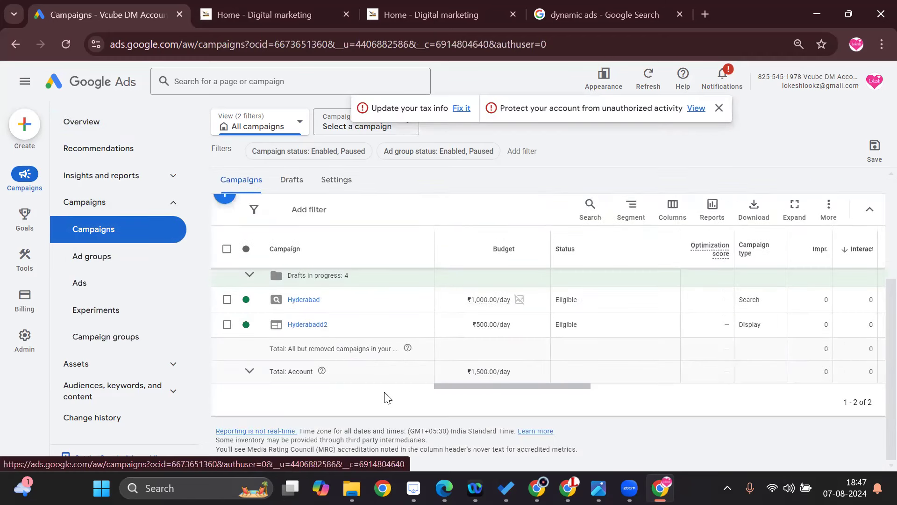
{"action": "left_click", "coordinate": [306, 324]}
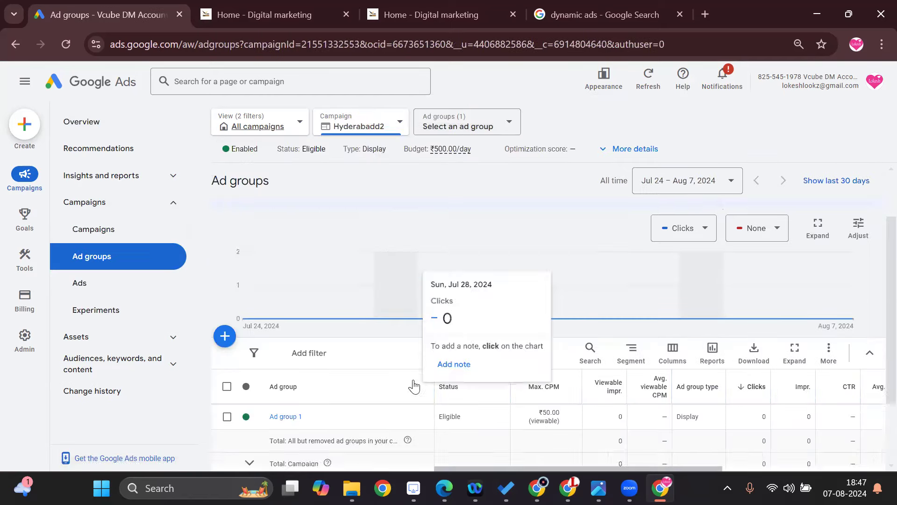
{"action": "left_click", "coordinate": [294, 348]}
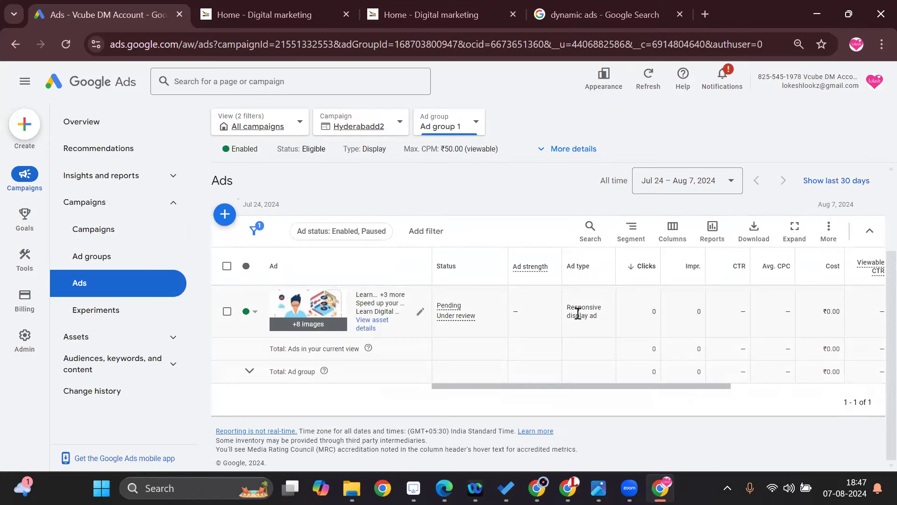
{"action": "left_click", "coordinate": [368, 328]}
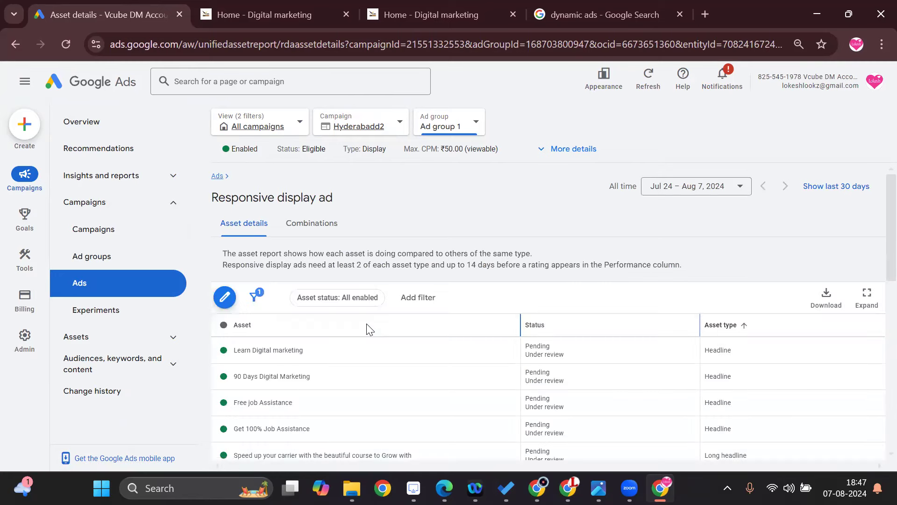
Look through the responsive display ad's headlines, description and images, checking each asset's review status and the ad strength.
{"action": "scroll", "coordinate": [430, 415], "scroll_direction": "down", "scroll_amount": 5}
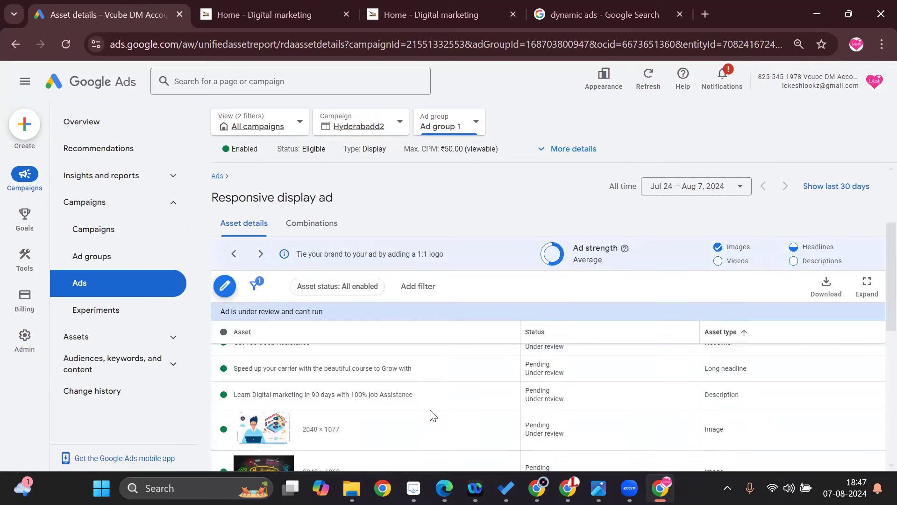
{"action": "scroll", "coordinate": [434, 415], "scroll_direction": "down", "scroll_amount": 3}
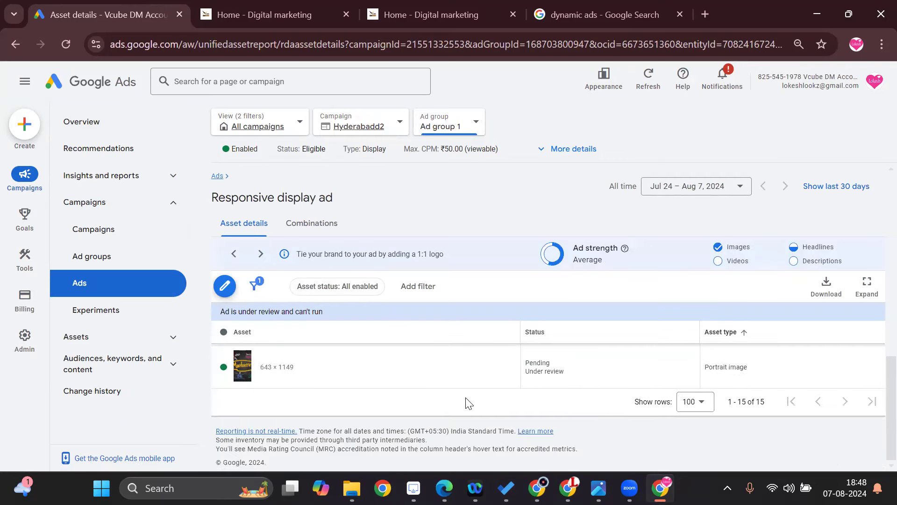
{"action": "scroll", "coordinate": [467, 401], "scroll_direction": "up", "scroll_amount": 2}
{"action": "scroll", "coordinate": [469, 402], "scroll_direction": "up", "scroll_amount": 5}
{"action": "scroll", "coordinate": [469, 403], "scroll_direction": "down", "scroll_amount": 2}
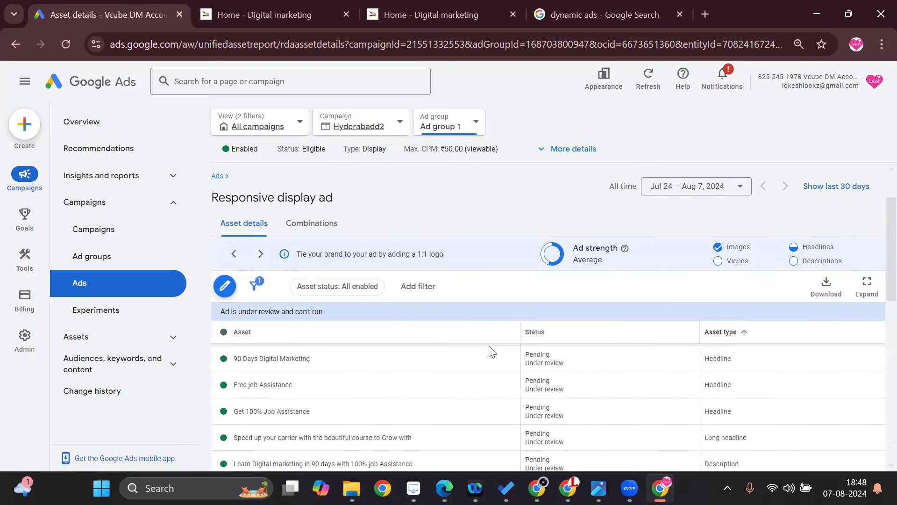
{"action": "scroll", "coordinate": [503, 373], "scroll_direction": "down", "scroll_amount": 5}
{"action": "scroll", "coordinate": [514, 392], "scroll_direction": "down", "scroll_amount": 2}
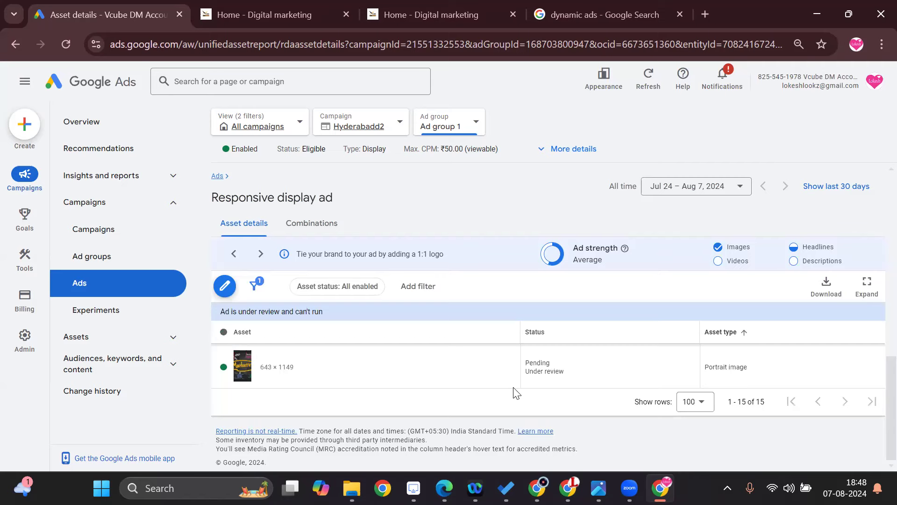
{"action": "scroll", "coordinate": [514, 392], "scroll_direction": "up", "scroll_amount": 8}
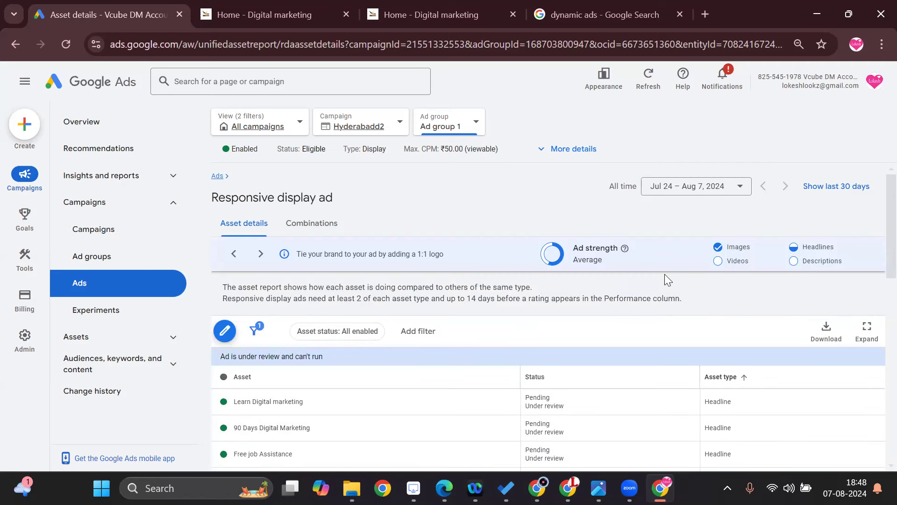
{"action": "scroll", "coordinate": [667, 276], "scroll_direction": "down", "scroll_amount": 4}
Return to the campaign list, review the Hyderabadd2 campaign's settings, and close them without changes.
{"action": "left_click", "coordinate": [112, 229]}
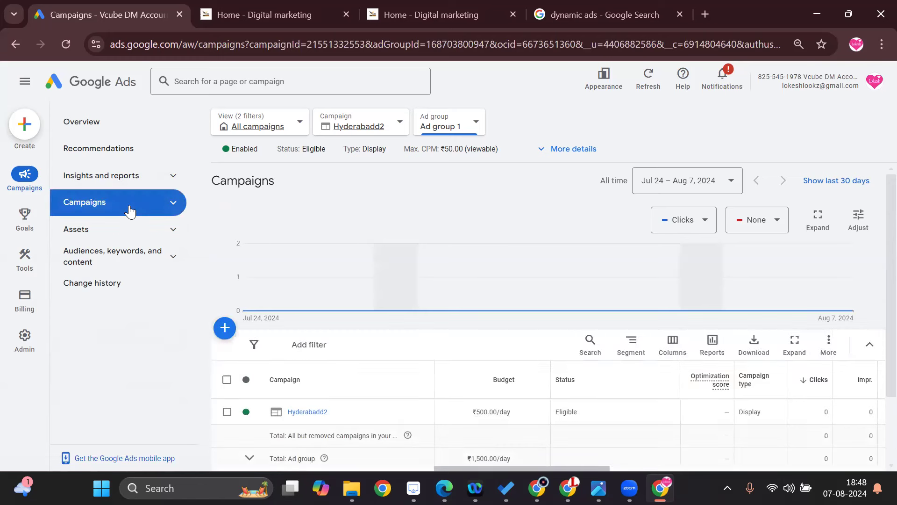
{"action": "left_click", "coordinate": [157, 208]}
{"action": "left_click", "coordinate": [110, 209]}
{"action": "scroll", "coordinate": [292, 317], "scroll_direction": "down", "scroll_amount": 2}
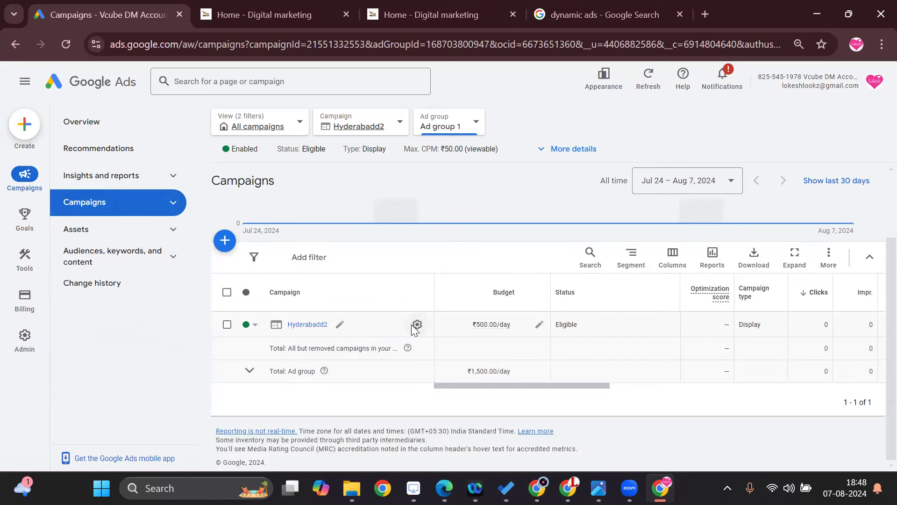
{"action": "left_click", "coordinate": [416, 325]}
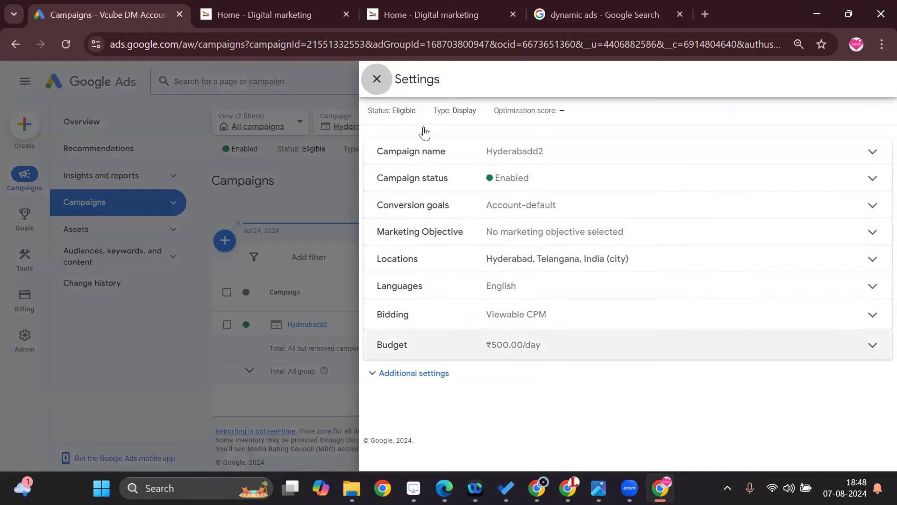
{"action": "left_click", "coordinate": [375, 80]}
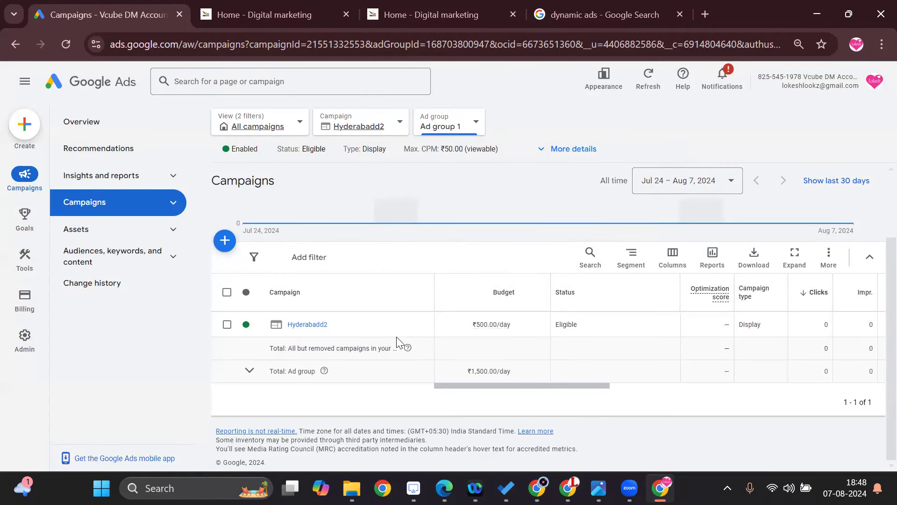
{"action": "mouse_move", "coordinate": [540, 388]}
{"action": "left_mouse_down"}
{"action": "mouse_move", "coordinate": [853, 380]}
{"action": "mouse_move", "coordinate": [406, 381]}
{"action": "left_mouse_up"}
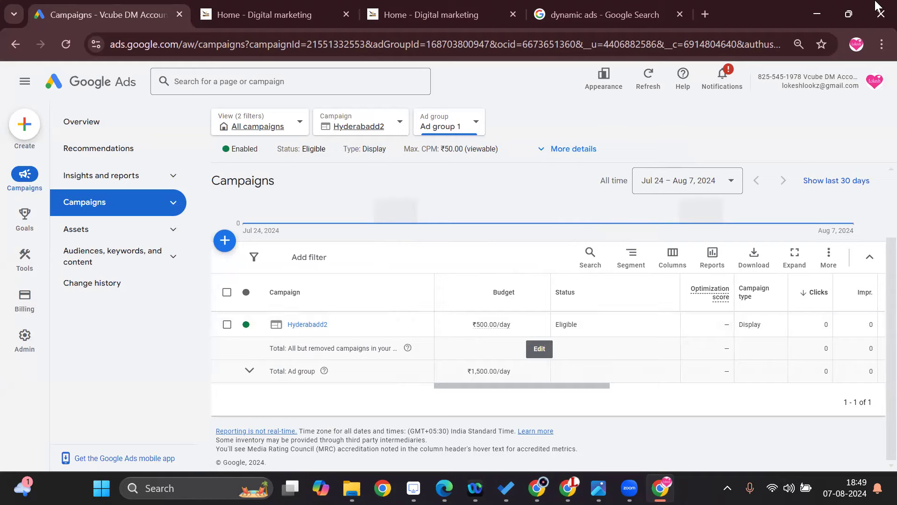
{"action": "left_click", "coordinate": [827, 262]}
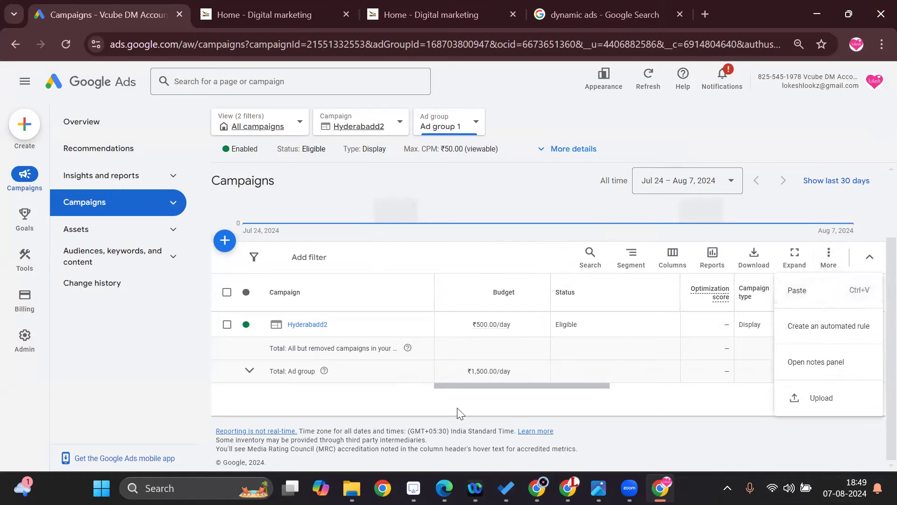
{"action": "left_click", "coordinate": [532, 394]}
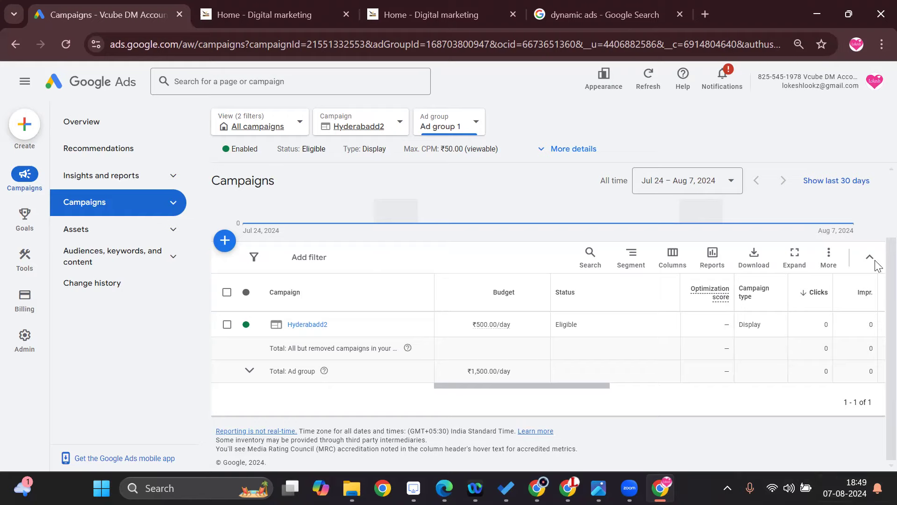
Open the Dashboards page under the insights and reports for the Hyderabadd2 campaign's Ad group 1.
{"action": "left_click", "coordinate": [173, 254]}
{"action": "left_click", "coordinate": [176, 231]}
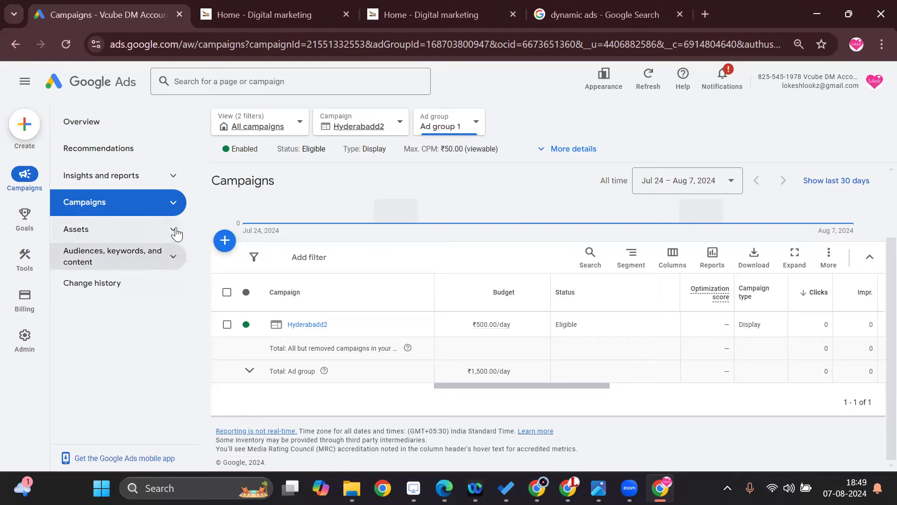
{"action": "left_click", "coordinate": [177, 233]}
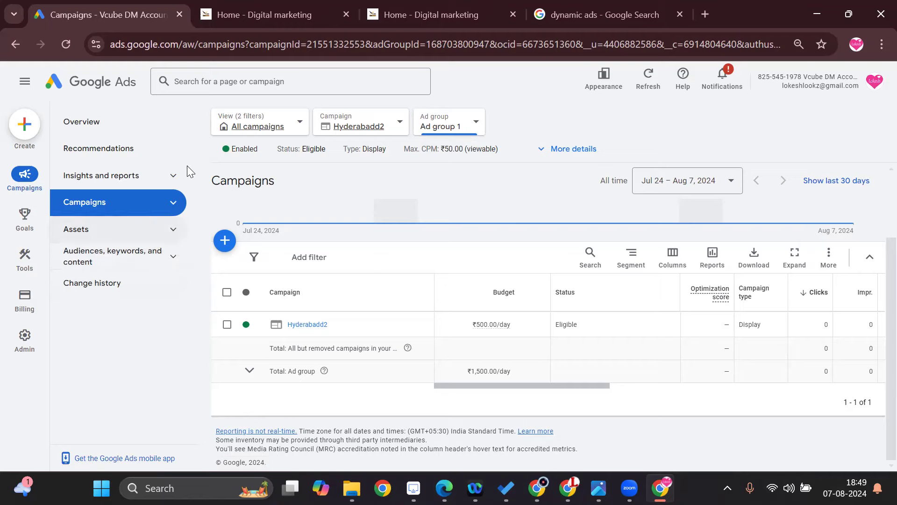
{"action": "left_click", "coordinate": [182, 175]}
{"action": "left_click", "coordinate": [183, 176]}
{"action": "left_click", "coordinate": [183, 176]}
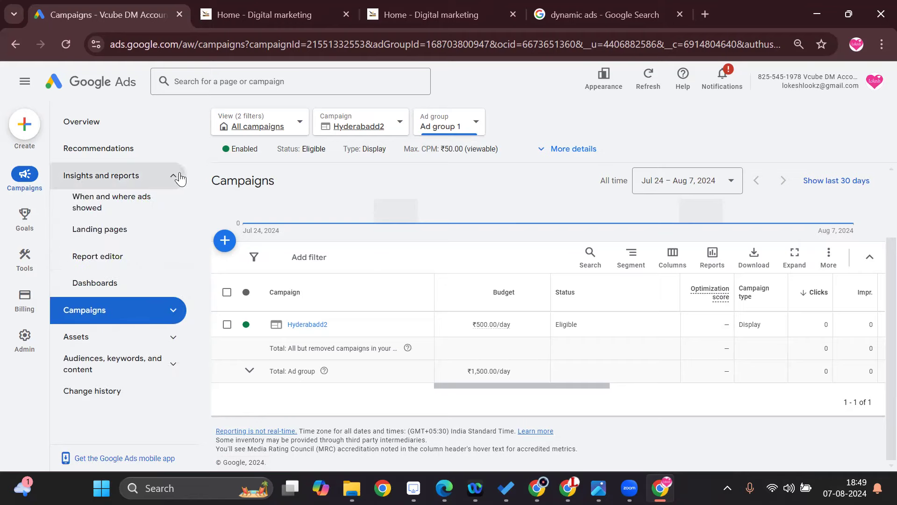
{"action": "left_click", "coordinate": [121, 282]}
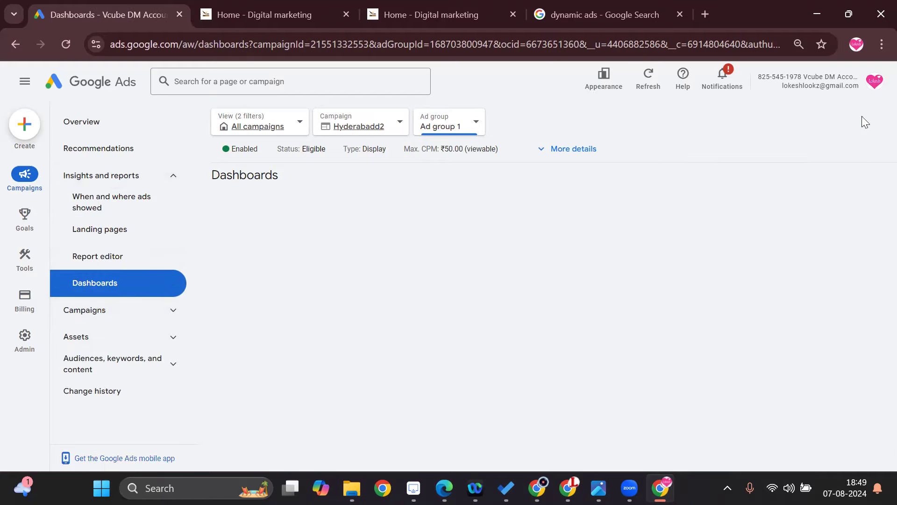